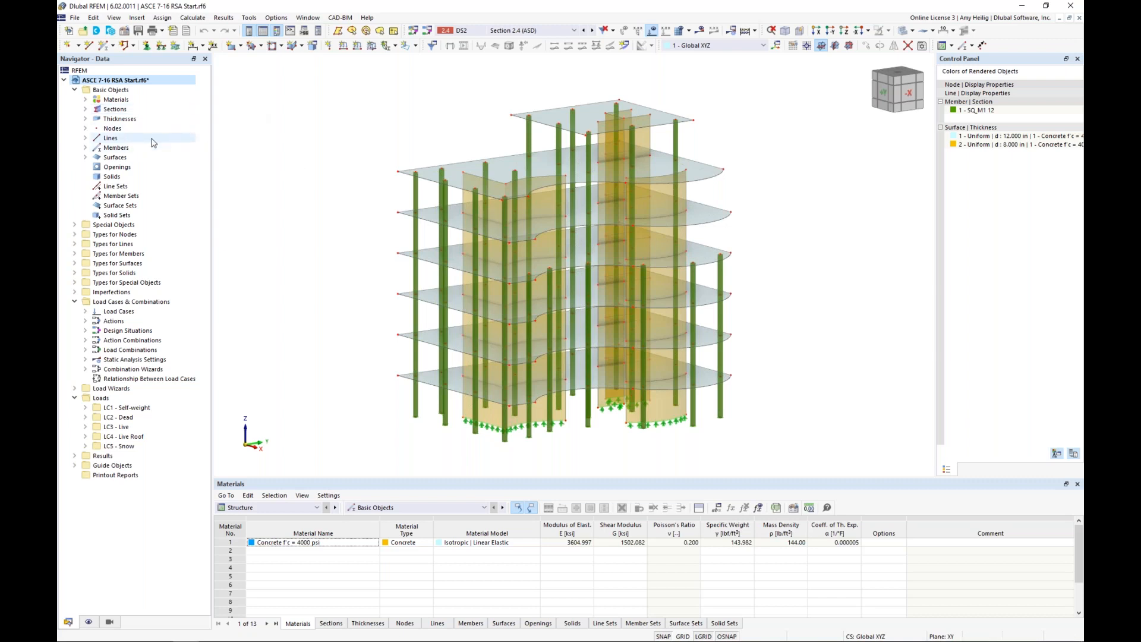
# Step: Highlight in the model the objects that use the 4000 psi concrete material and the SQ_M1 12 section
pyautogui.click(85, 100)
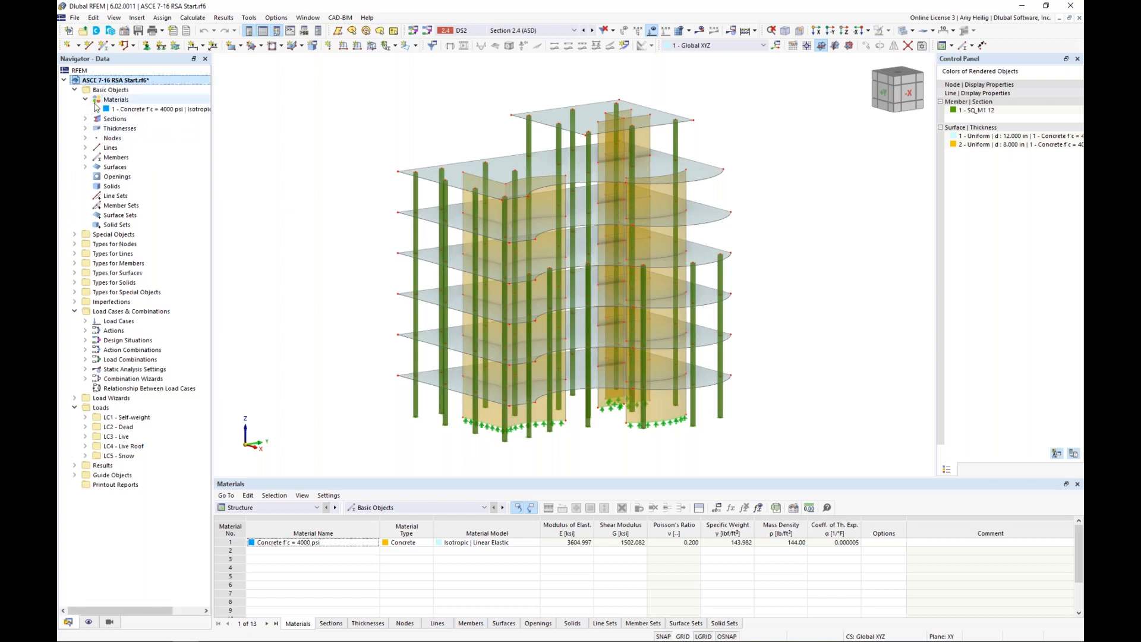
pyautogui.click(115, 111)
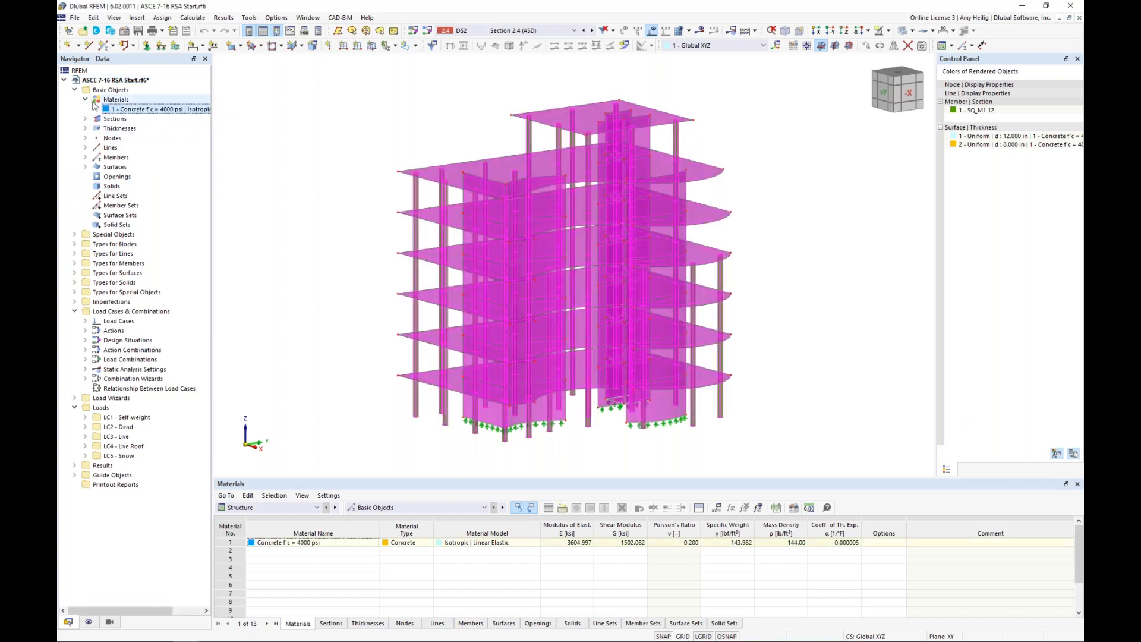
pyautogui.click(85, 100)
pyautogui.click(85, 110)
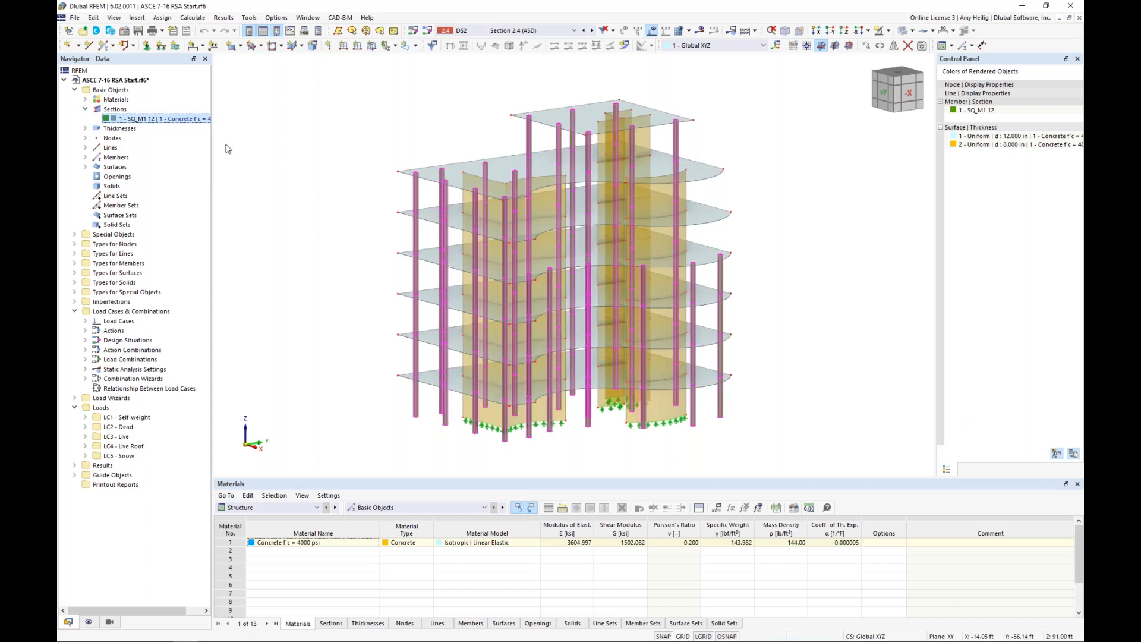
pyautogui.click(85, 110)
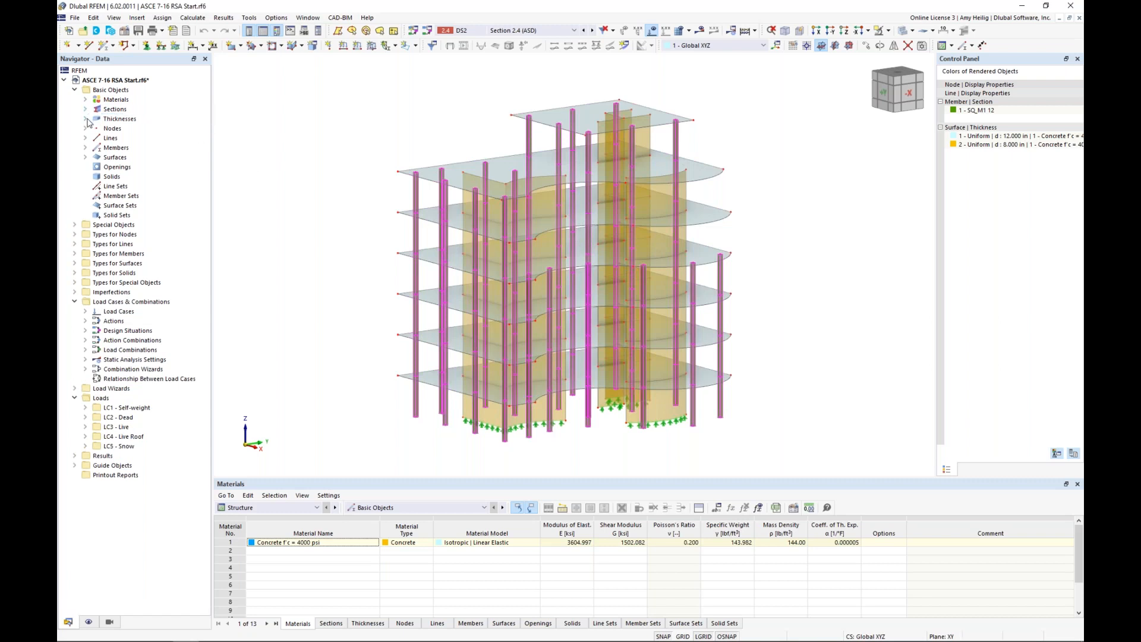
# Step: Highlight the surfaces with the 12 in uniform thickness, then those with the 8 in uniform thickness, and inspect them
pyautogui.click(85, 118)
pyautogui.click(127, 128)
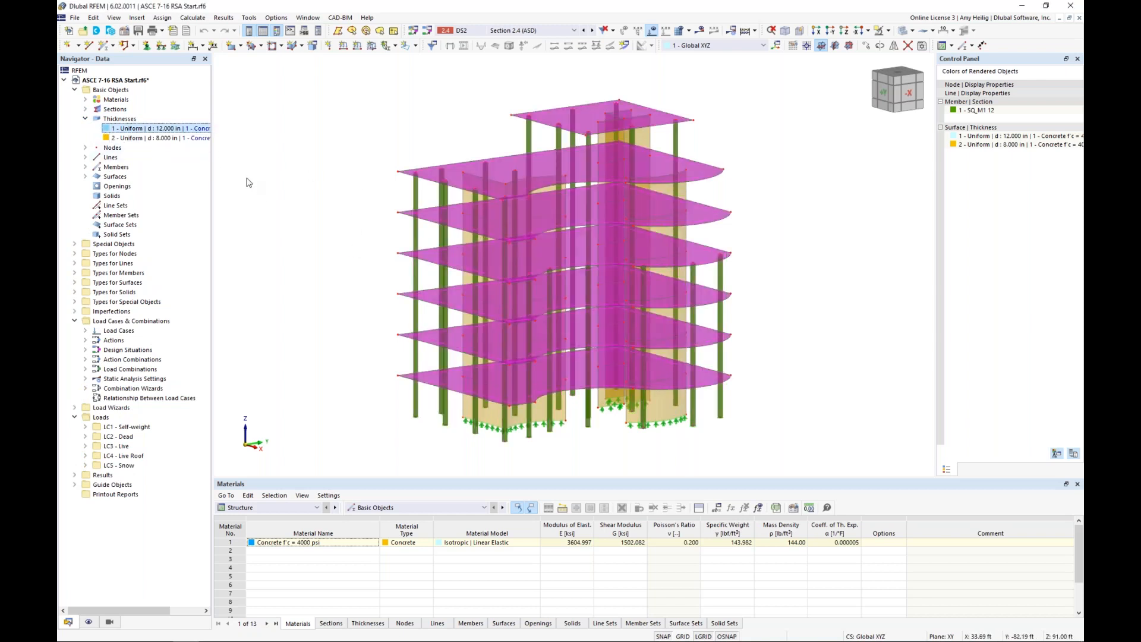
pyautogui.click(137, 138)
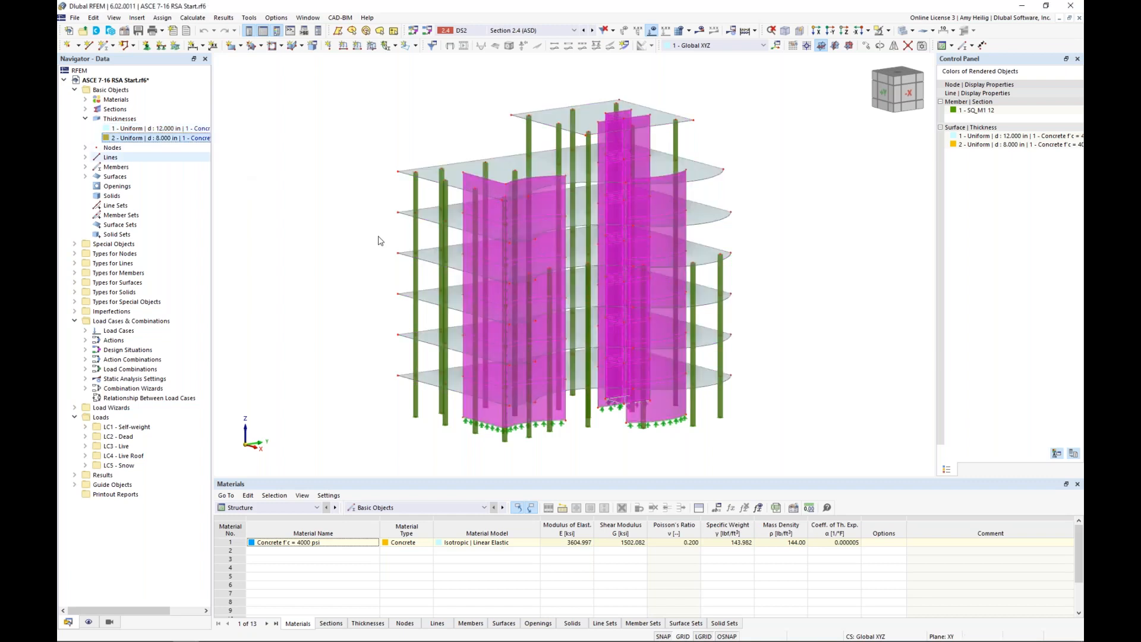
pyautogui.keyDown('ctrl'); pyautogui.moveTo(739, 268); pyautogui.dragTo(713, 261, button='middle'); pyautogui.keyUp('ctrl')
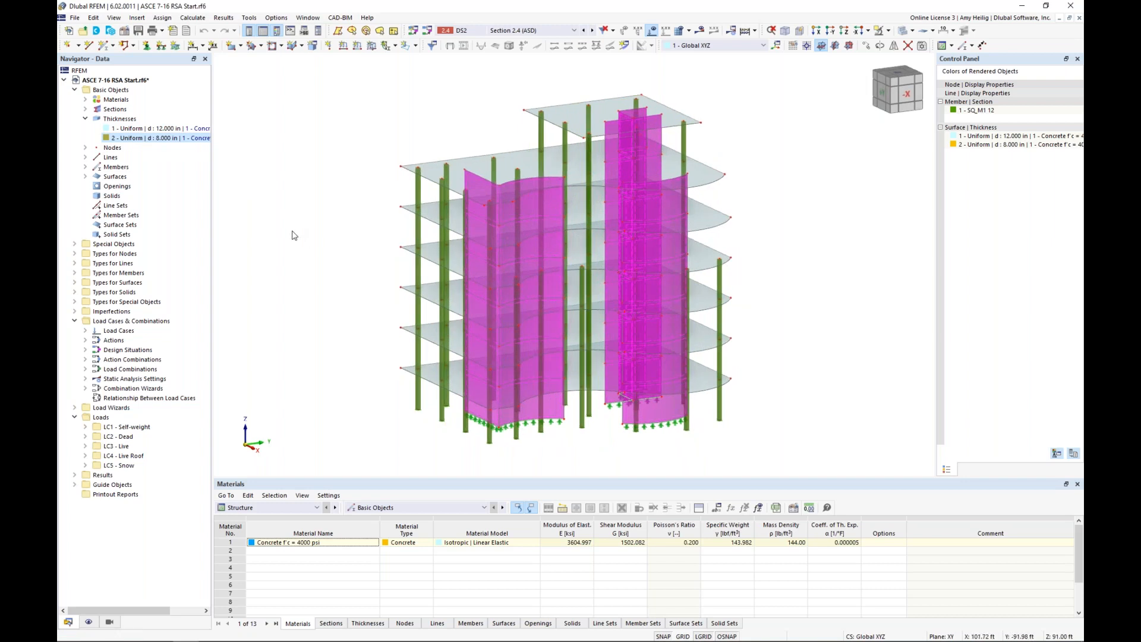
pyautogui.click(85, 118)
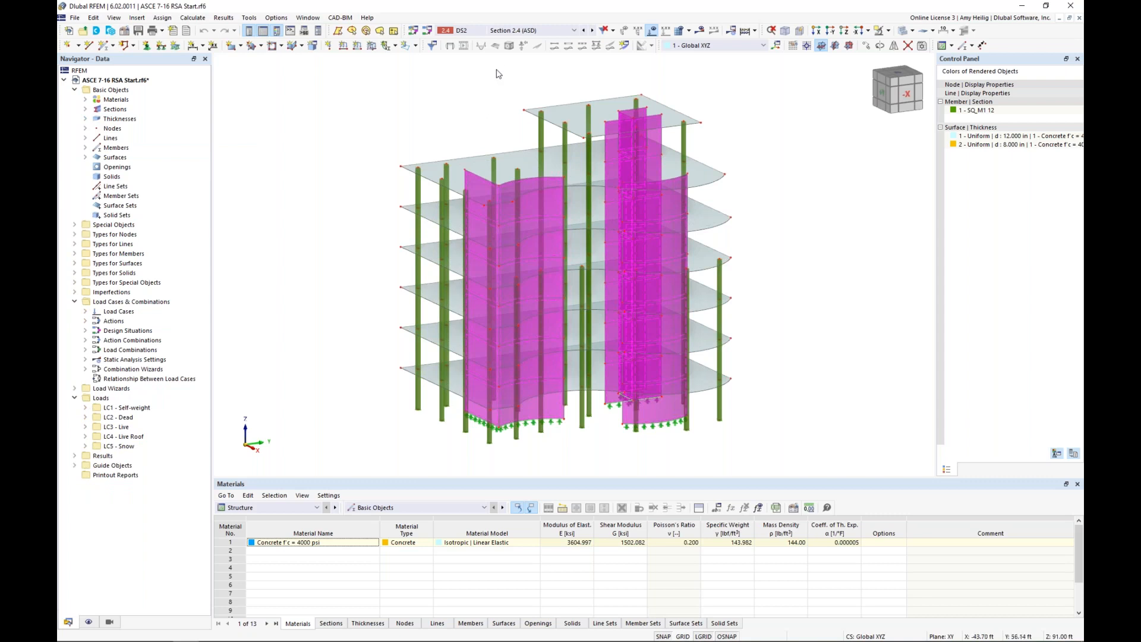
# Step: Display load case LC1 Self-weight and review the list of available load cases and combinations
pyautogui.click(508, 36)
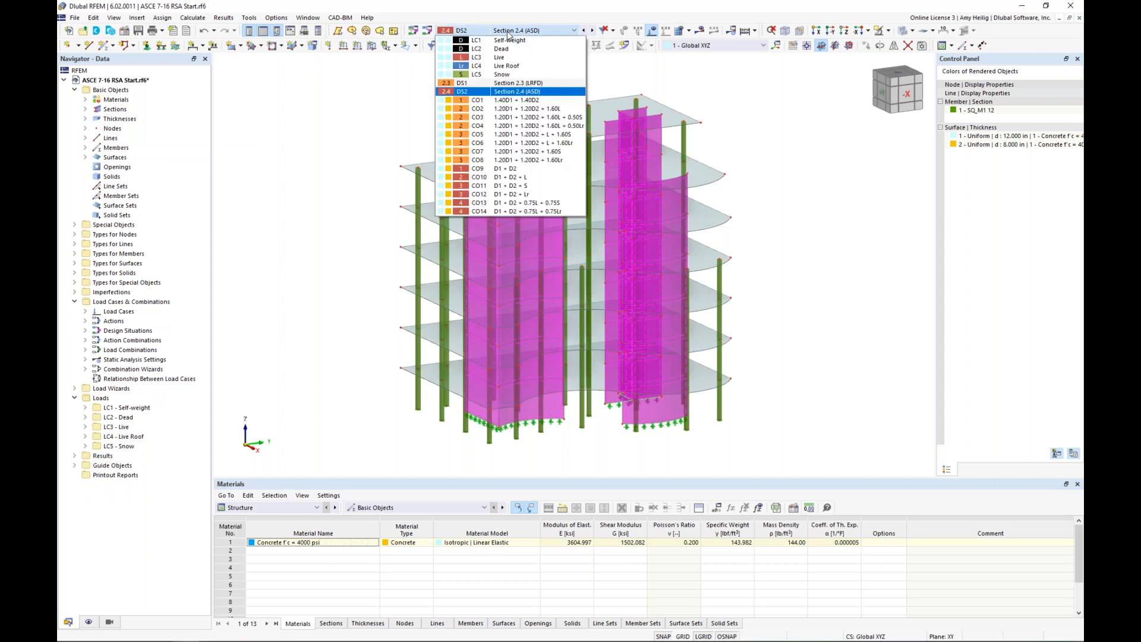
pyautogui.click(508, 41)
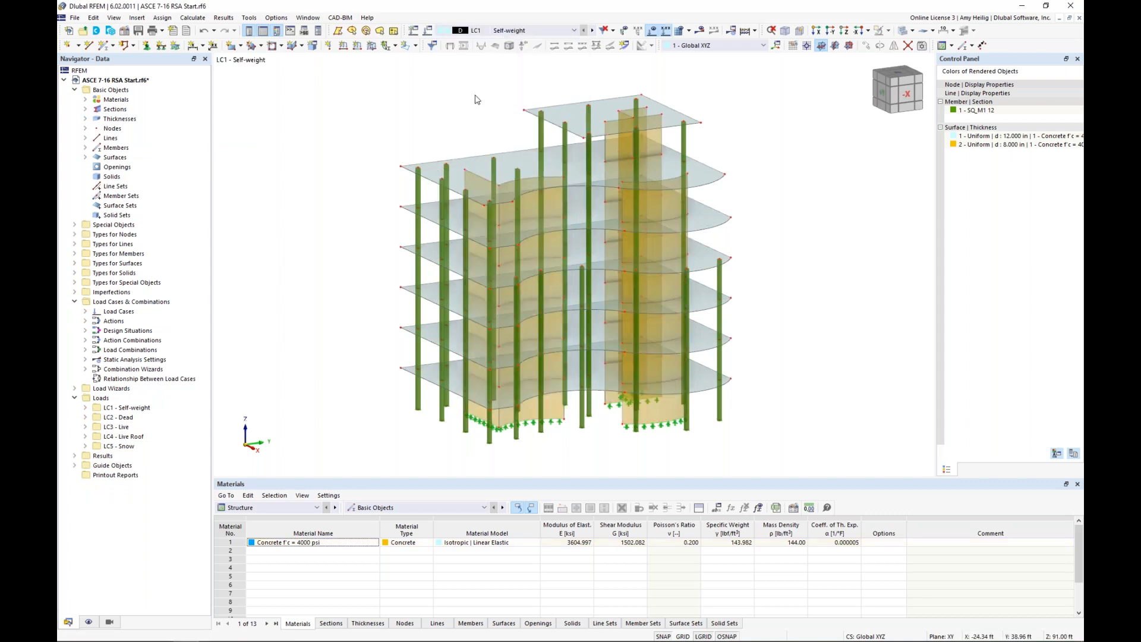
pyautogui.click(521, 32)
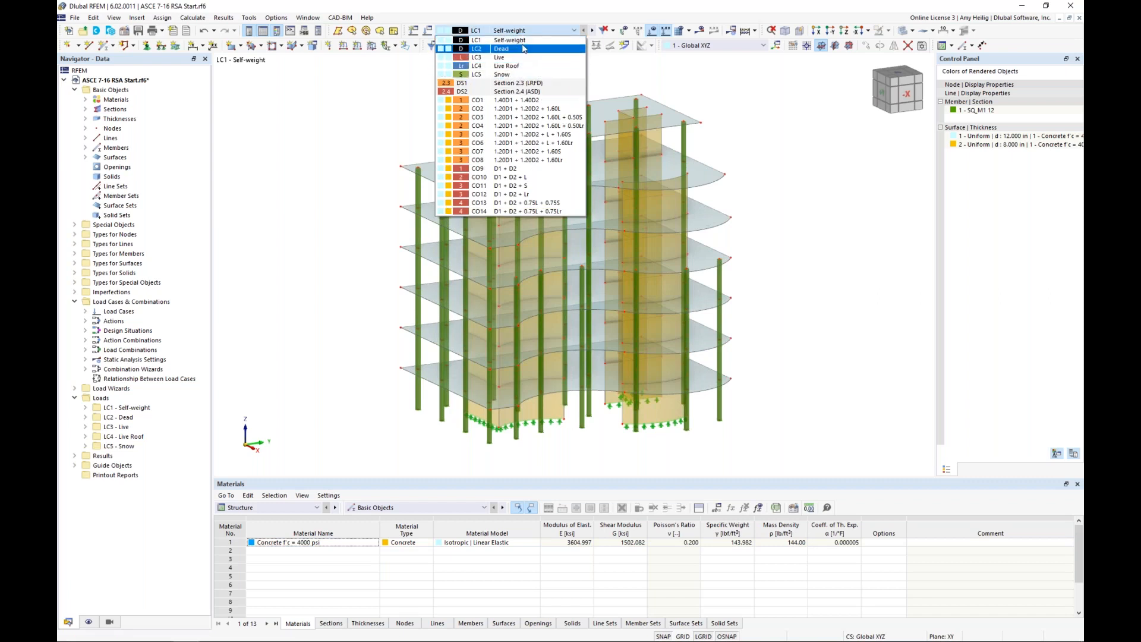
pyautogui.click(408, 87)
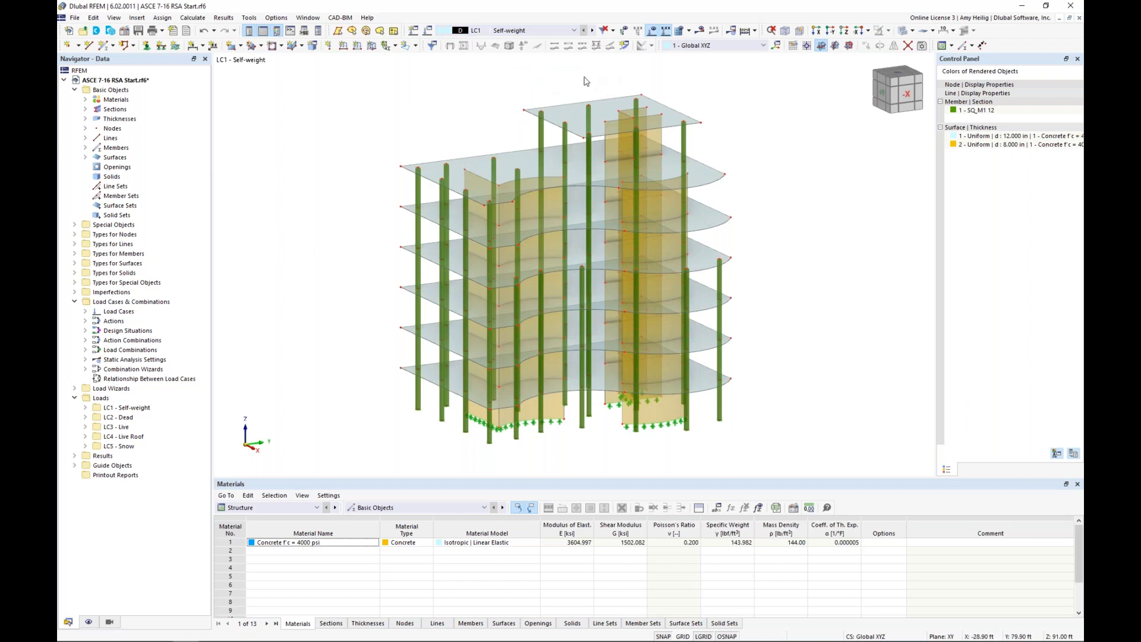
# Step: Review the loads of LC2 Dead, LC3 Live, LC4 Live Roof and LC5 Snow on the building, then hide the load display
pyautogui.click(593, 31)
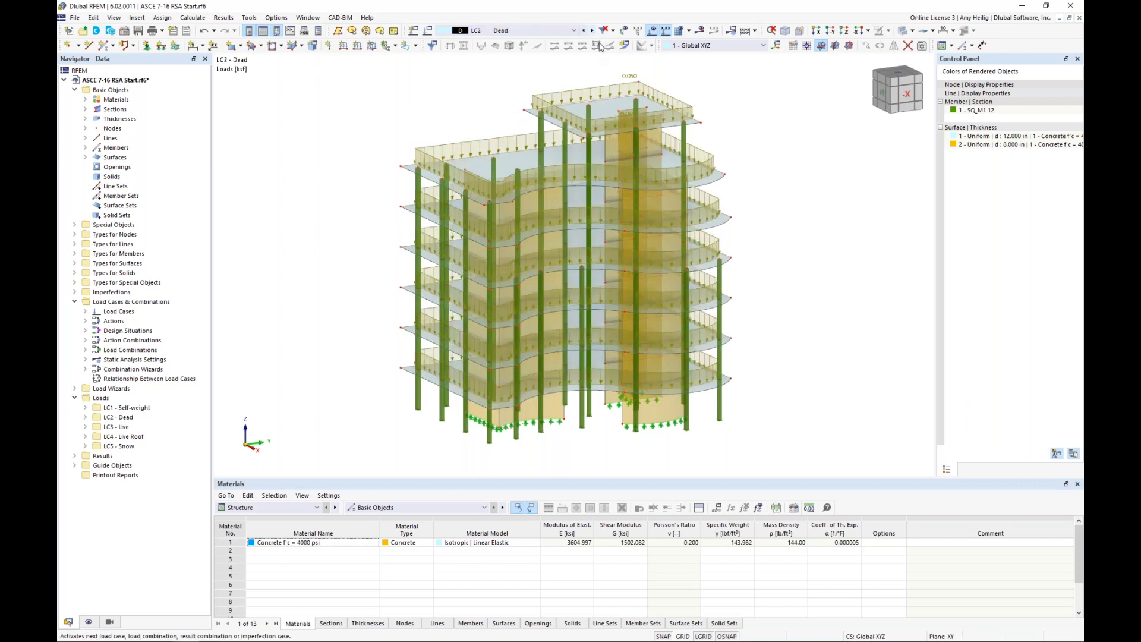
pyautogui.moveTo(787, 200)
pyautogui.keyDown('ctrl'); pyautogui.mouseDown(button='middle')
pyautogui.moveTo(744, 171)
pyautogui.moveTo(789, 193)
pyautogui.mouseUp(button='middle'); pyautogui.keyUp('ctrl')
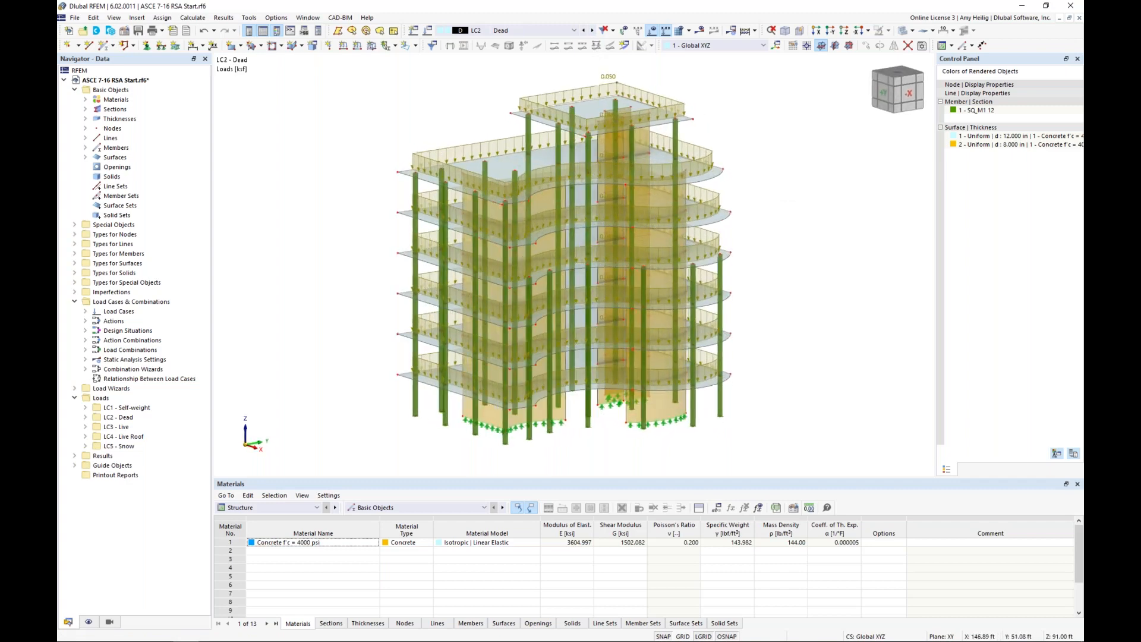
pyautogui.click(592, 30)
pyautogui.moveTo(750, 166)
pyautogui.keyDown('ctrl'); pyautogui.mouseDown(button='middle')
pyautogui.moveTo(737, 179)
pyautogui.moveTo(705, 160)
pyautogui.moveTo(744, 179)
pyautogui.mouseUp(button='middle'); pyautogui.keyUp('ctrl')
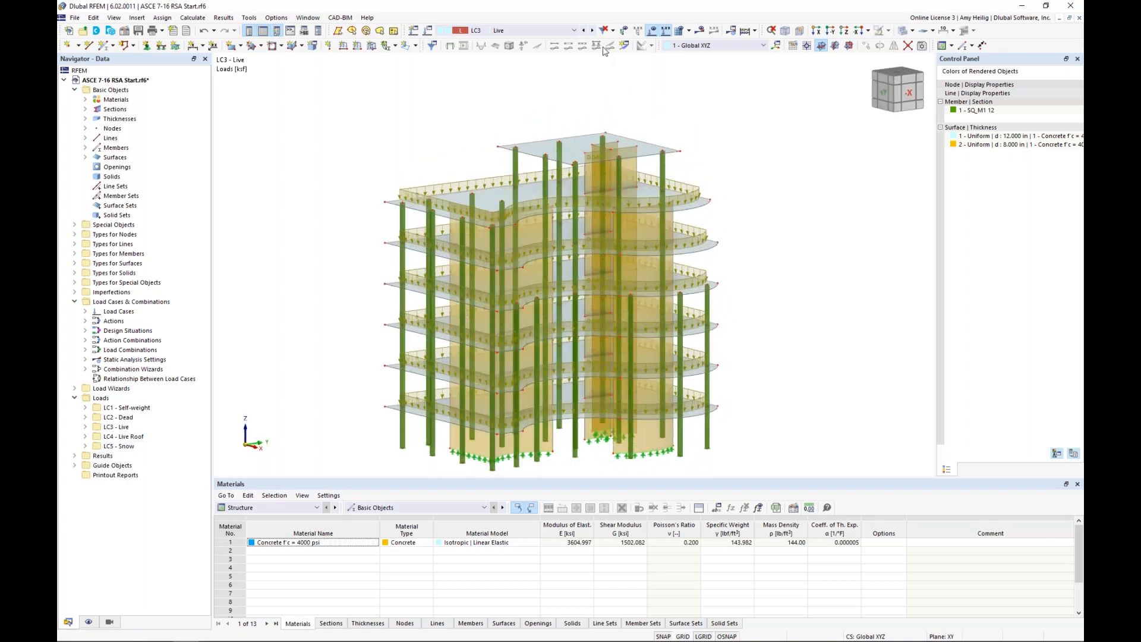
pyautogui.click(593, 32)
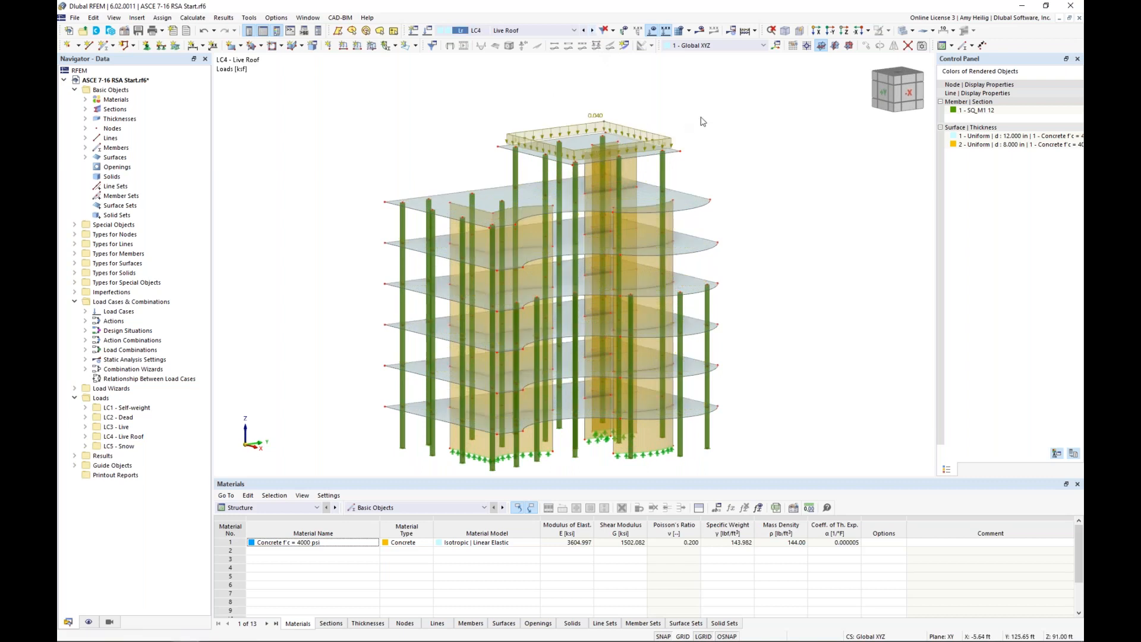
pyautogui.click(593, 32)
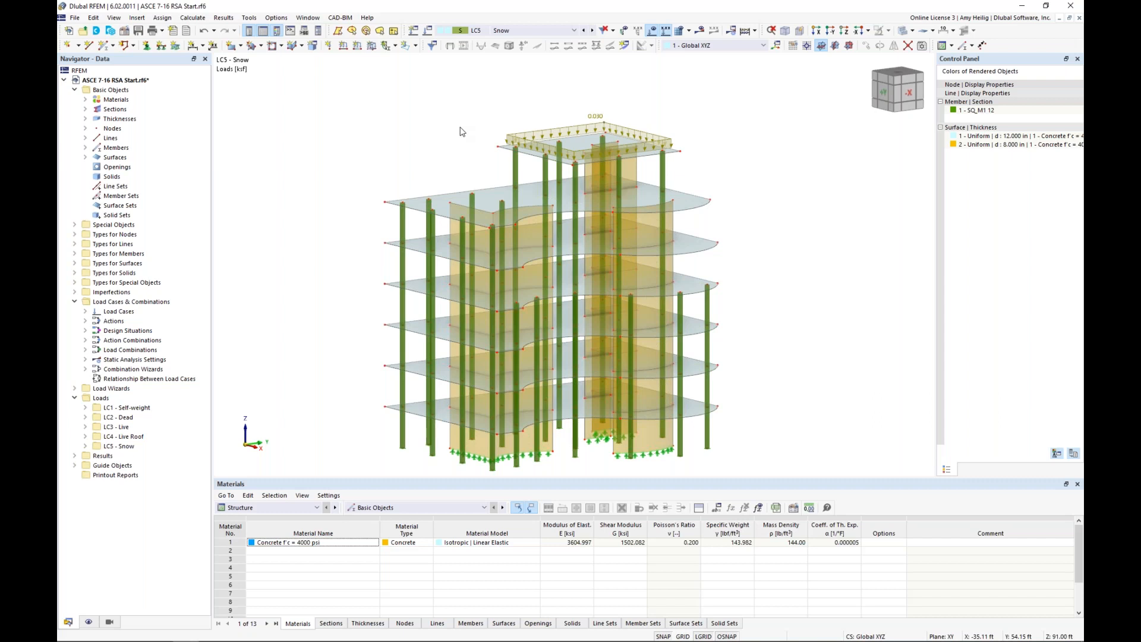
pyautogui.click(665, 30)
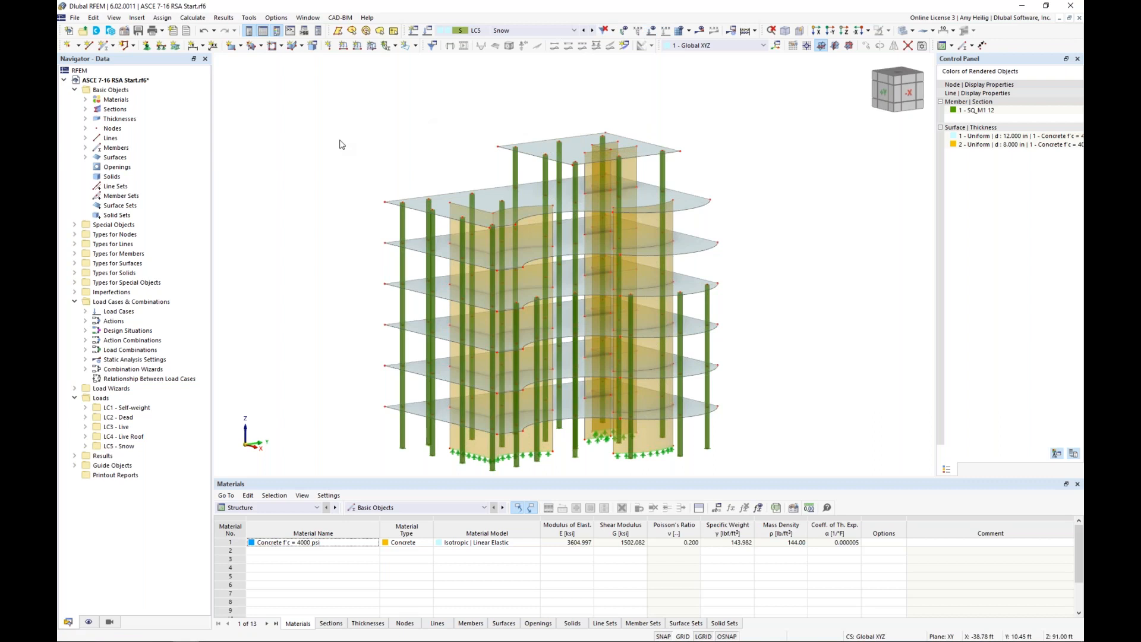
# Step: Activate the Modal Analysis add-on in the model's base data
pyautogui.rightClick(117, 85)
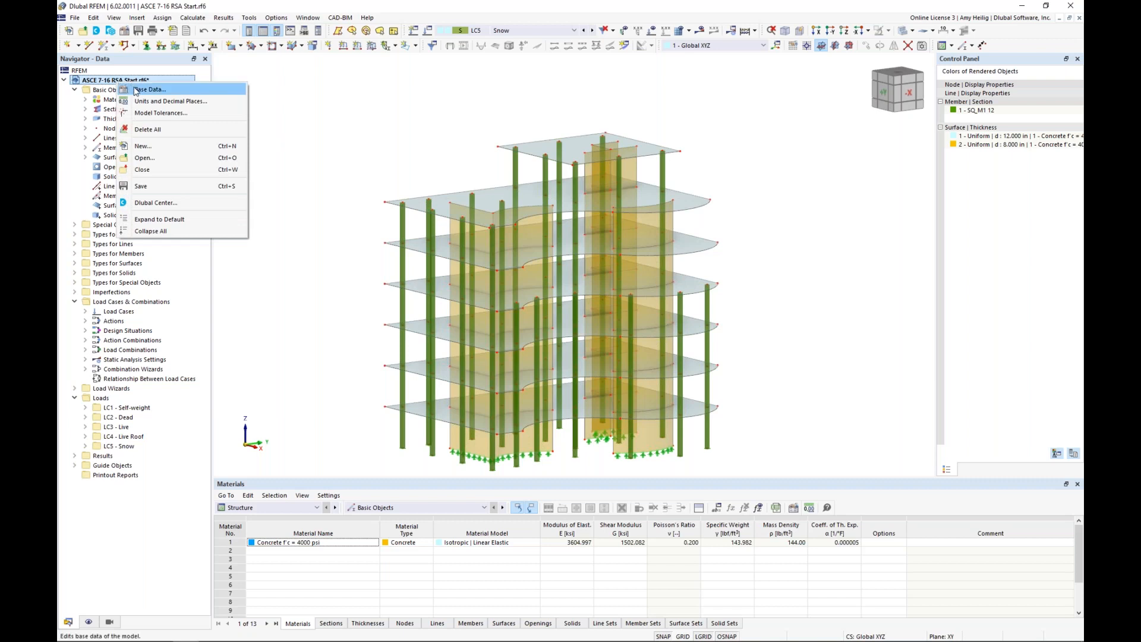
pyautogui.click(138, 89)
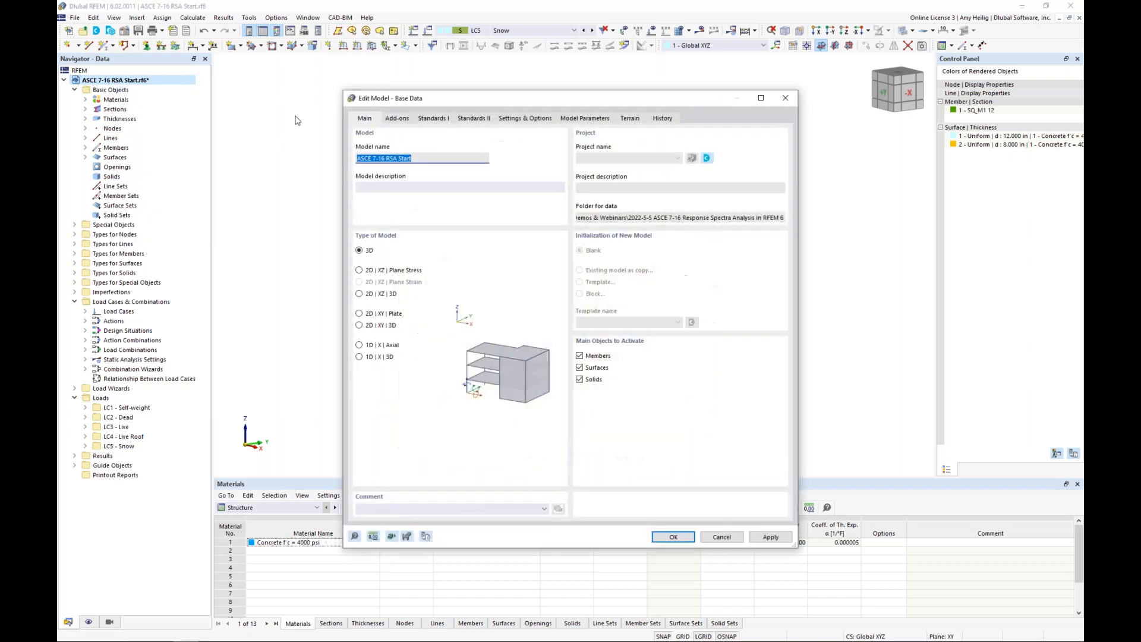
pyautogui.click(397, 120)
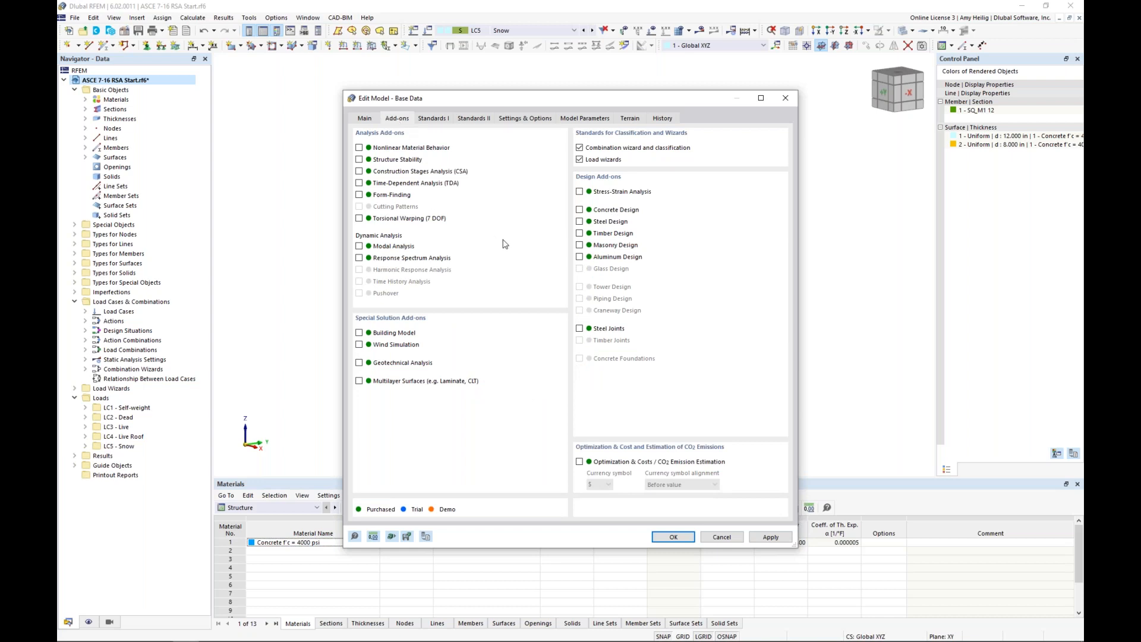
pyautogui.click(360, 246)
# Step: Check the base data standards, keep ASCE 7 | IBC with the 2016 - IBC 2018 edition for dynamic design, and accept the base data
pyautogui.click(437, 120)
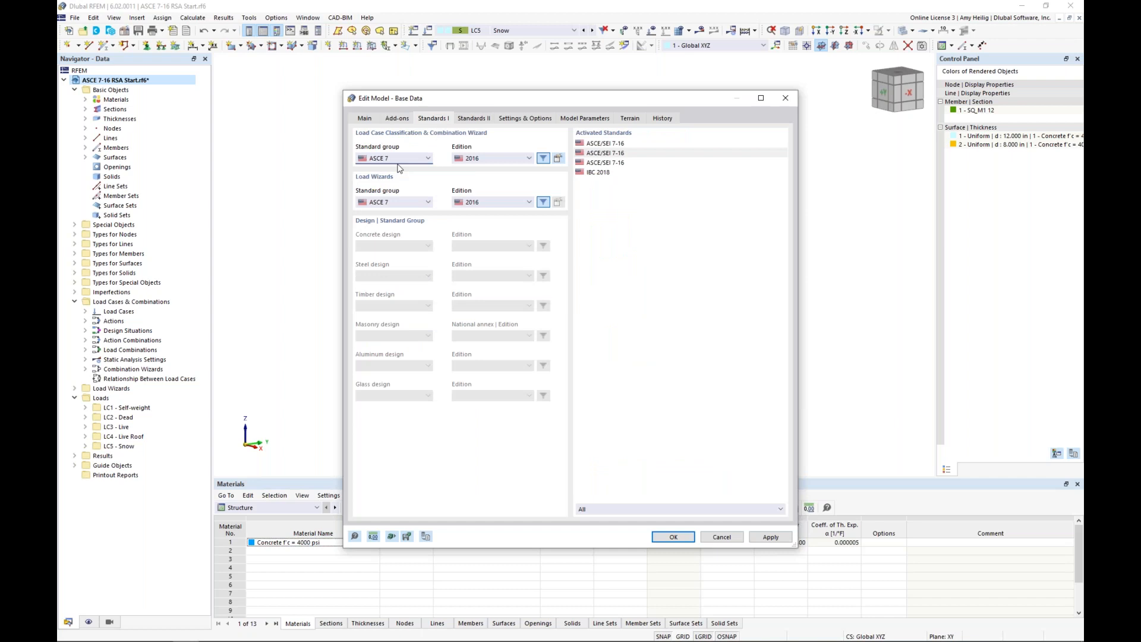
pyautogui.click(475, 121)
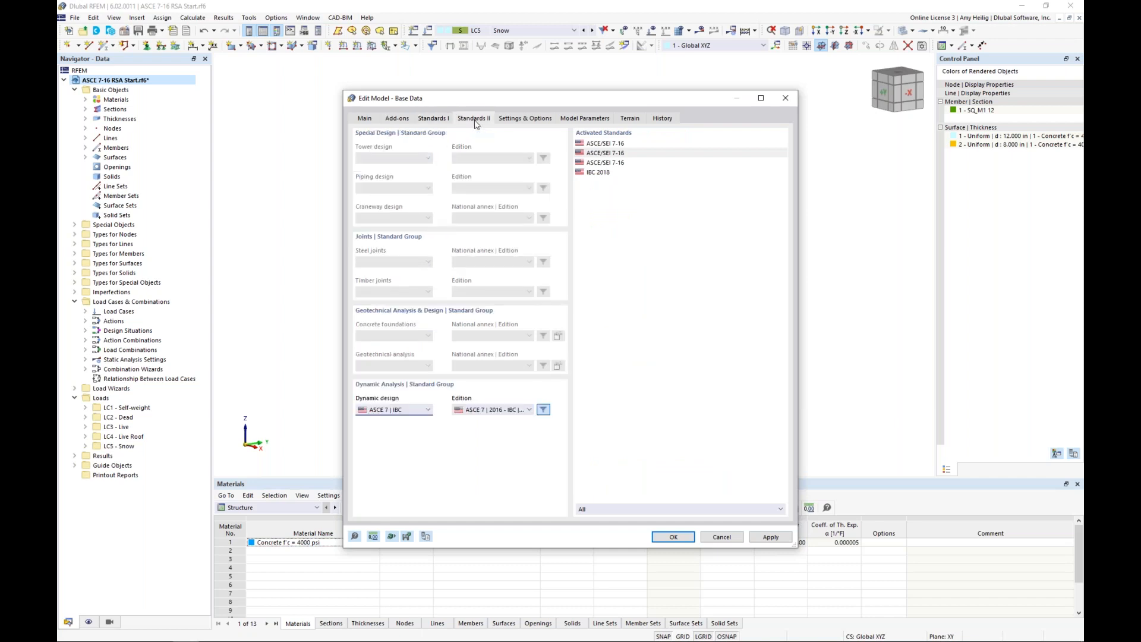
pyautogui.click(418, 411)
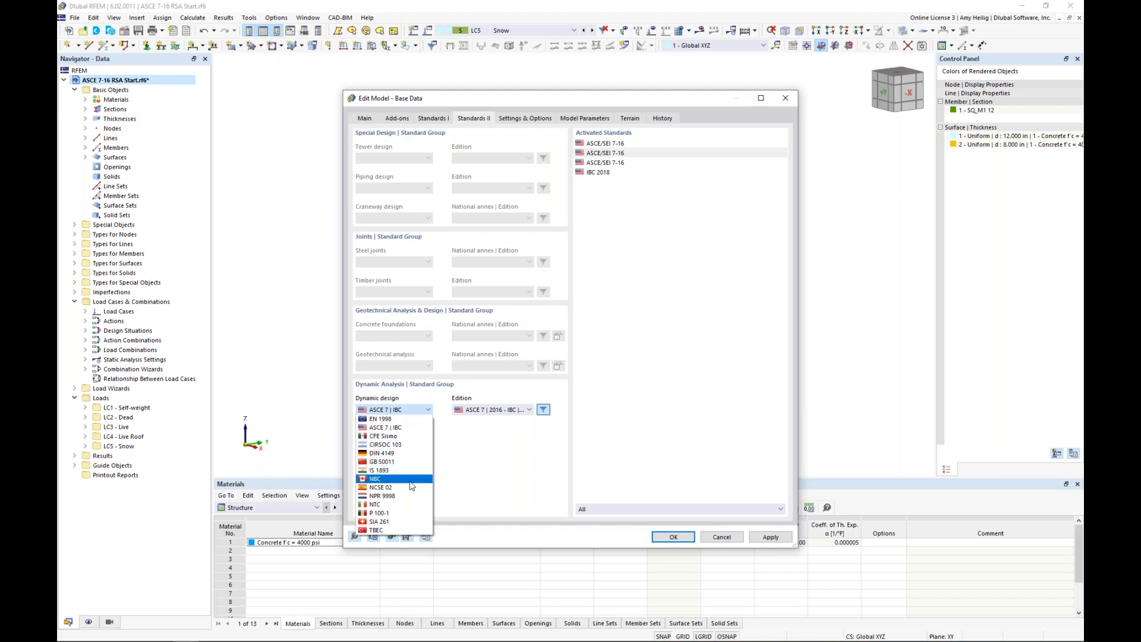
pyautogui.click(492, 440)
pyautogui.click(516, 412)
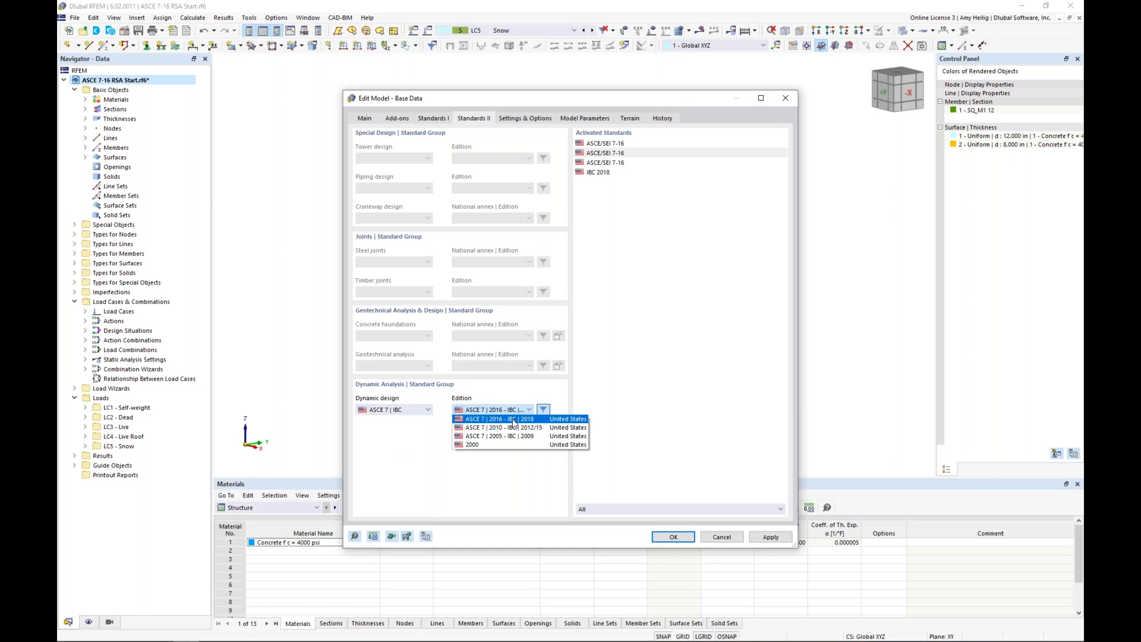
pyautogui.click(423, 443)
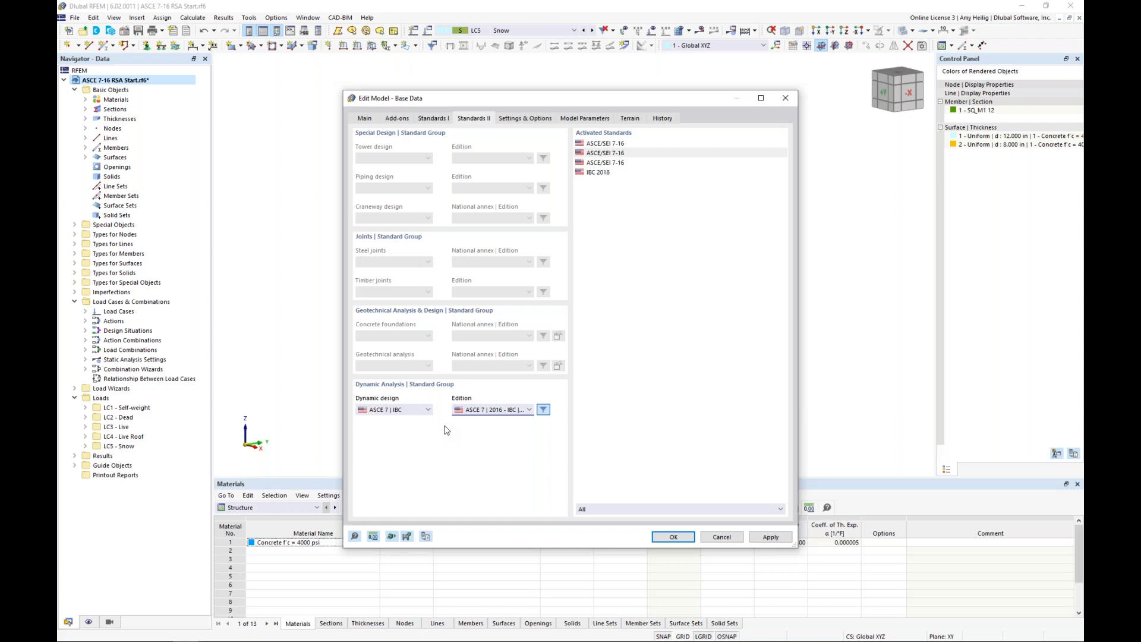
pyautogui.click(673, 536)
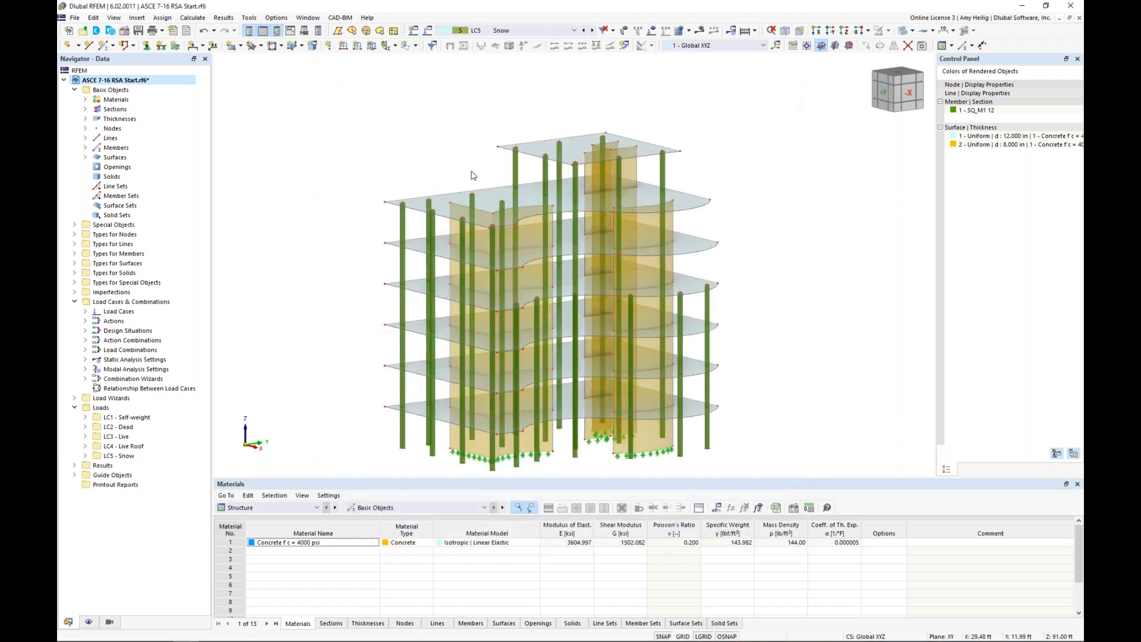
# Step: Change the analysis type of load case LC1 Self-weight to Modal Analysis
pyautogui.click(429, 32)
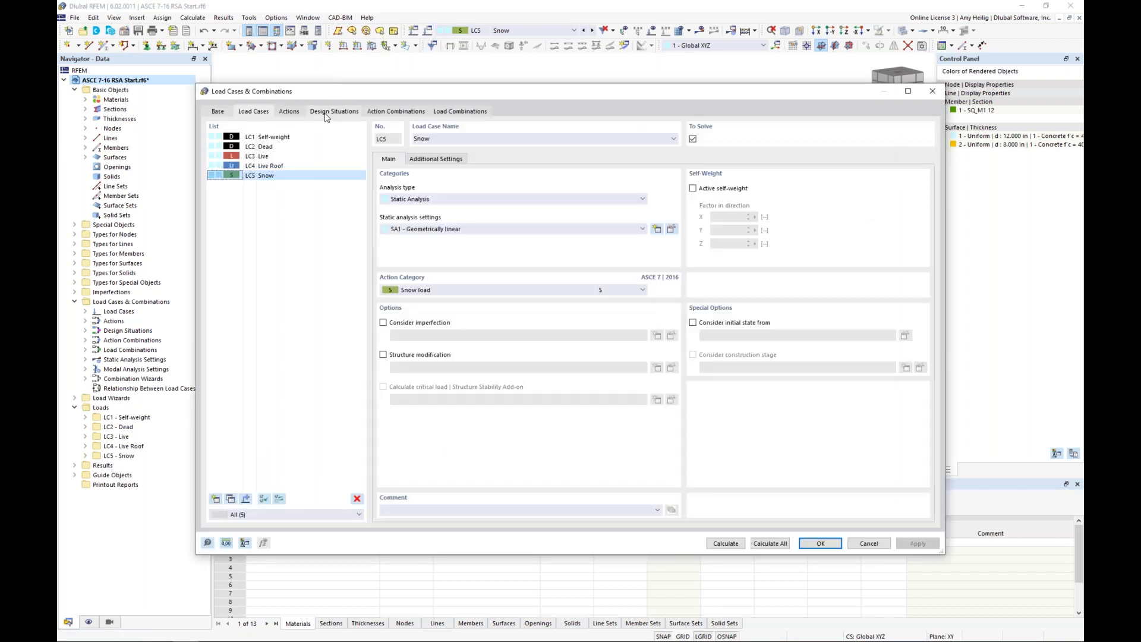
pyautogui.click(300, 140)
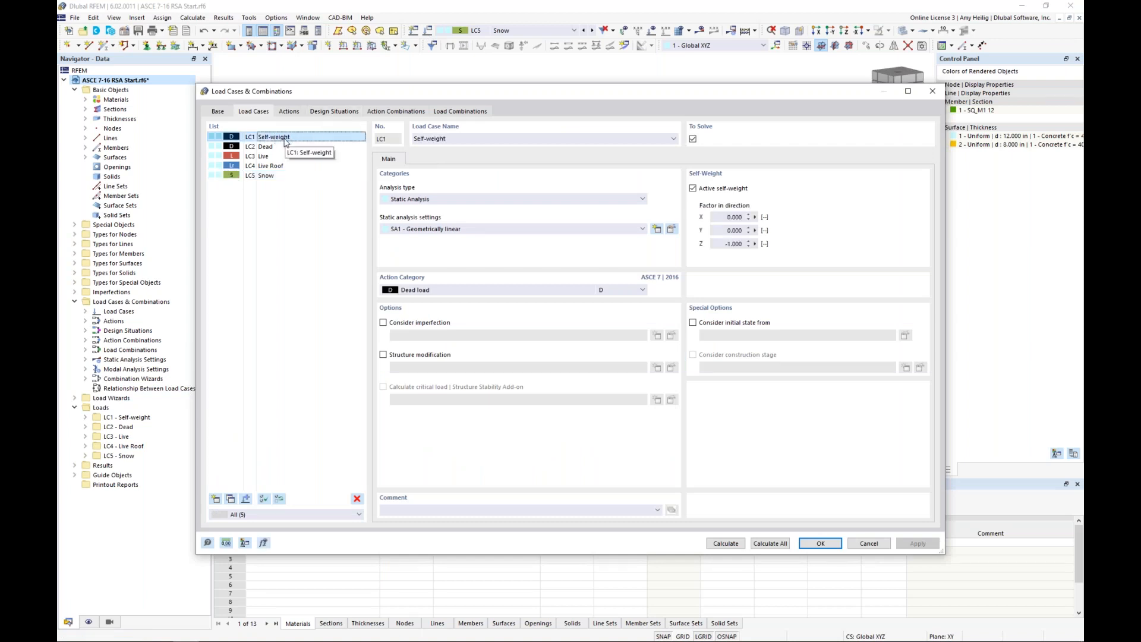
pyautogui.click(427, 199)
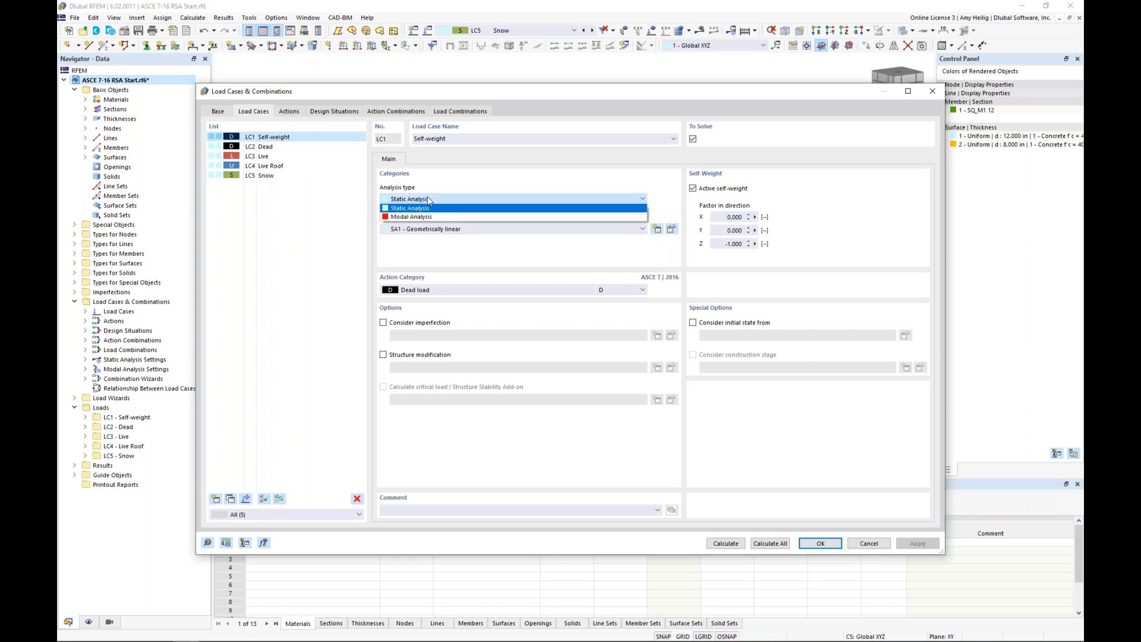
pyautogui.click(455, 217)
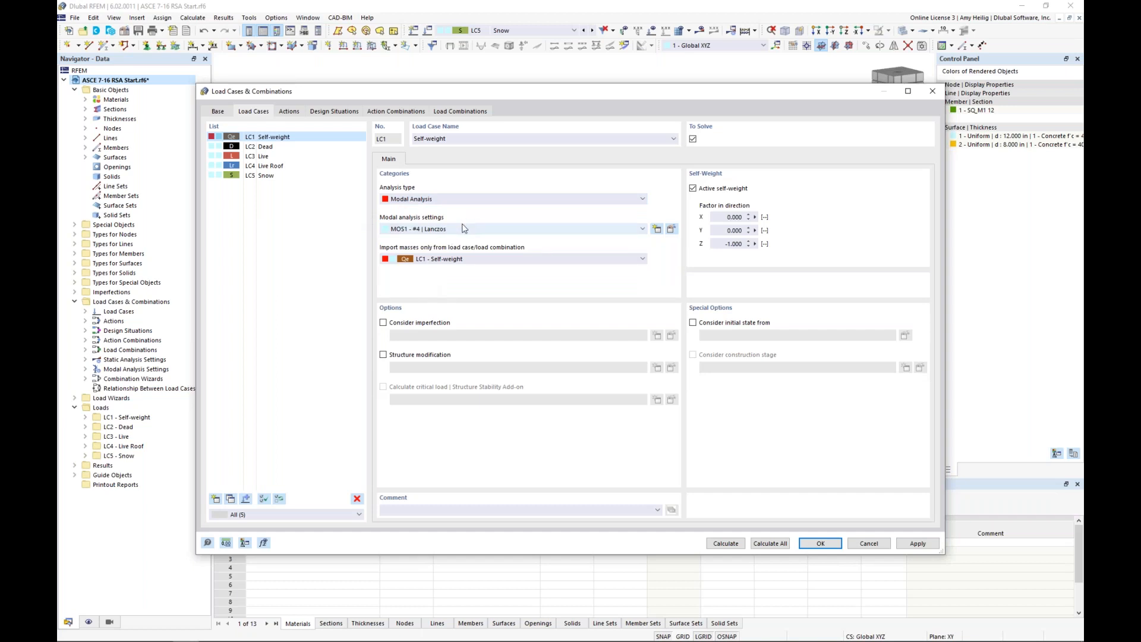
# Step: Open the modal analysis settings of LC1 and keep the user-defined method with 4 modes, the Lanczos solver and no frequency threshold
pyautogui.click(671, 229)
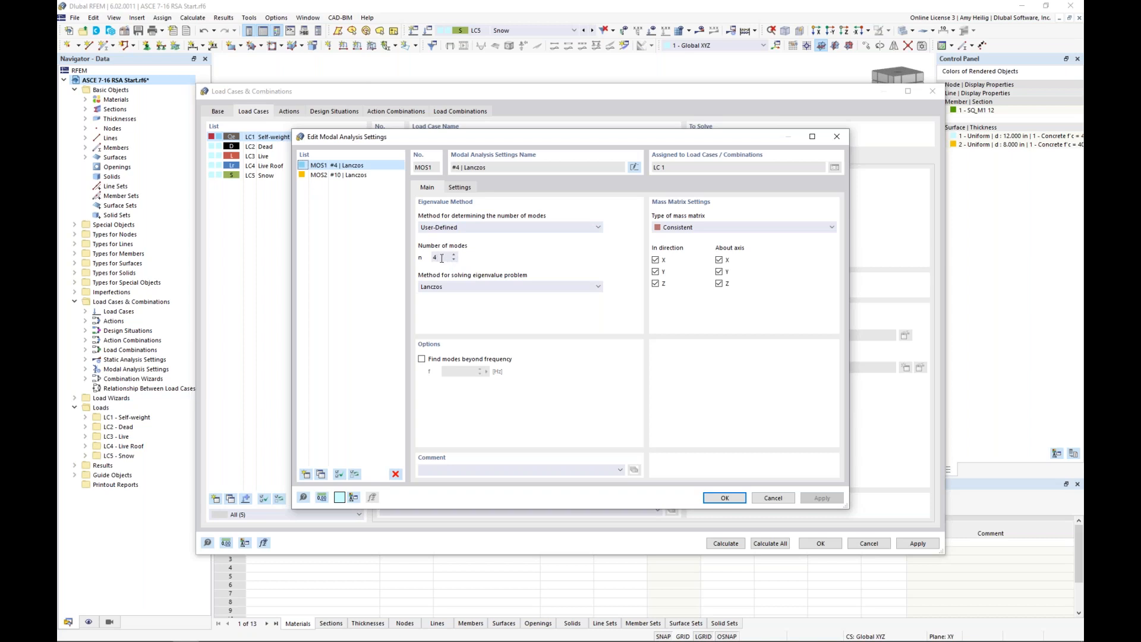
pyautogui.click(486, 227)
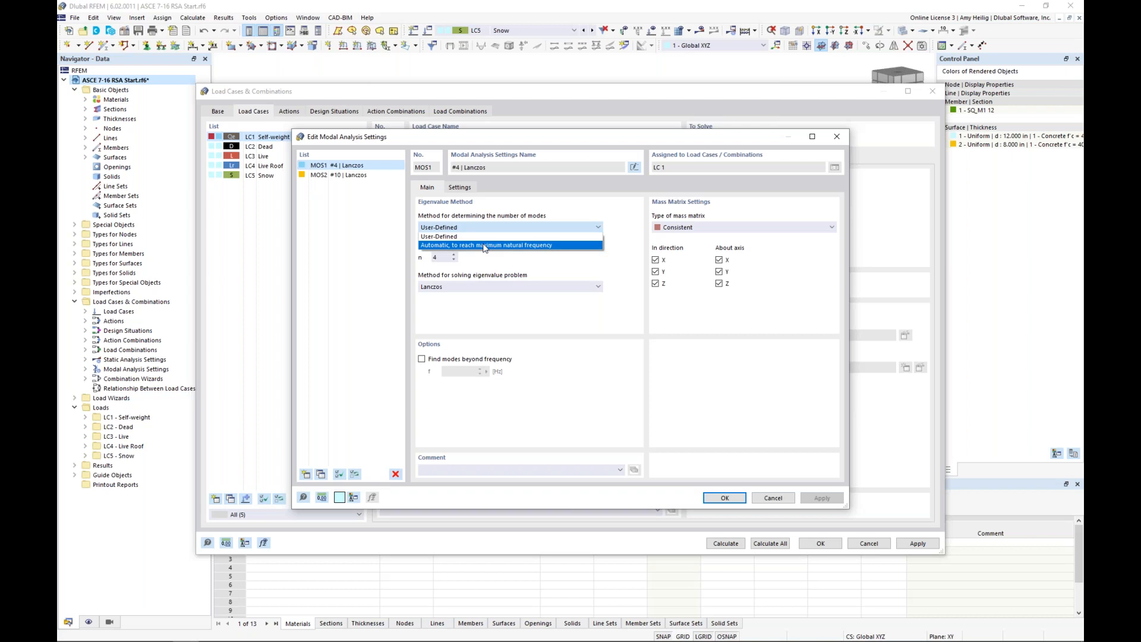
pyautogui.click(486, 246)
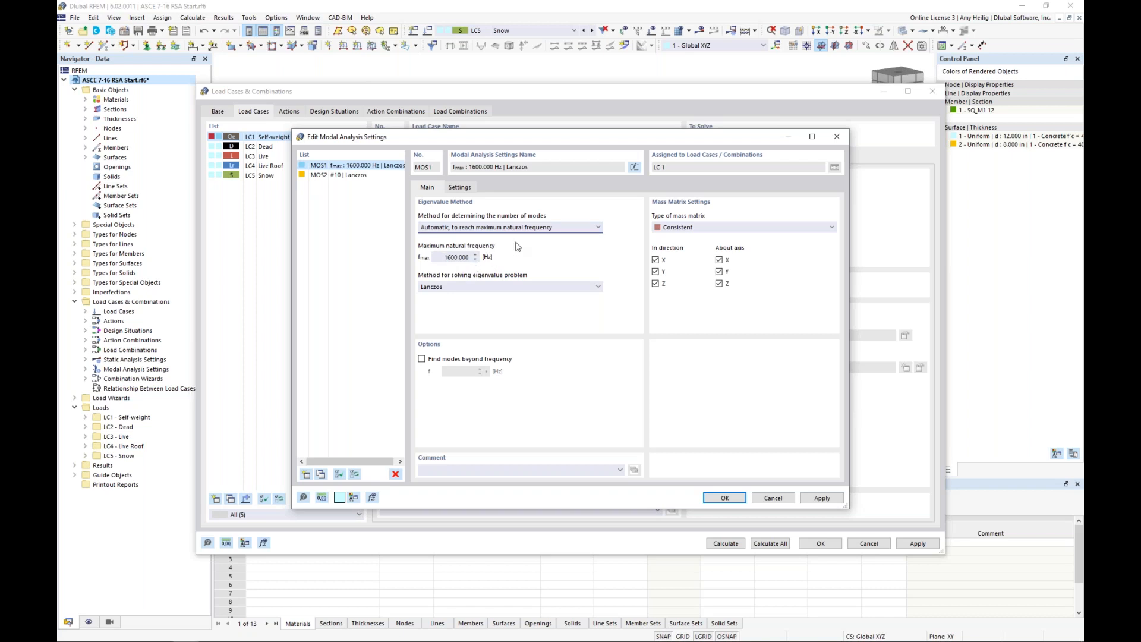
pyautogui.click(480, 228)
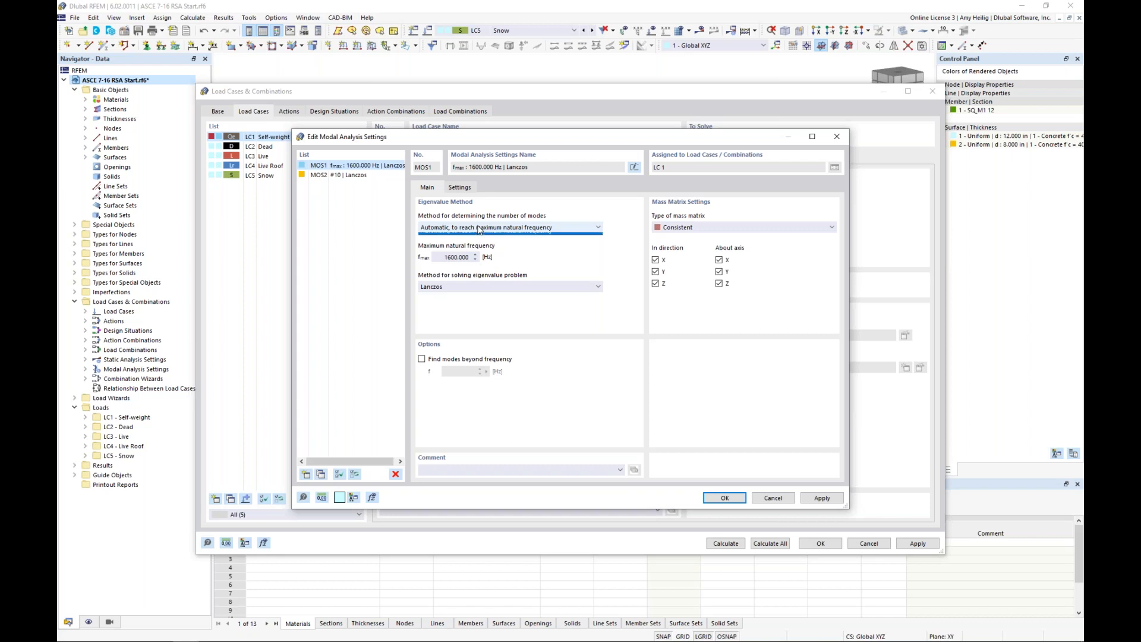
pyautogui.click(475, 238)
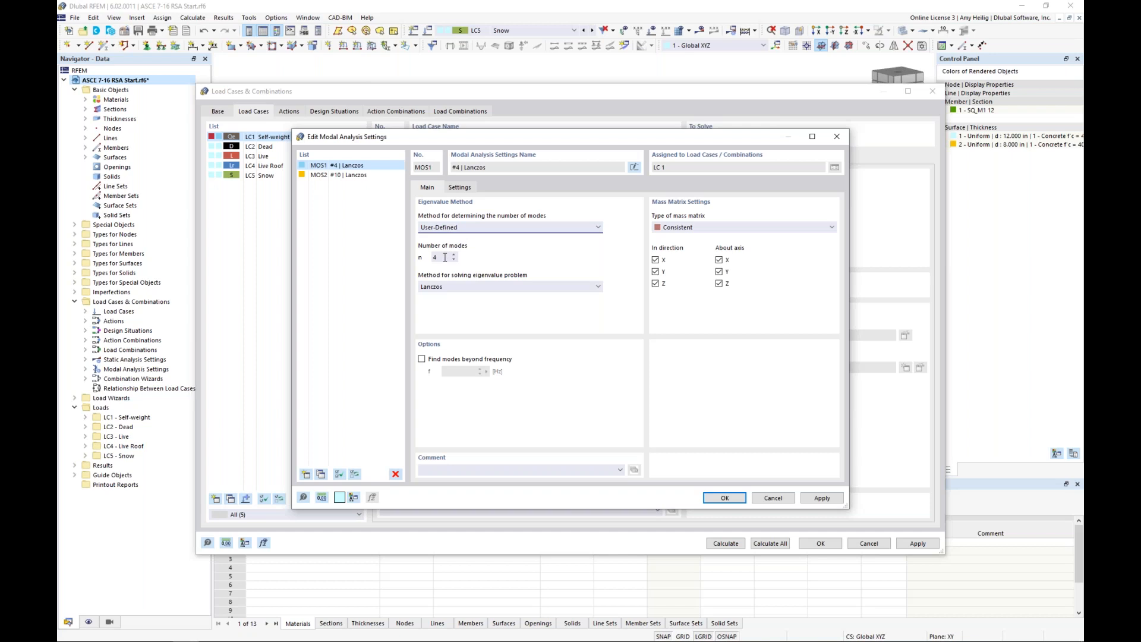
pyautogui.click(474, 288)
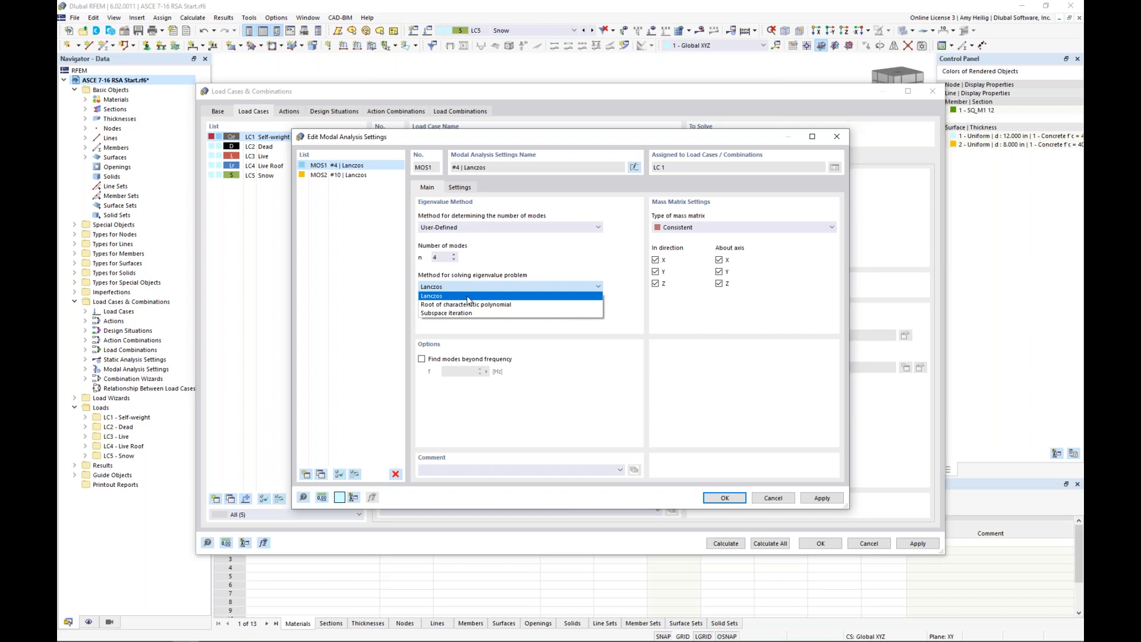
pyautogui.click(524, 296)
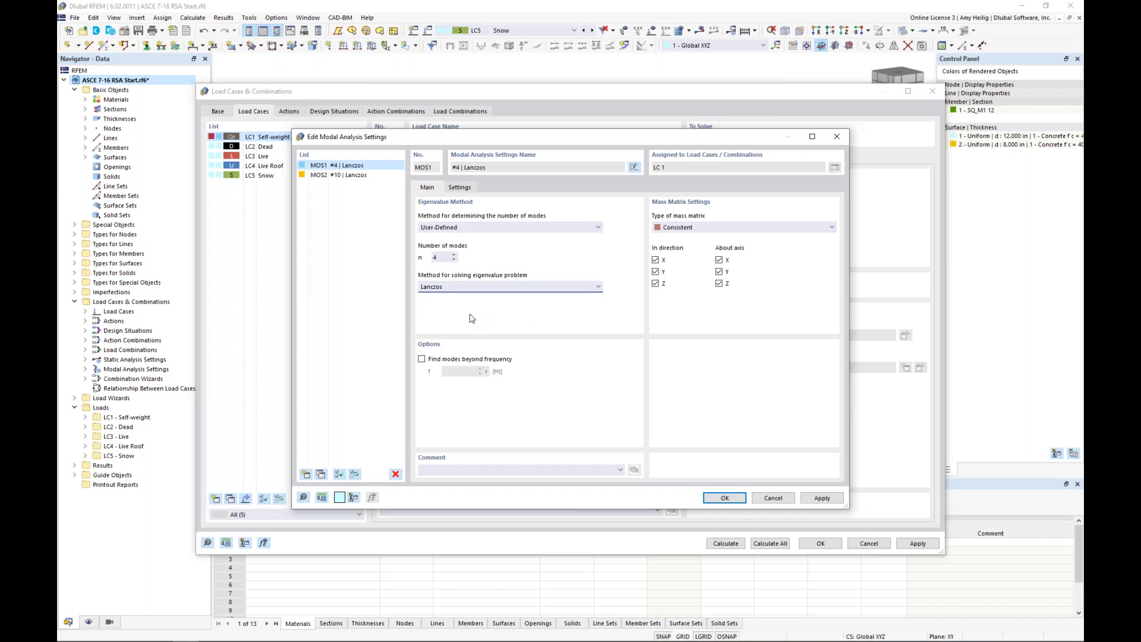
pyautogui.click(422, 360)
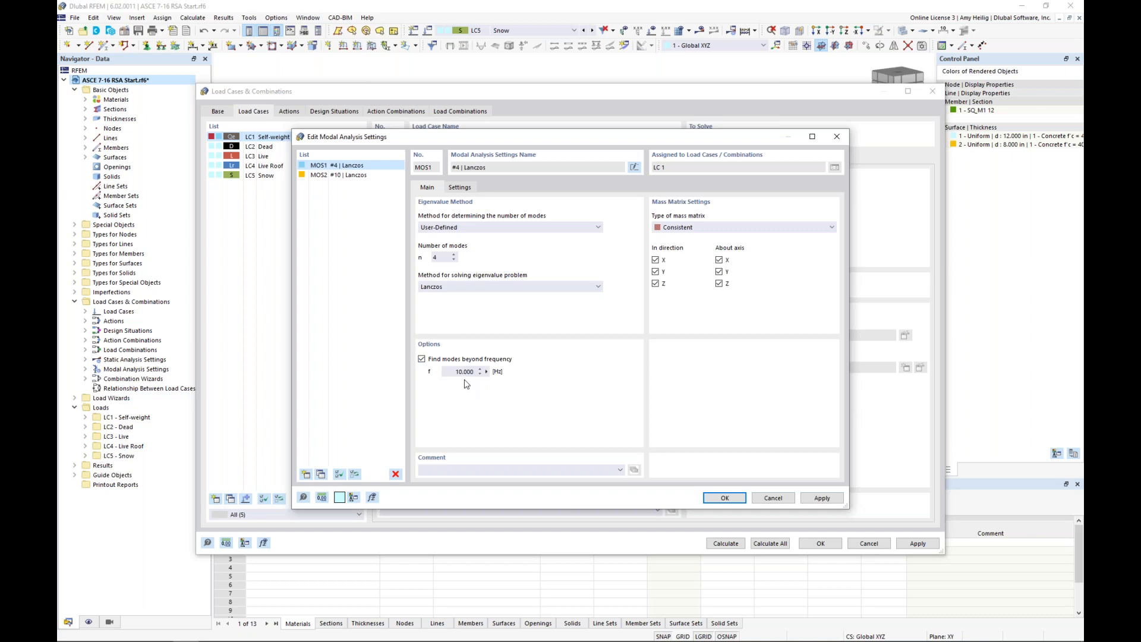
pyautogui.click(422, 360)
# Step: Set the mass matrix type to Diagonal, check the mass conversion and neglect settings, and accept the modal analysis settings
pyautogui.click(714, 227)
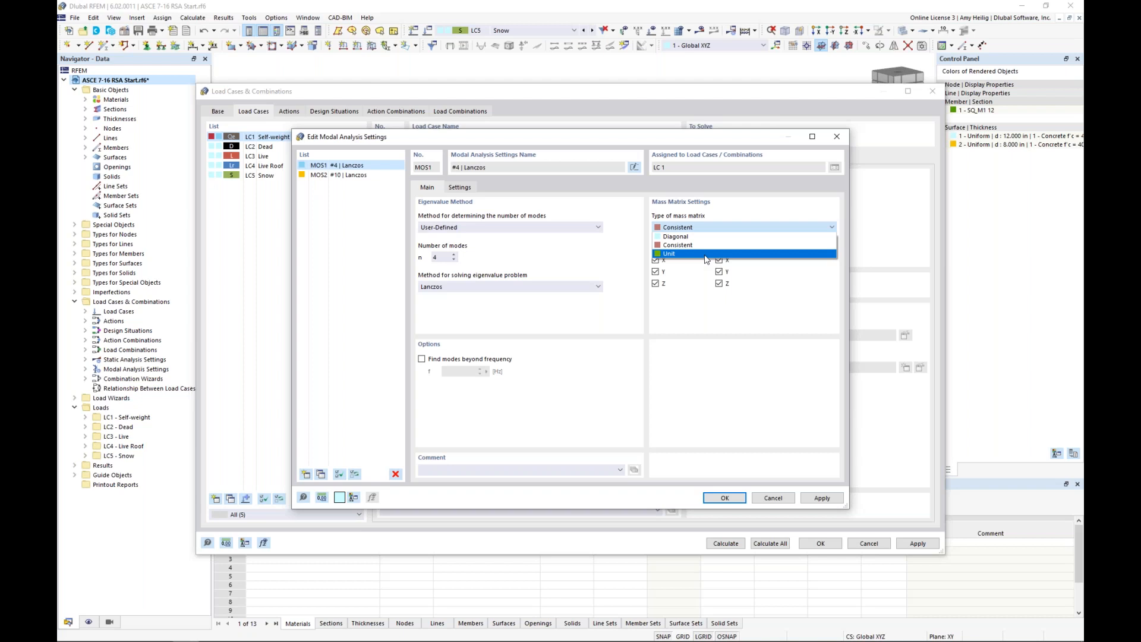
pyautogui.click(706, 237)
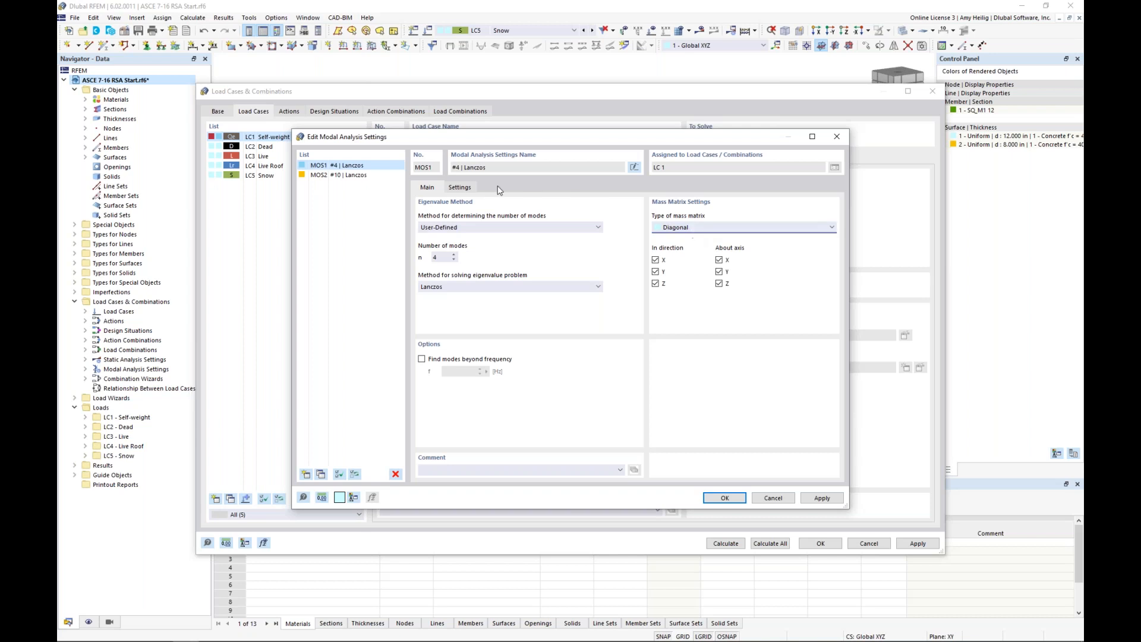
pyautogui.click(469, 189)
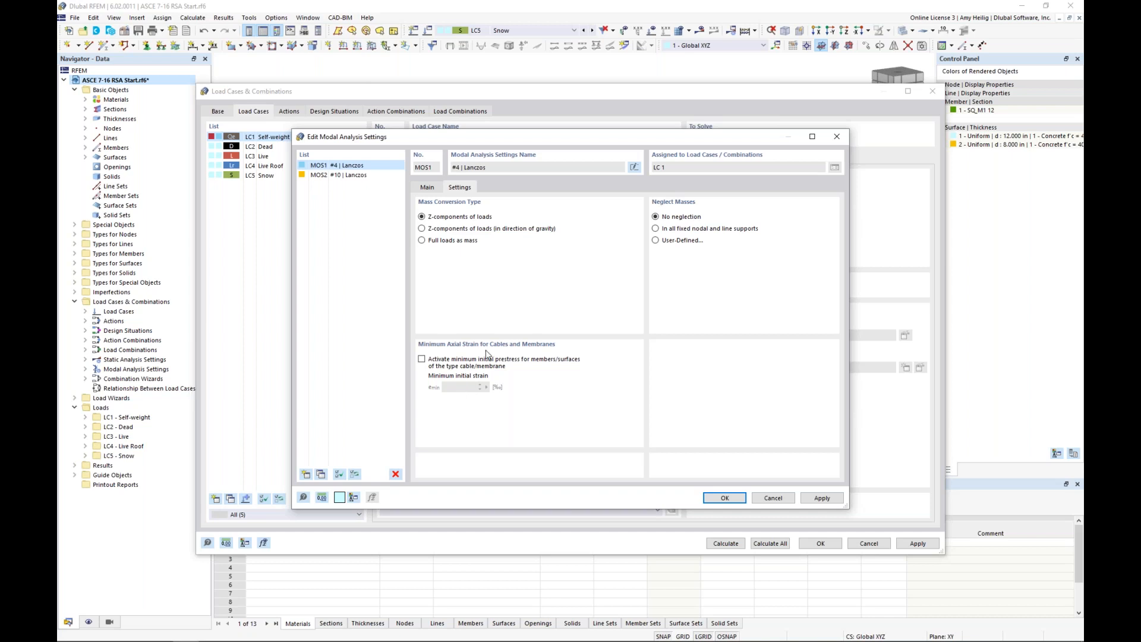
pyautogui.click(432, 187)
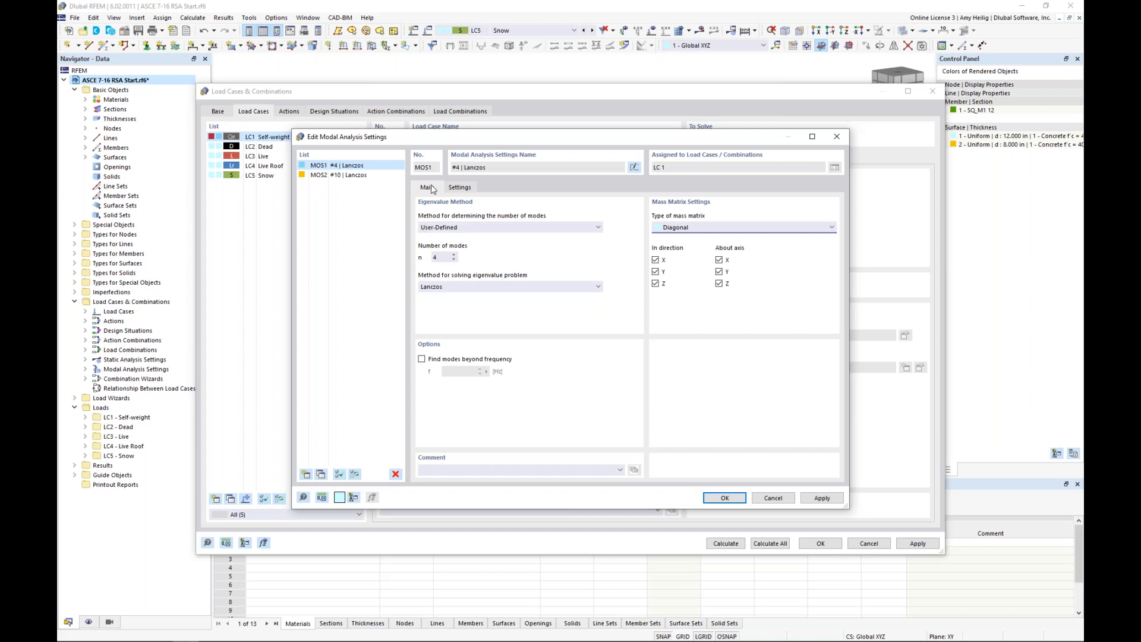
pyautogui.click(725, 499)
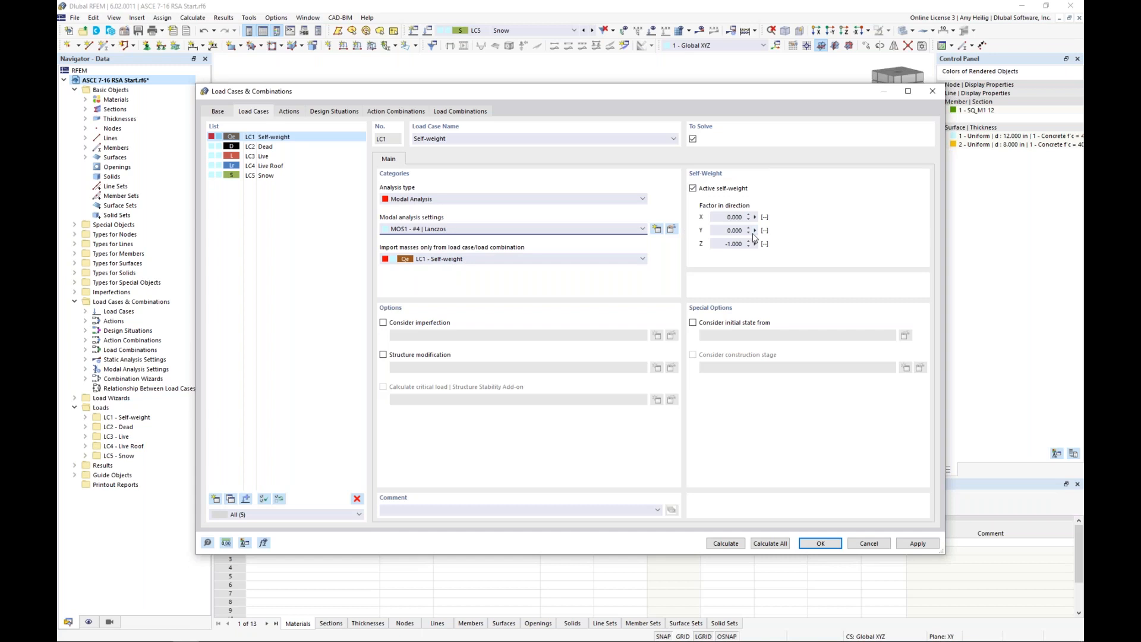
# Step: Calculate load case LC1 and view the mode shapes of modes 2 to 4 on the building
pyautogui.click(723, 543)
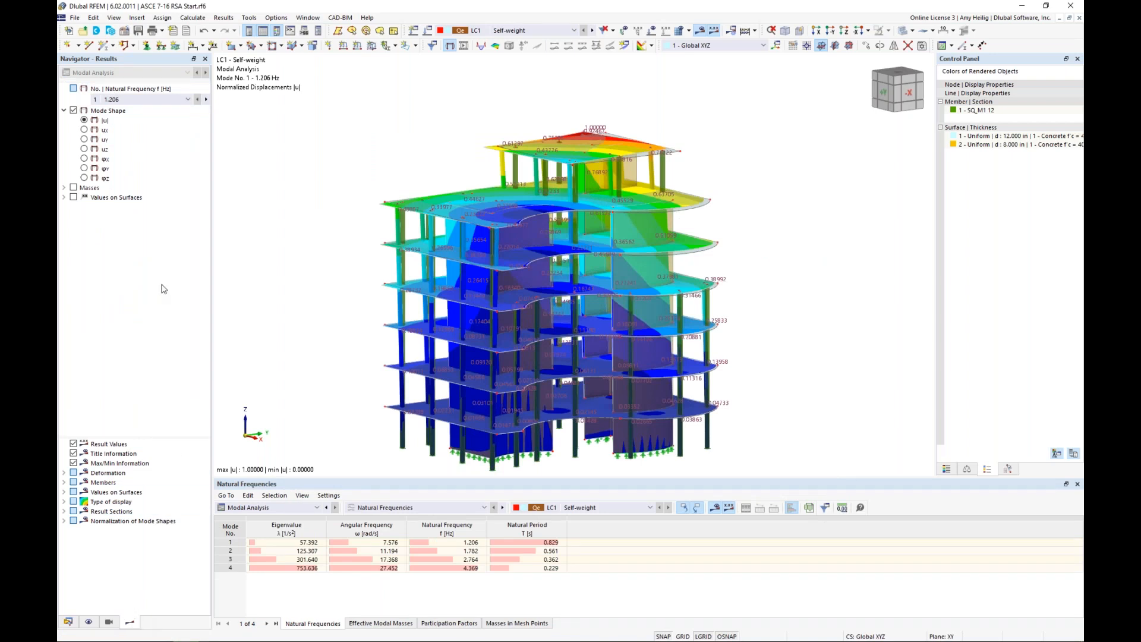
pyautogui.click(169, 100)
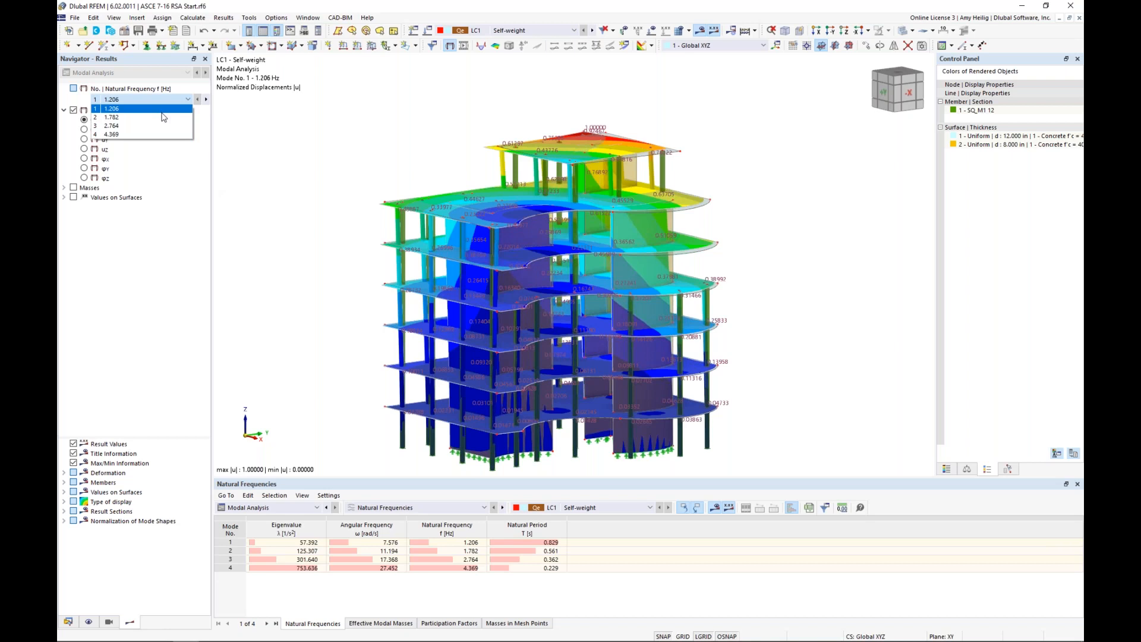
pyautogui.click(155, 120)
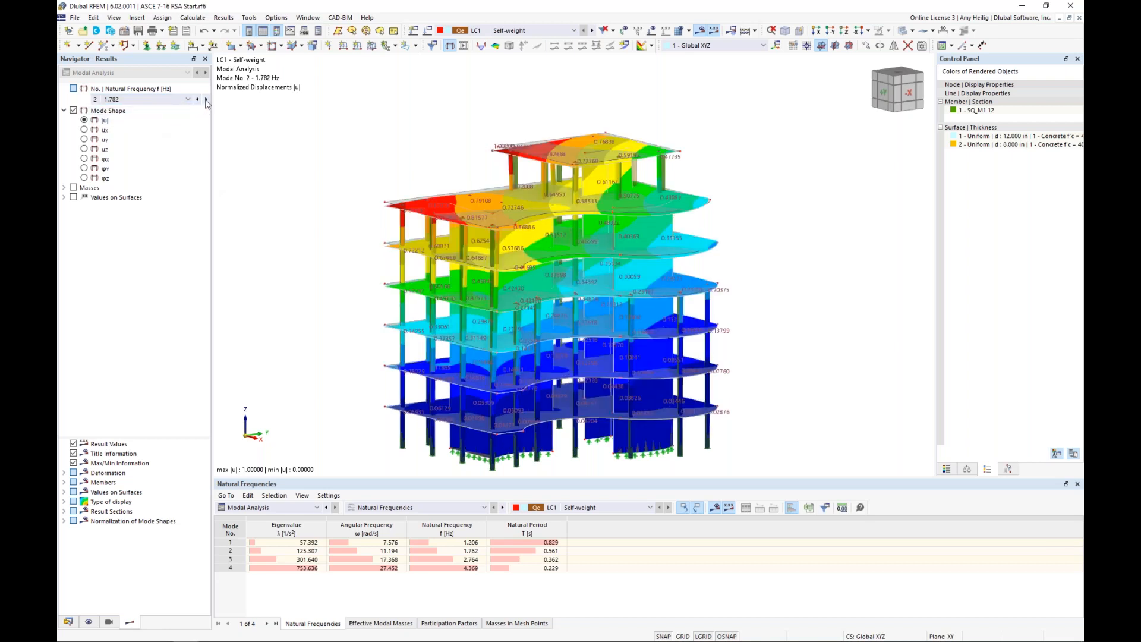
pyautogui.click(207, 100)
pyautogui.click(207, 100)
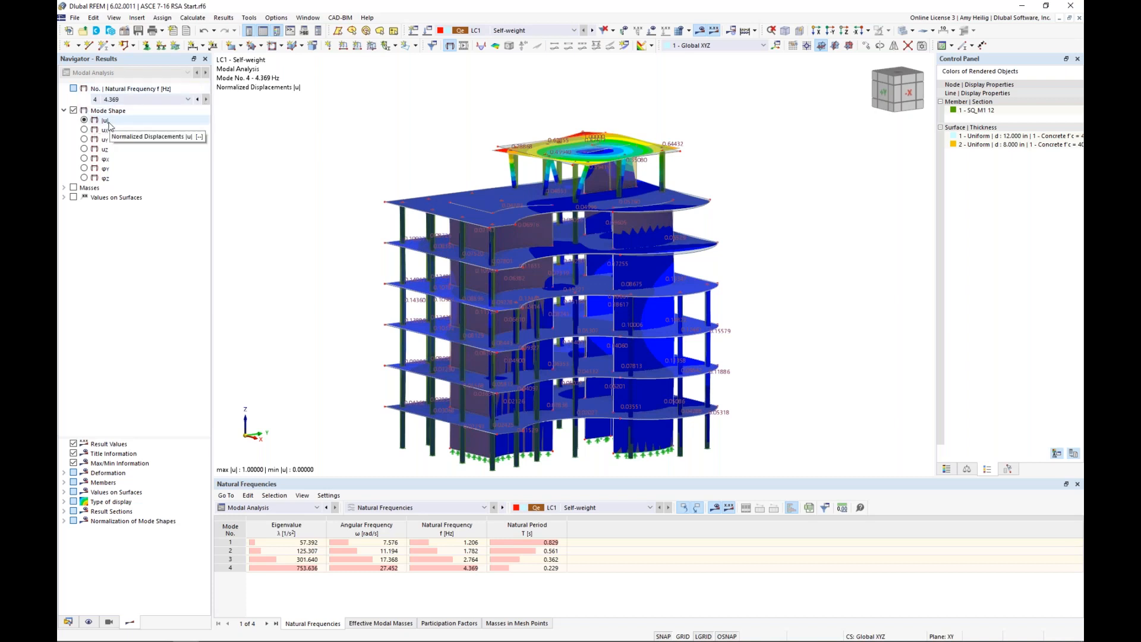
# Step: Show the mode shape normalization options and the colour scale of the displacements, and return the display to mode 1
pyautogui.click(64, 521)
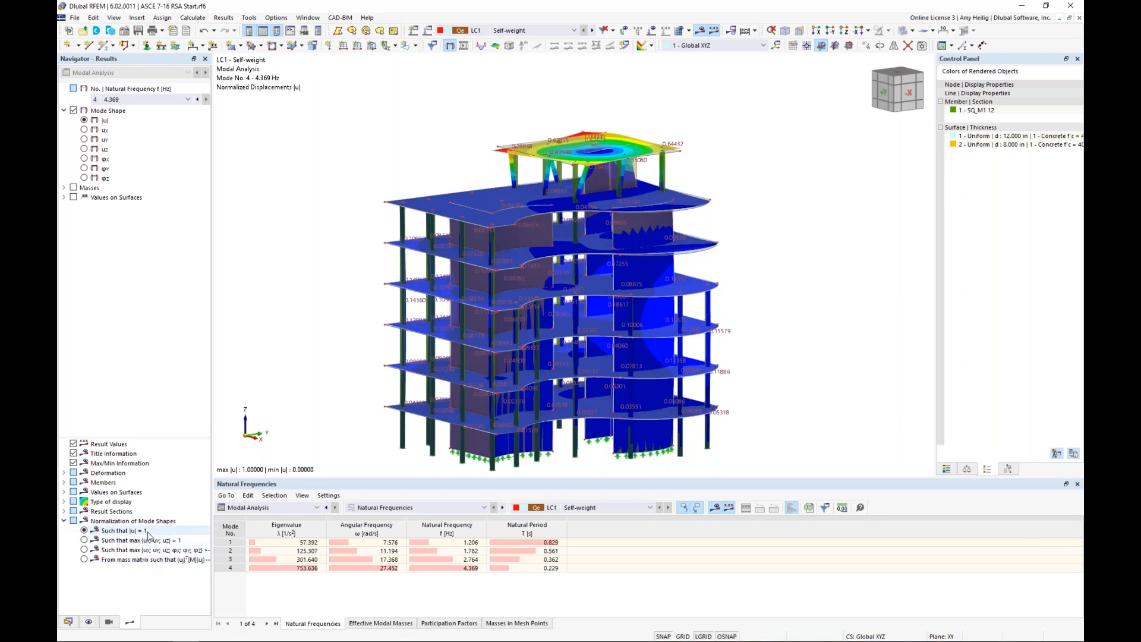
pyautogui.click(946, 469)
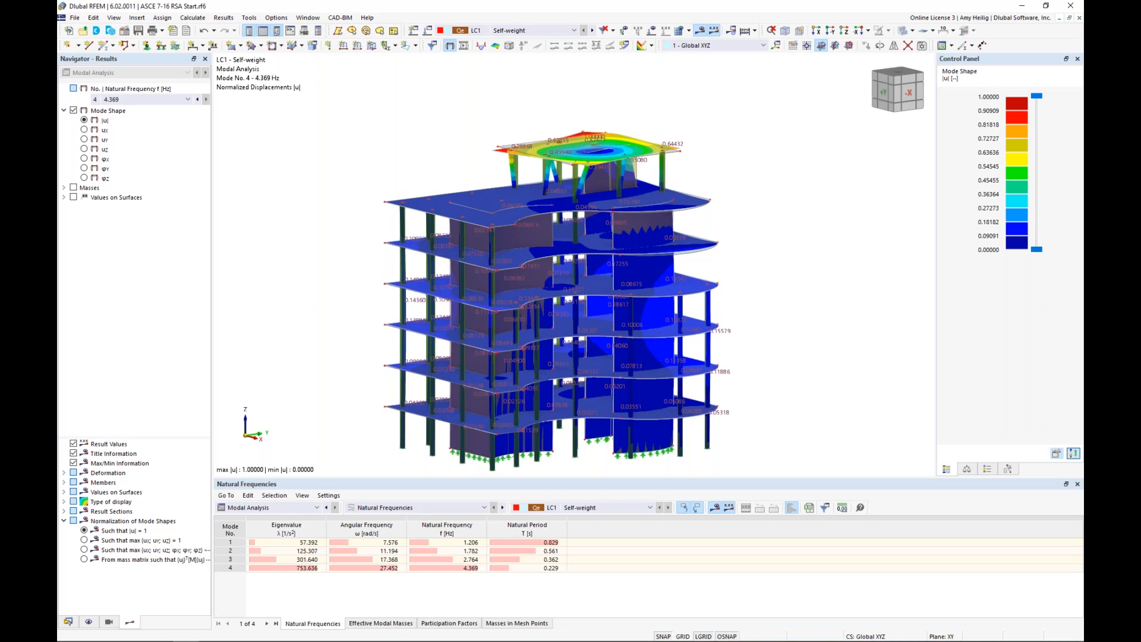
pyautogui.click(166, 99)
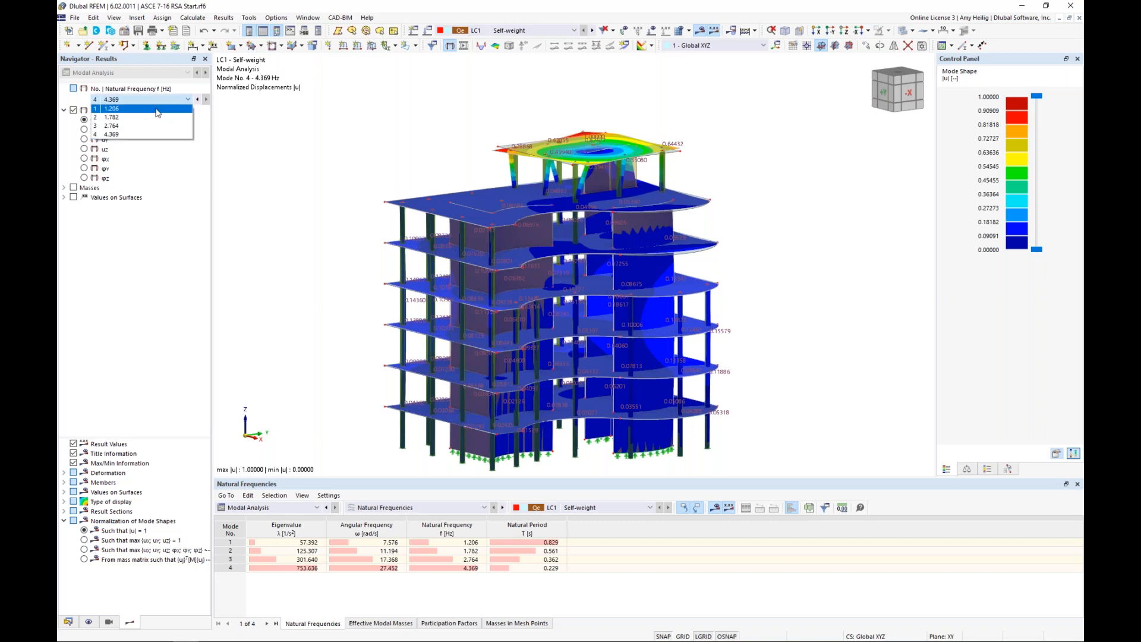
pyautogui.click(112, 110)
# Step: Enlarge the modal analysis result table and examine the natural frequencies together with the shapes of modes 1 to 3
pyautogui.moveTo(385, 479); pyautogui.dragTo(402, 428)
pyautogui.scroll(-1, 547, 308)
pyautogui.moveTo(548, 308); pyautogui.dragTo(564, 260, button='middle')
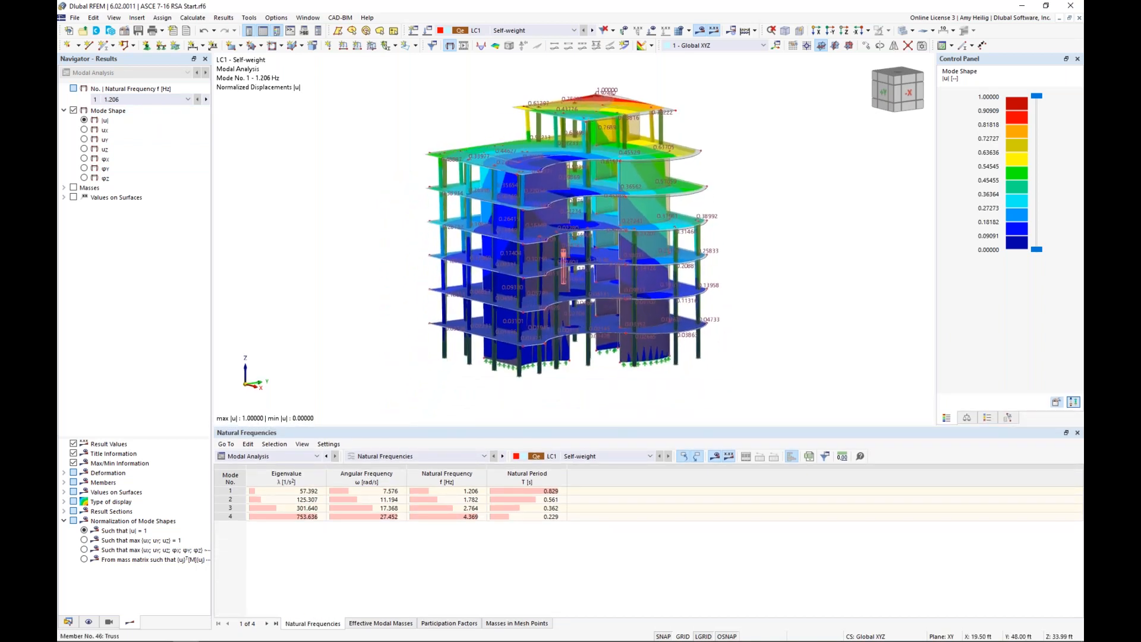
pyautogui.click(280, 457)
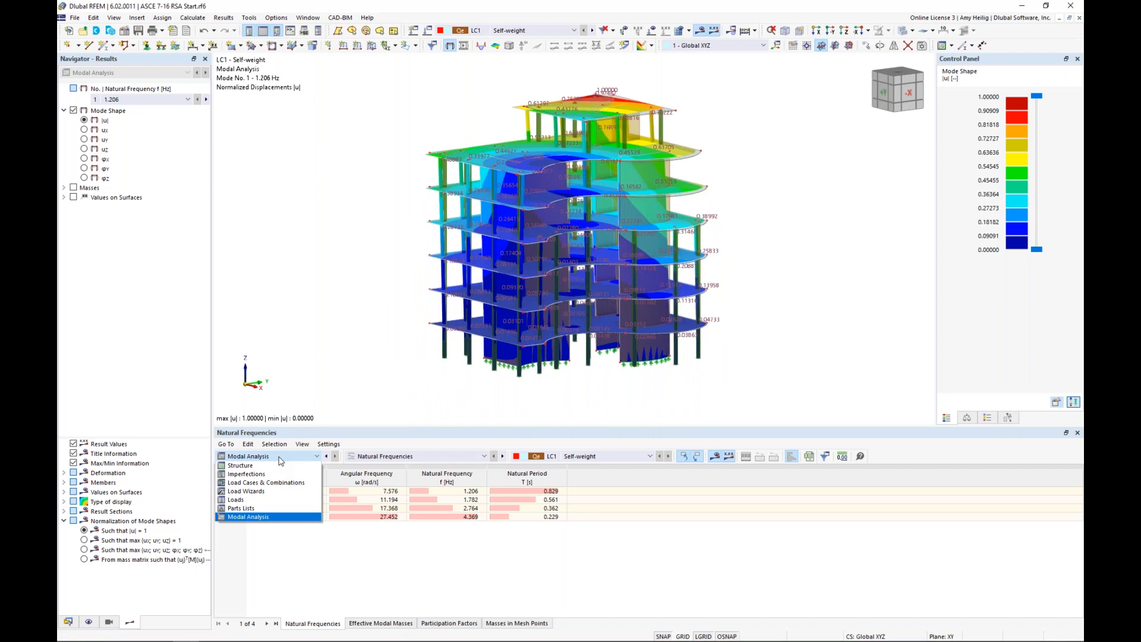
pyautogui.click(275, 518)
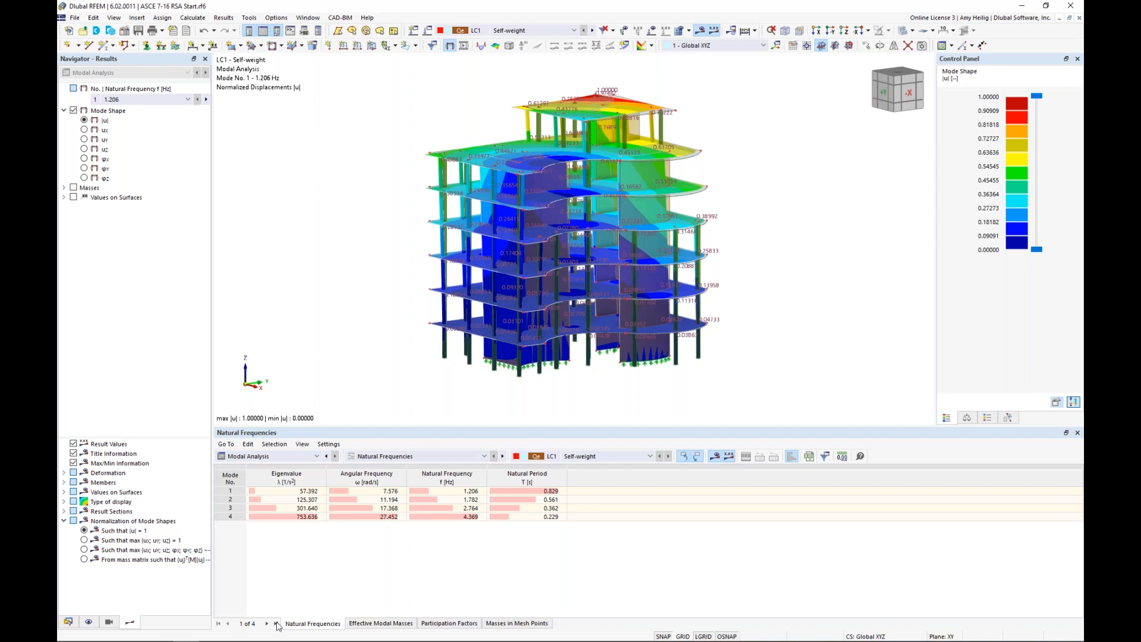
pyautogui.click(371, 493)
pyautogui.click(367, 500)
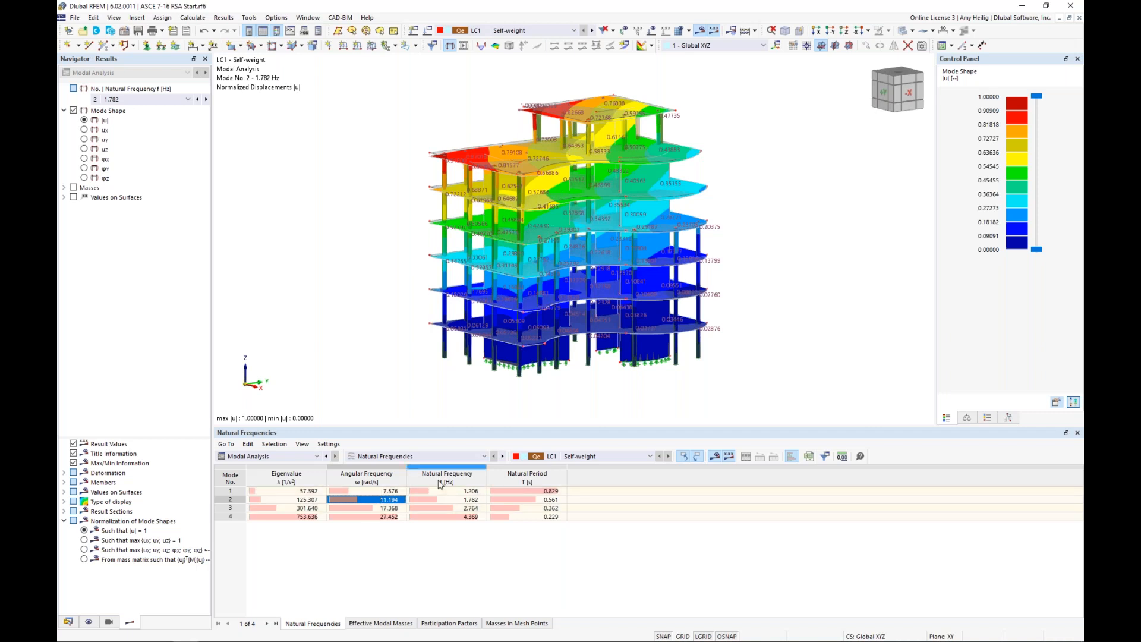
pyautogui.click(378, 509)
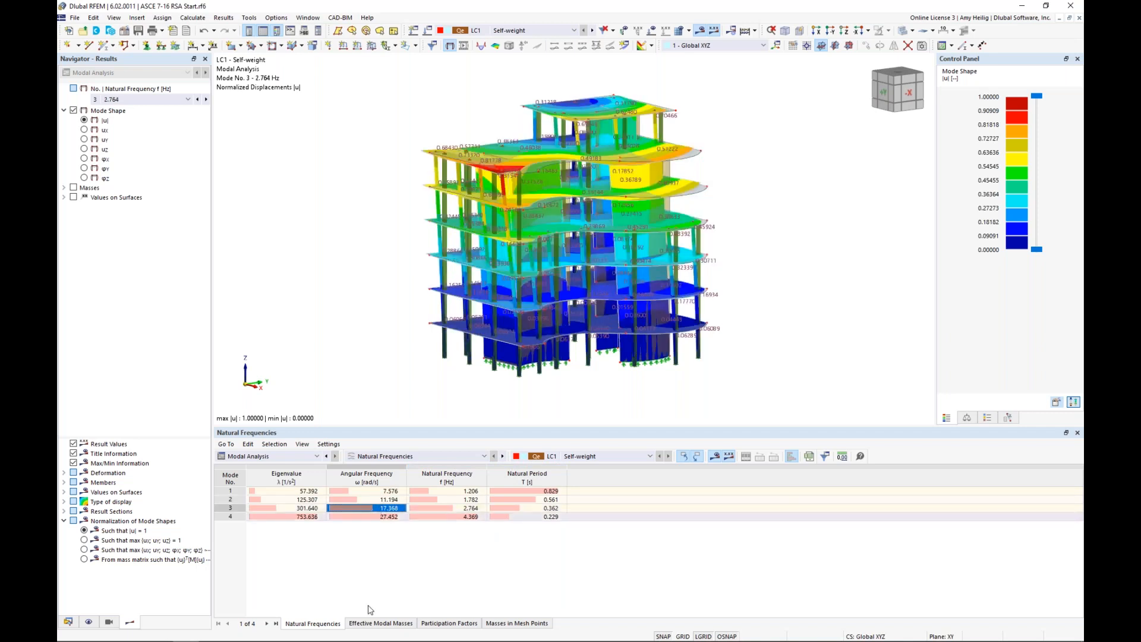
# Step: Examine the effective modal masses and locate mesh points 5 to 8 and 10 from the mesh point mass table on the model
pyautogui.click(369, 624)
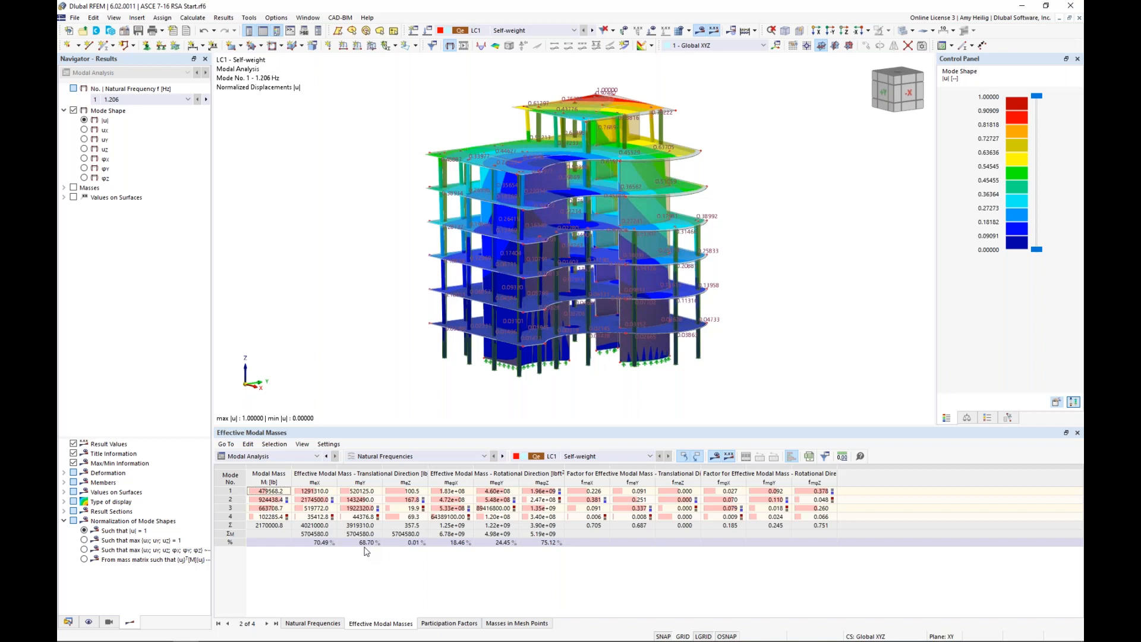
pyautogui.click(516, 624)
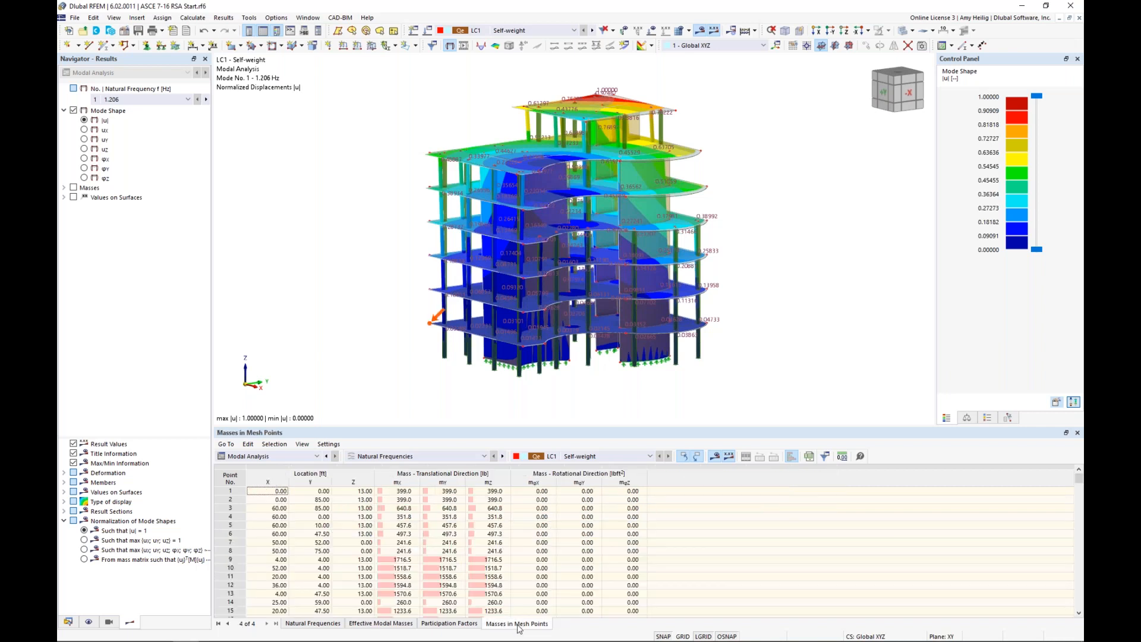
pyautogui.click(323, 527)
pyautogui.click(322, 535)
pyautogui.click(323, 542)
pyautogui.click(324, 551)
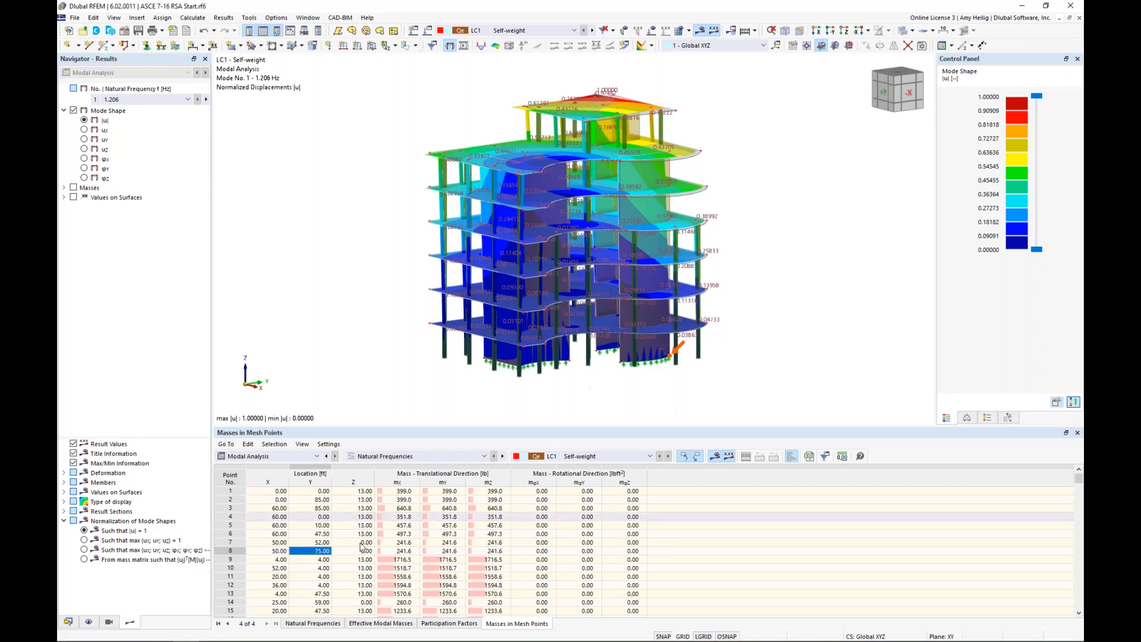
pyautogui.click(324, 568)
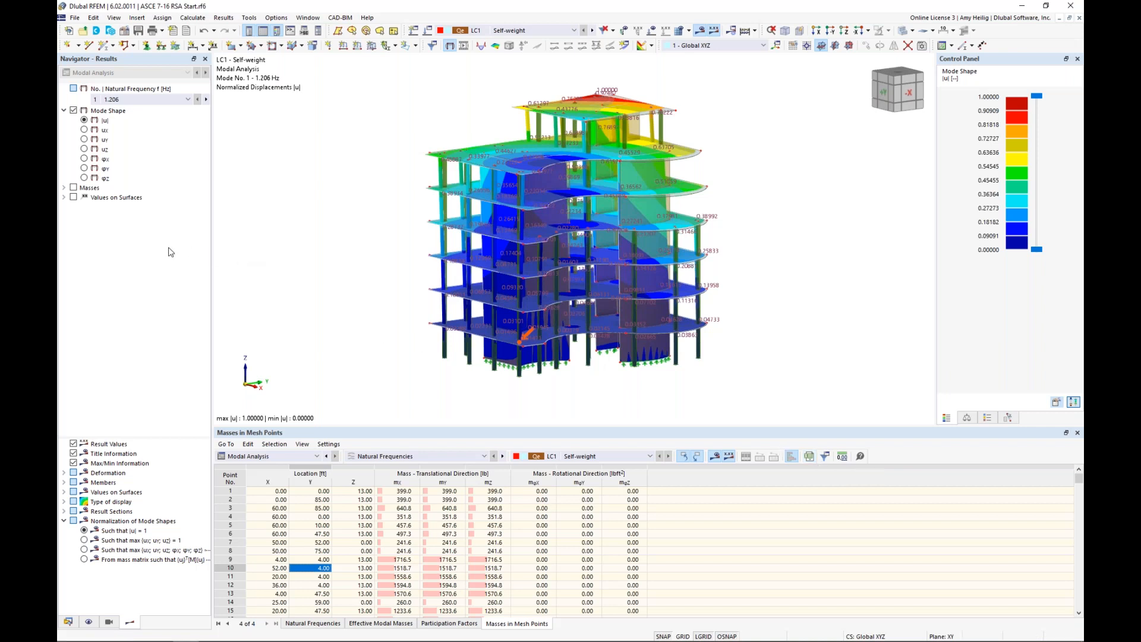
# Step: Display the translational masses in X on the building in place of the mode shape
pyautogui.click(64, 188)
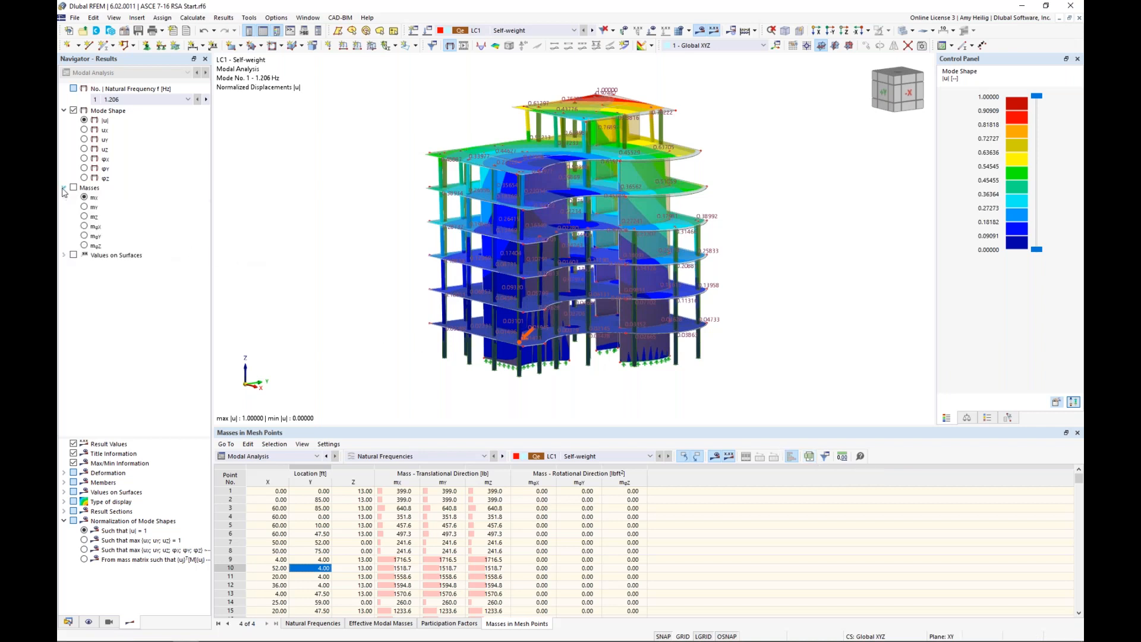
pyautogui.click(74, 188)
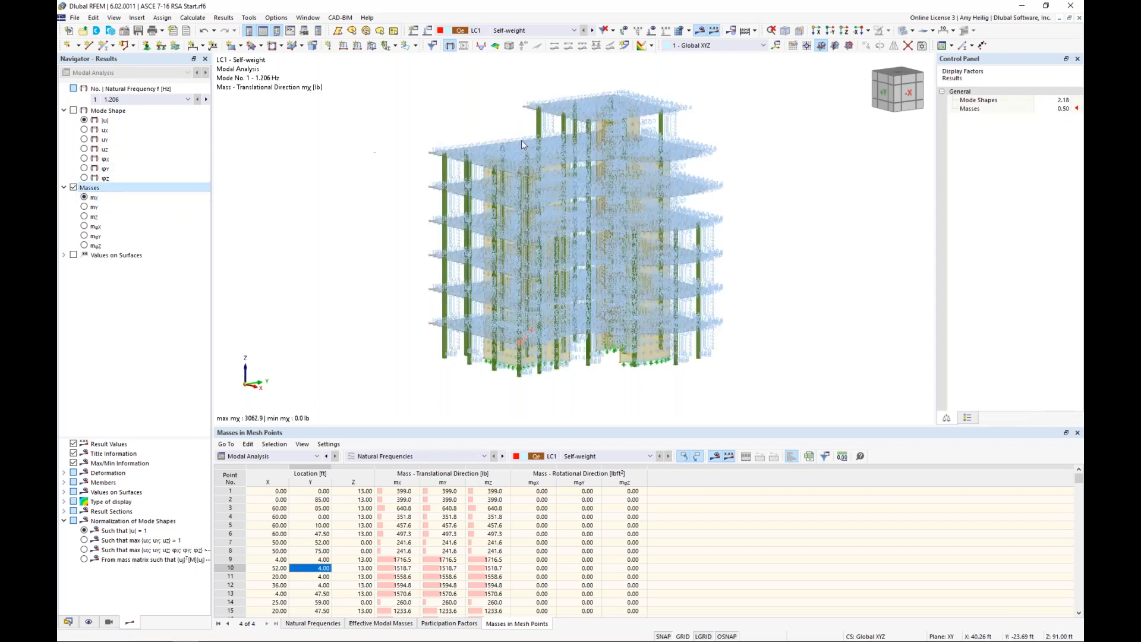
pyautogui.moveTo(523, 139); pyautogui.dragTo(541, 197, button='middle')
pyautogui.scroll(6, 598, 216)
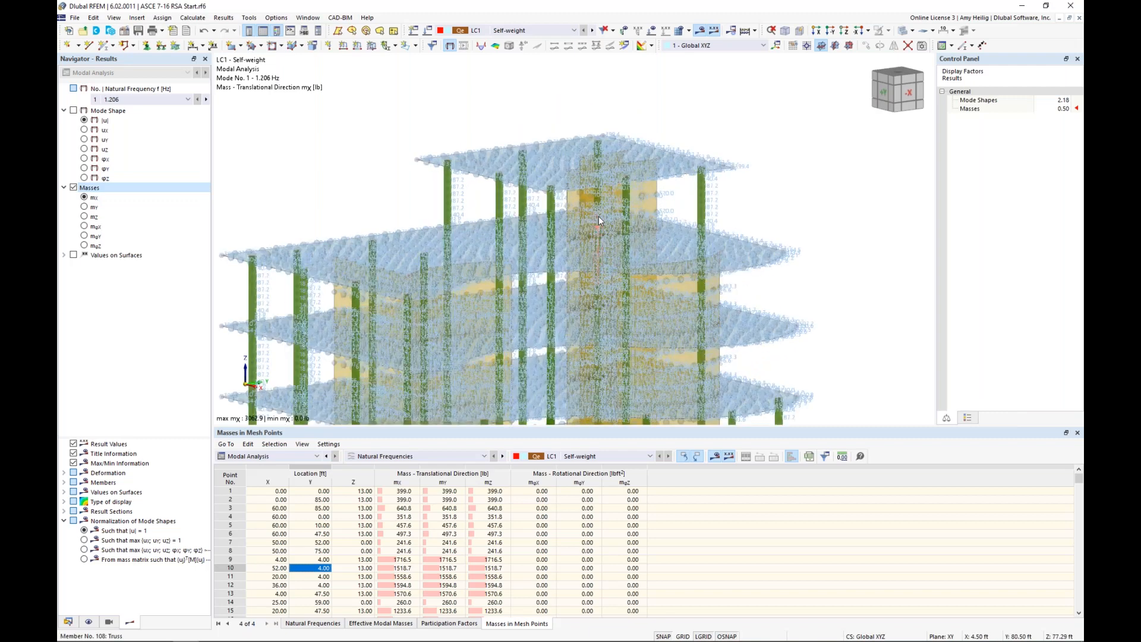
# Step: Select the topmost story of the building, isolate it in visibility mode and display its mesh point masses in wireframe
pyautogui.moveTo(755, 184); pyautogui.dragTo(333, 82)
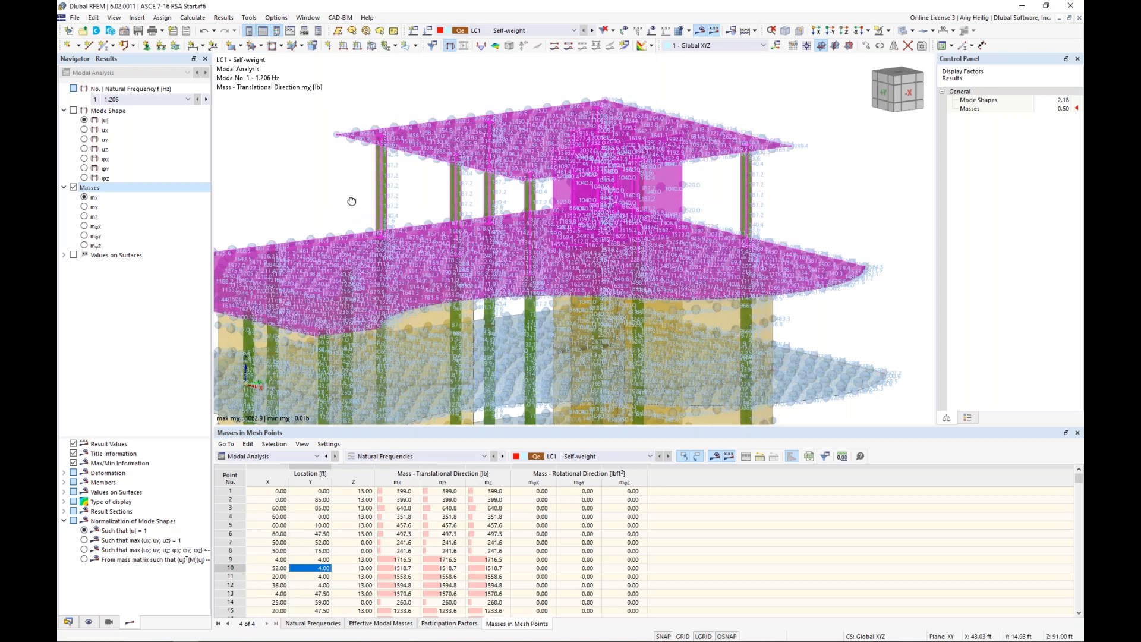
pyautogui.keyDown('ctrl'); pyautogui.moveTo(351, 201); pyautogui.dragTo(353, 169, button='middle'); pyautogui.keyUp('ctrl')
pyautogui.click(832, 212)
pyautogui.moveTo(833, 217); pyautogui.dragTo(322, 107)
pyautogui.click(912, 30)
pyautogui.click(927, 44)
pyautogui.click(912, 30)
pyautogui.click(934, 55)
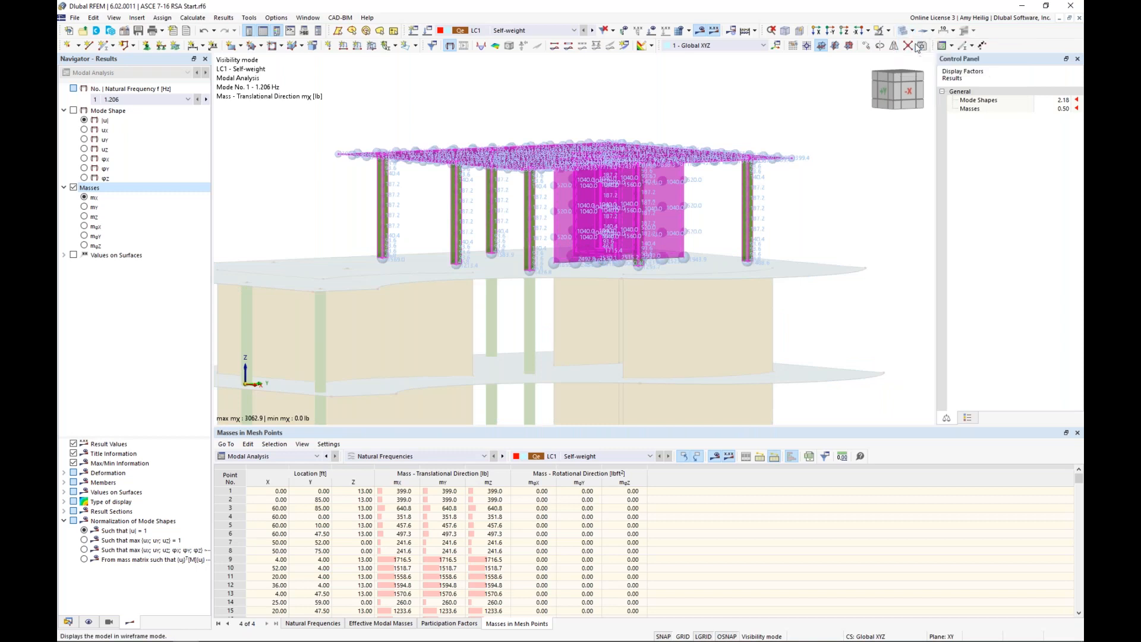
pyautogui.scroll(6, 457, 198)
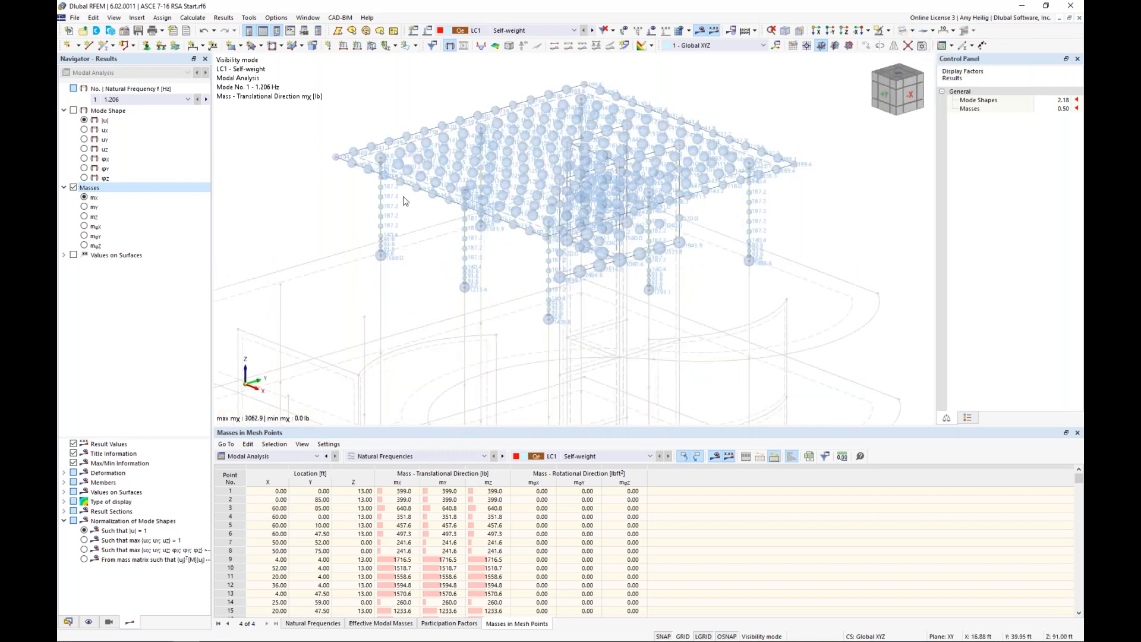
# Step: Examine the distribution of mesh point masses on the isolated top story in isometric and side views
pyautogui.moveTo(570, 268); pyautogui.dragTo(505, 284, button='middle')
pyautogui.scroll(-1, 504, 284)
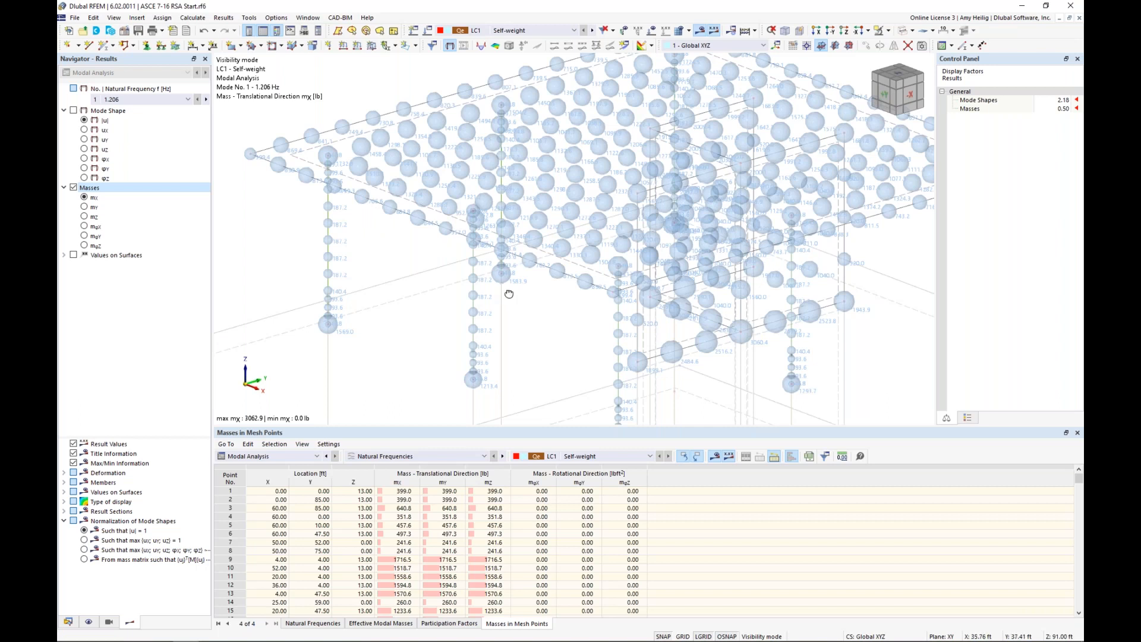
pyautogui.keyDown('ctrl'); pyautogui.moveTo(509, 294); pyautogui.dragTo(459, 256, button='middle'); pyautogui.keyUp('ctrl')
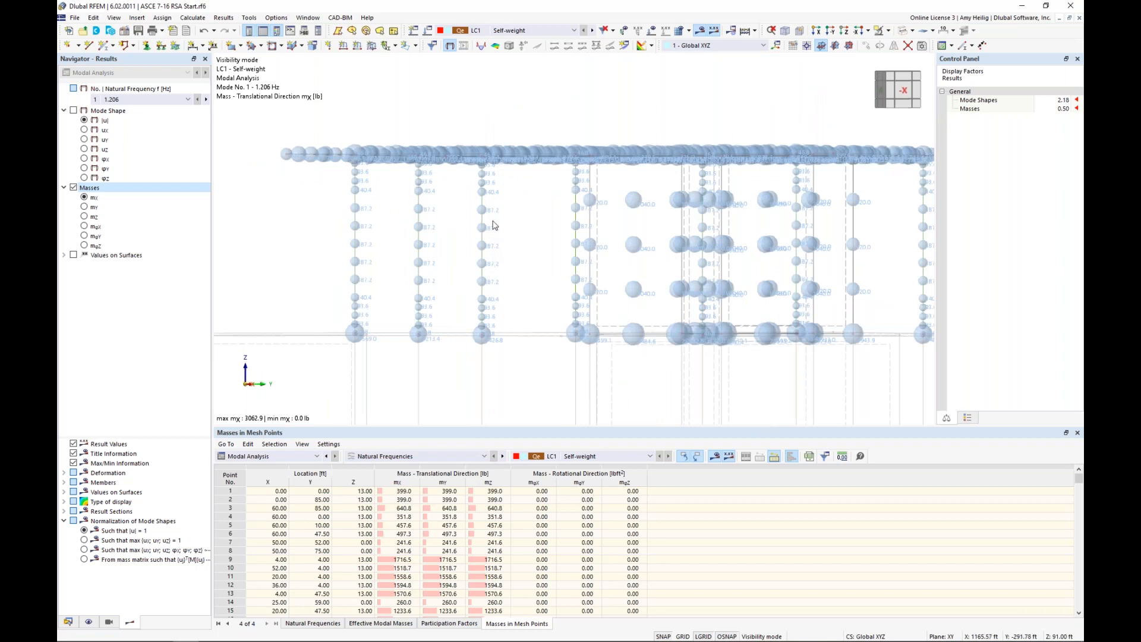
pyautogui.keyDown('ctrl'); pyautogui.moveTo(519, 208); pyautogui.dragTo(448, 198, button='middle'); pyautogui.keyUp('ctrl')
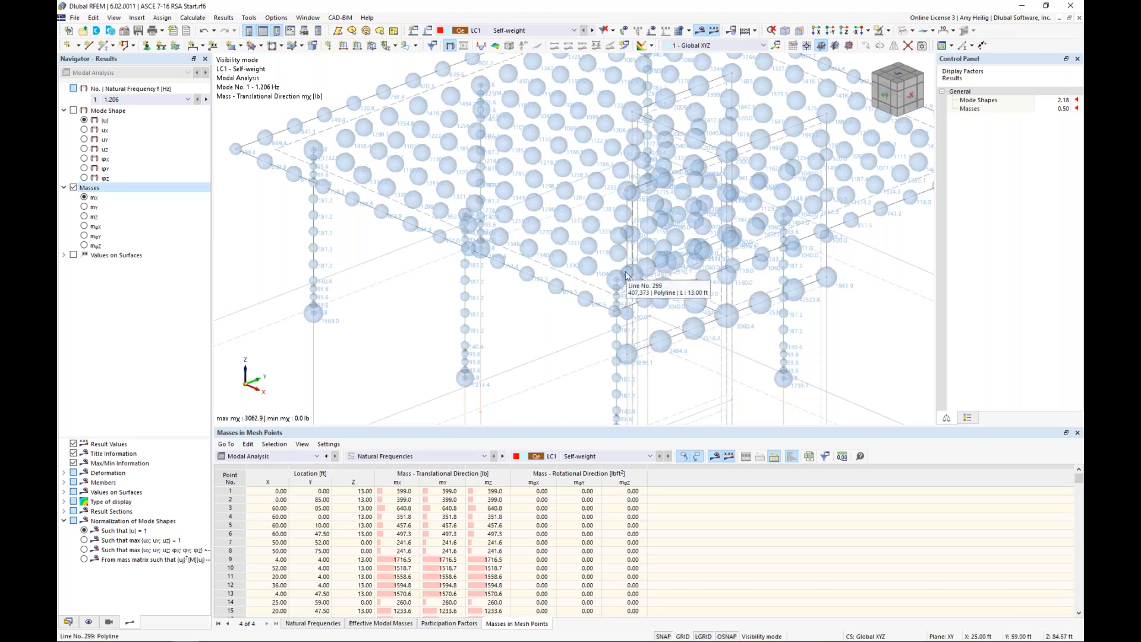
pyautogui.scroll(-3, 626, 276)
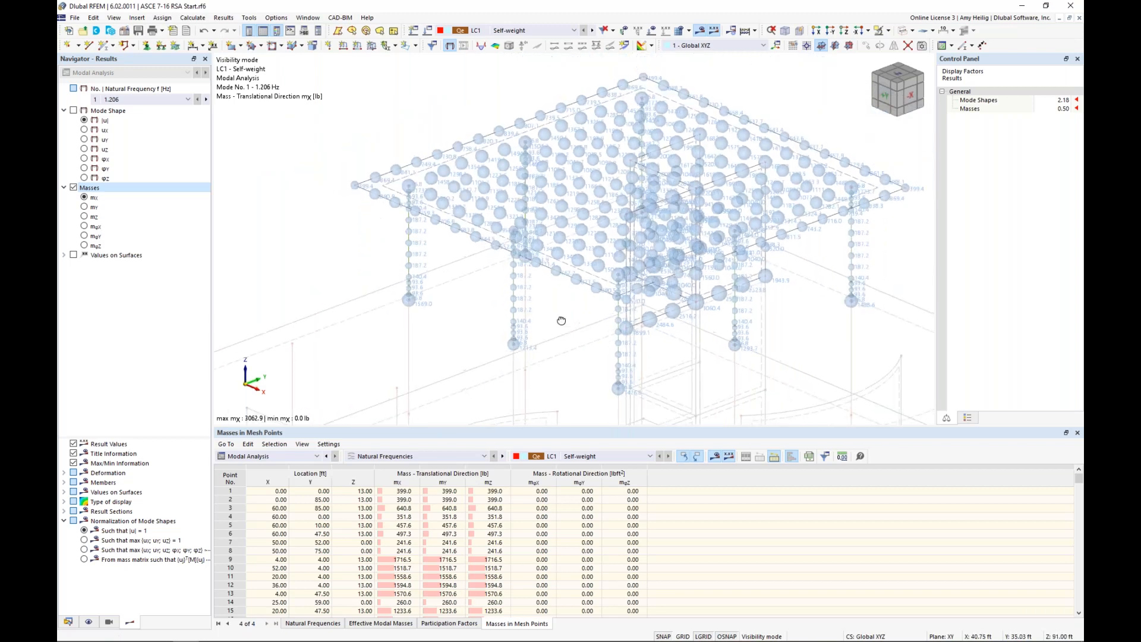
pyautogui.keyDown('ctrl'); pyautogui.moveTo(561, 321); pyautogui.dragTo(552, 314, button='middle'); pyautogui.keyUp('ctrl')
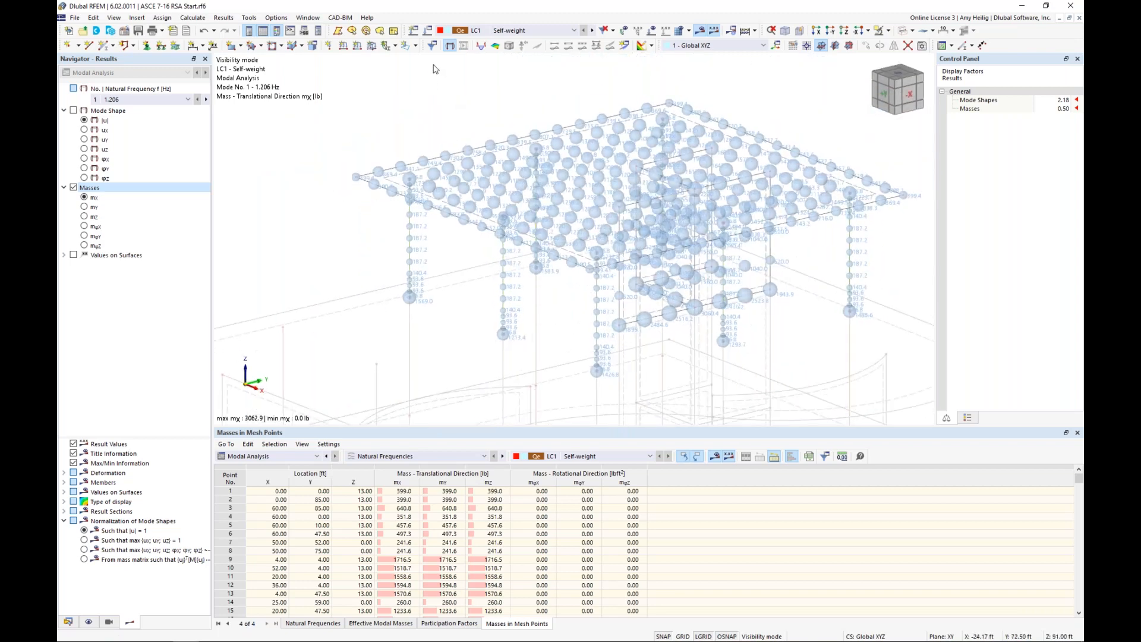
# Step: Set the neglect masses option to User-Defined in the modal analysis settings assigned to LC1 Self-weight
pyautogui.click(429, 32)
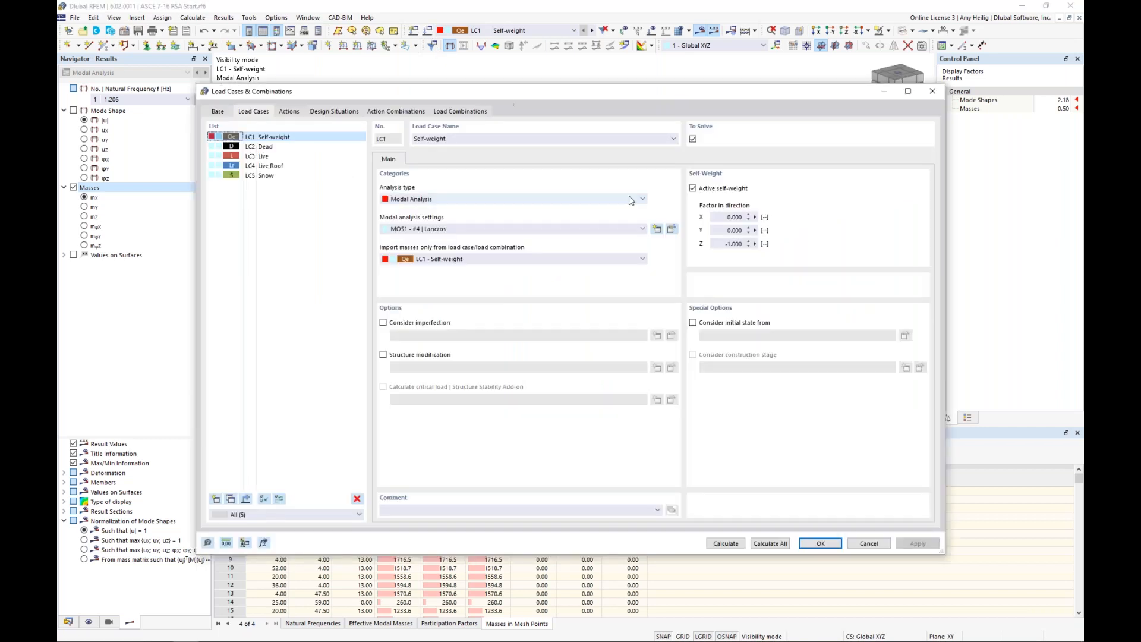
pyautogui.click(671, 230)
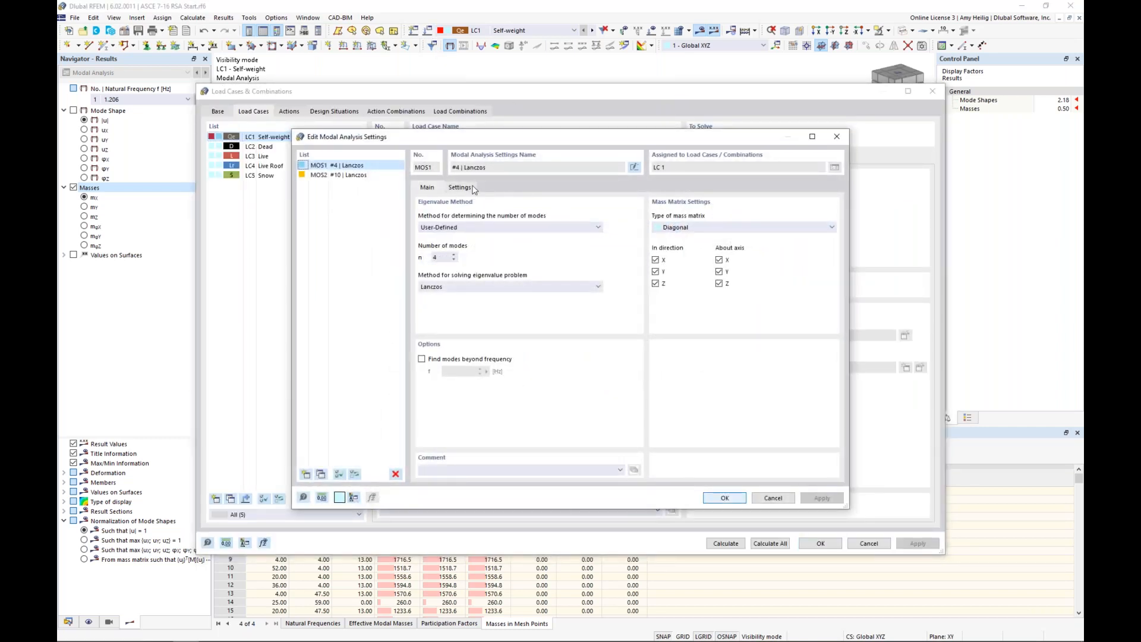
pyautogui.click(471, 188)
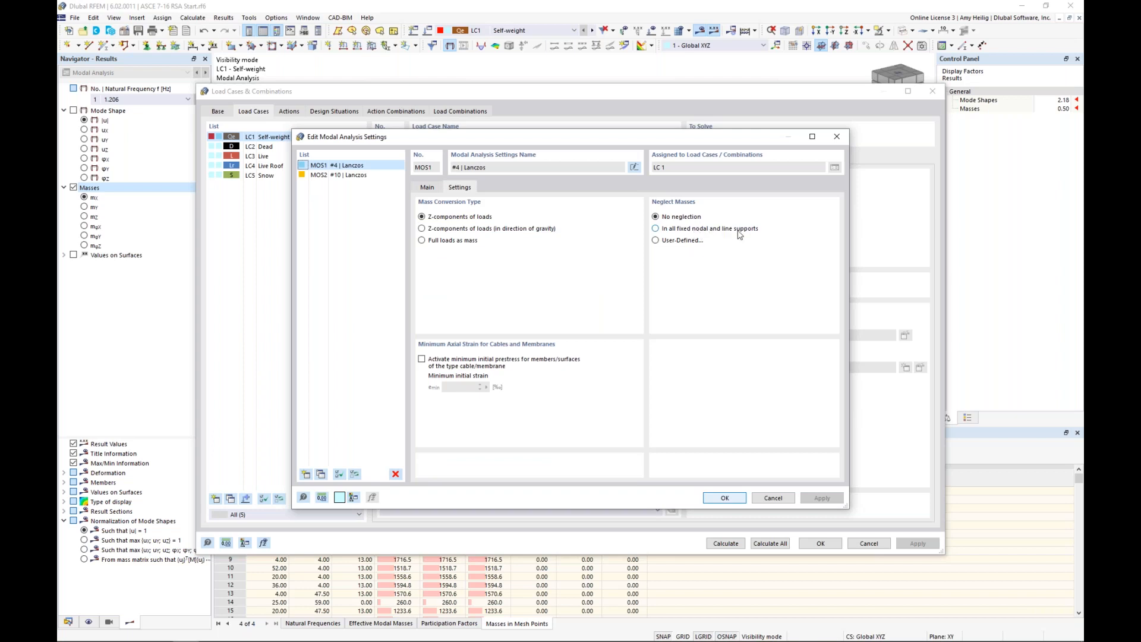
pyautogui.click(655, 240)
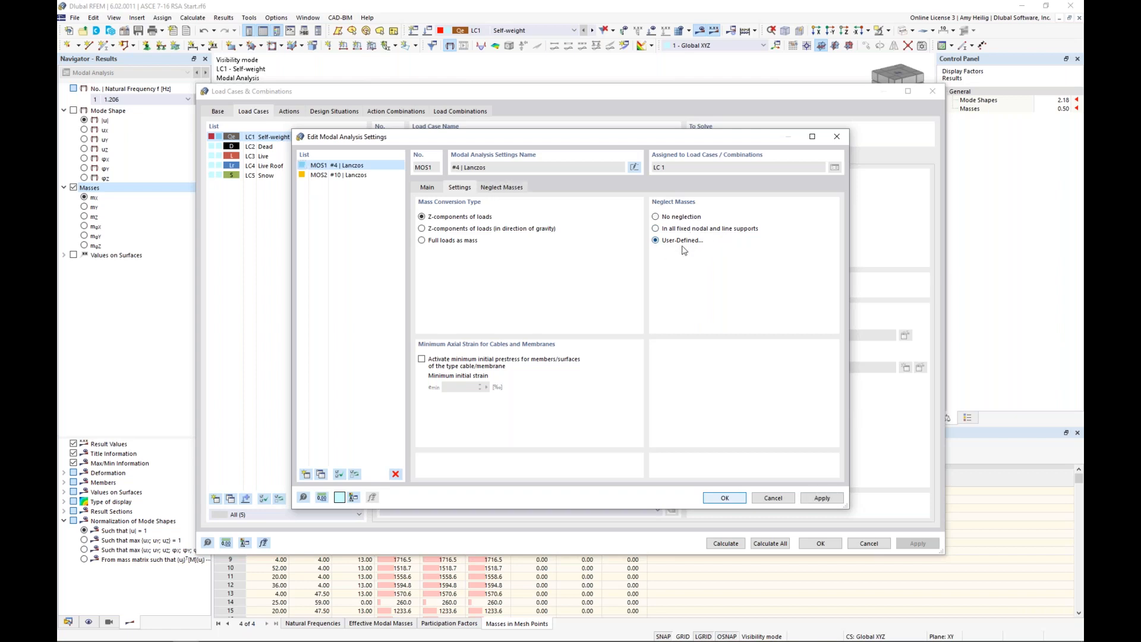
# Step: Neglect all mass components of the top slab, surface 53, accept the deletion of results and close the load case settings
pyautogui.click(516, 187)
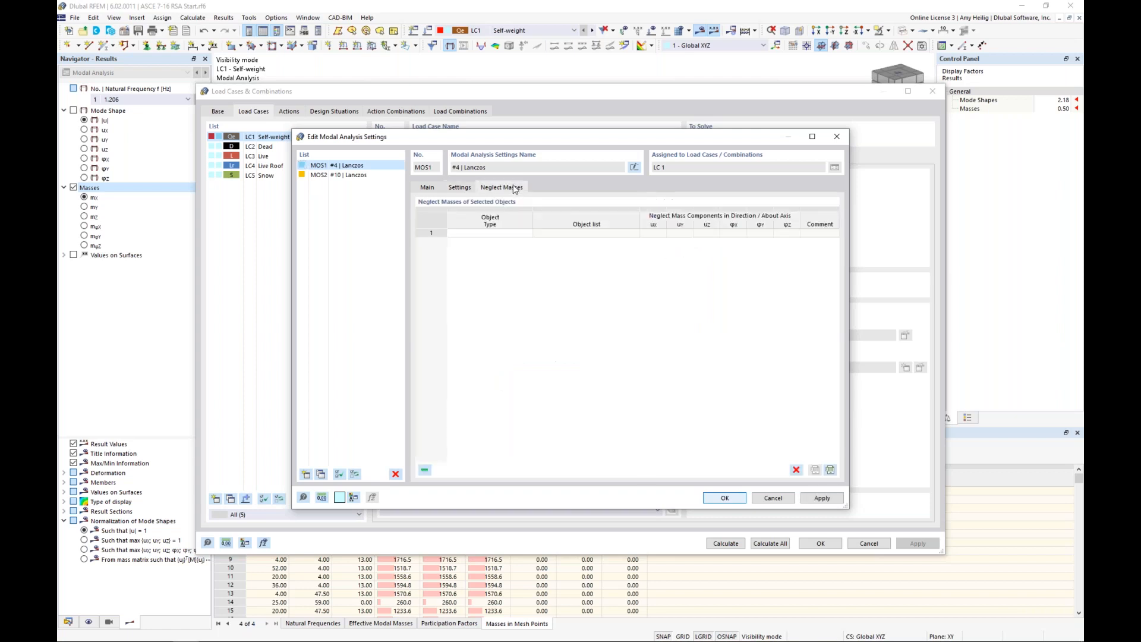
pyautogui.click(506, 235)
pyautogui.click(527, 234)
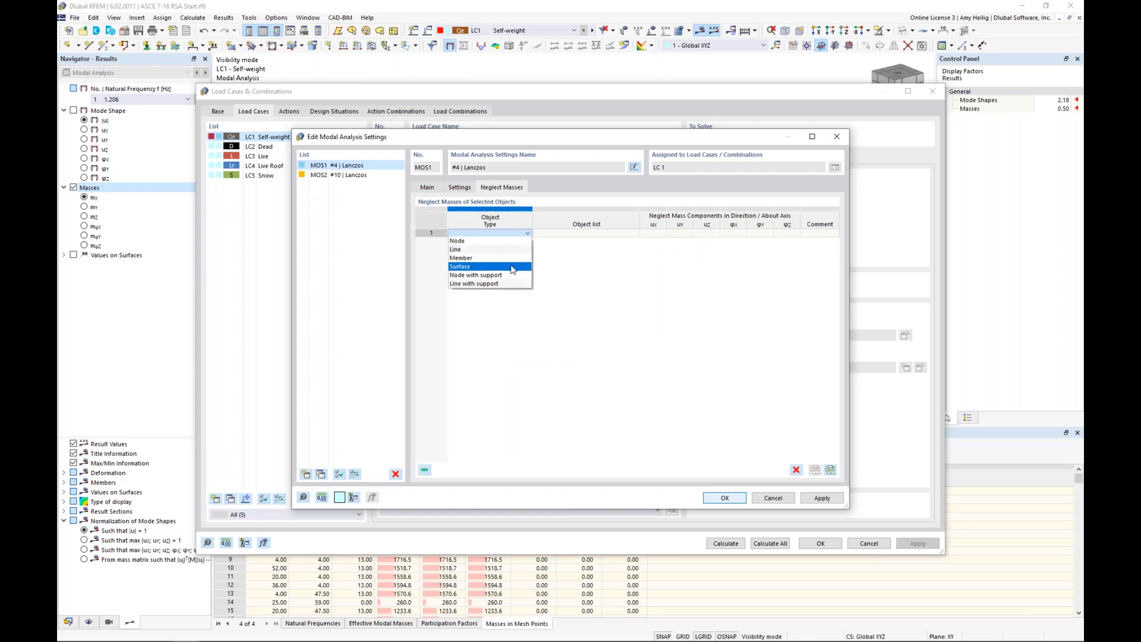
pyautogui.click(514, 267)
pyautogui.click(567, 233)
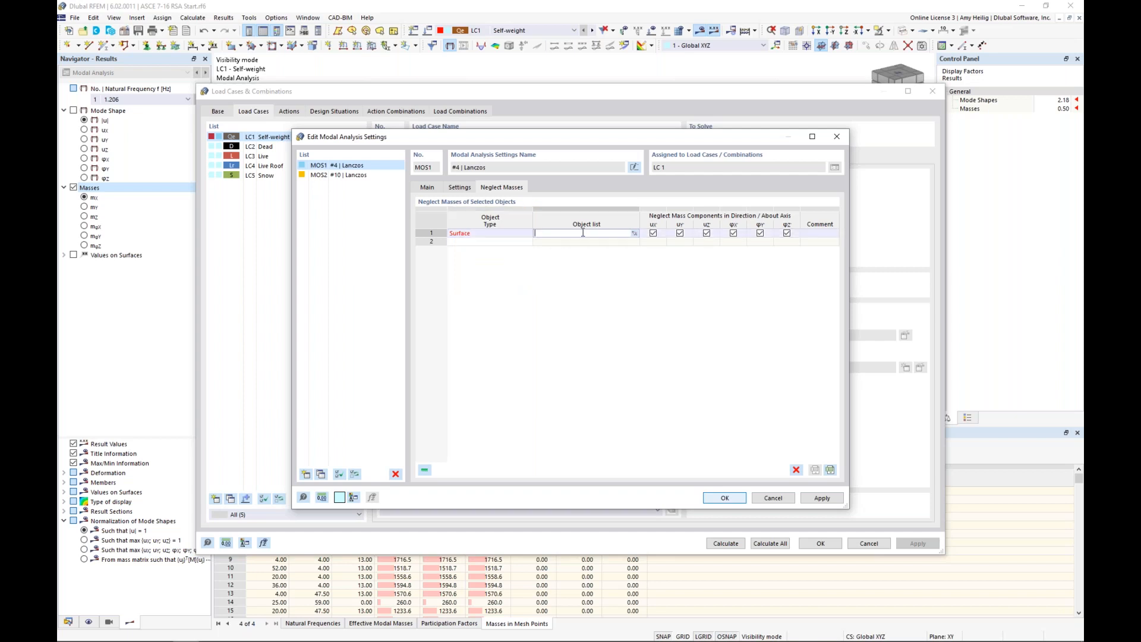
pyautogui.click(634, 233)
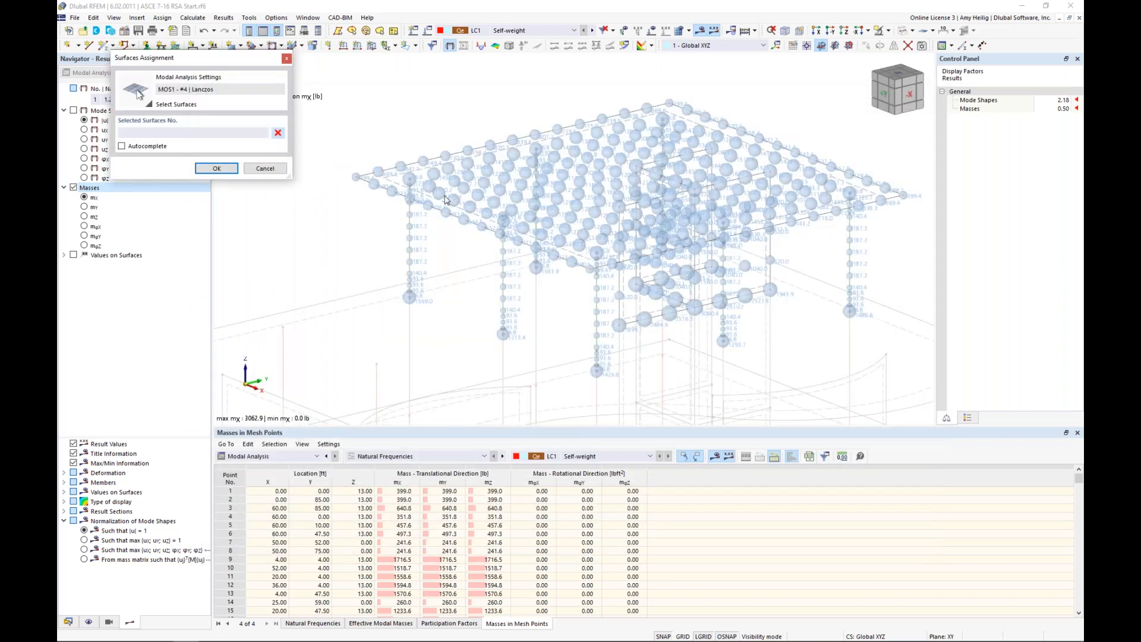
pyautogui.click(426, 201)
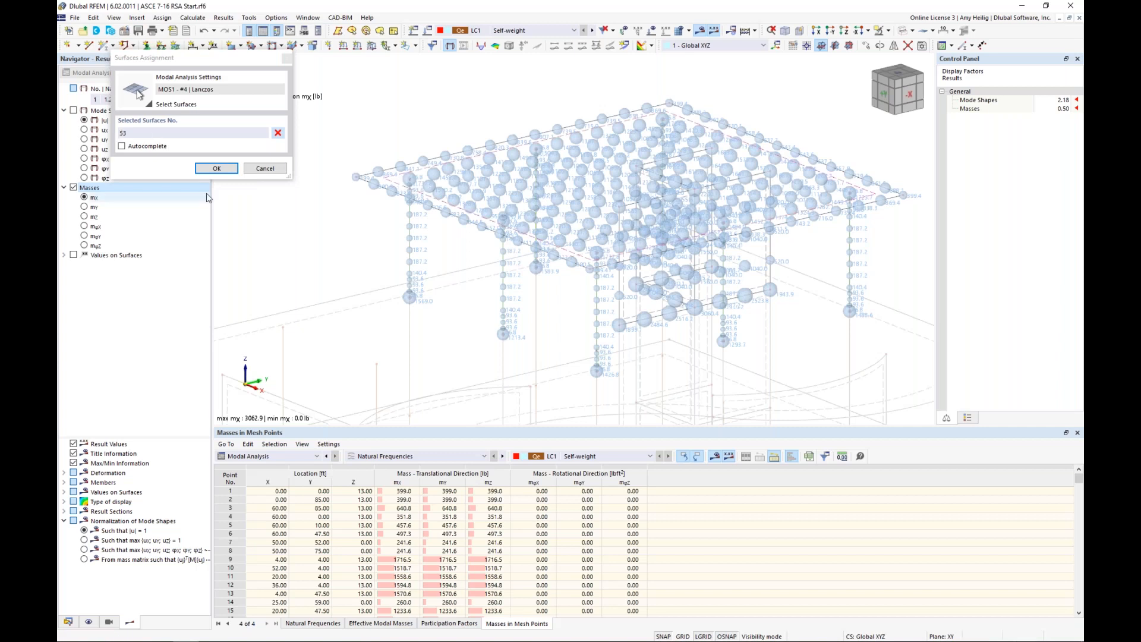
pyautogui.click(216, 168)
pyautogui.click(724, 497)
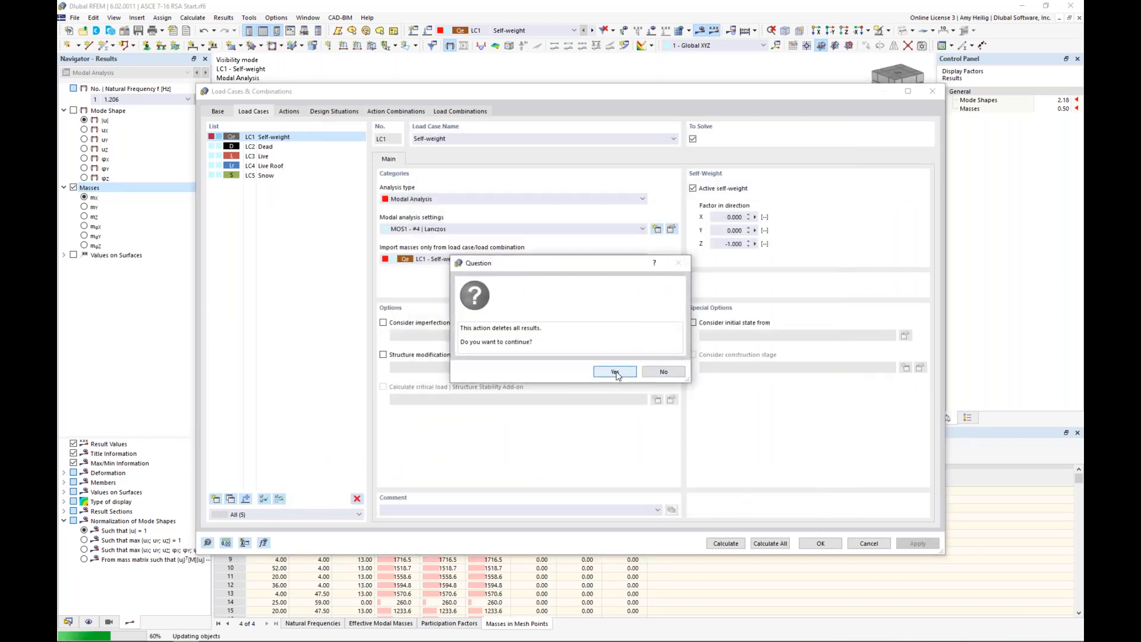
pyautogui.click(615, 373)
pyautogui.click(819, 543)
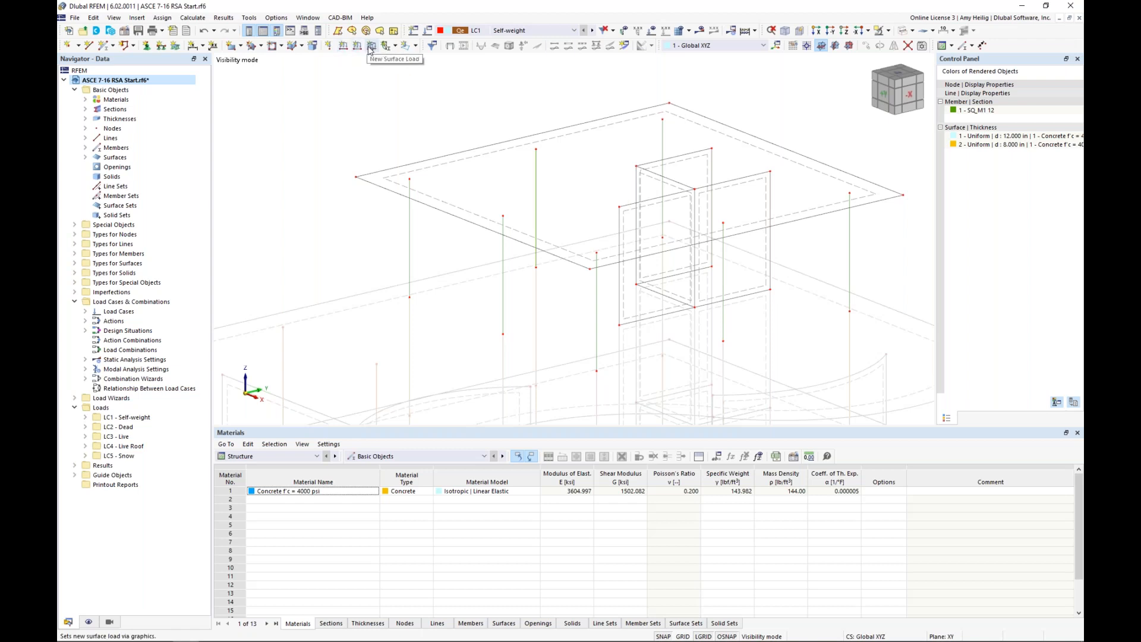
# Step: Add a nodal load of type Mass with 2000 lb in LC1 to slab corner node 409
pyautogui.click(329, 46)
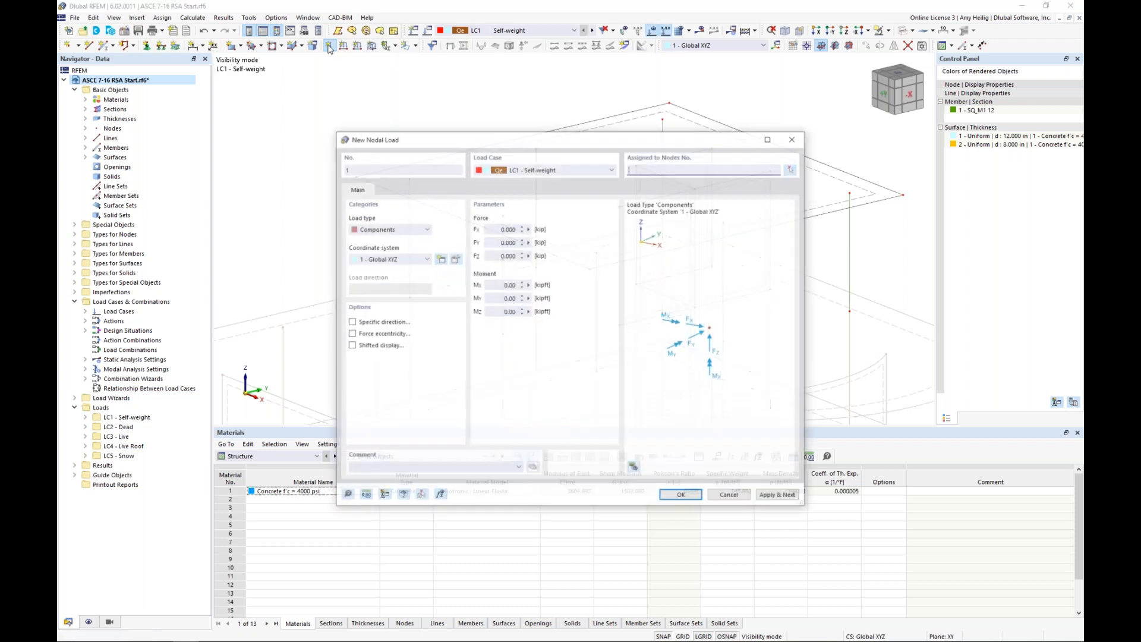
pyautogui.click(417, 231)
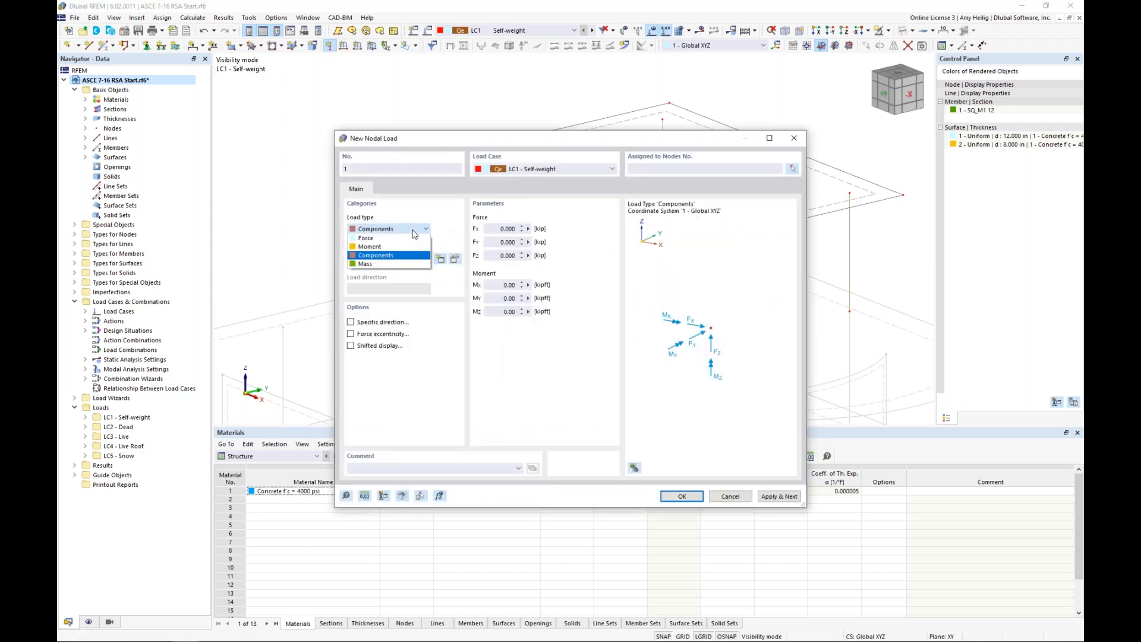
pyautogui.click(389, 264)
pyautogui.click(510, 229)
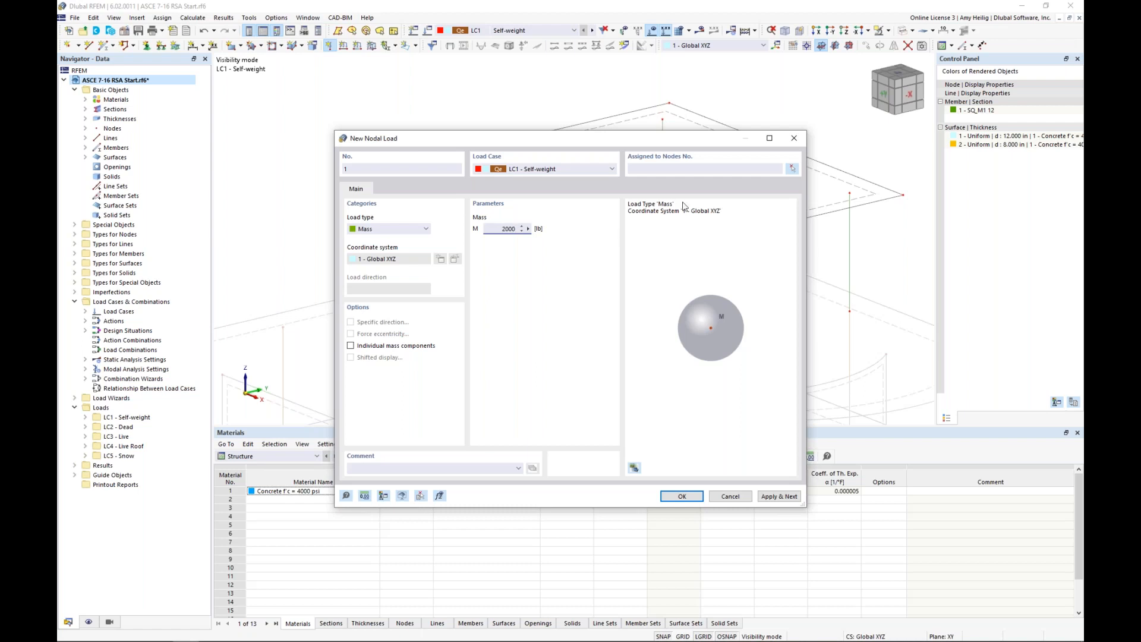
pyautogui.click(794, 169)
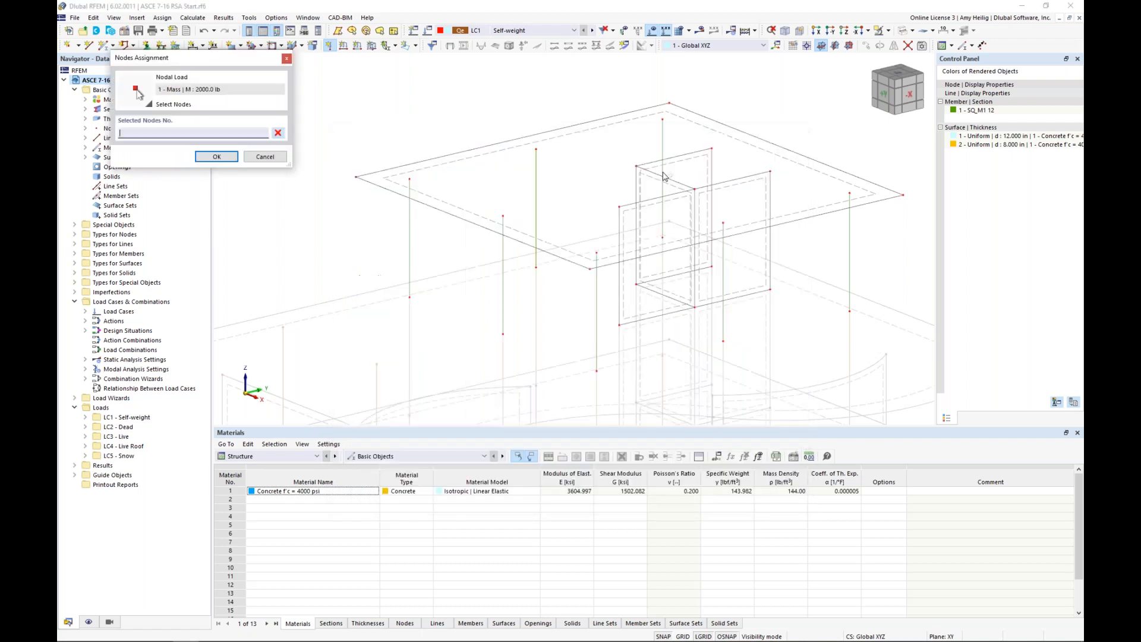
pyautogui.click(357, 179)
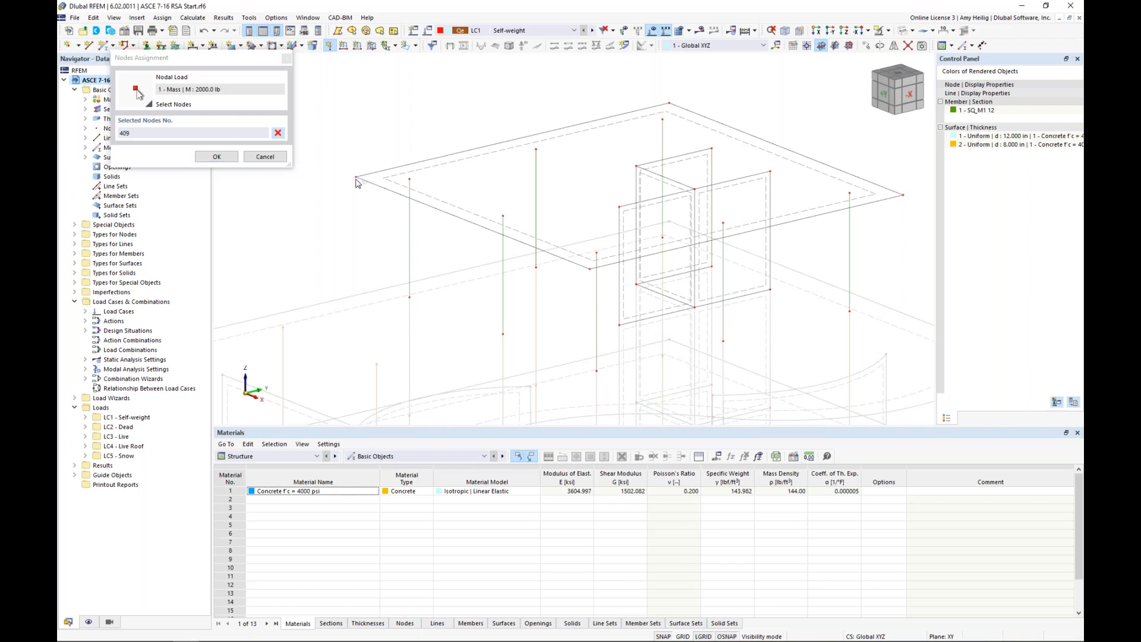
pyautogui.click(216, 157)
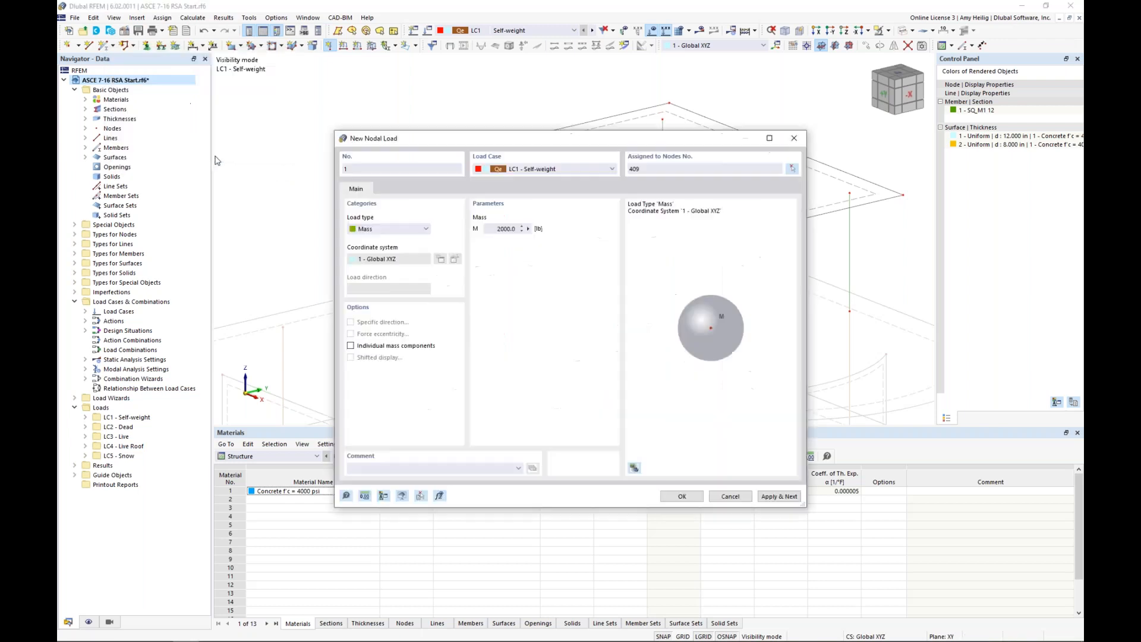
pyautogui.click(680, 496)
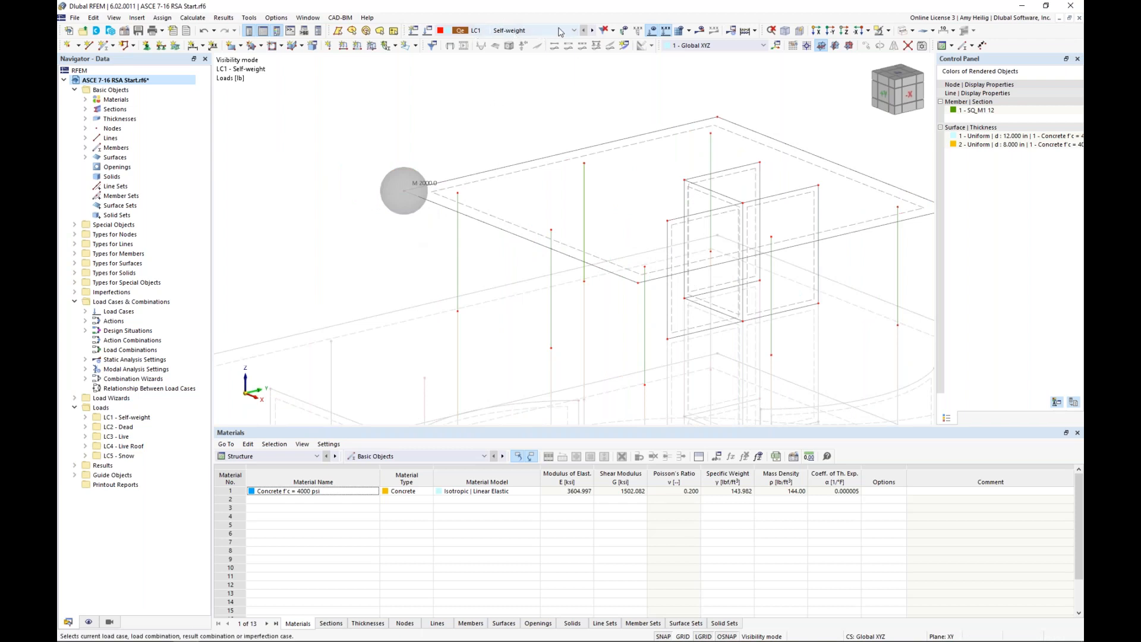
# Step: Recalculate the modal analysis of LC1 Self-weight and check the list of natural frequencies
pyautogui.click(700, 31)
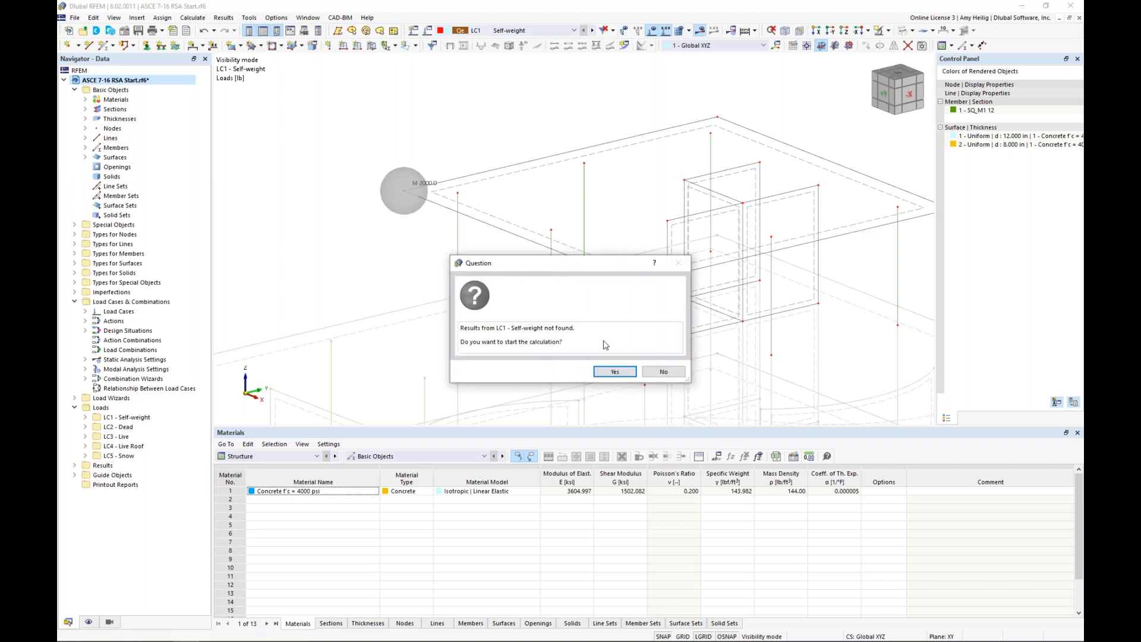
pyautogui.click(609, 370)
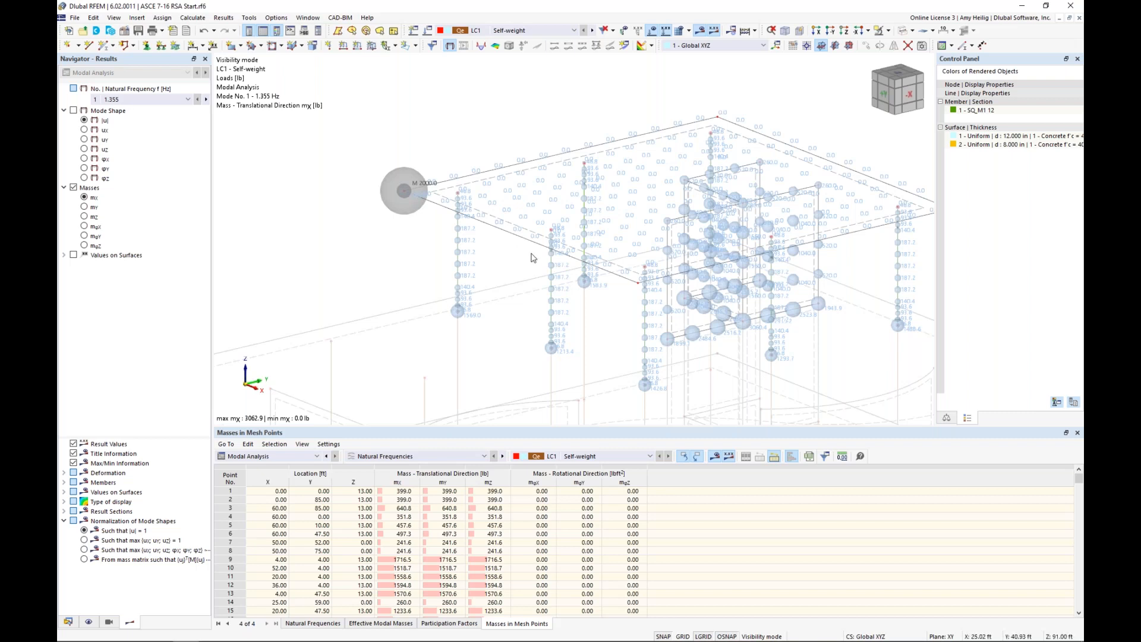
pyautogui.click(153, 101)
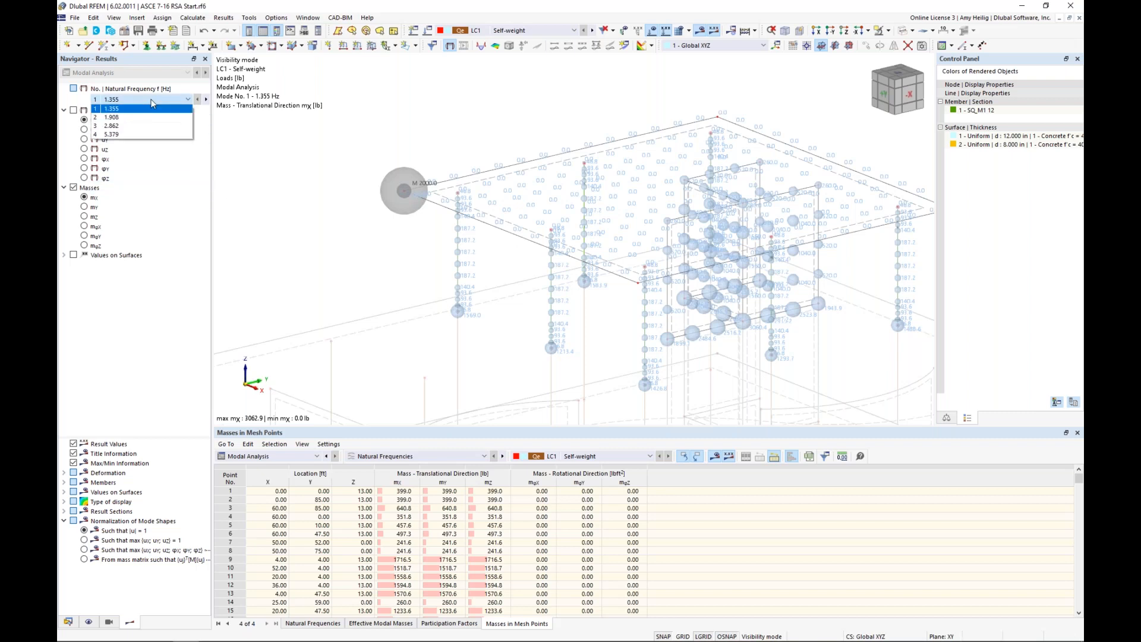
pyautogui.click(153, 104)
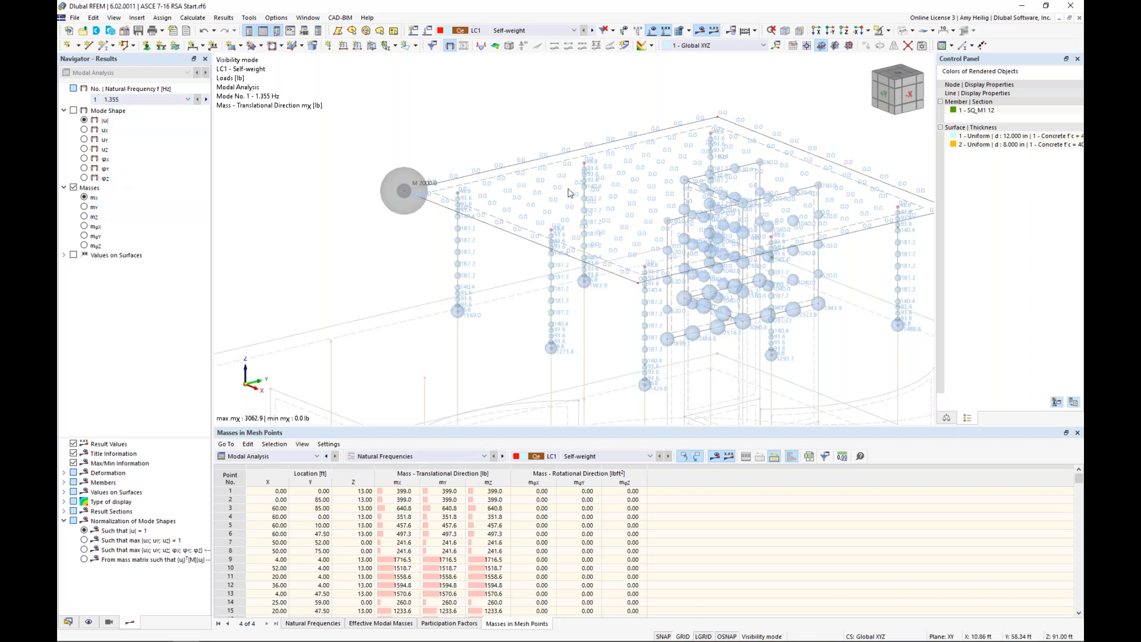
# Step: Hide the load display and examine the mesh point masses on the top slab and at its corner node
pyautogui.scroll(5, 539, 191)
pyautogui.scroll(1, 539, 190)
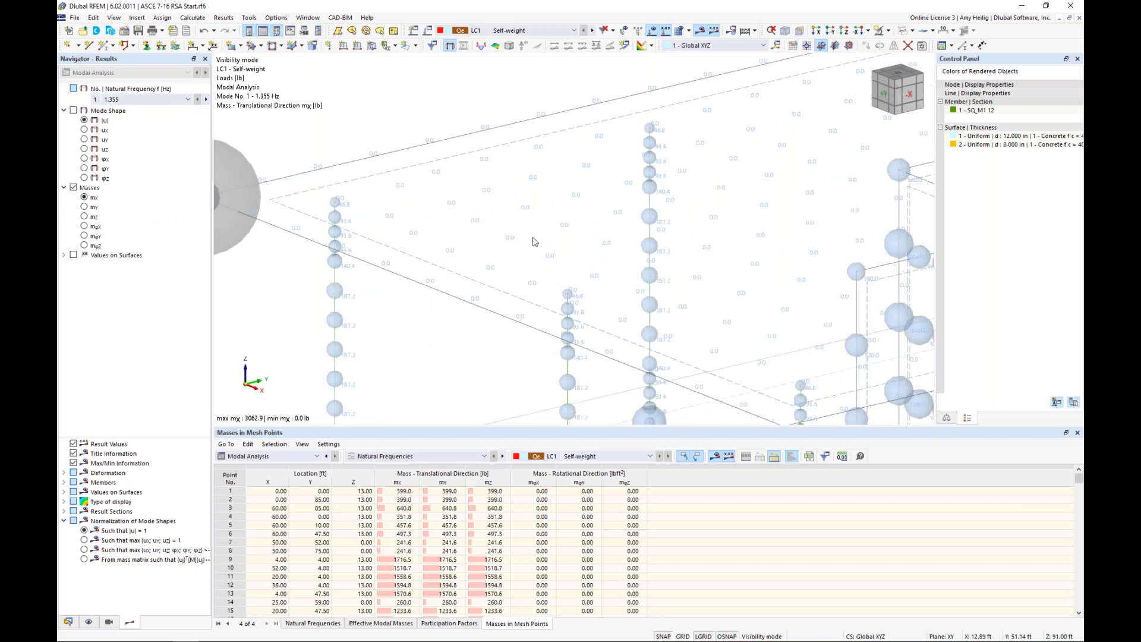
pyautogui.scroll(-2, 534, 241)
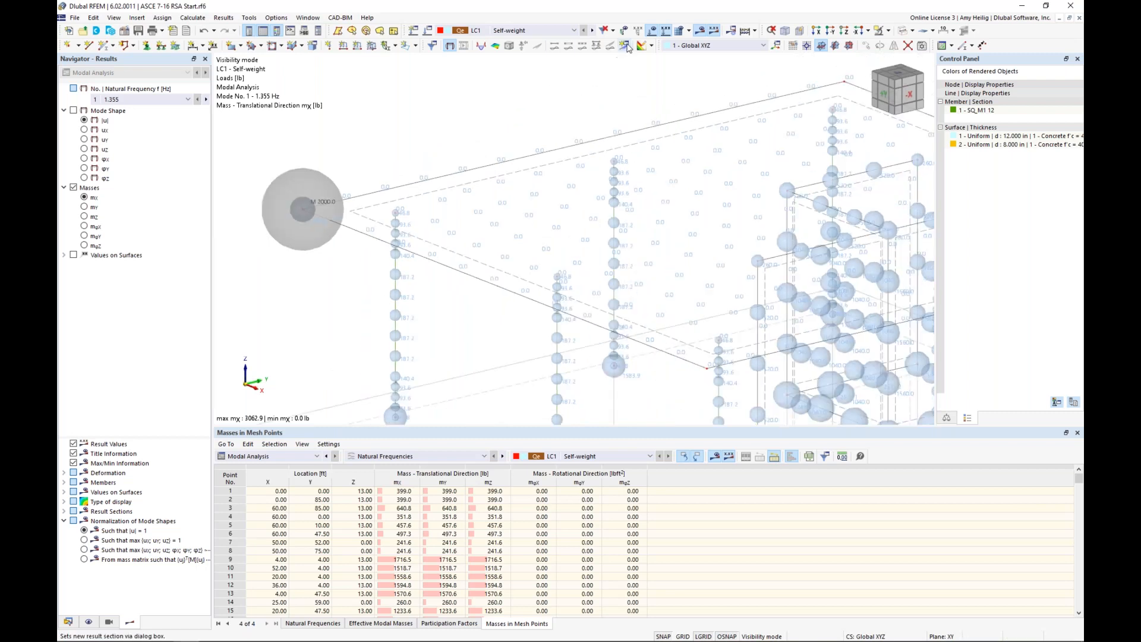
pyautogui.click(652, 30)
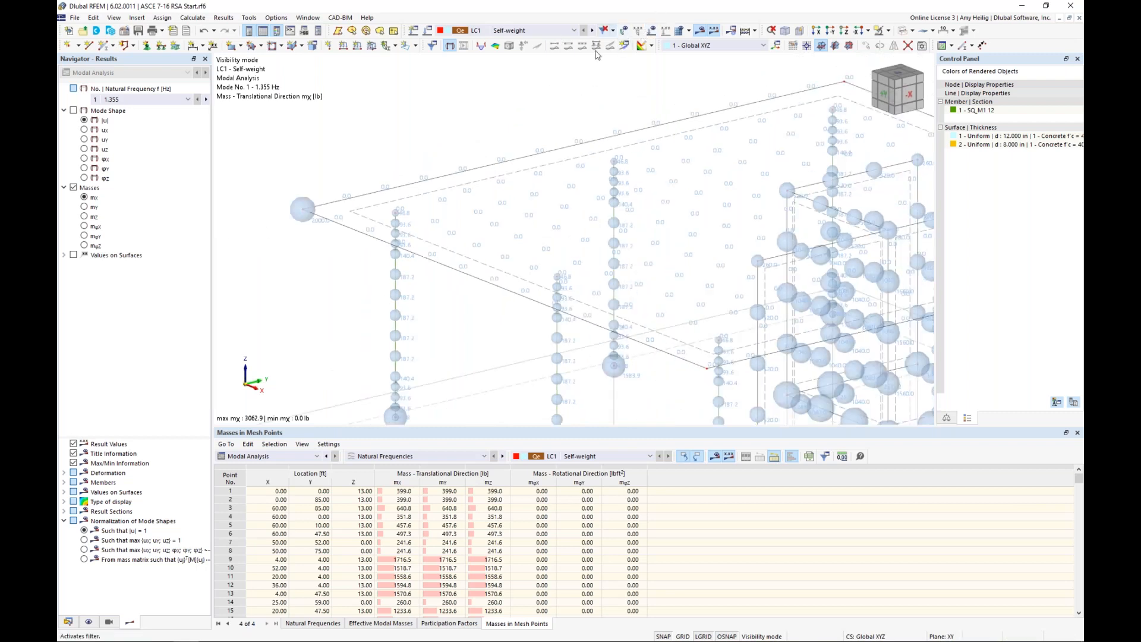
pyautogui.moveTo(381, 235); pyautogui.dragTo(483, 252, button='middle')
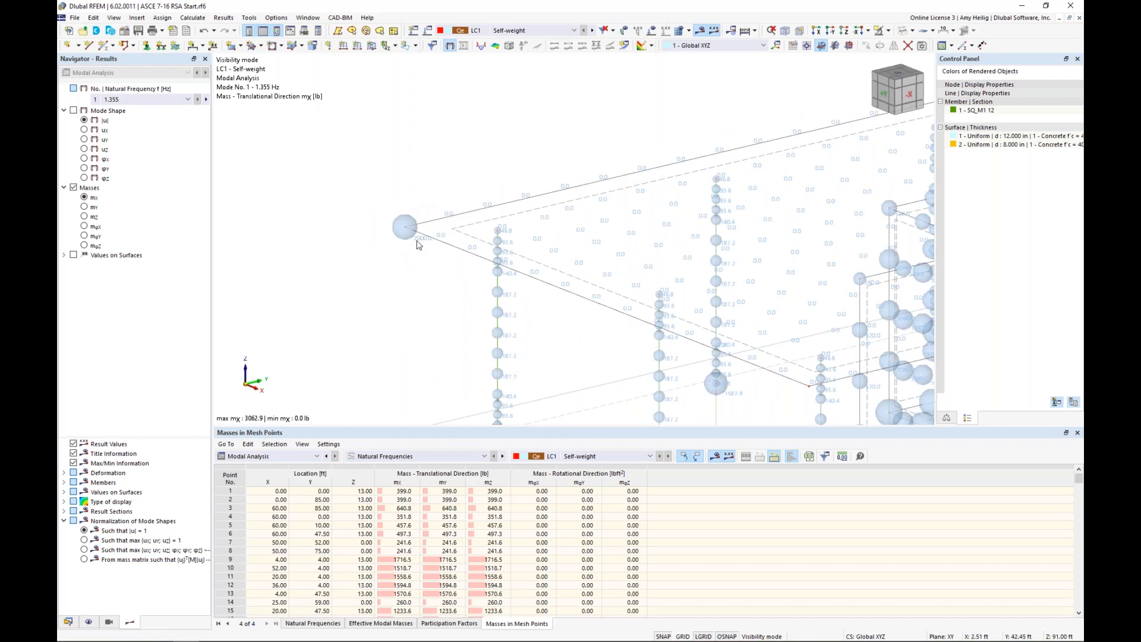
# Step: Show the loads again and delete the nodal mass at the slab corner, accepting the deletion of all results
pyautogui.click(651, 30)
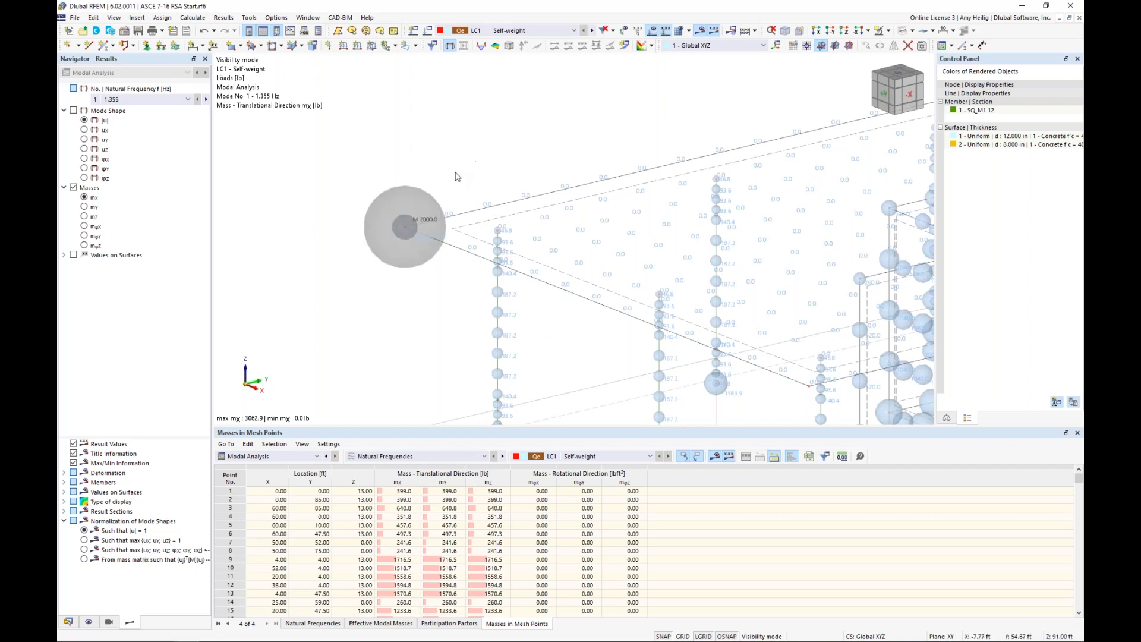
pyautogui.click(408, 199)
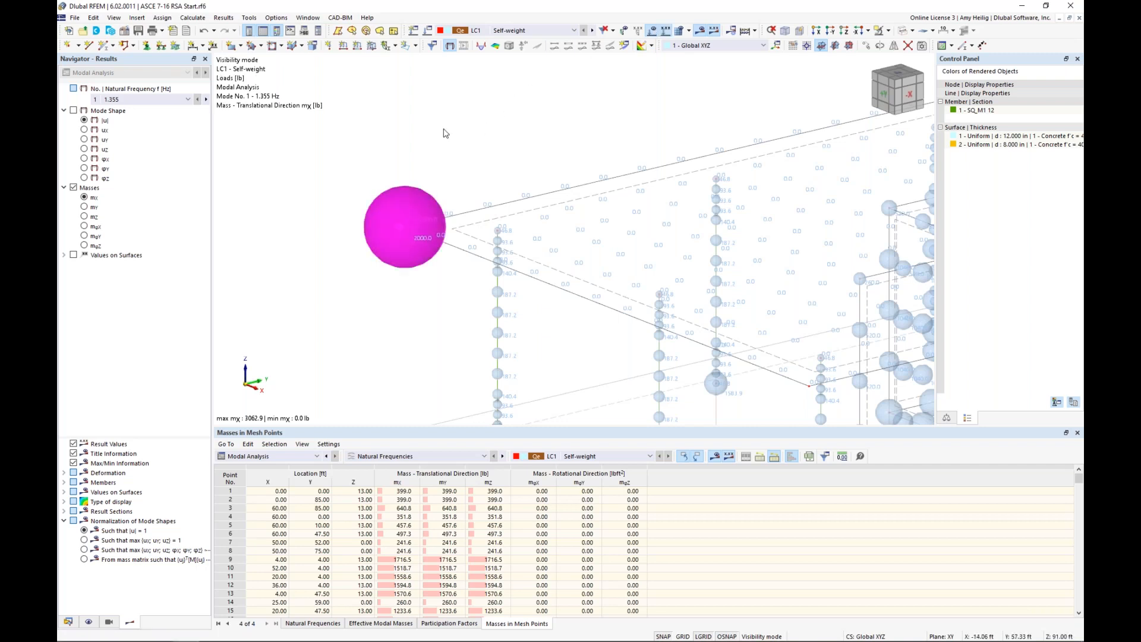
pyautogui.press('Delete')
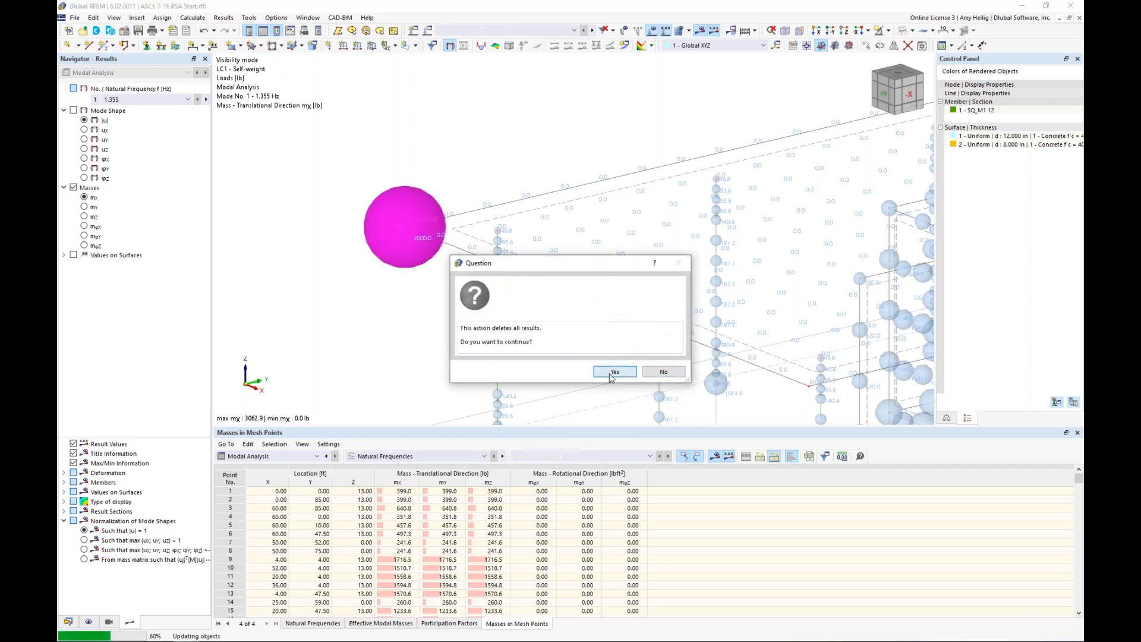
pyautogui.click(615, 372)
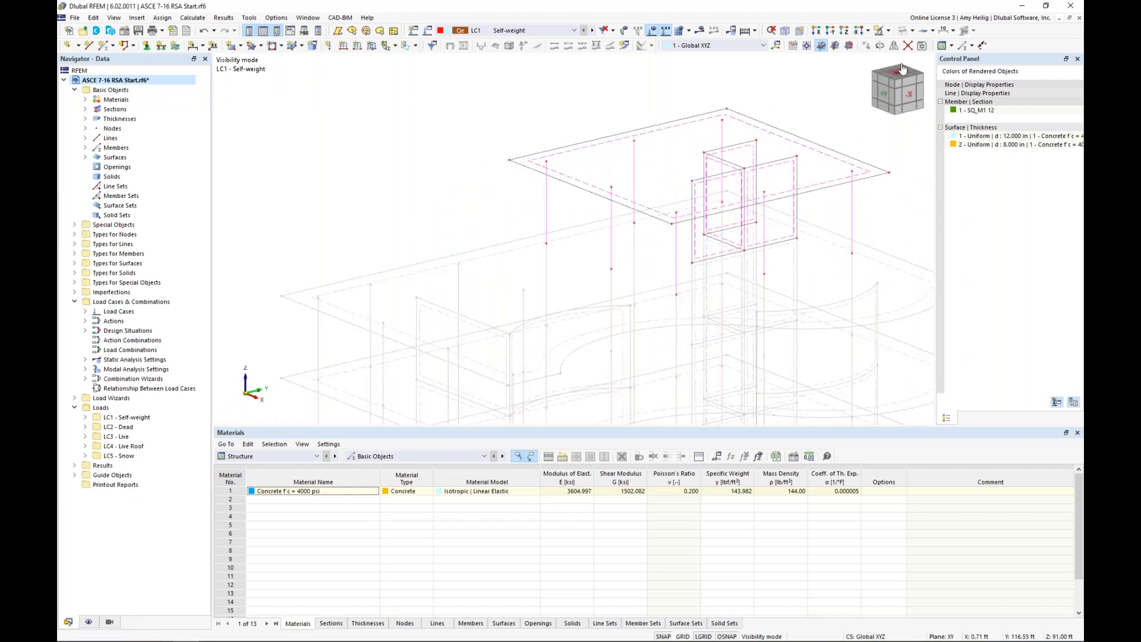
# Step: Cancel the visibility mode to bring back the whole building and clear the selection of the top-story objects
pyautogui.click(911, 31)
pyautogui.click(913, 69)
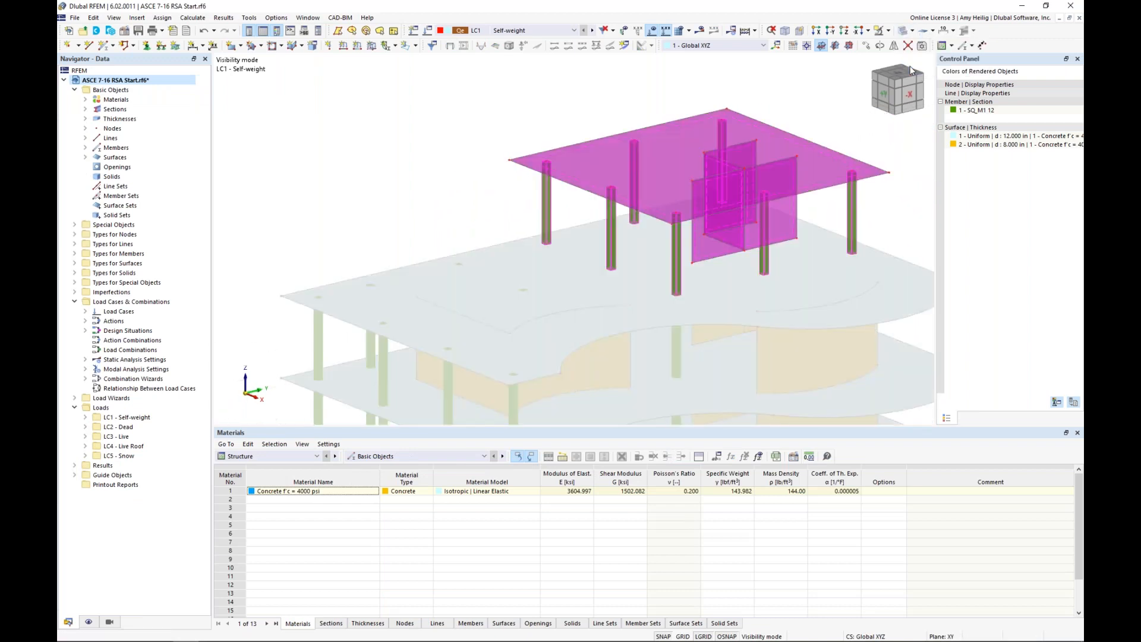
pyautogui.click(888, 31)
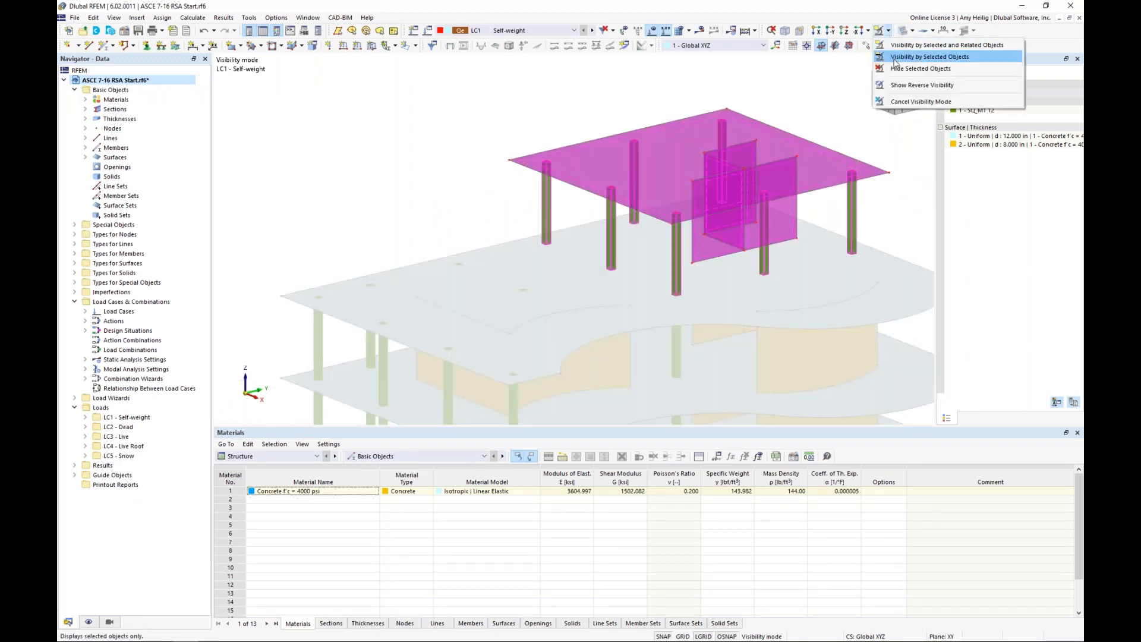
pyautogui.click(920, 102)
pyautogui.scroll(-2, 695, 104)
pyautogui.moveTo(700, 152); pyautogui.dragTo(616, 113, button='middle')
pyautogui.scroll(-1, 620, 116)
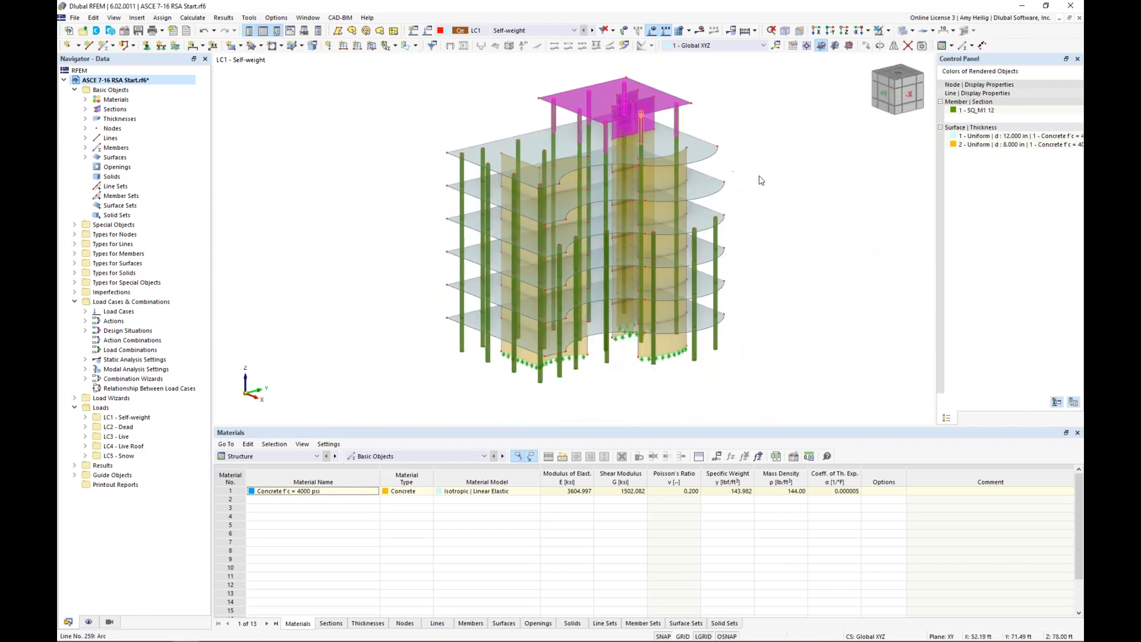
pyautogui.click(779, 187)
pyautogui.moveTo(772, 186); pyautogui.dragTo(688, 189, button='middle')
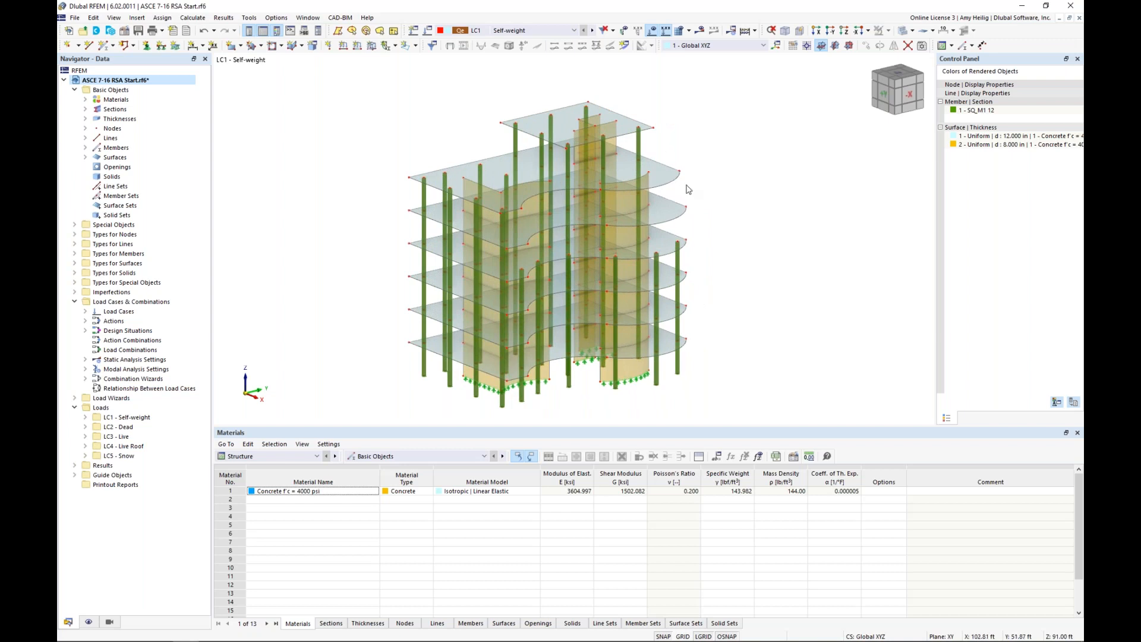
# Step: Change load case LC1 Self-weight to Static Analysis with the action category Dead load
pyautogui.click(428, 31)
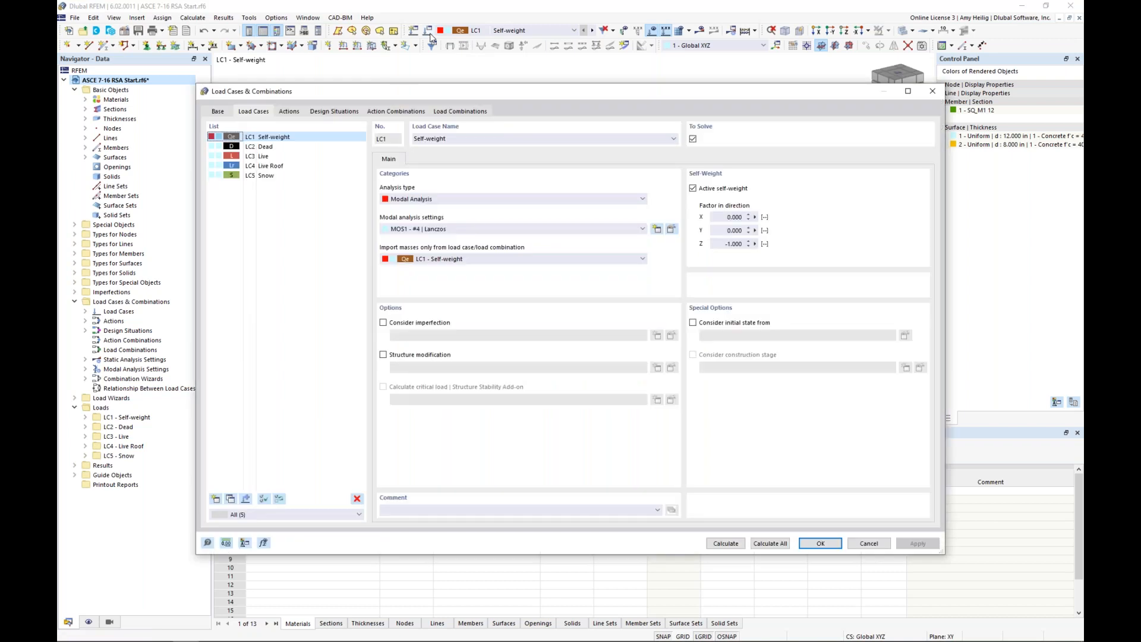
pyautogui.click(426, 204)
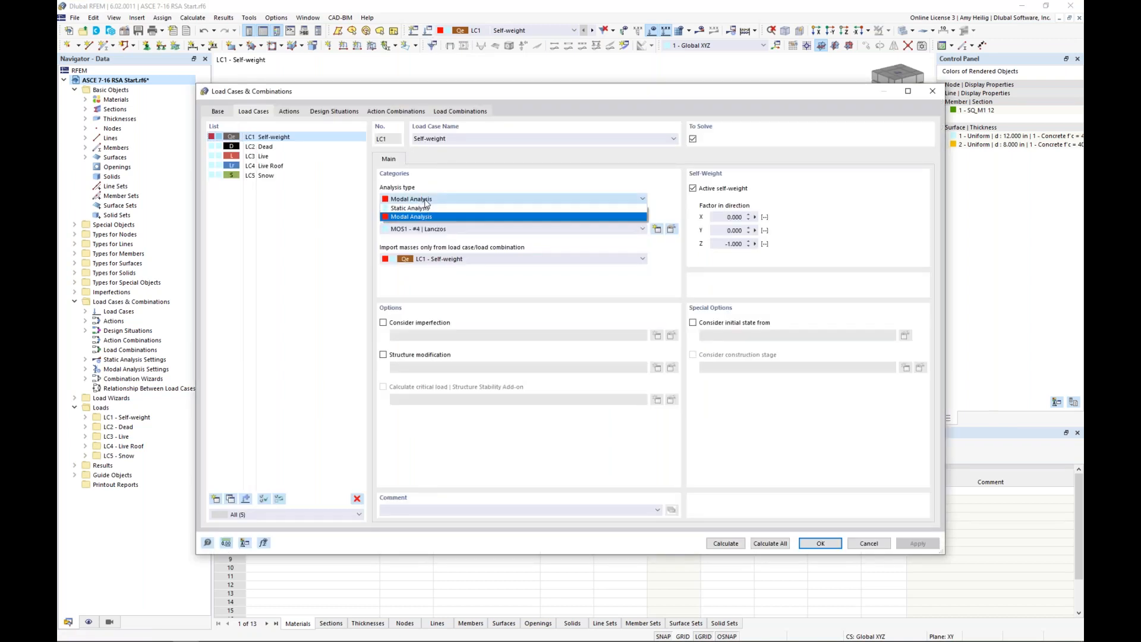
pyautogui.click(424, 207)
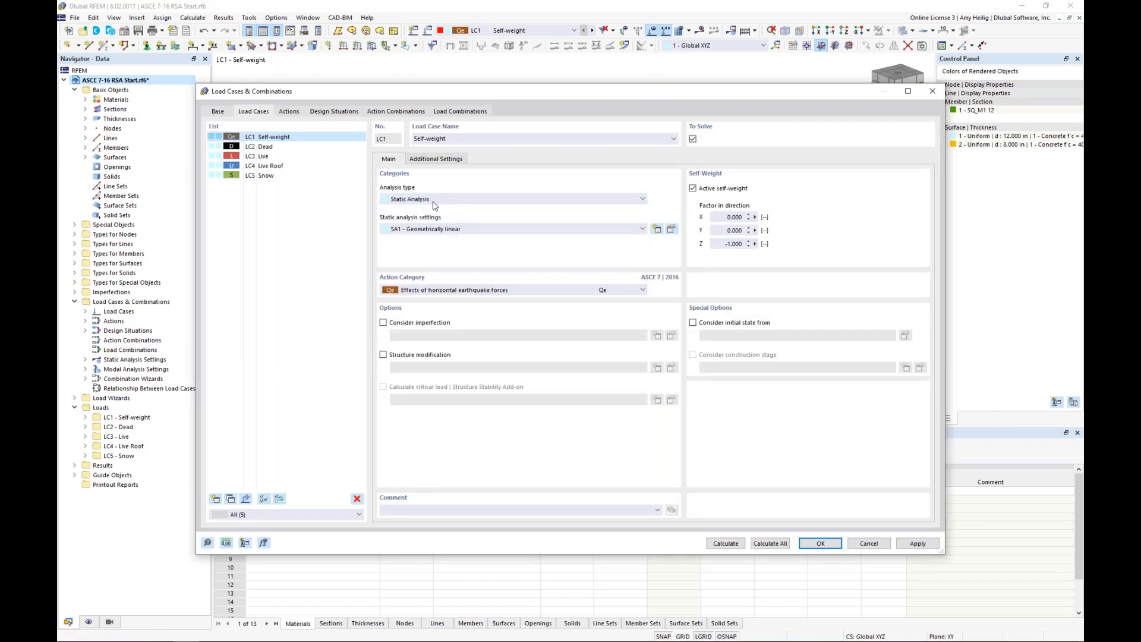
pyautogui.click(424, 291)
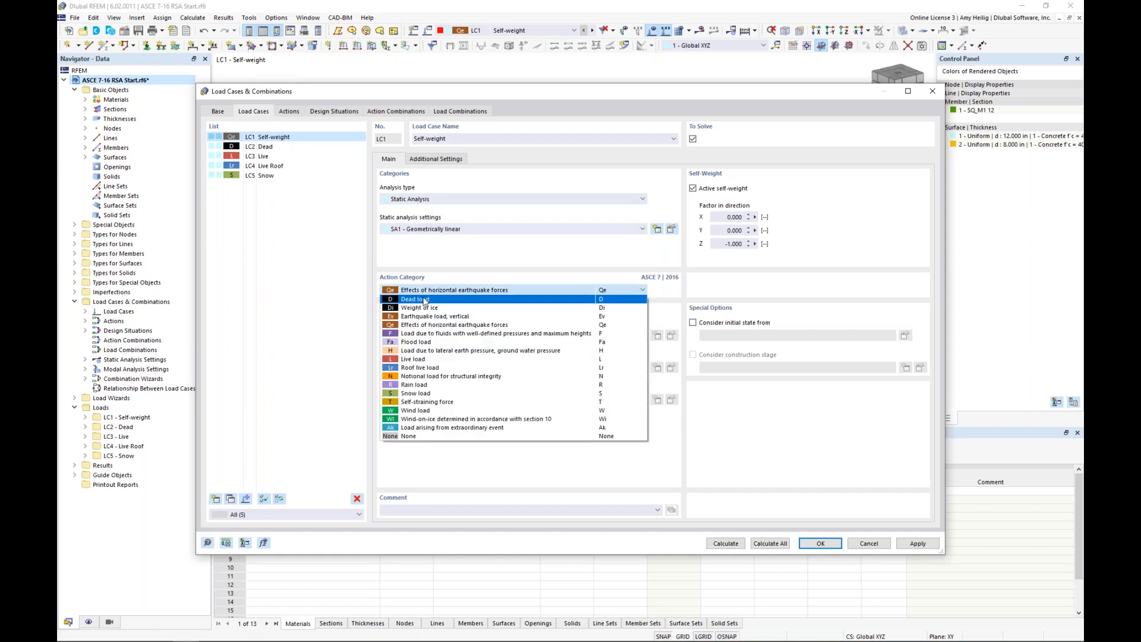
pyautogui.click(426, 301)
pyautogui.click(657, 369)
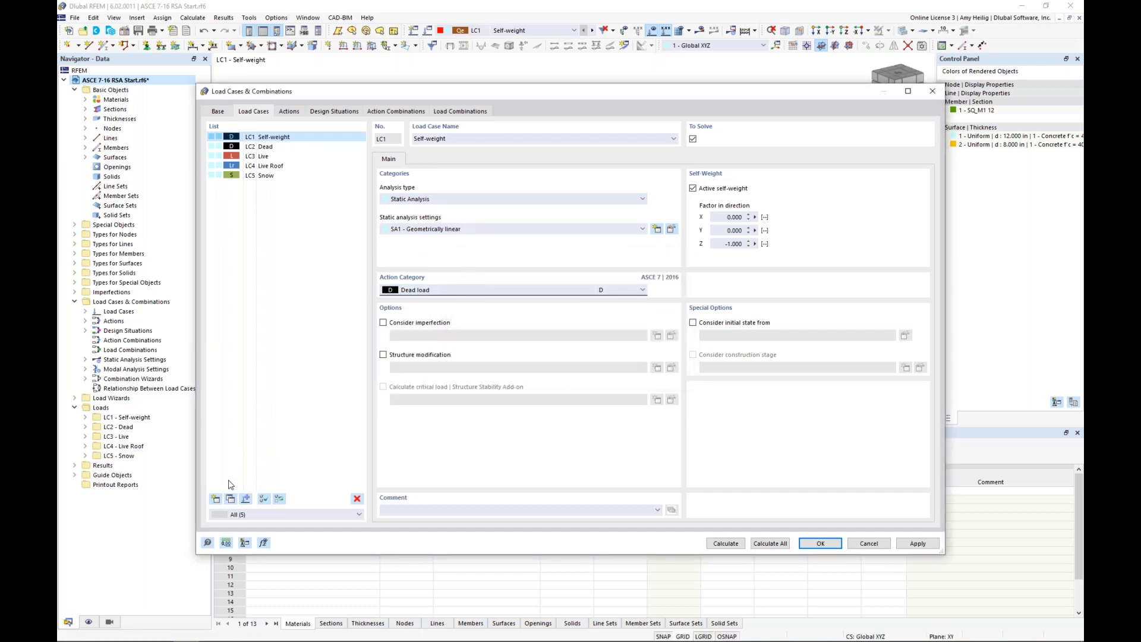
# Step: Create load case LC6 named "Modal Anlaysis" with the analysis type Modal Analysis
pyautogui.click(215, 499)
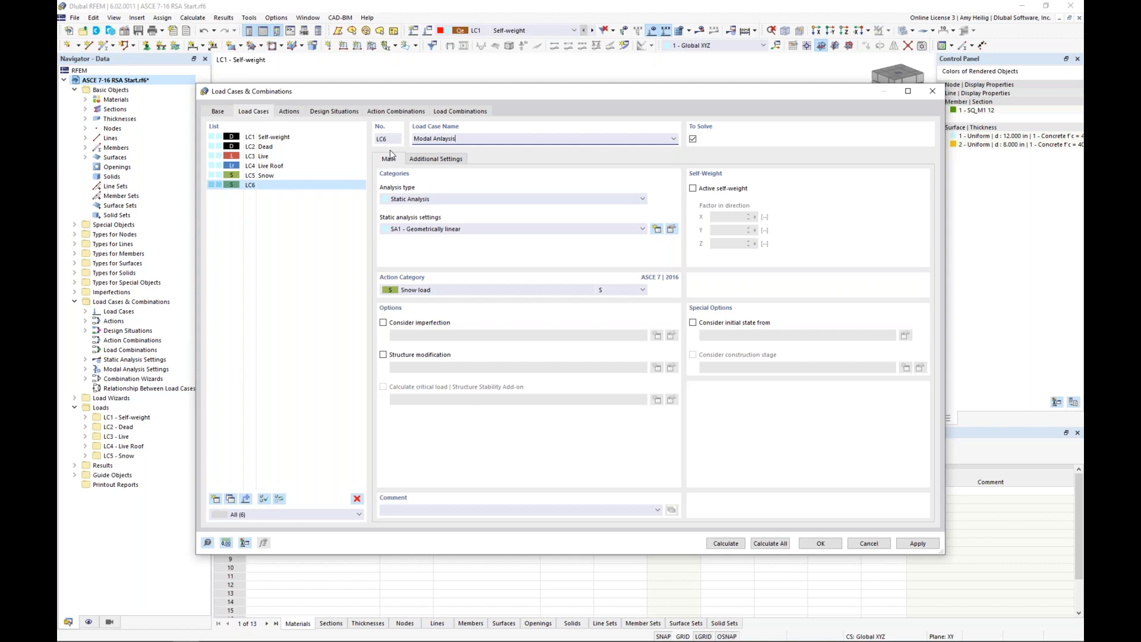
pyautogui.click(414, 199)
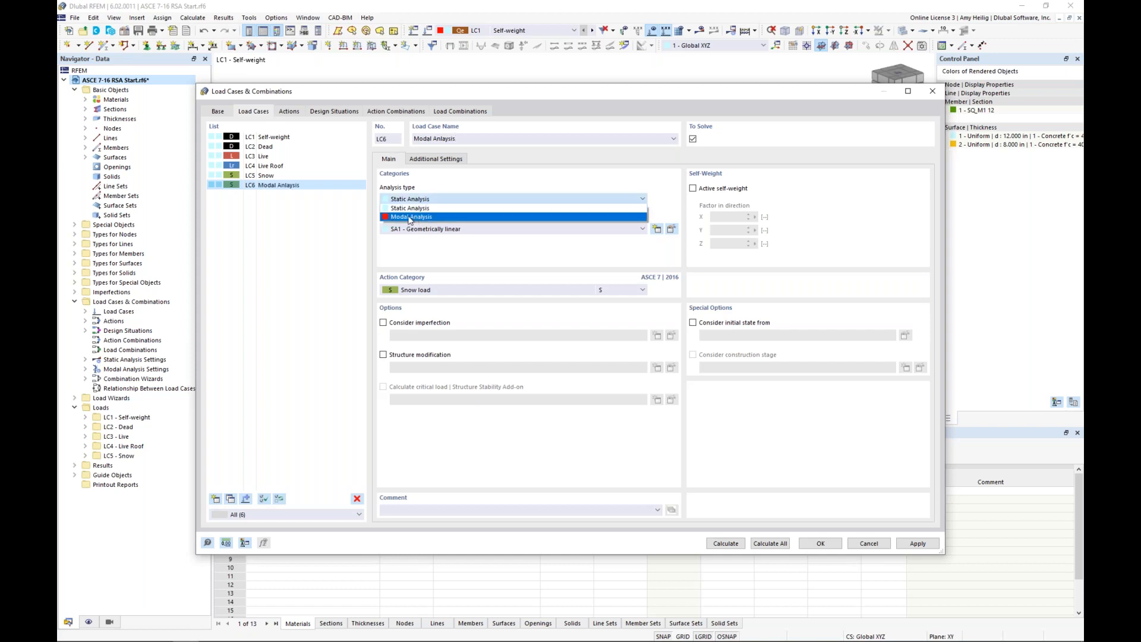
pyautogui.click(409, 218)
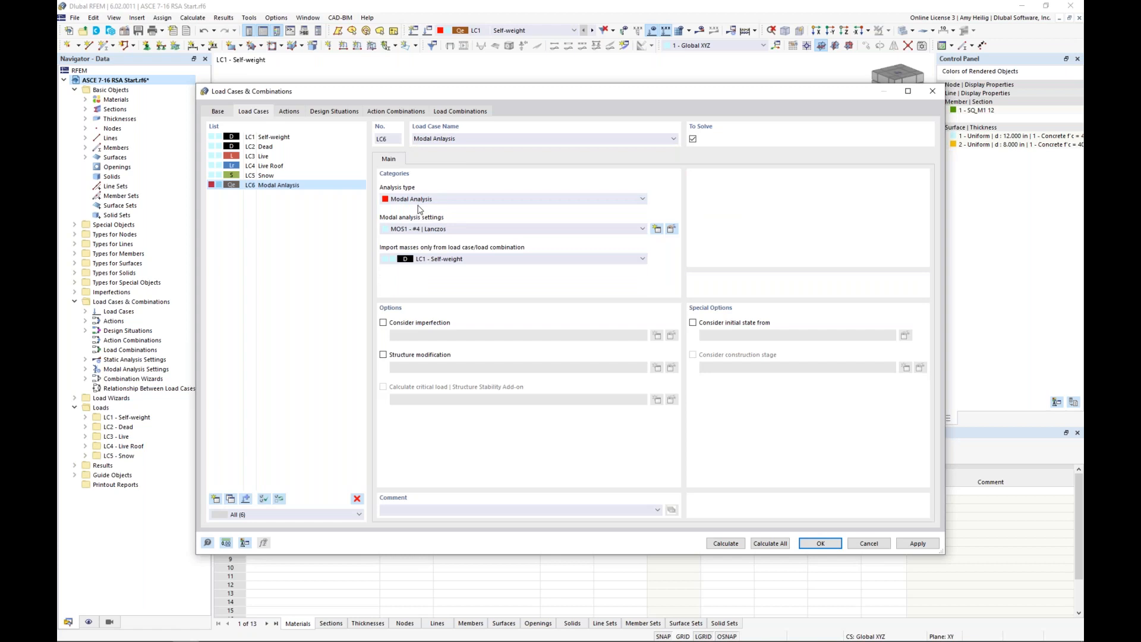
# Step: In modal analysis settings MOS1, set 10 modes and limit the mass matrix to the X and Y directions, without rotational masses
pyautogui.click(672, 230)
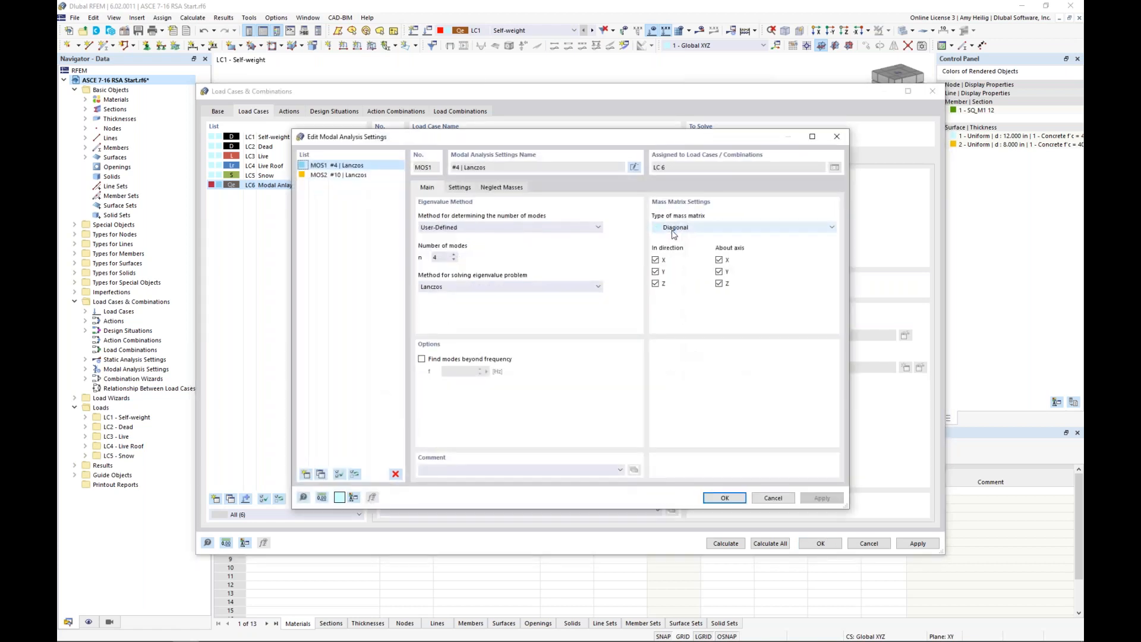
pyautogui.click(443, 259)
pyautogui.click(720, 259)
pyautogui.click(720, 272)
pyautogui.click(719, 284)
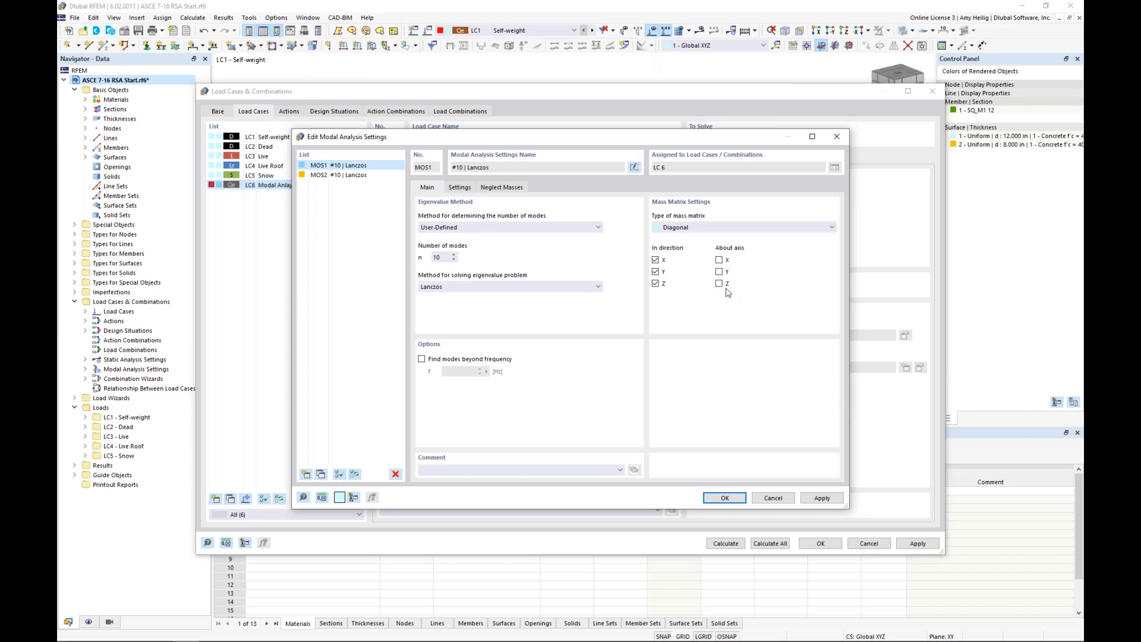
pyautogui.click(656, 284)
# Step: Set the mass neglect option of MOS1 to No neglection and accept the modal analysis settings
pyautogui.click(460, 187)
pyautogui.click(656, 217)
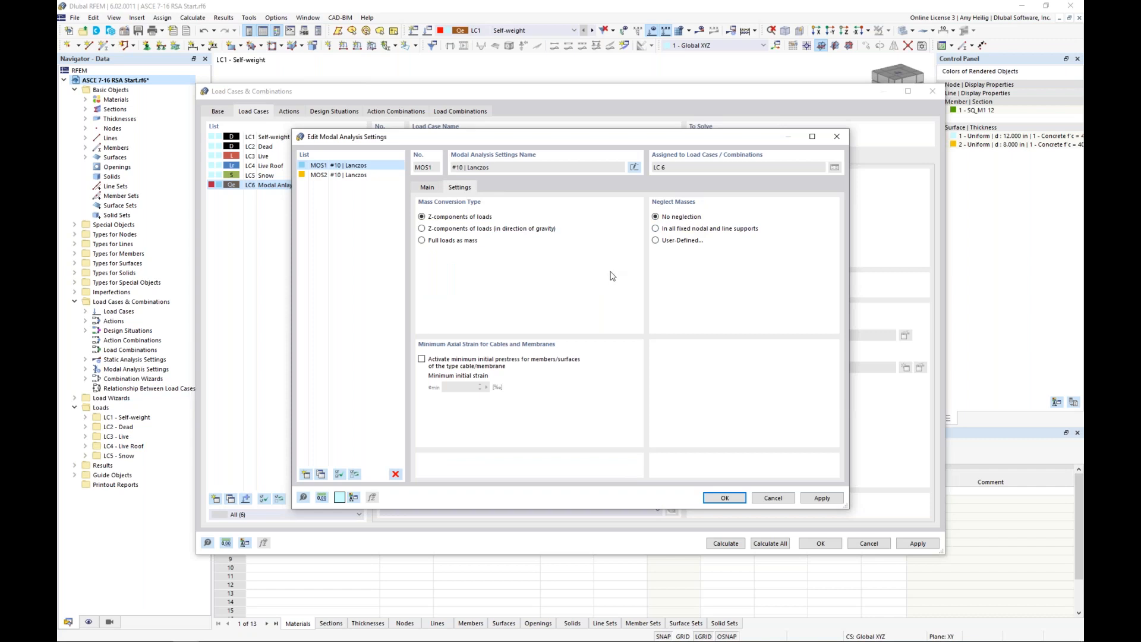
pyautogui.click(427, 188)
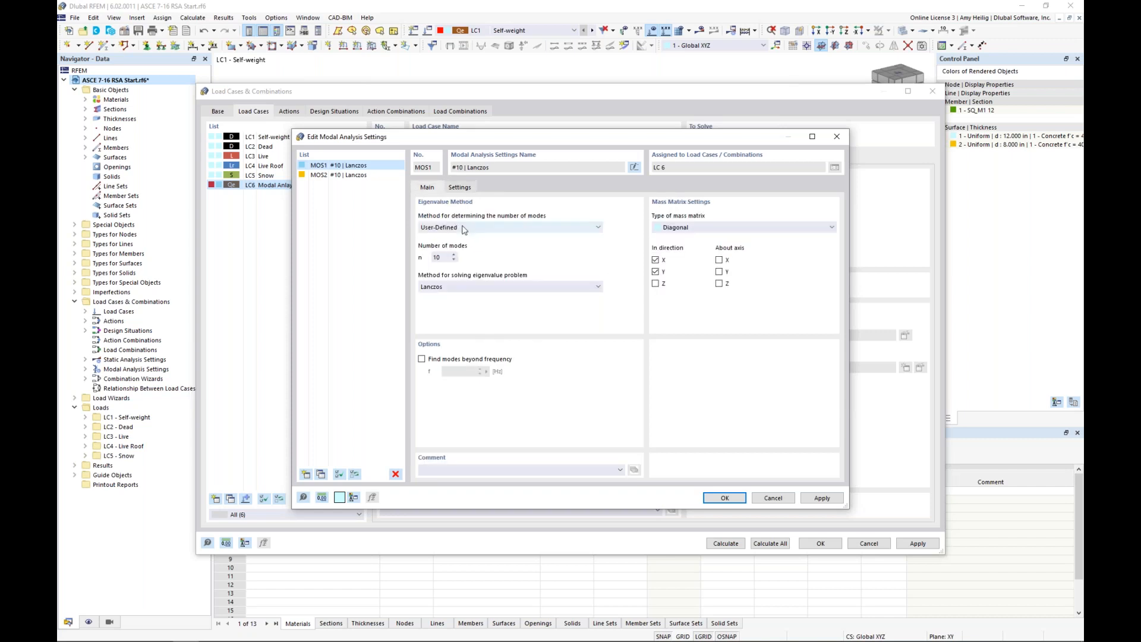
pyautogui.click(725, 498)
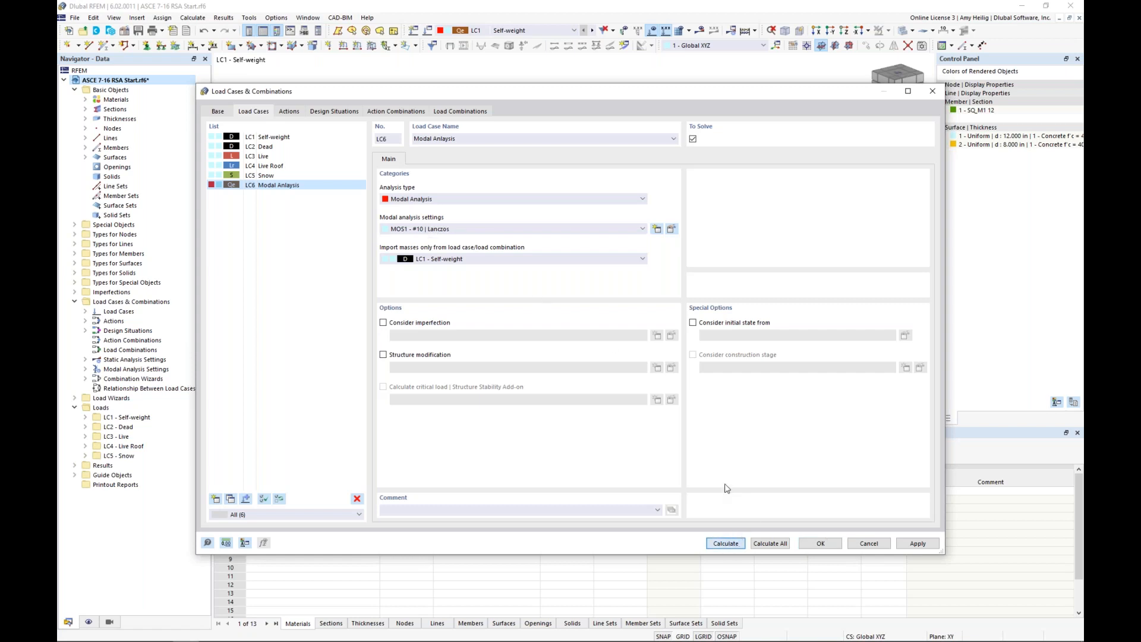
# Step: Calculate the modal analysis load case LC6 and display its mode shape instead of the mesh point masses
pyautogui.click(730, 543)
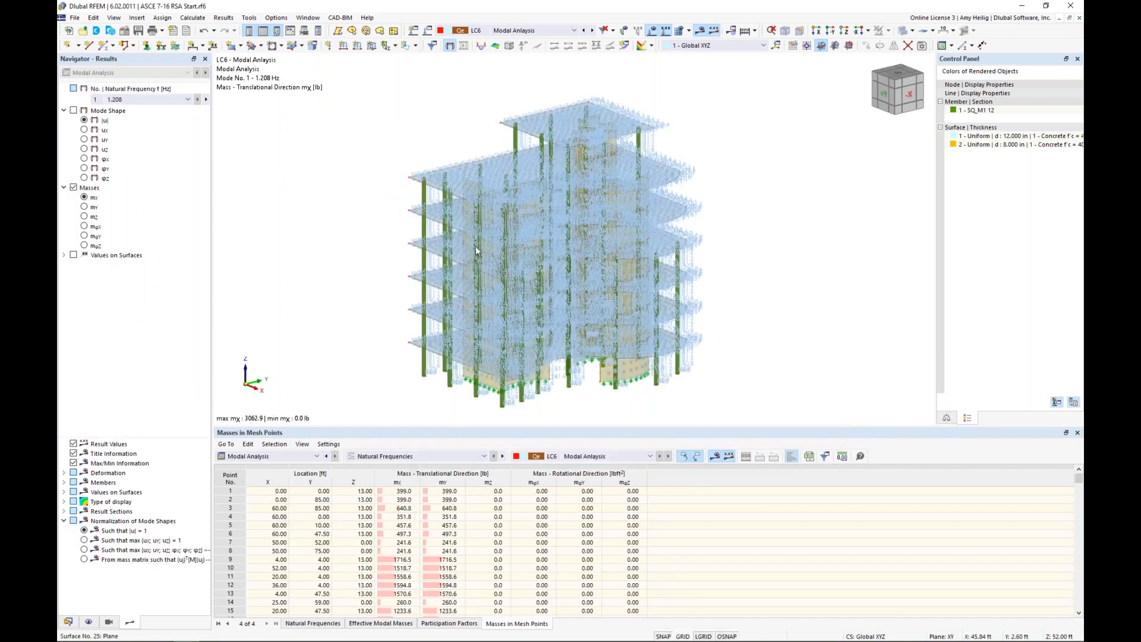
pyautogui.click(73, 110)
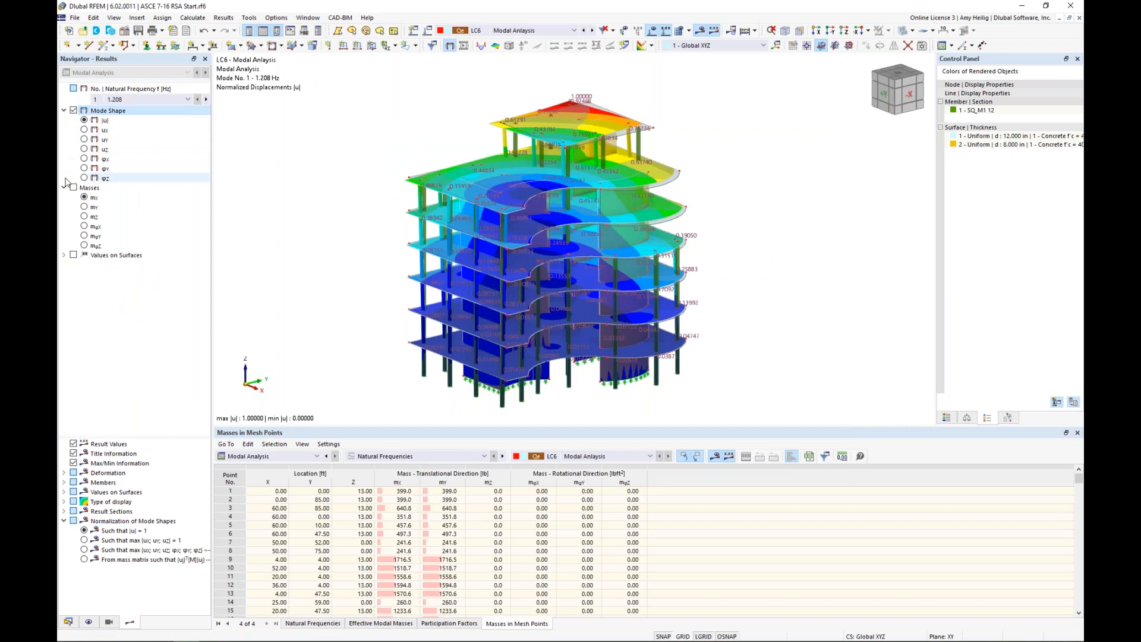
# Step: Review the LC6 natural frequencies and several higher mode shapes, and check the table of effective modal masses
pyautogui.click(167, 100)
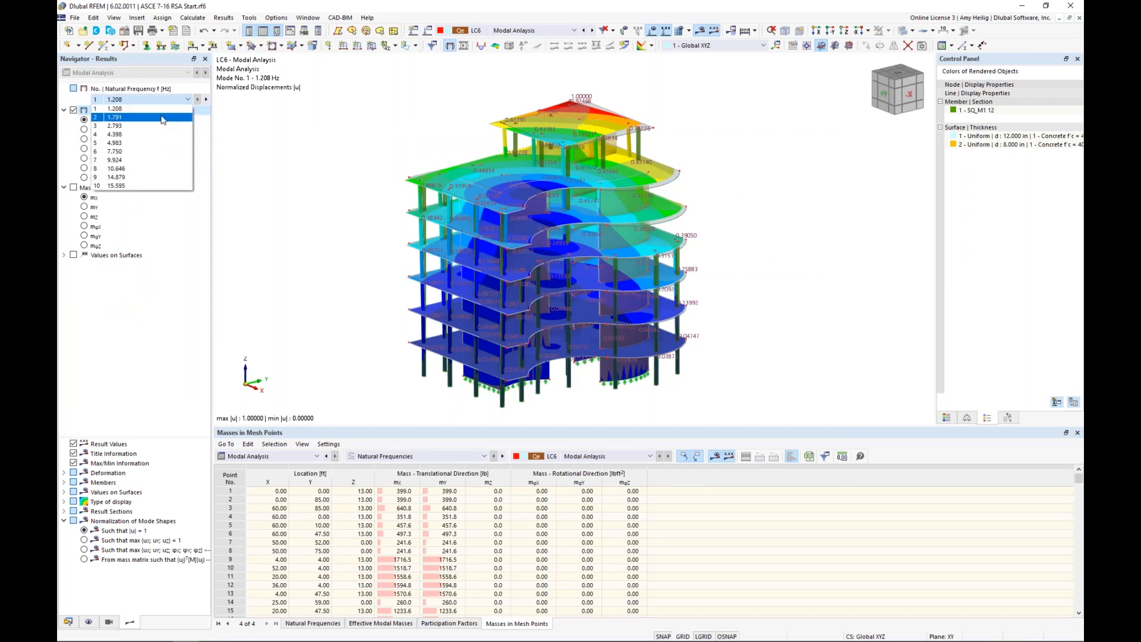
pyautogui.click(160, 143)
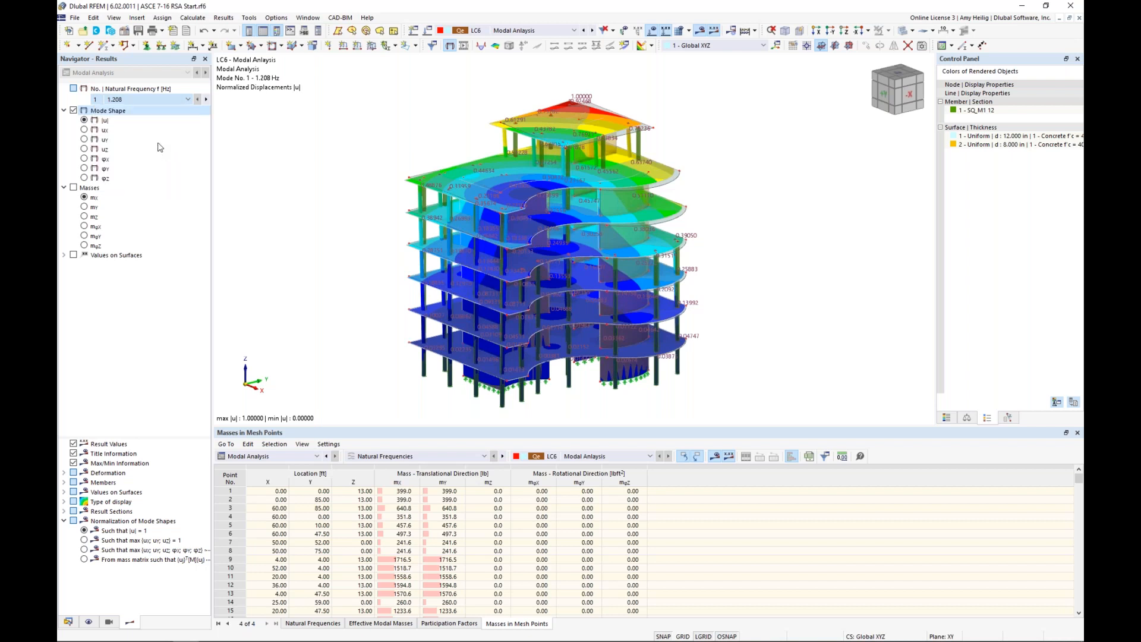
pyautogui.click(206, 100)
pyautogui.click(207, 100)
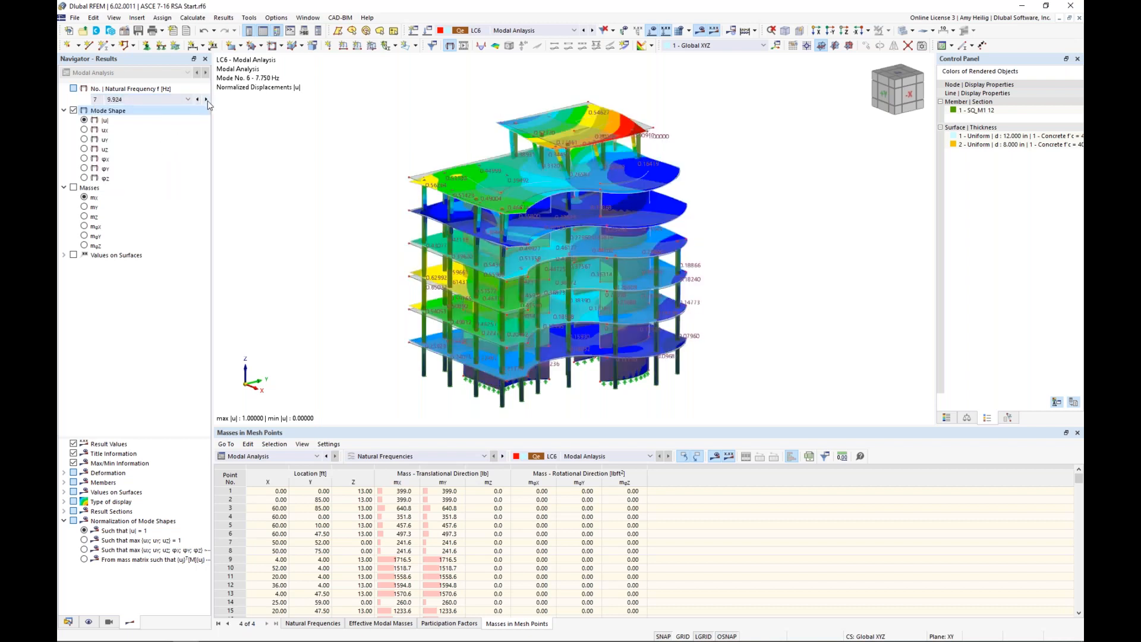
pyautogui.click(207, 100)
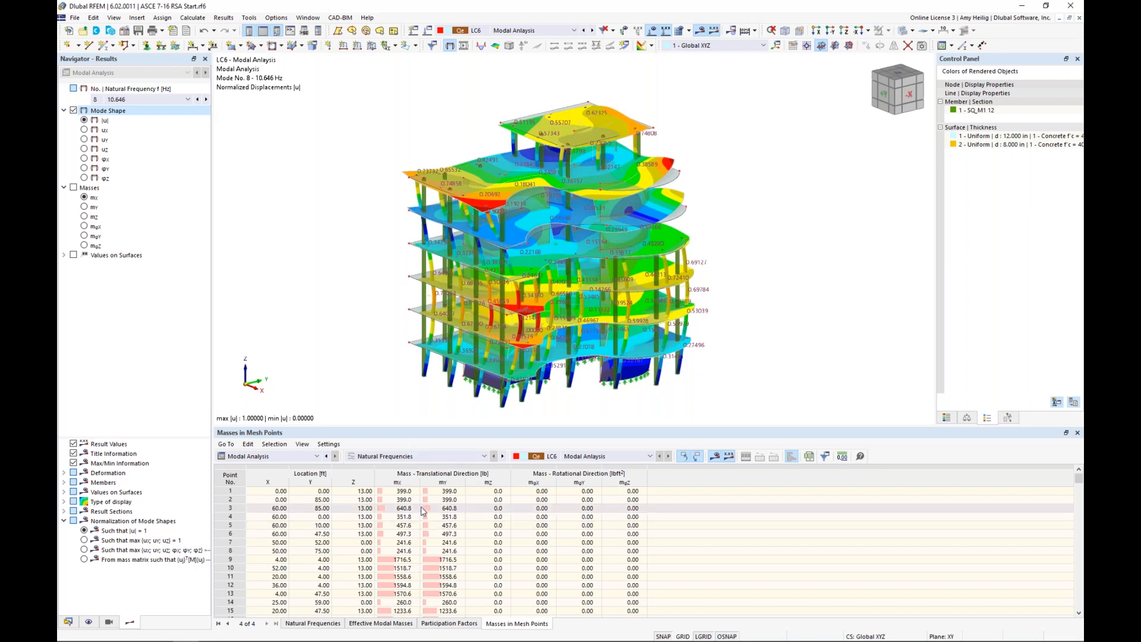
pyautogui.click(381, 624)
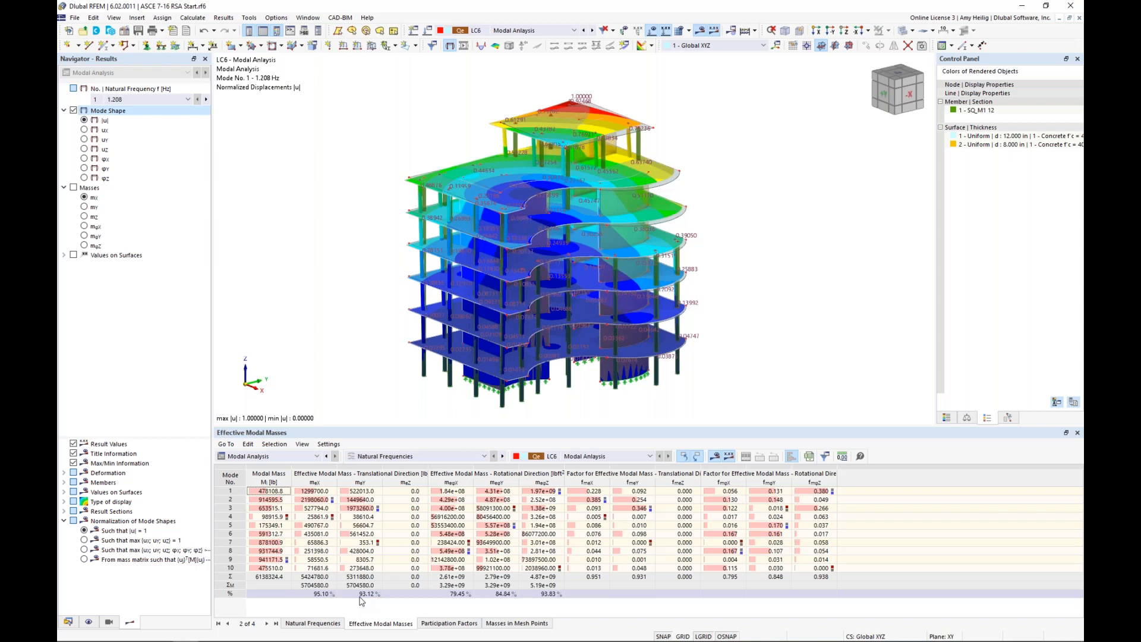
# Step: Check which load cases are available for the mass import in the settings of load case LC6
pyautogui.click(428, 31)
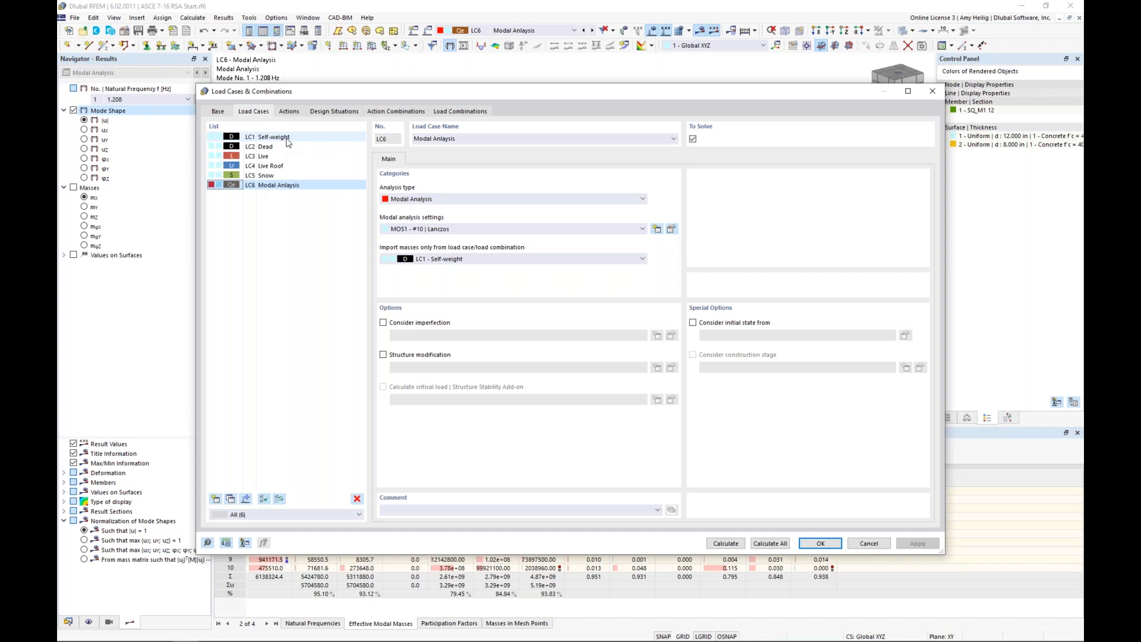
pyautogui.click(452, 259)
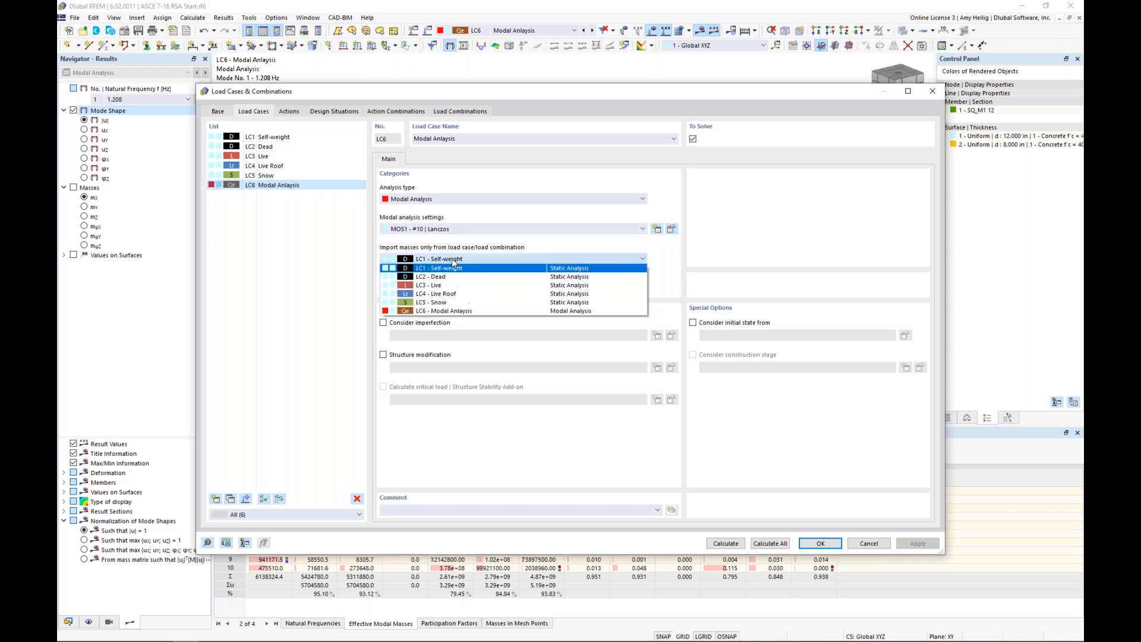
pyautogui.click(452, 259)
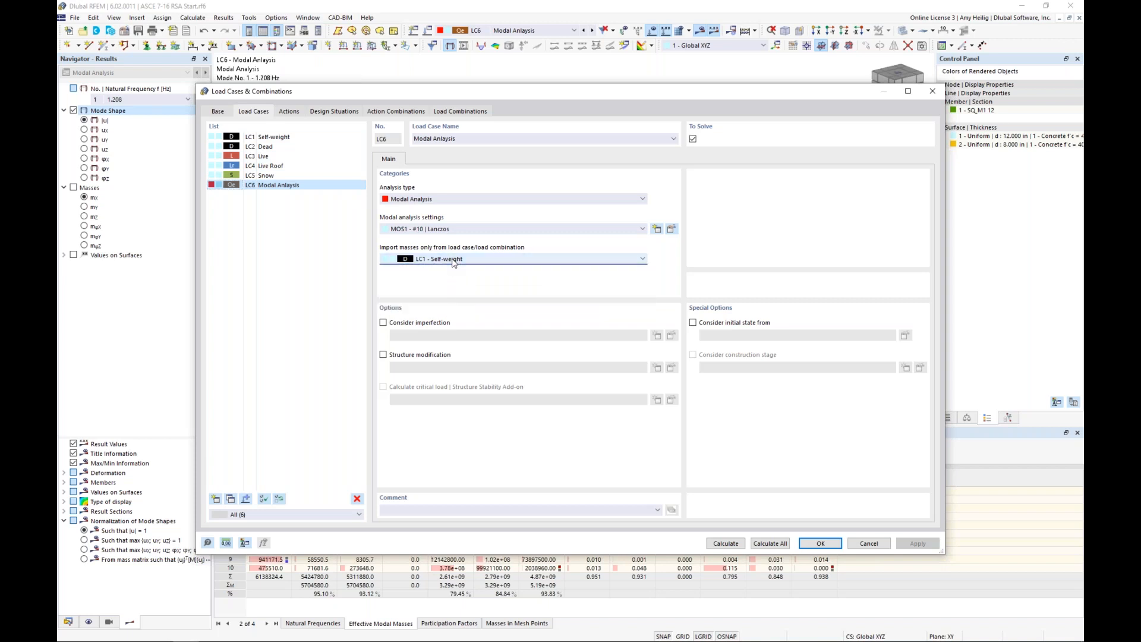
# Step: Deactivate the design situations DS1 Section 2.3 (LRFD) and DS2 Section 2.4 (ASD)
pyautogui.click(351, 113)
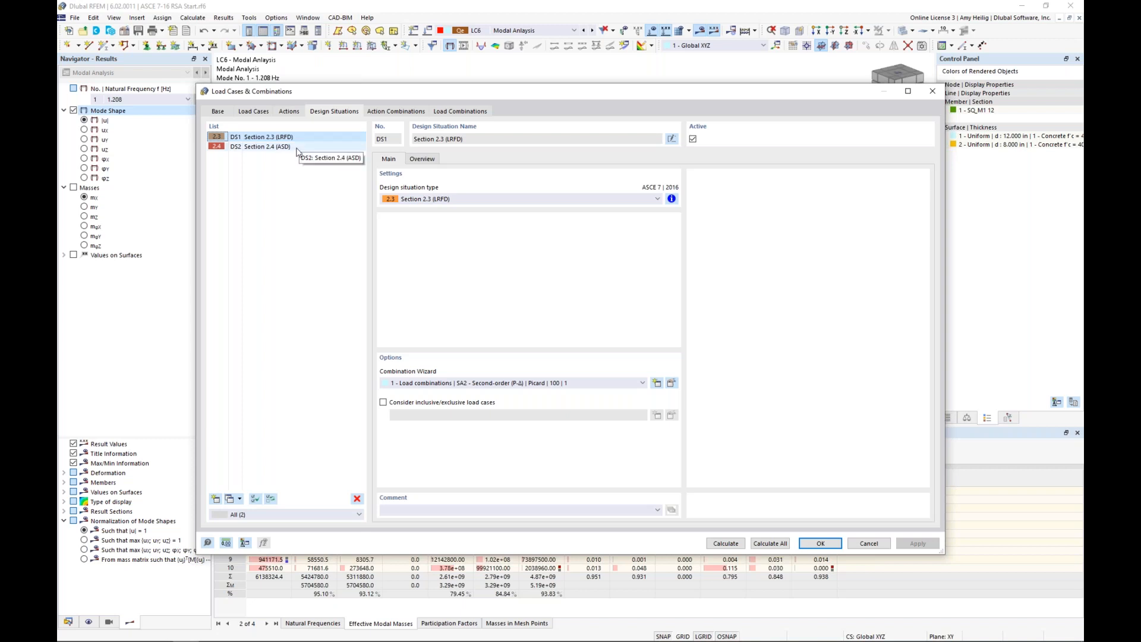
pyautogui.click(693, 140)
pyautogui.click(322, 149)
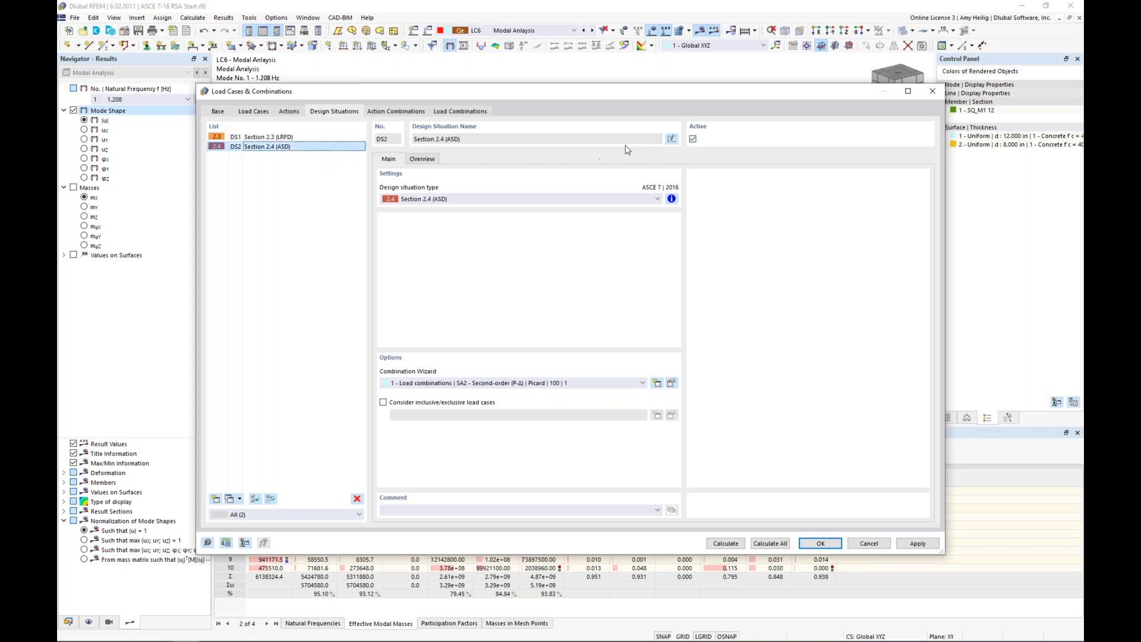
pyautogui.click(694, 139)
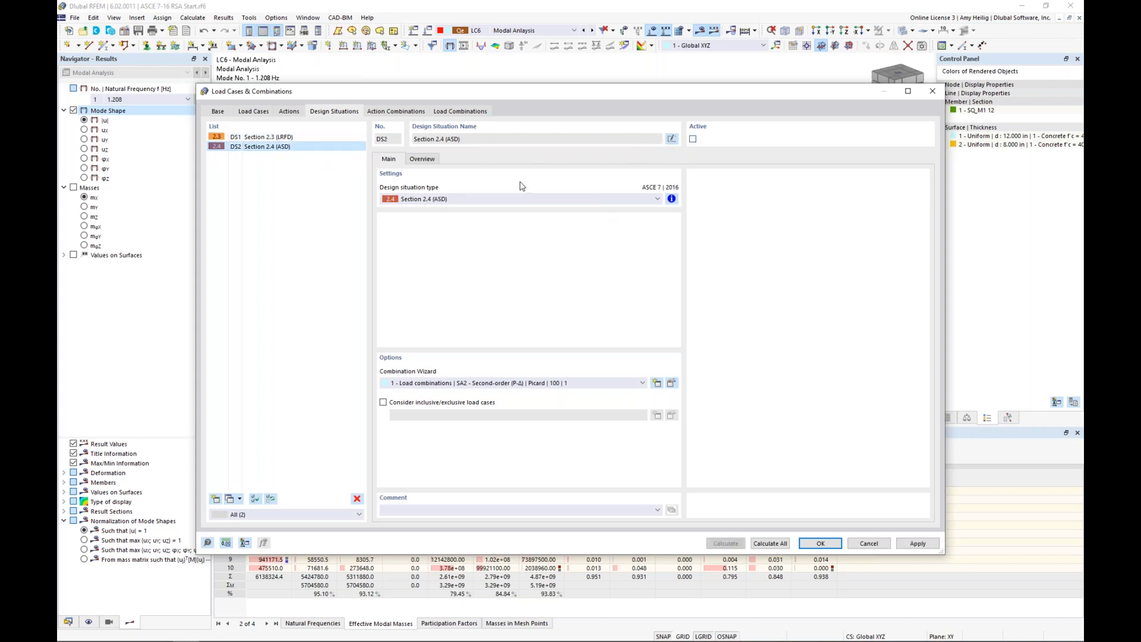
# Step: Add design situation DS3 of type Effective Seismic Weight and display the information about its combination rules
pyautogui.click(215, 500)
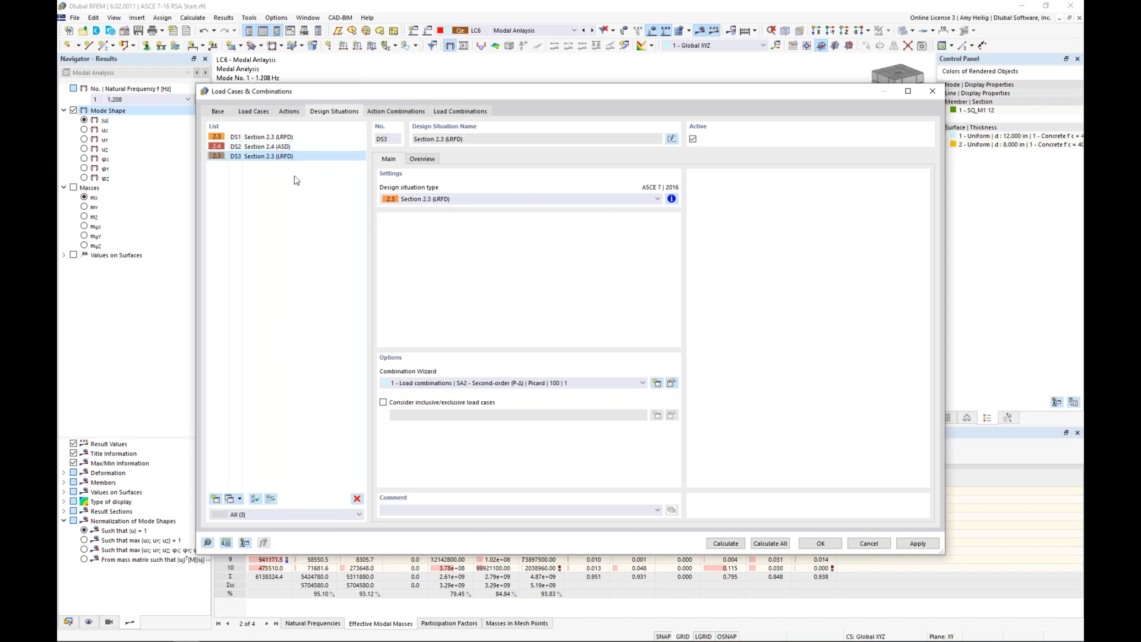
pyautogui.click(508, 200)
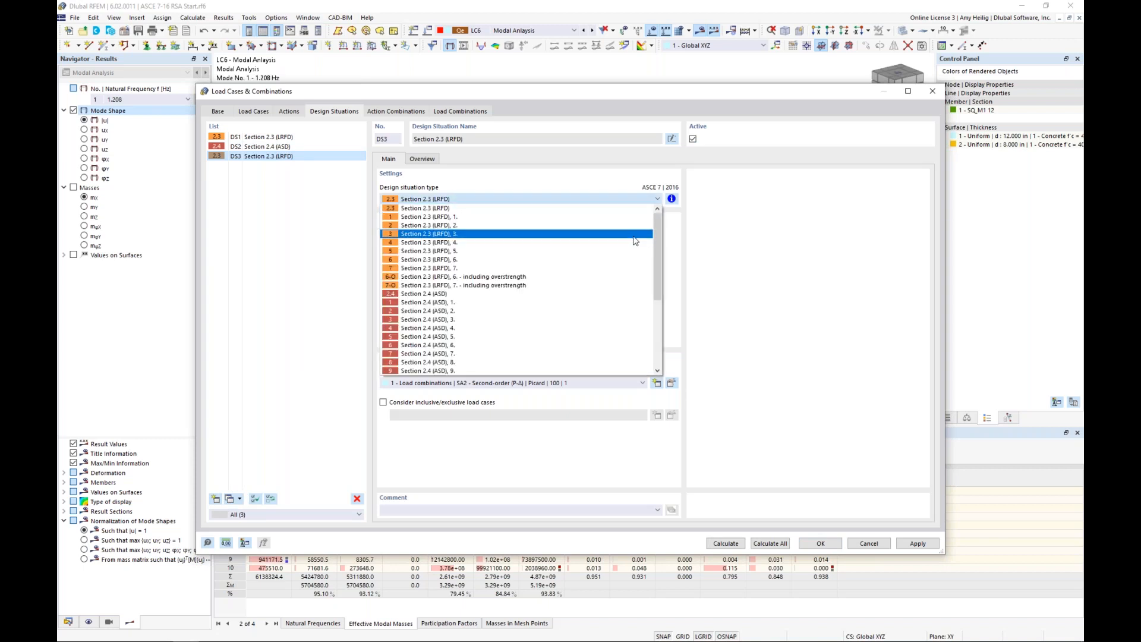
pyautogui.moveTo(656, 226); pyautogui.dragTo(655, 312)
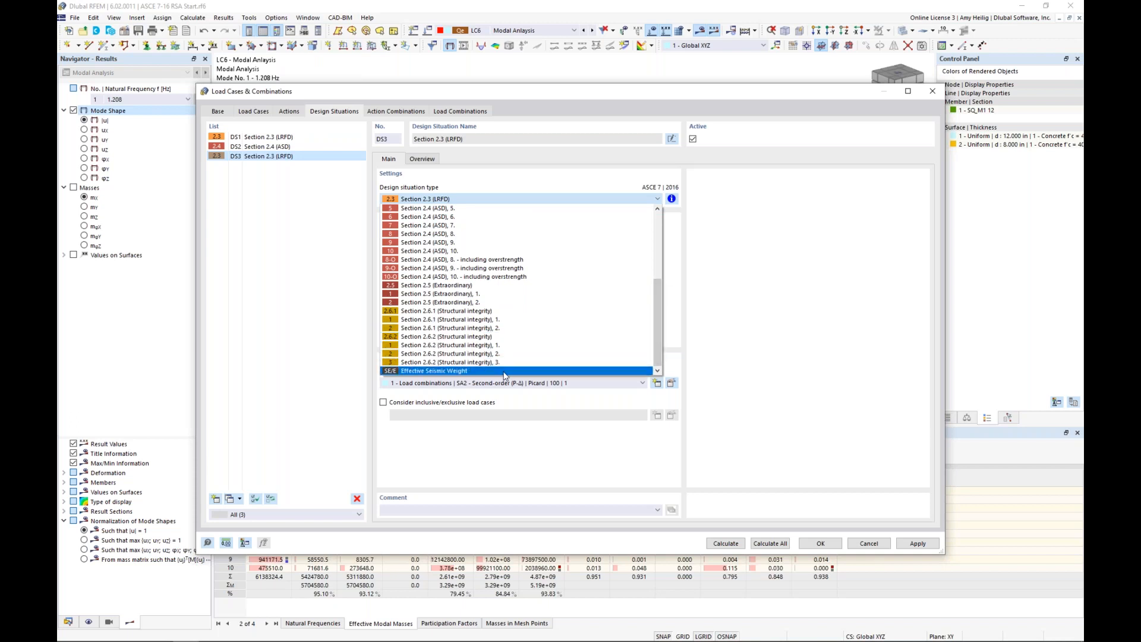
pyautogui.click(504, 370)
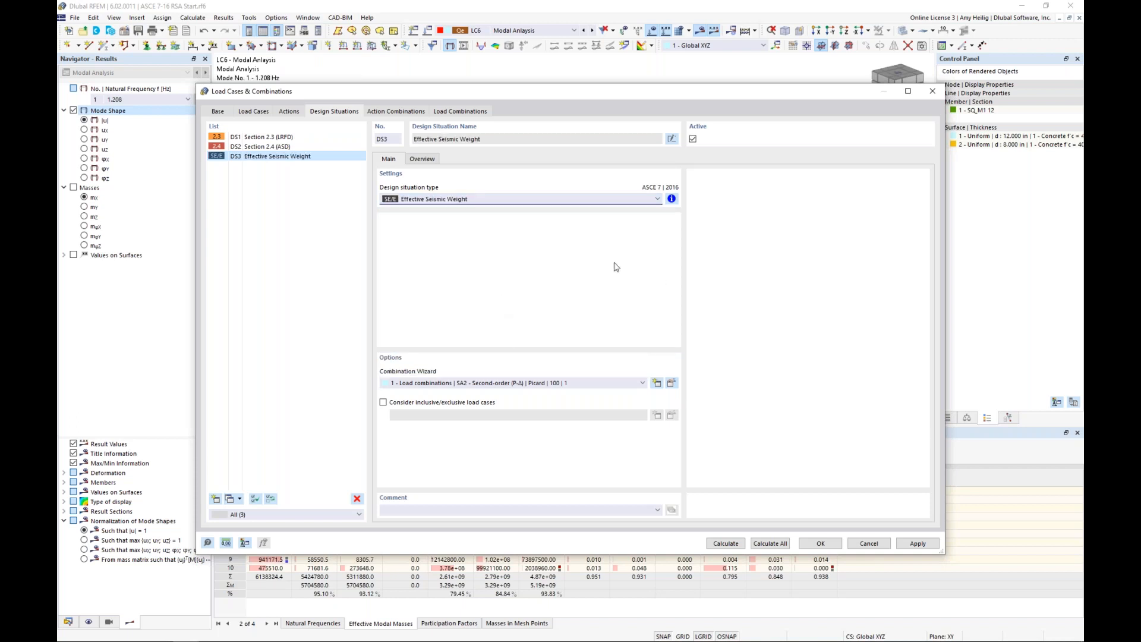
pyautogui.click(671, 199)
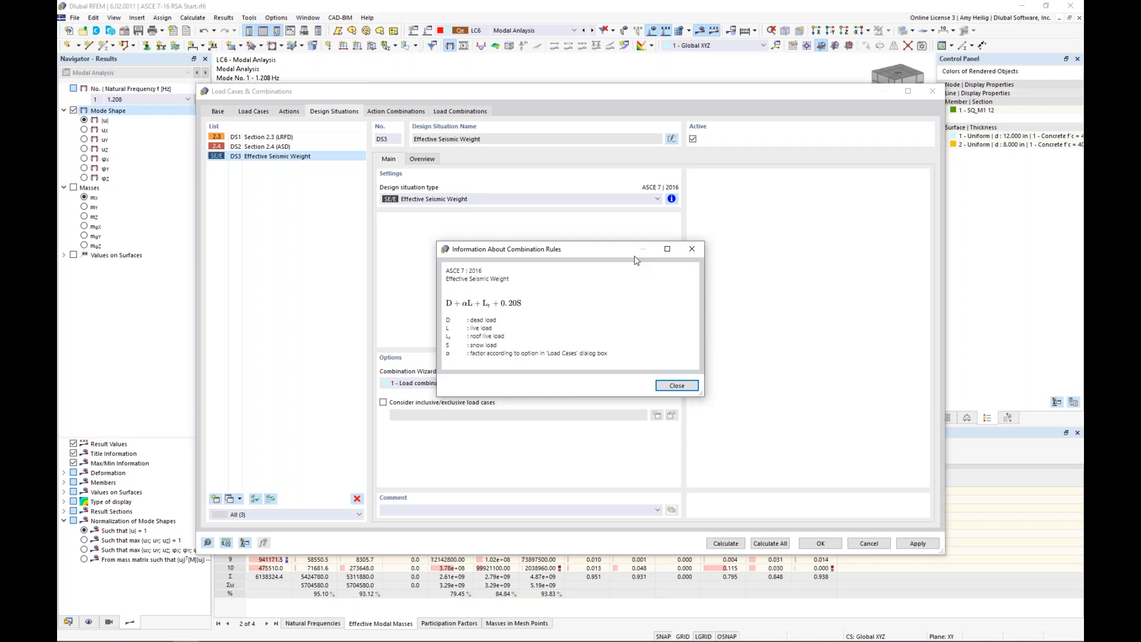
# Step: Close the combination rule information and review the load cases and factors assigned to load combination CO1
pyautogui.click(667, 387)
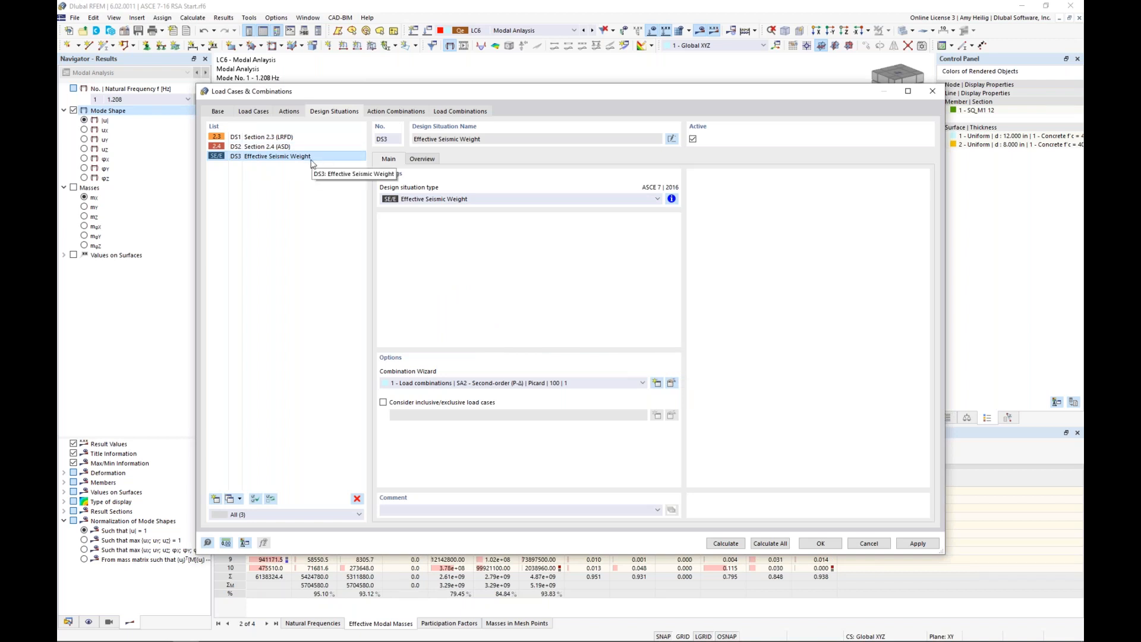
pyautogui.click(457, 114)
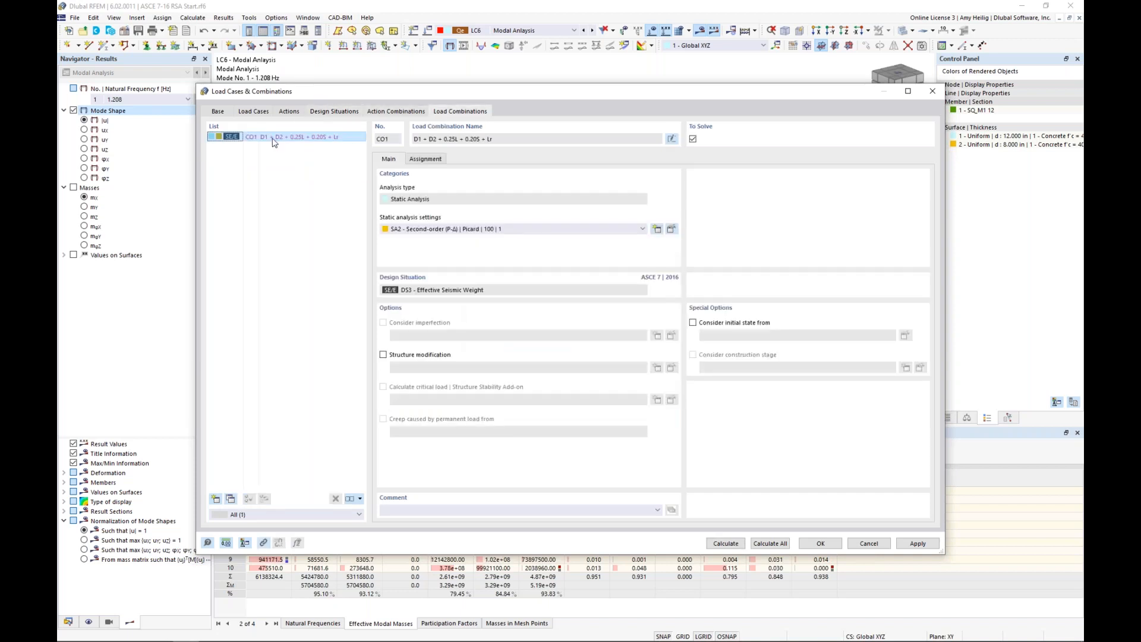
pyautogui.click(425, 160)
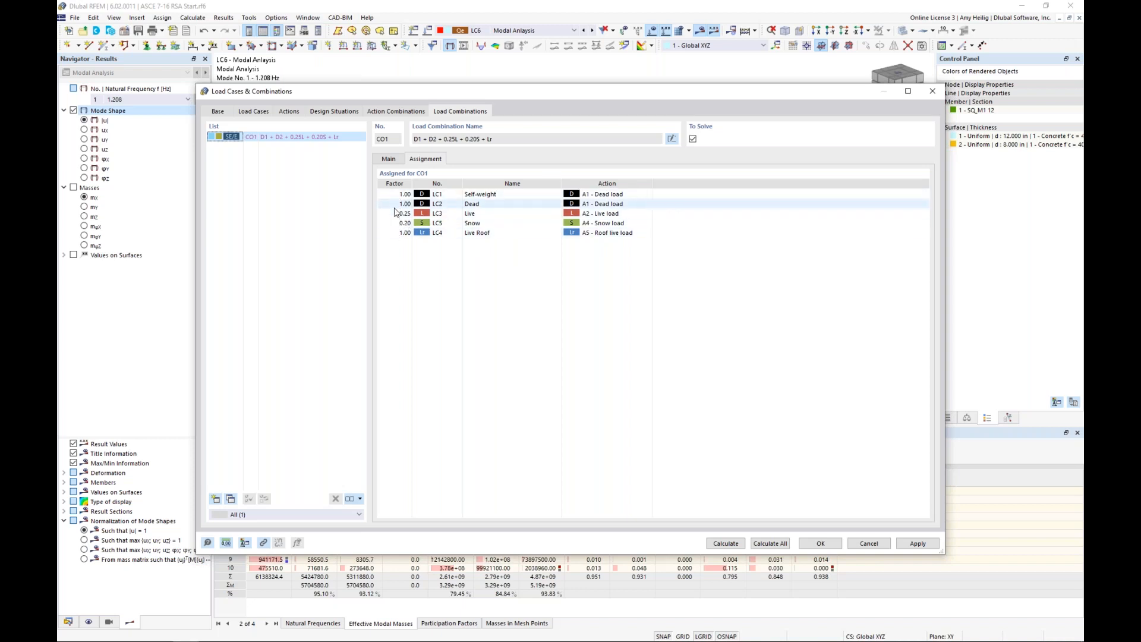
# Step: Check the options for considering live load case LC3 in the Effective Seismic Weight design situation
pyautogui.click(248, 112)
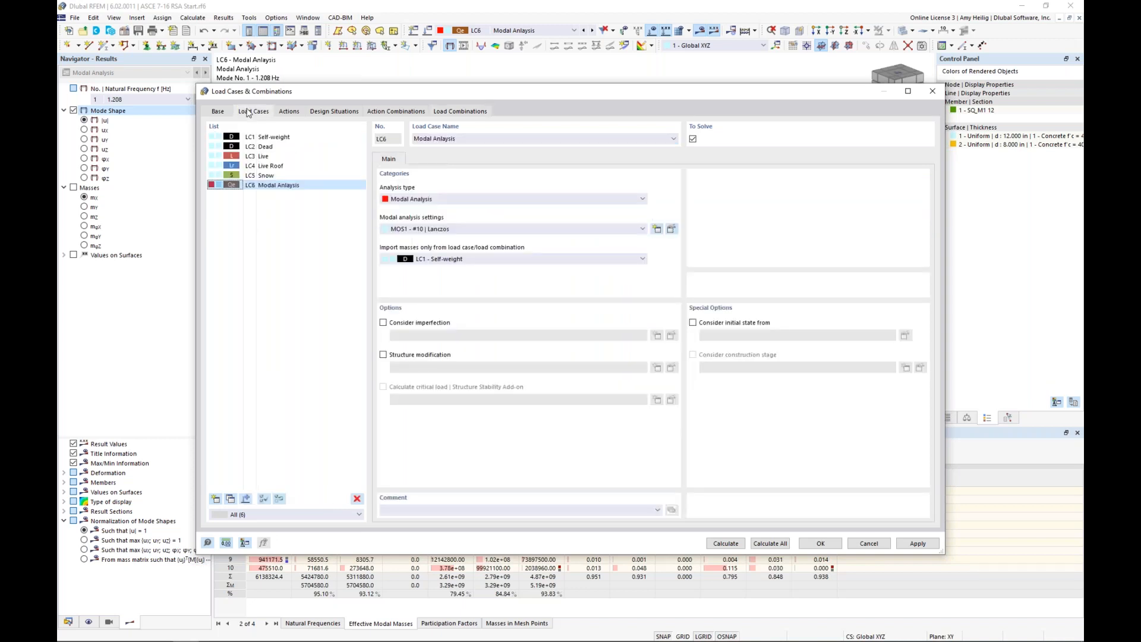
pyautogui.click(268, 156)
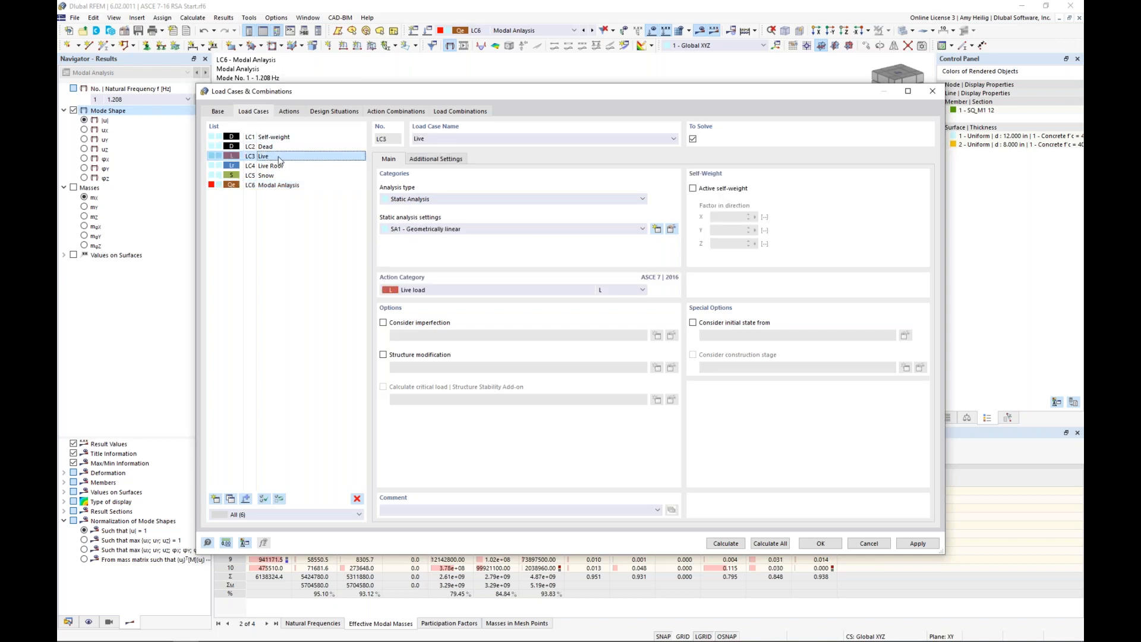
pyautogui.click(438, 160)
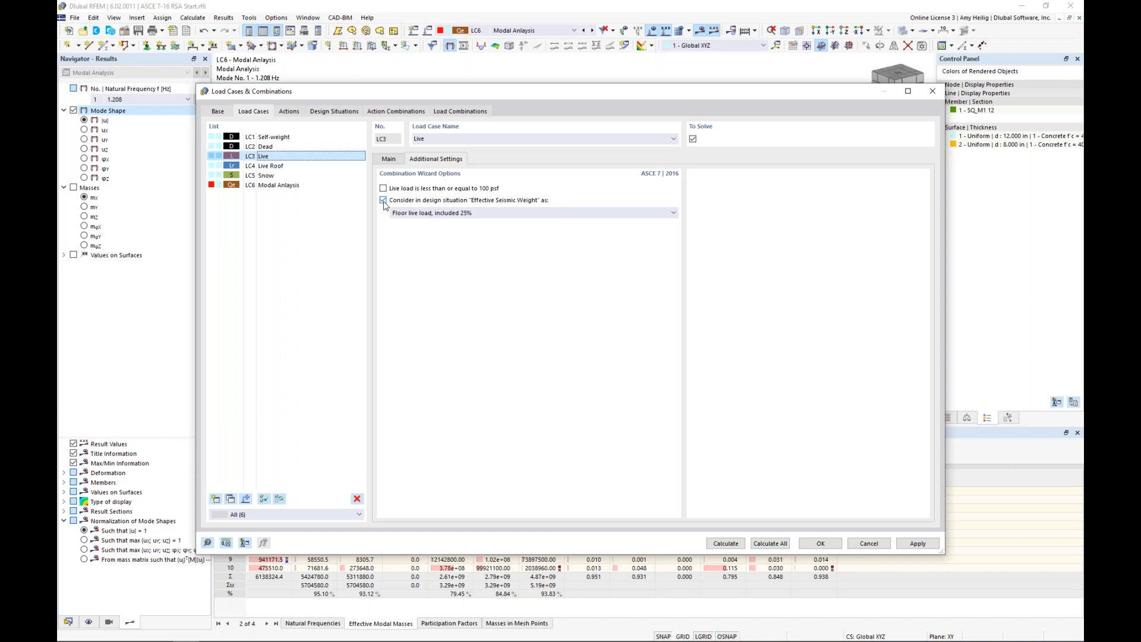
pyautogui.click(462, 213)
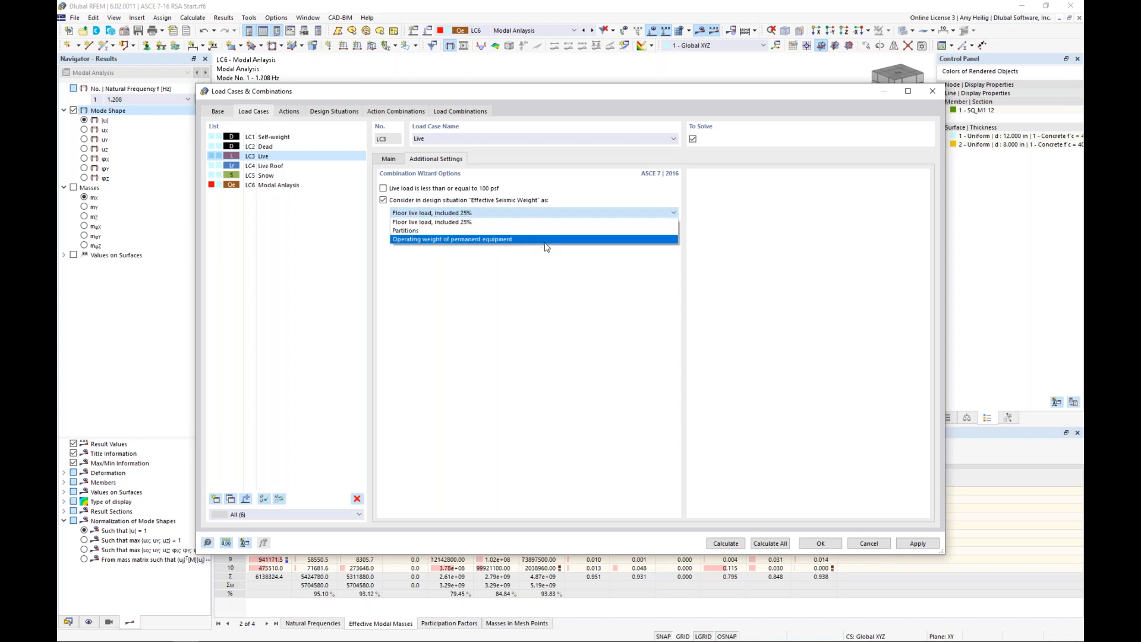
pyautogui.click(502, 275)
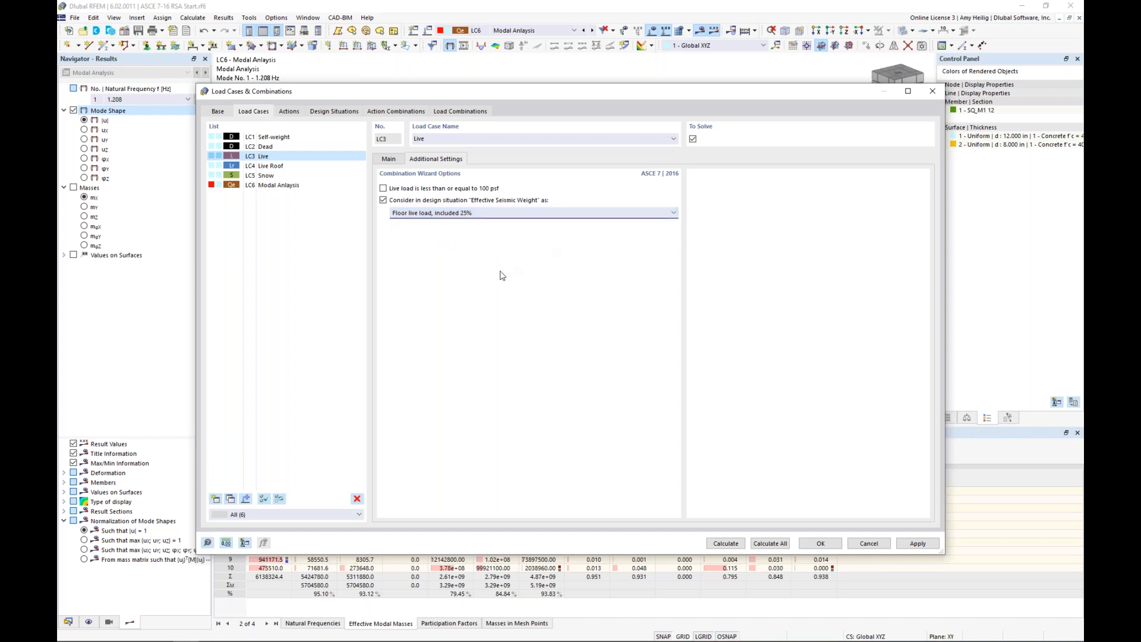
# Step: Import the masses for modal analysis load case LC6 from load combination CO1 and run the calculation
pyautogui.click(280, 185)
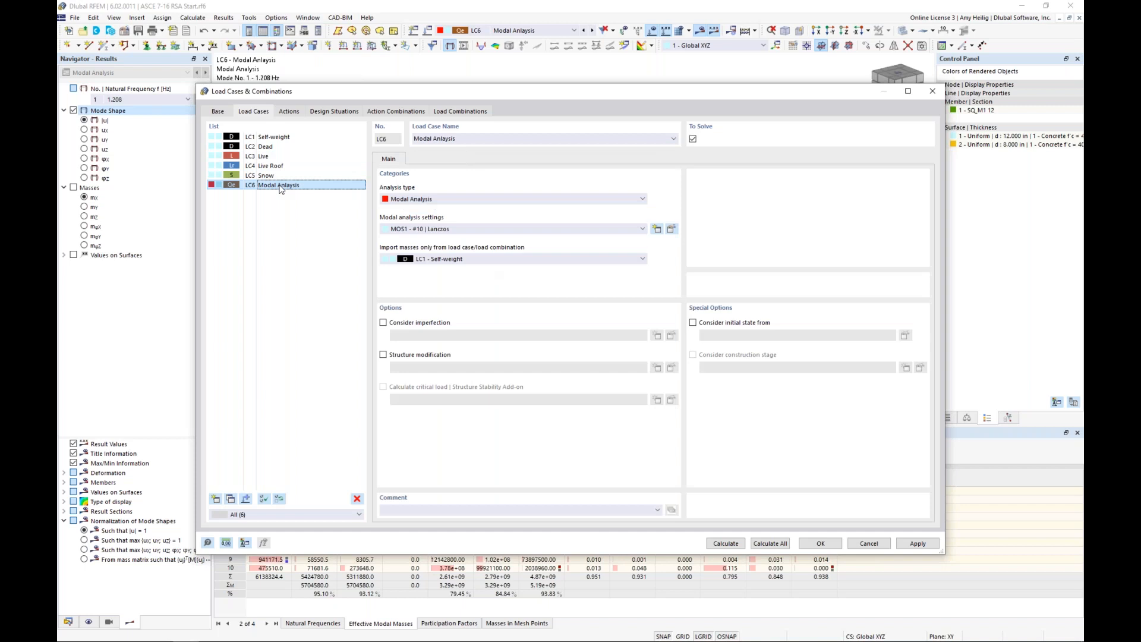
pyautogui.click(434, 260)
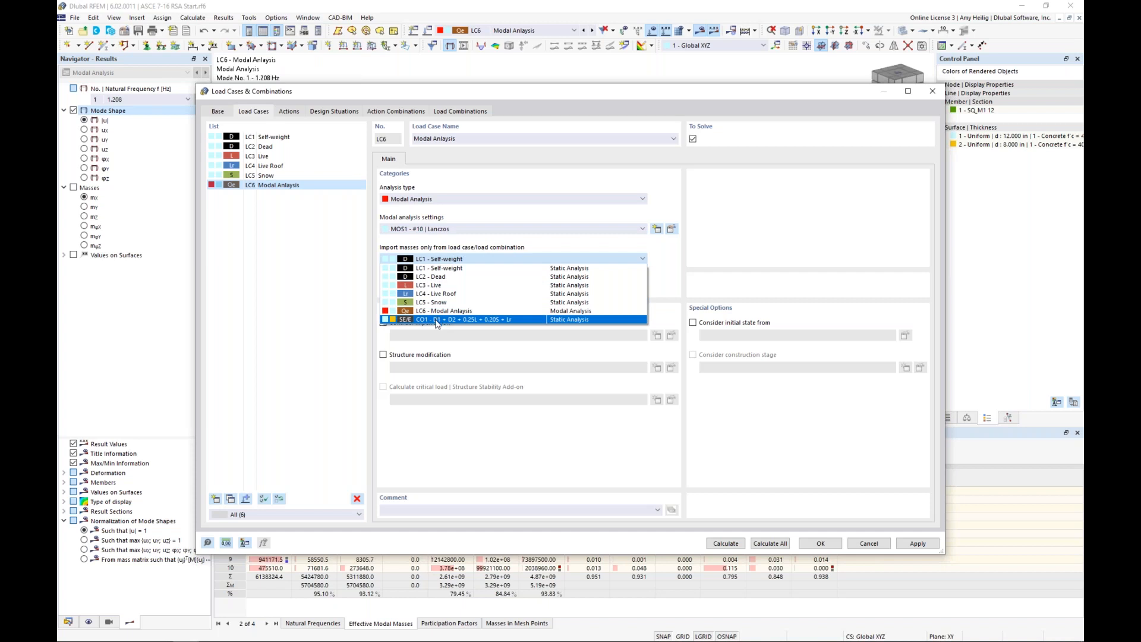
pyautogui.click(435, 320)
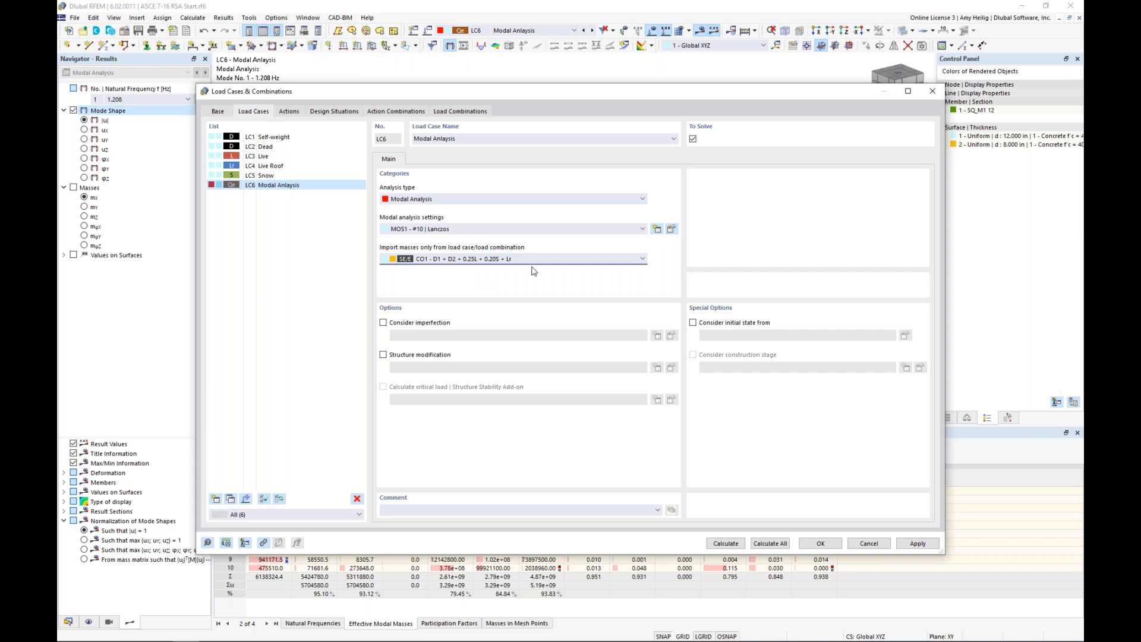
pyautogui.click(726, 543)
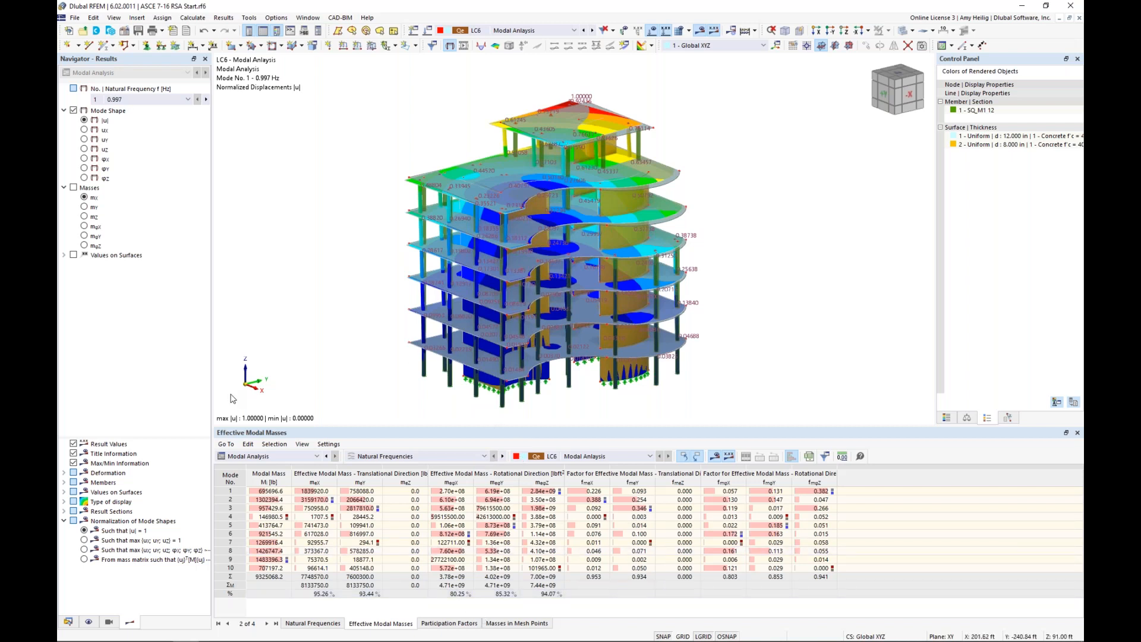
# Step: Activate the Response Spectrum Analysis add-on in the model's base data
pyautogui.click(67, 622)
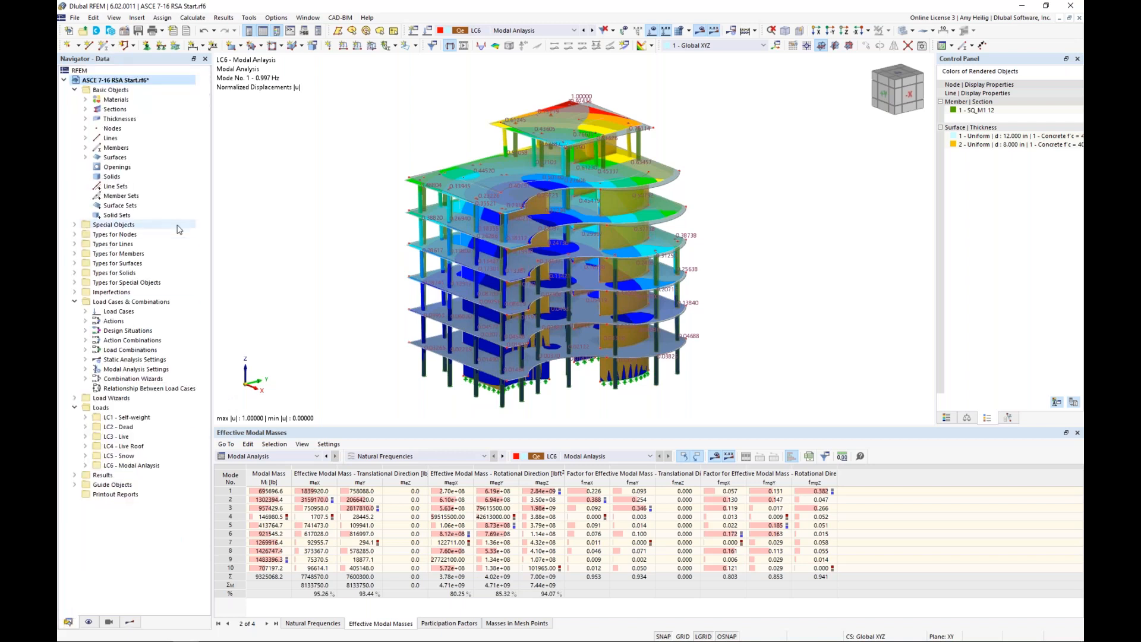
pyautogui.rightClick(135, 82)
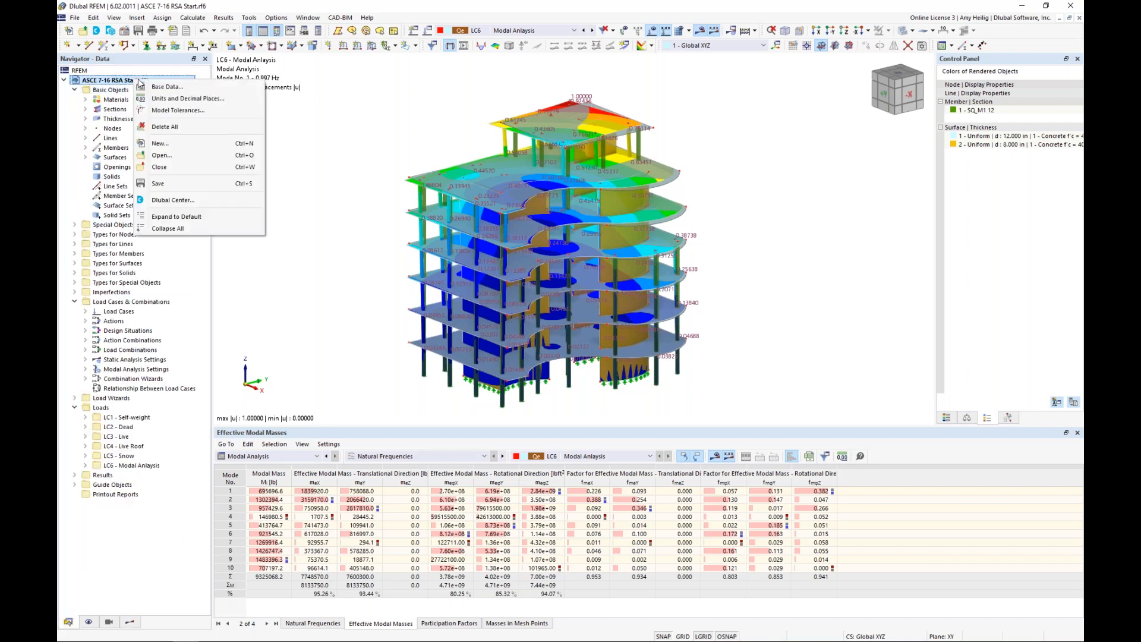
pyautogui.click(158, 88)
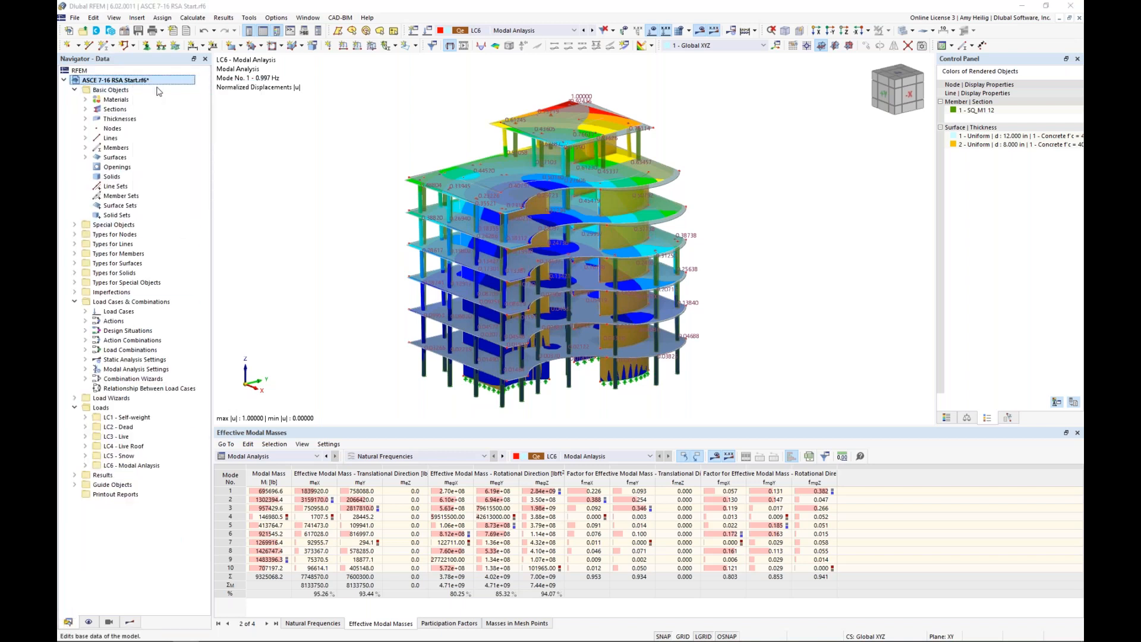
pyautogui.click(396, 119)
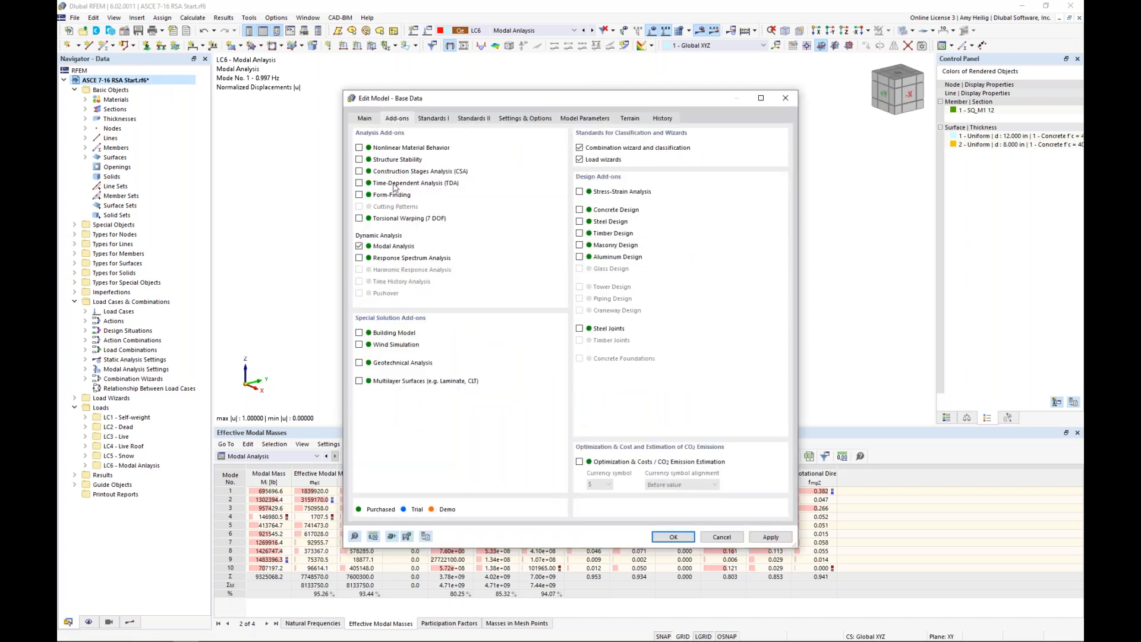
pyautogui.click(359, 259)
pyautogui.click(666, 538)
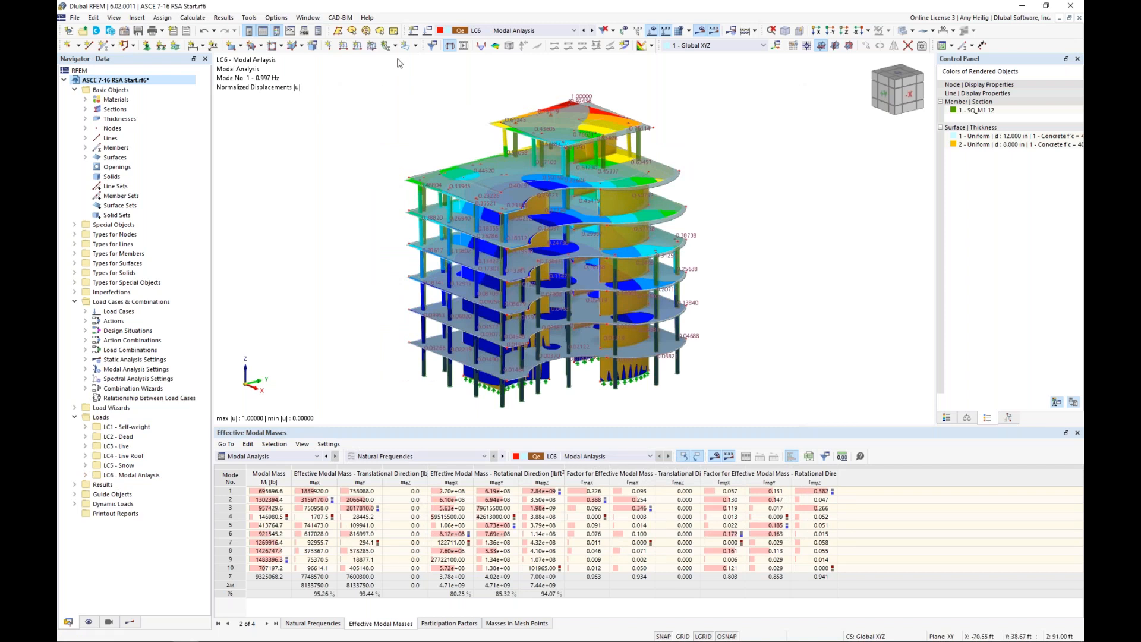
# Step: Add load case LC7 named Response Spectrum with the analysis type Response Spectrum Analysis
pyautogui.click(427, 30)
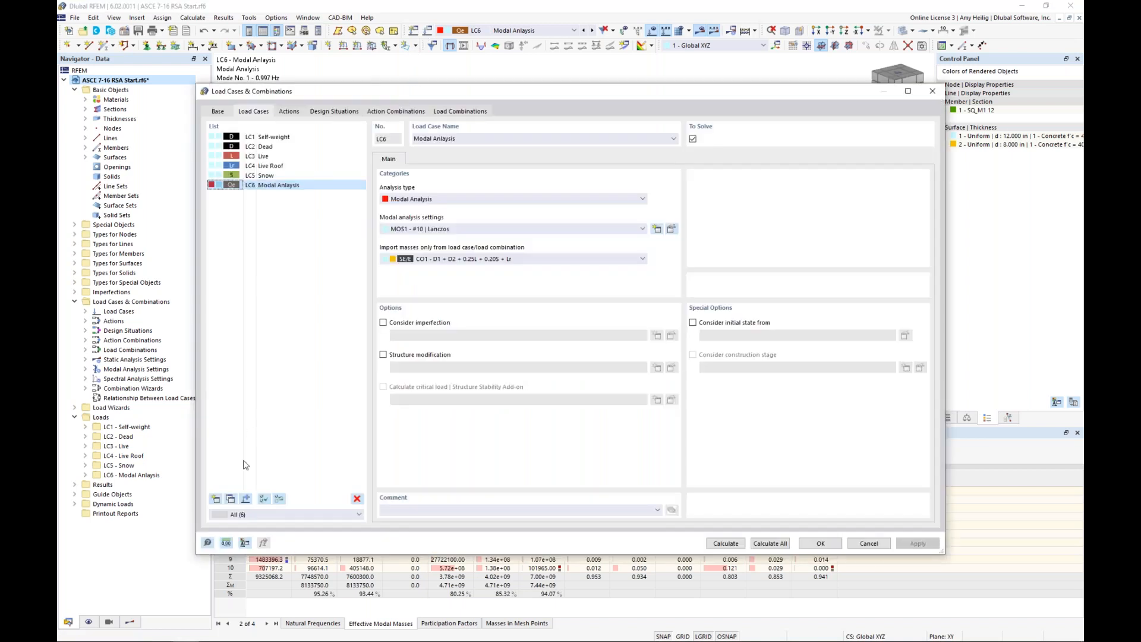
pyautogui.click(216, 499)
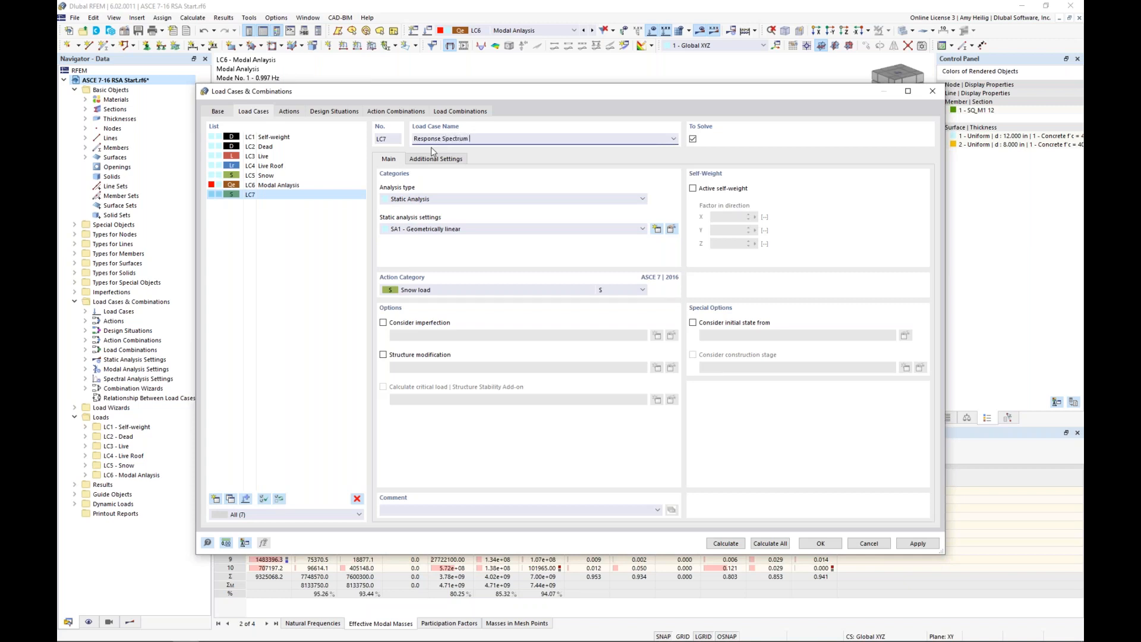
pyautogui.click(434, 201)
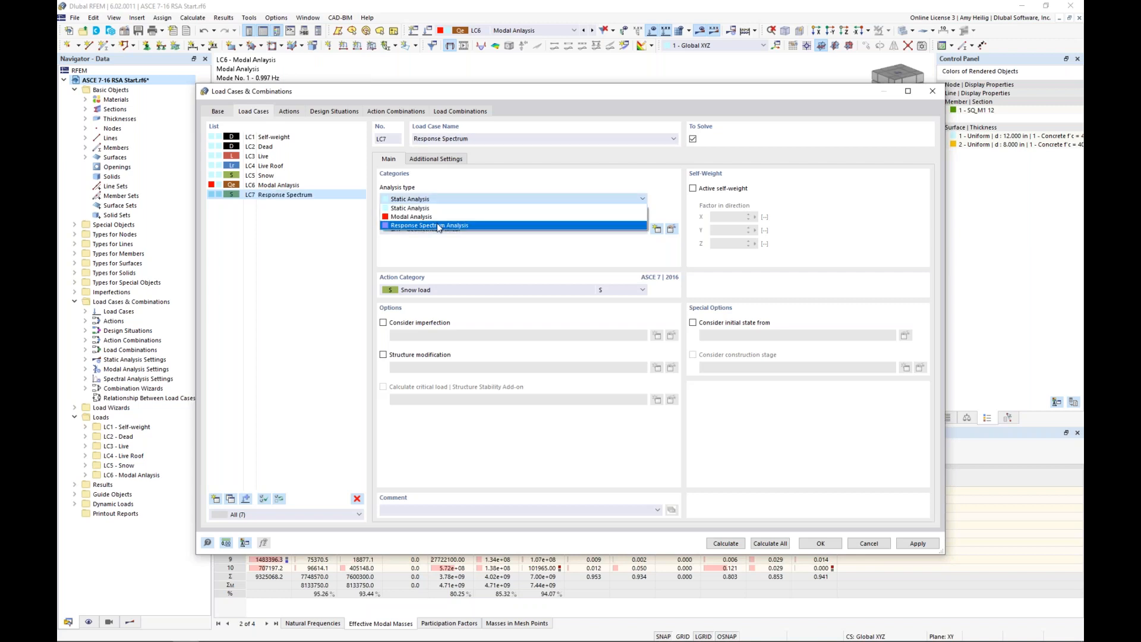
pyautogui.click(440, 226)
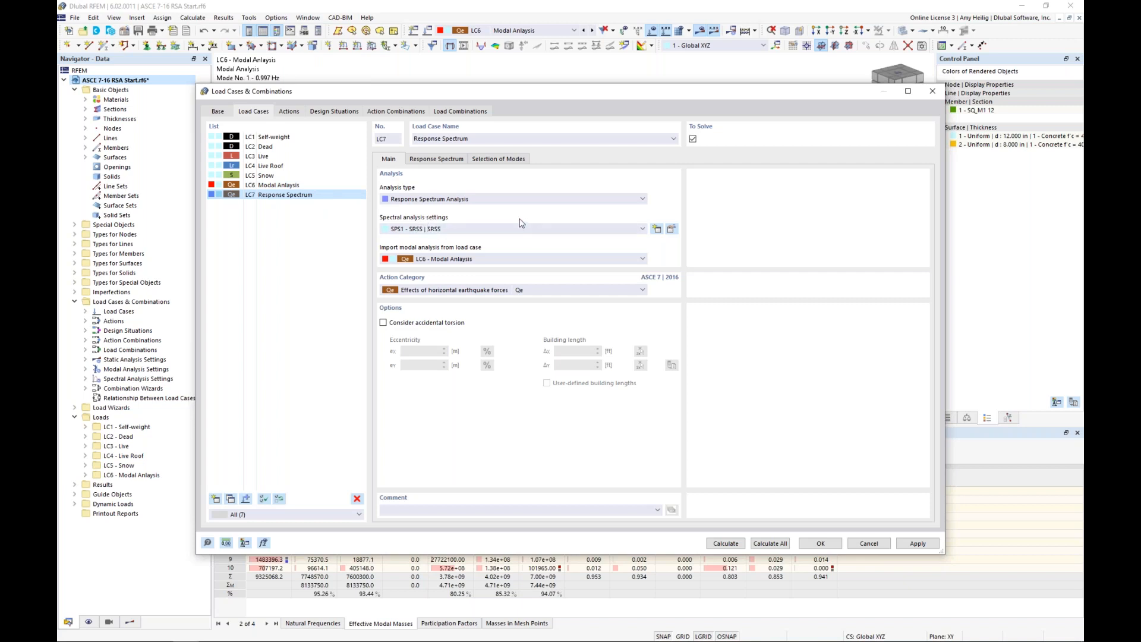
# Step: Open the spectral analysis settings SPS1 and examine the available combination rules for periodic responses and directional components
pyautogui.click(672, 230)
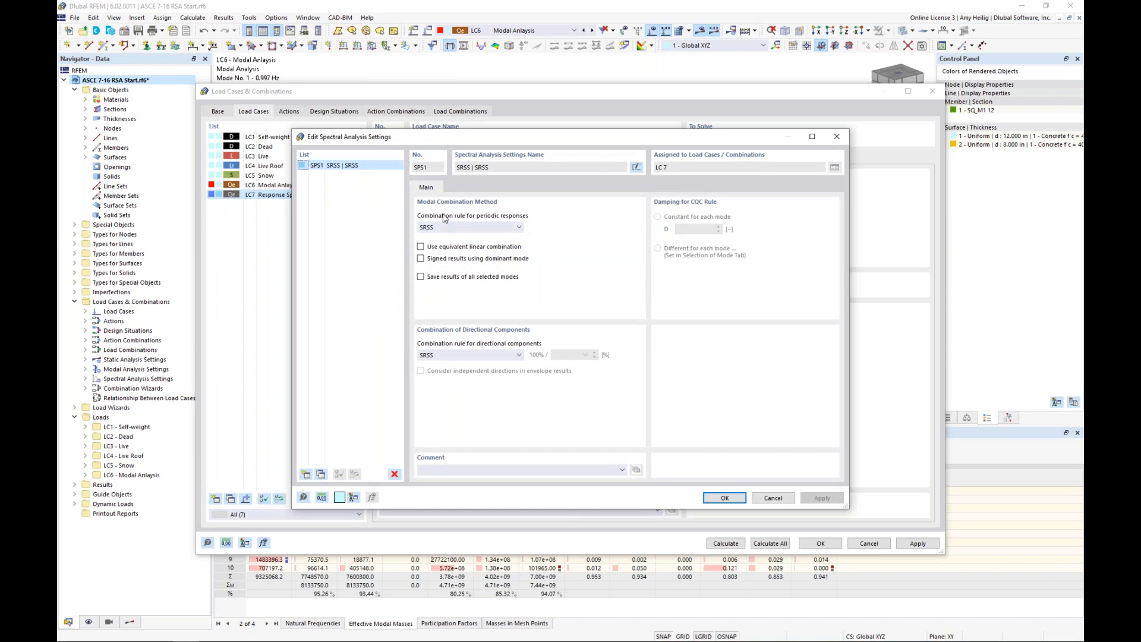
pyautogui.click(495, 229)
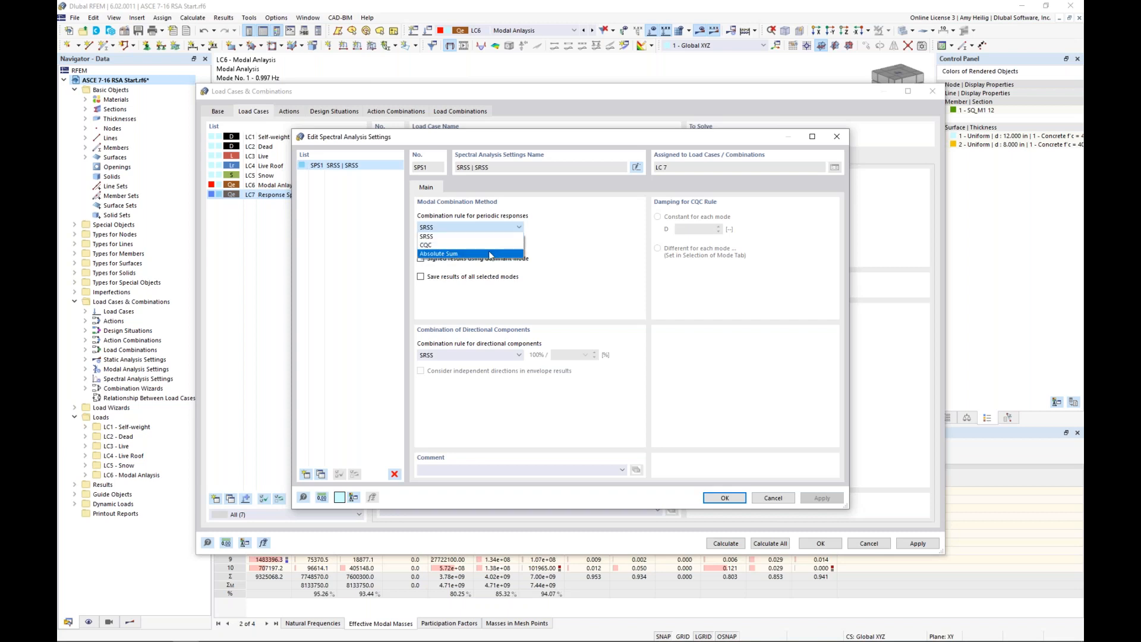
pyautogui.click(569, 257)
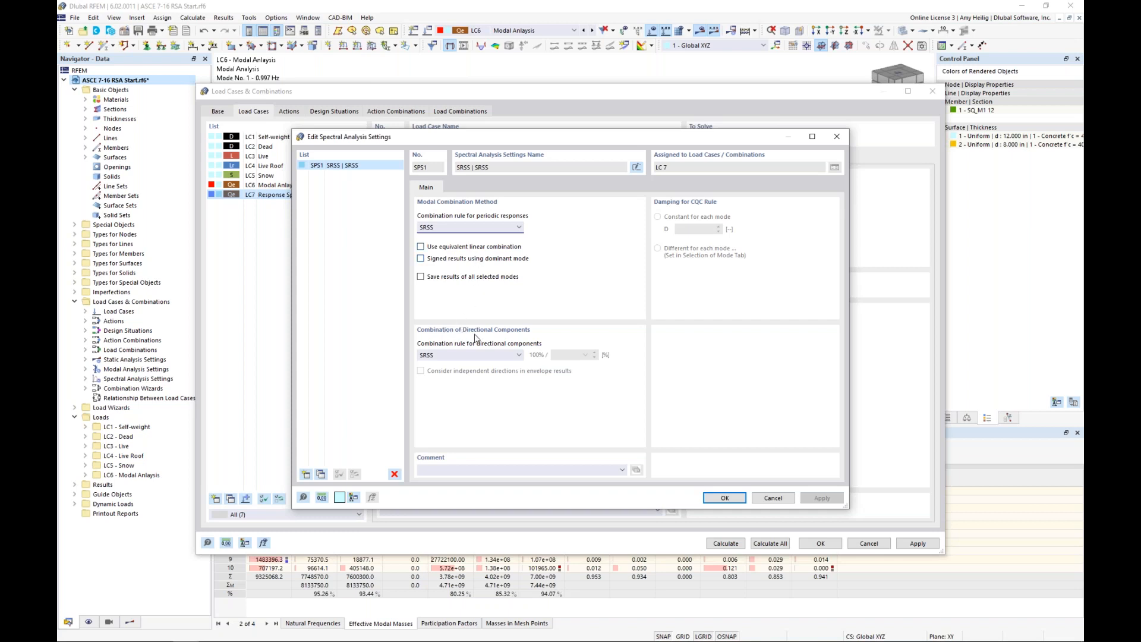
pyautogui.click(518, 355)
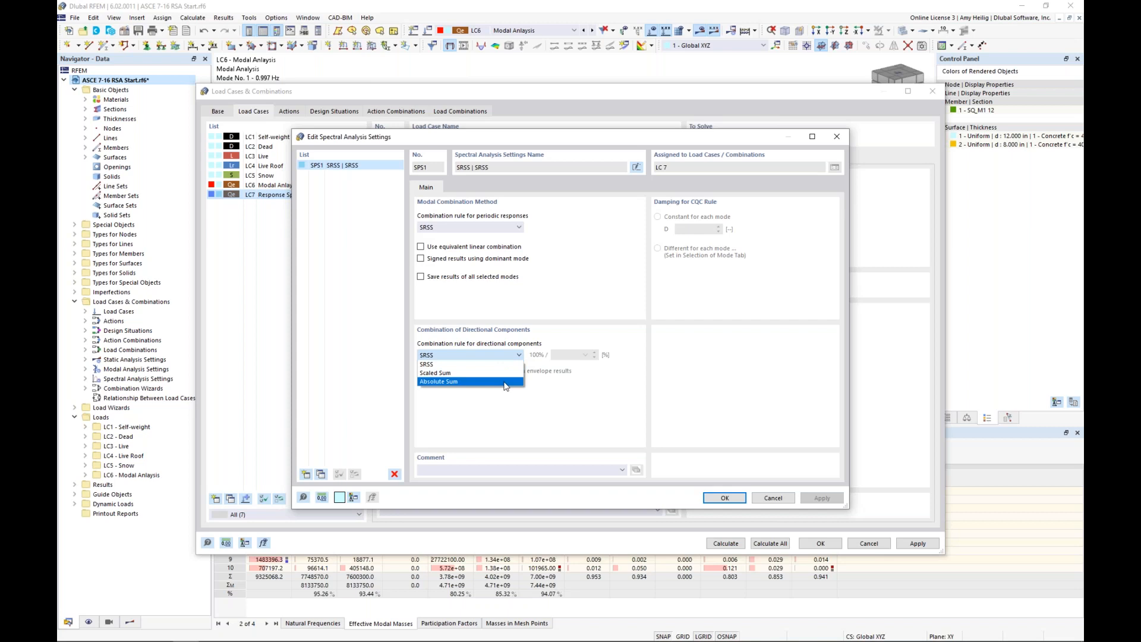
pyautogui.click(610, 294)
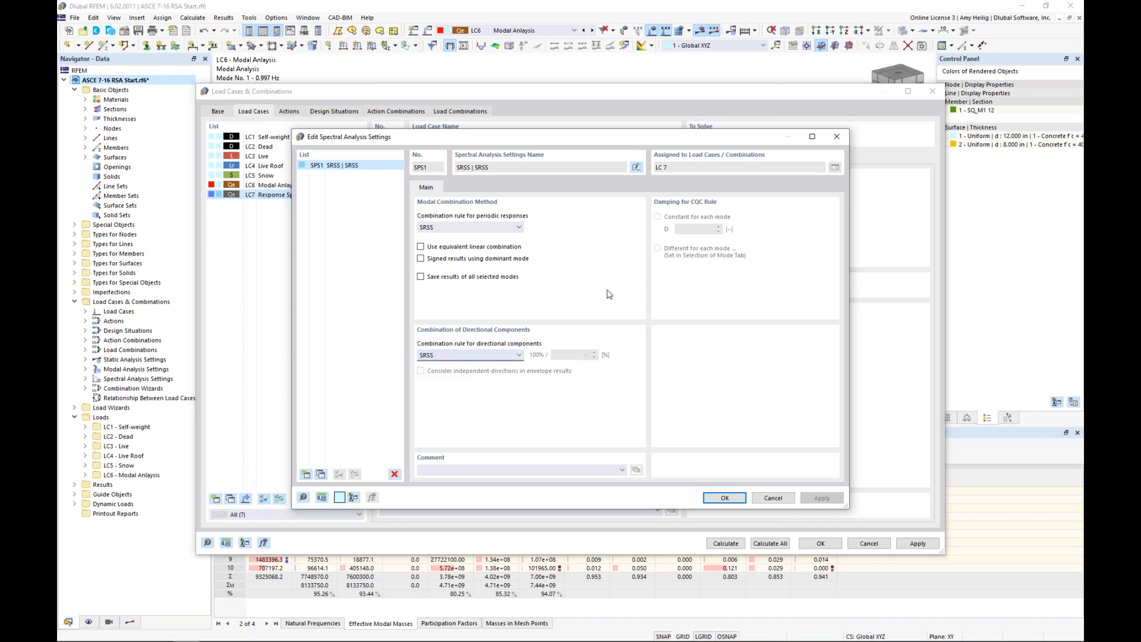
# Step: Switch to the PowerPoint slide show and go to the slide on Modal Analysis Results Combination
pyautogui.press('super+Tab')
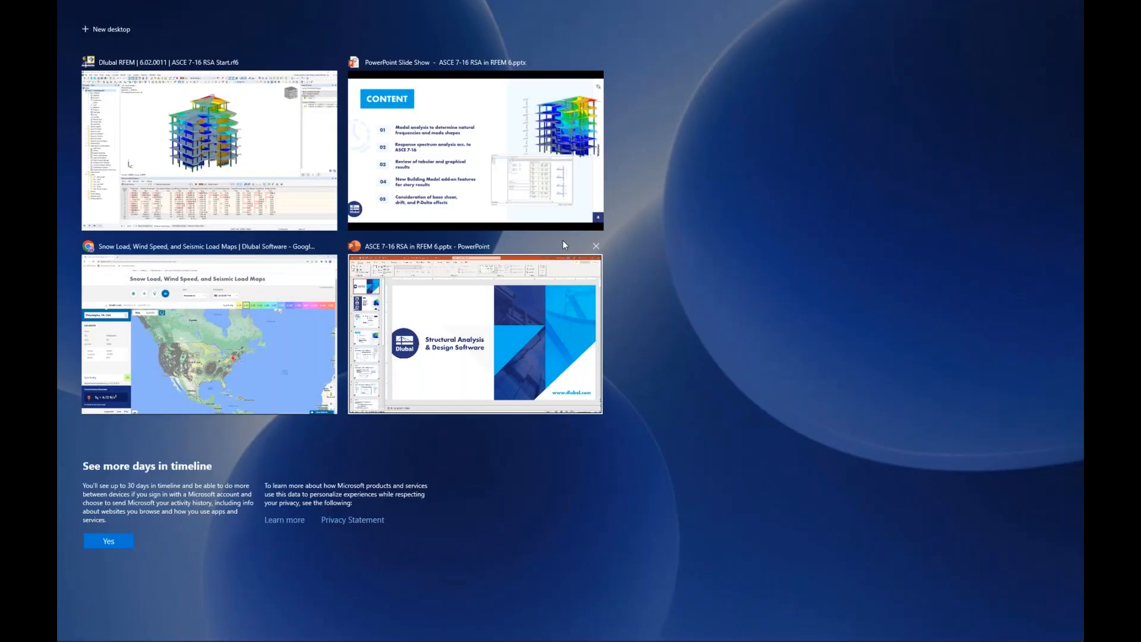
pyautogui.click(526, 191)
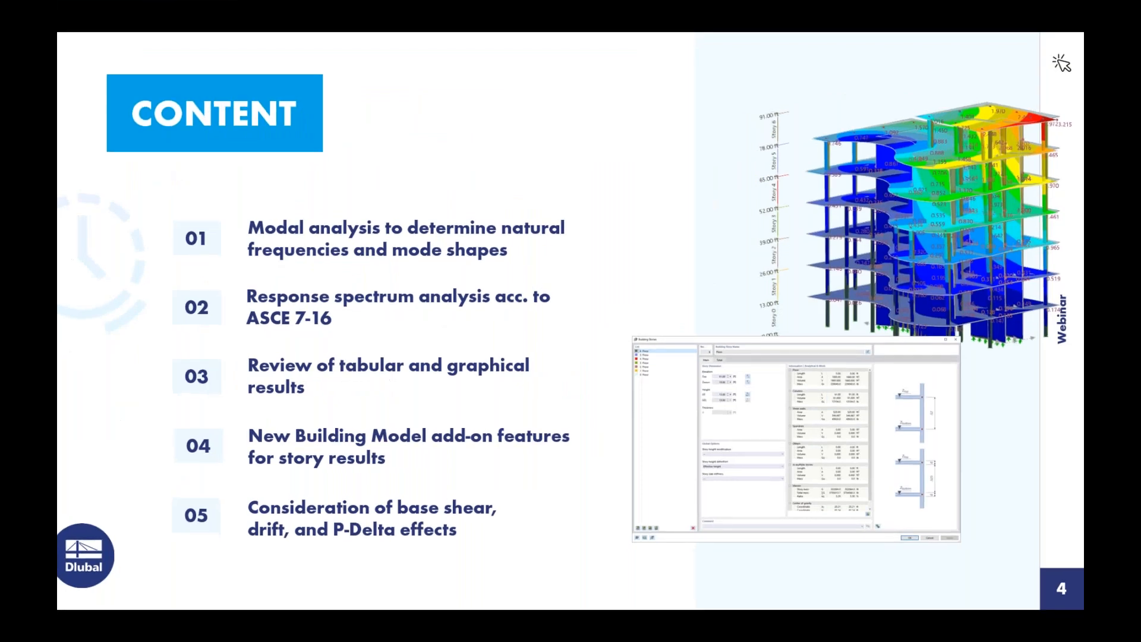
pyautogui.press('Right')
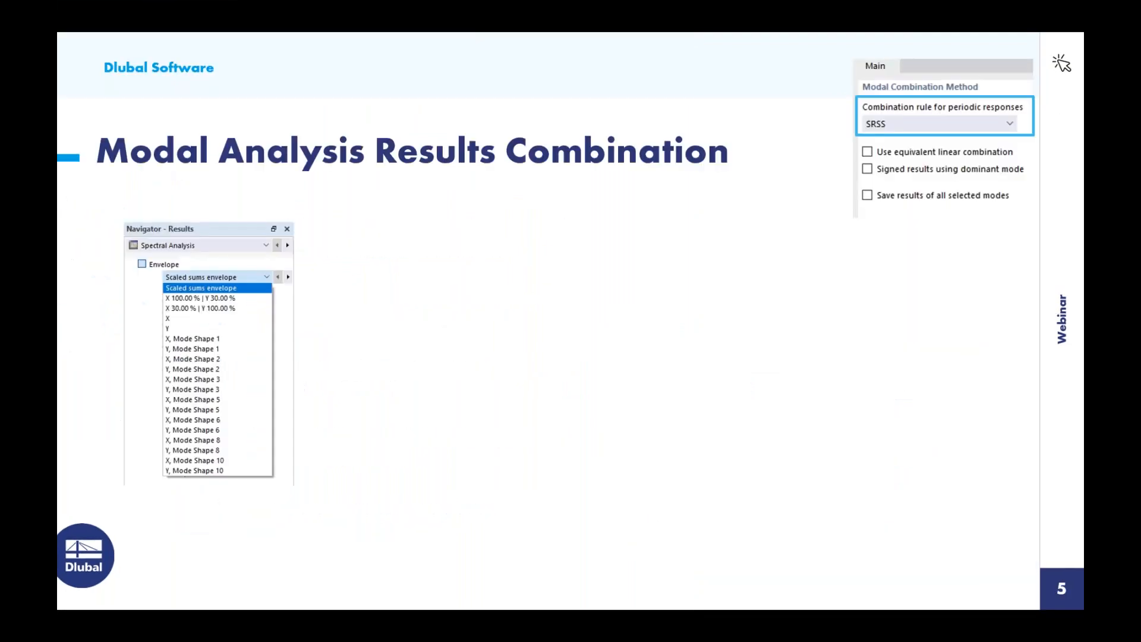
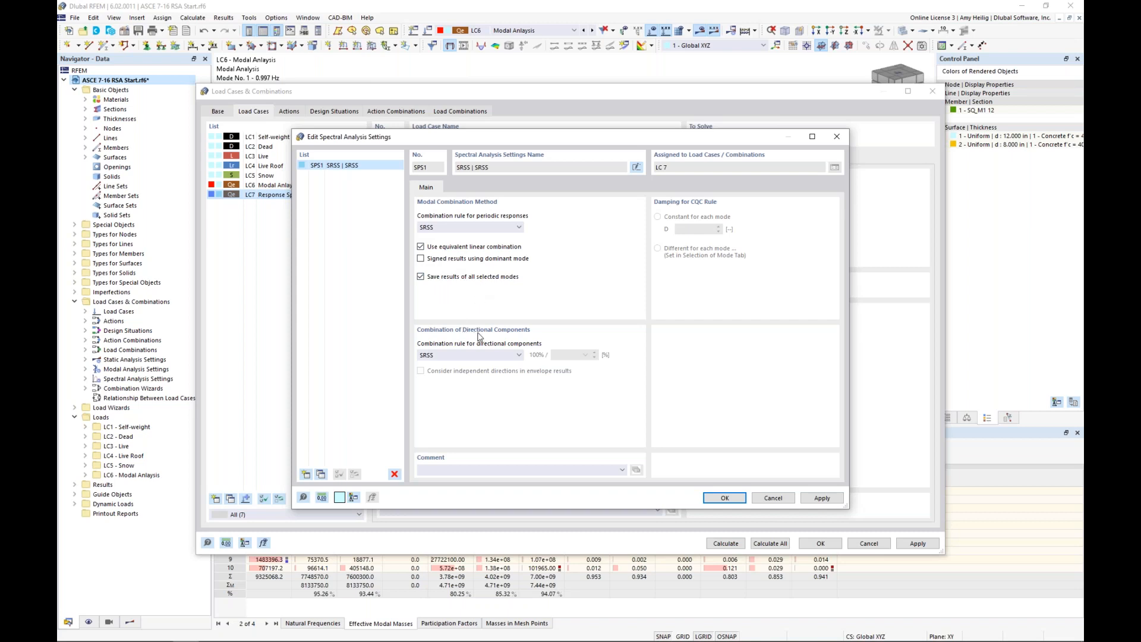
# Step: Set the combination rule for directional components in SPS1 to Scaled Sum with 100% / 30% and accept the settings
pyautogui.click(476, 355)
pyautogui.click(473, 376)
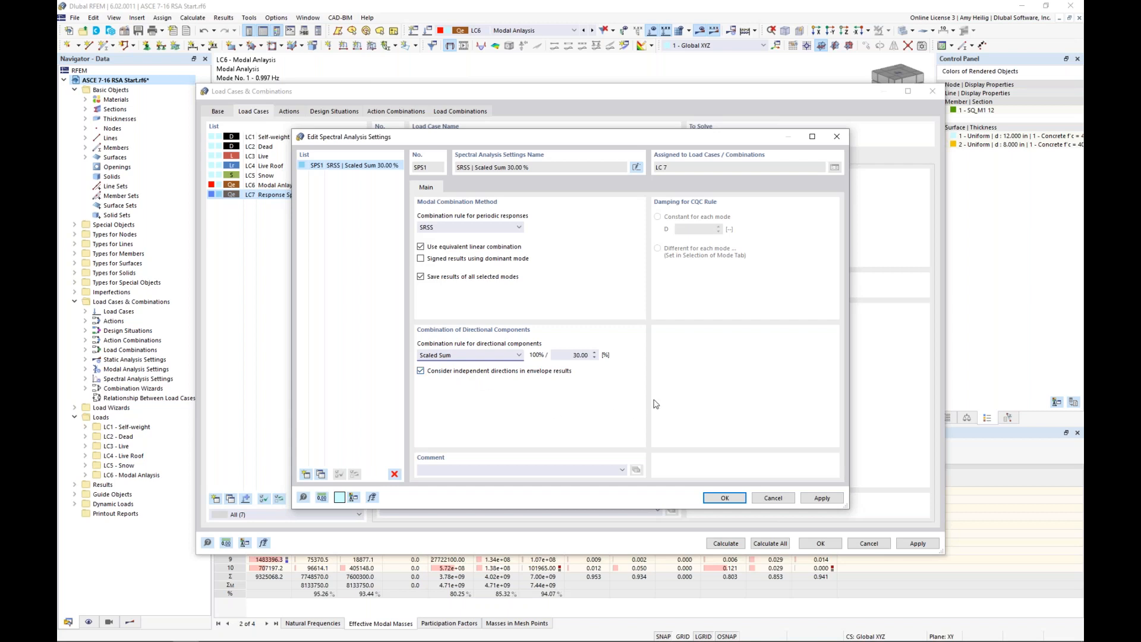
pyautogui.click(711, 500)
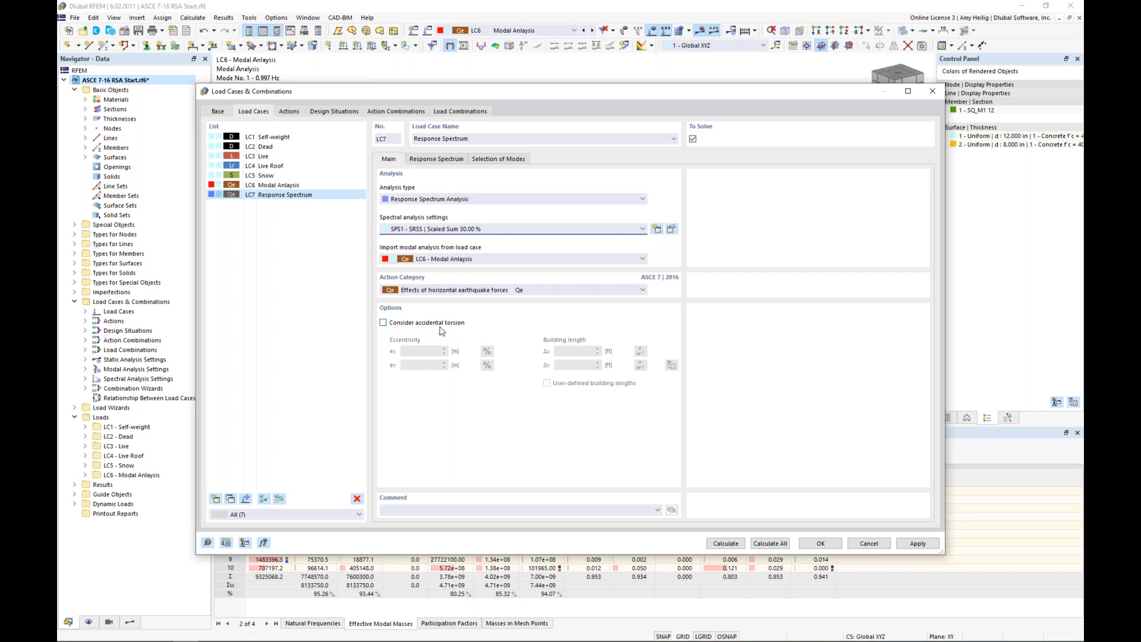
# Step: Try out the accidental torsion option for load case LC7 and deactivate it again
pyautogui.click(383, 323)
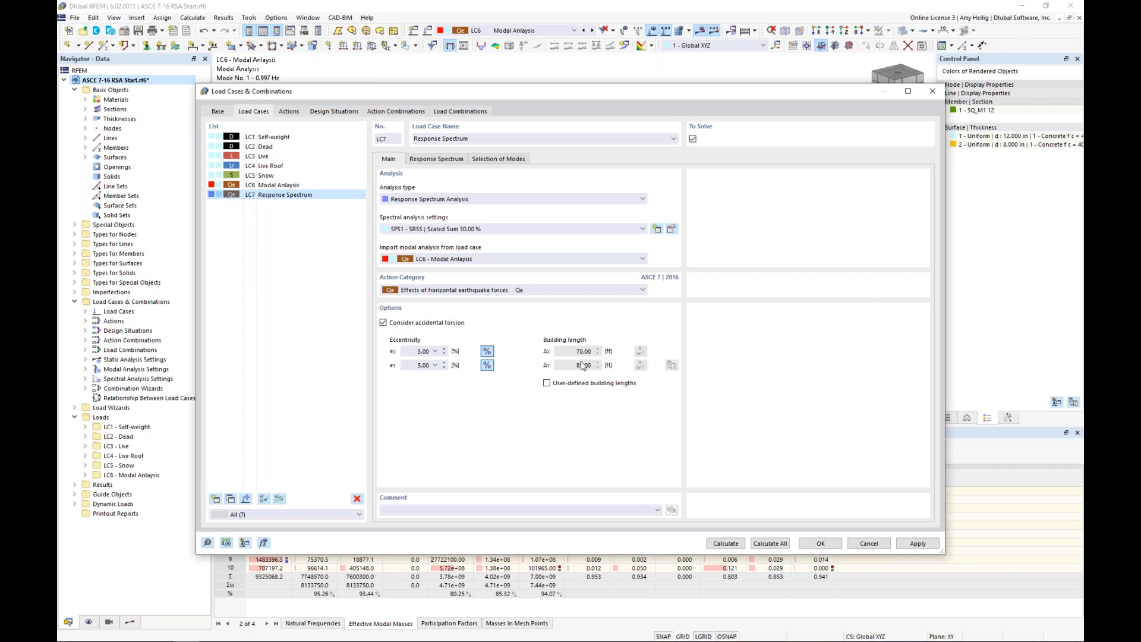
pyautogui.moveTo(573, 95)
pyautogui.mouseDown()
pyautogui.moveTo(562, 193)
pyautogui.moveTo(577, 363)
pyautogui.moveTo(560, 379)
pyautogui.moveTo(573, 323)
pyautogui.moveTo(573, 75)
pyautogui.mouseUp()
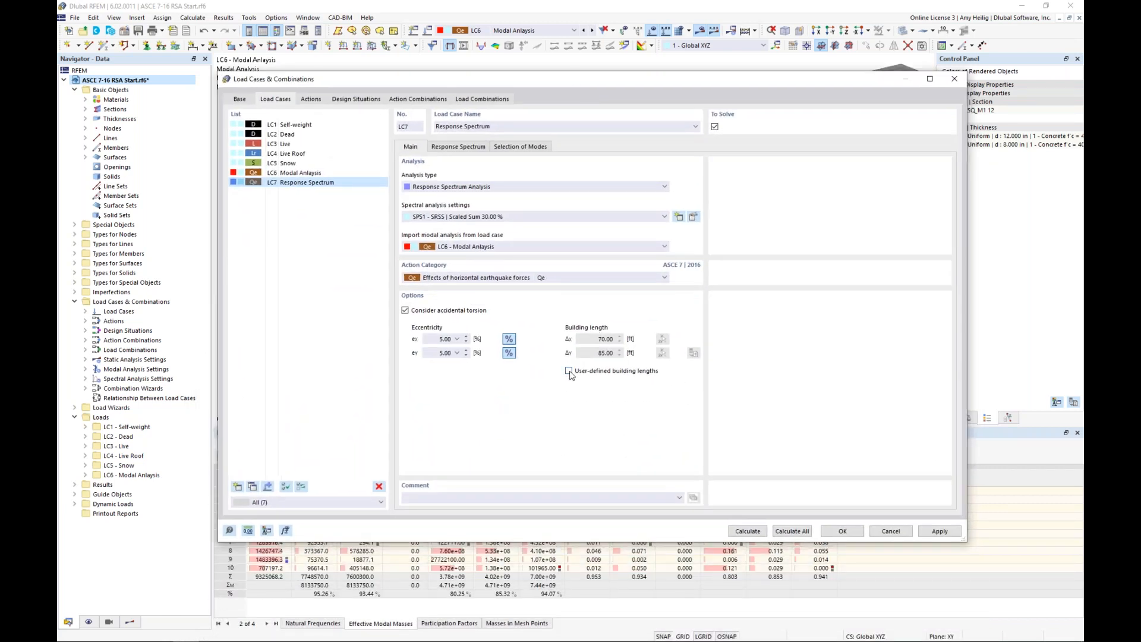
pyautogui.click(404, 310)
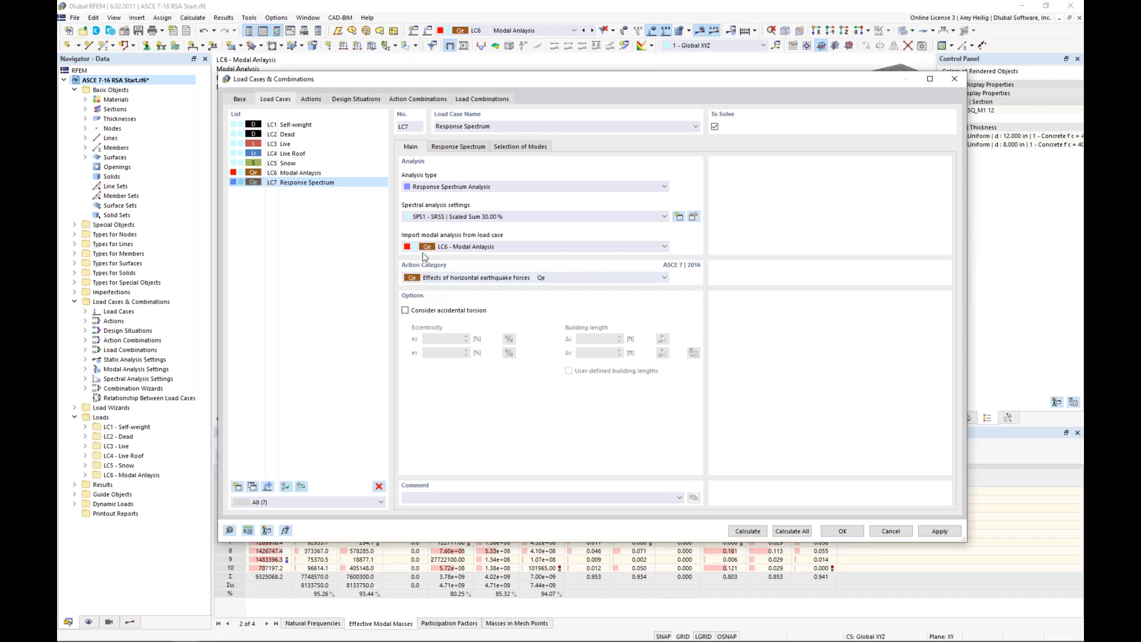
# Step: Examine the choices for the imported modal analysis load case and the action category of load case LC7
pyautogui.click(515, 250)
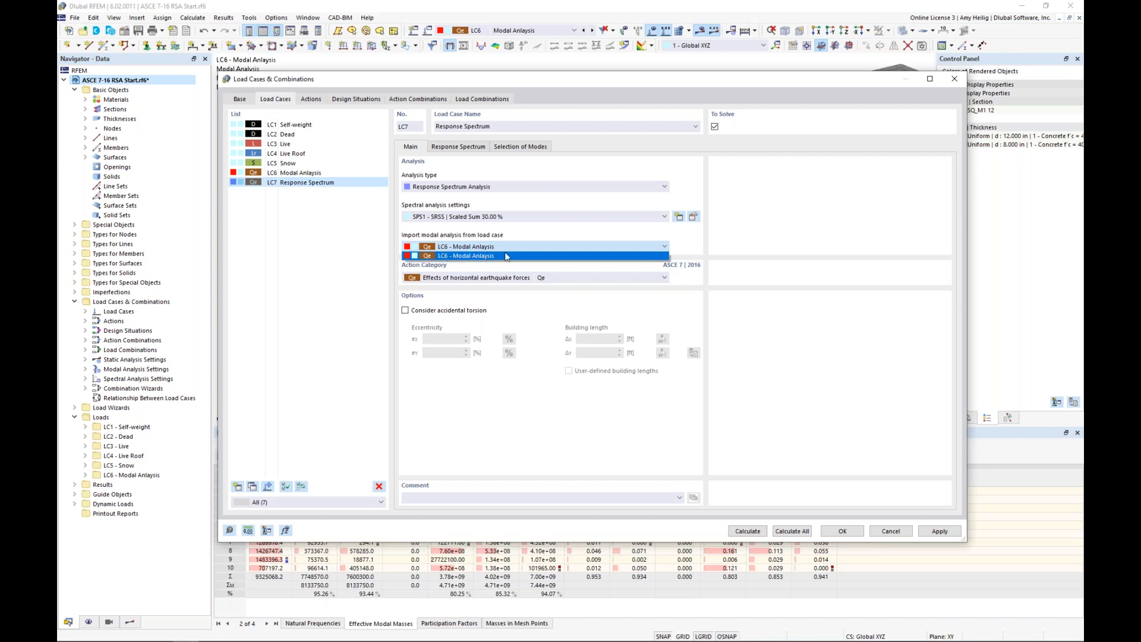
pyautogui.click(523, 234)
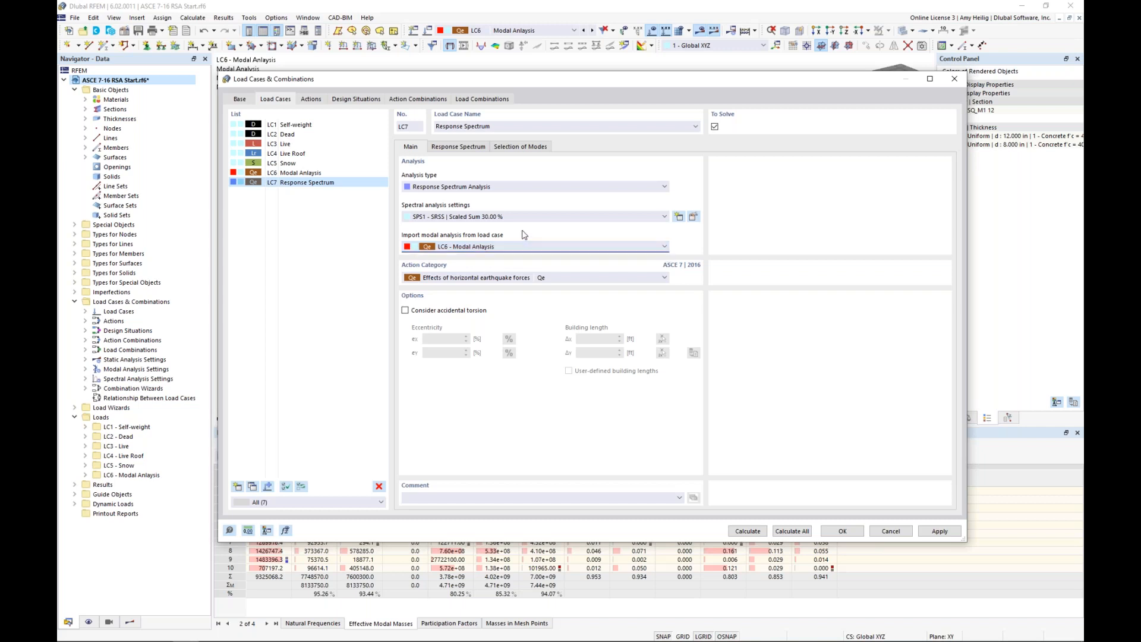
pyautogui.click(488, 278)
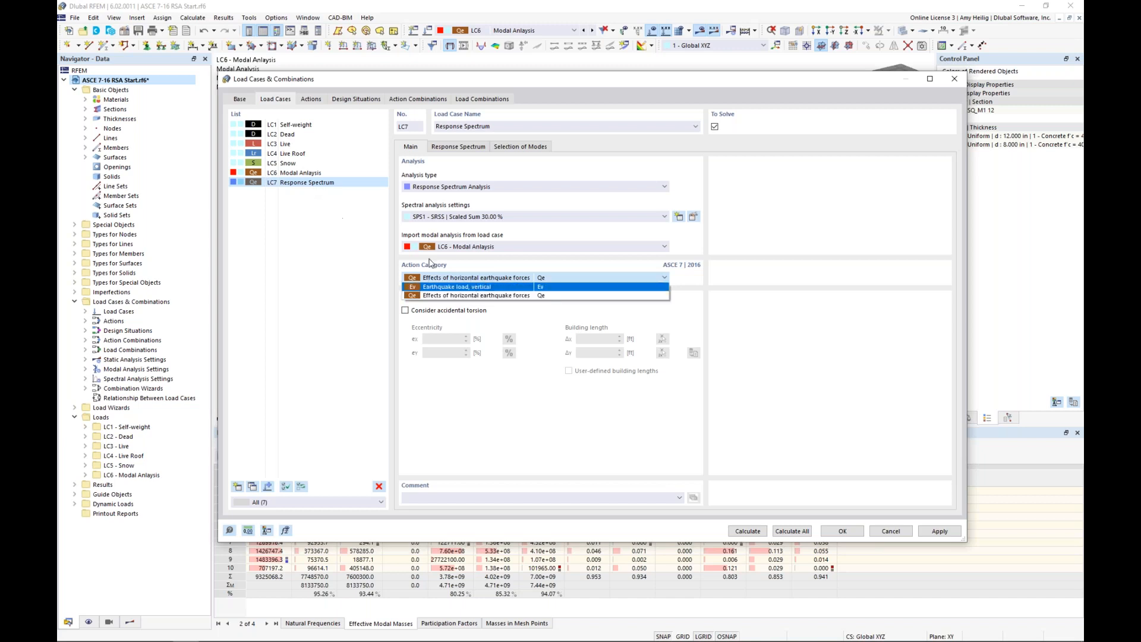
pyautogui.click(466, 263)
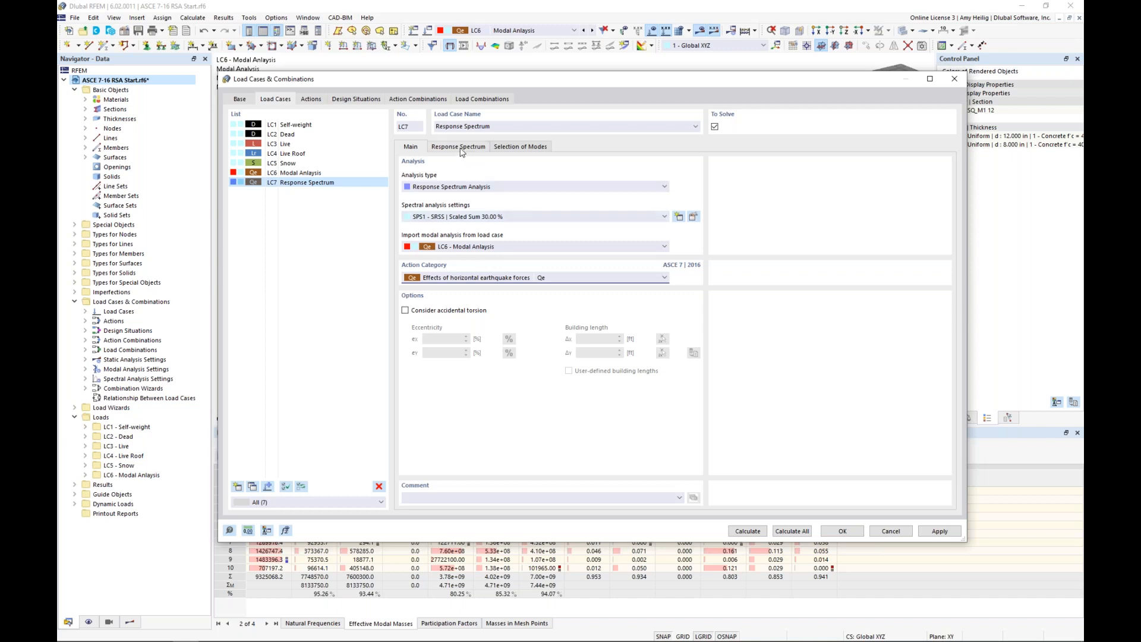
# Step: Assign response spectrum RS1 to the X and Y directions of load case LC7 and open RS1 for editing
pyautogui.click(461, 148)
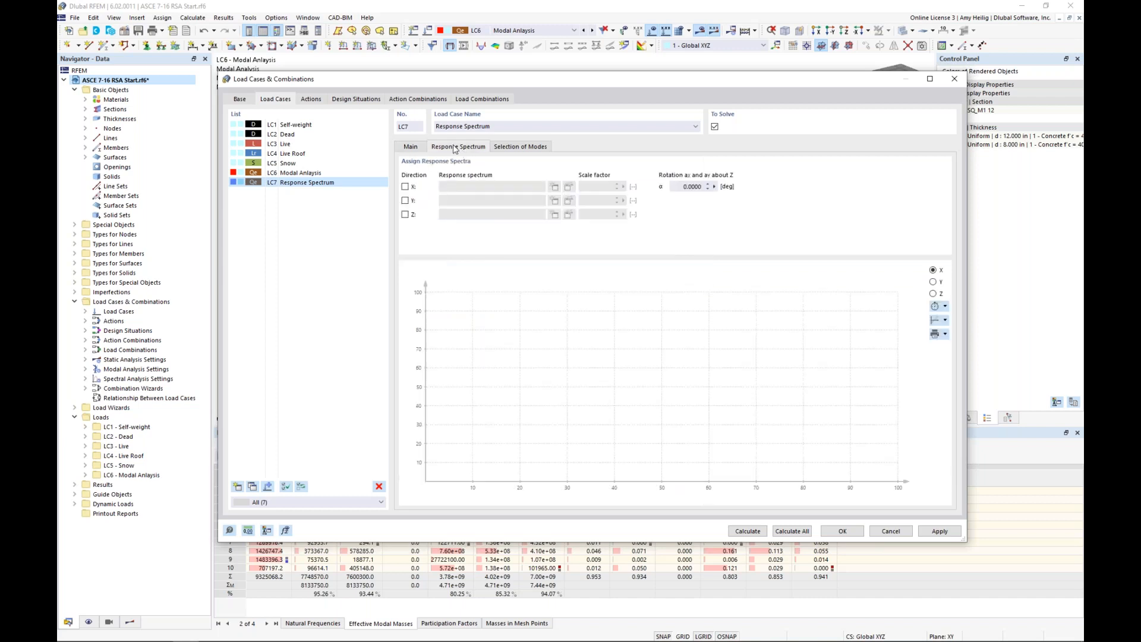
pyautogui.click(405, 187)
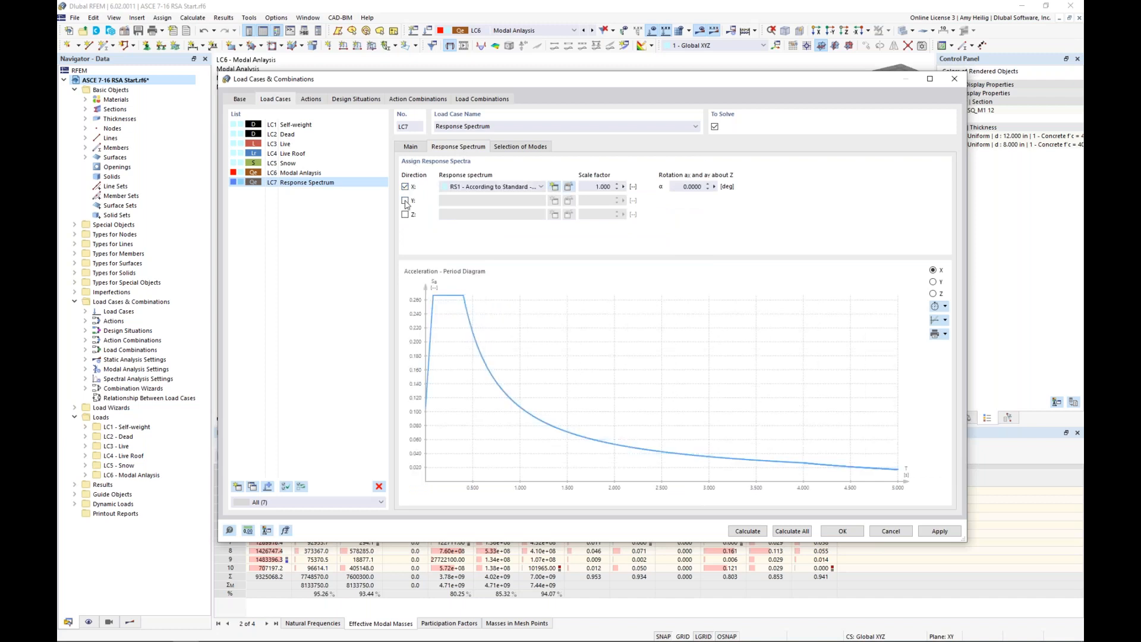
pyautogui.click(406, 201)
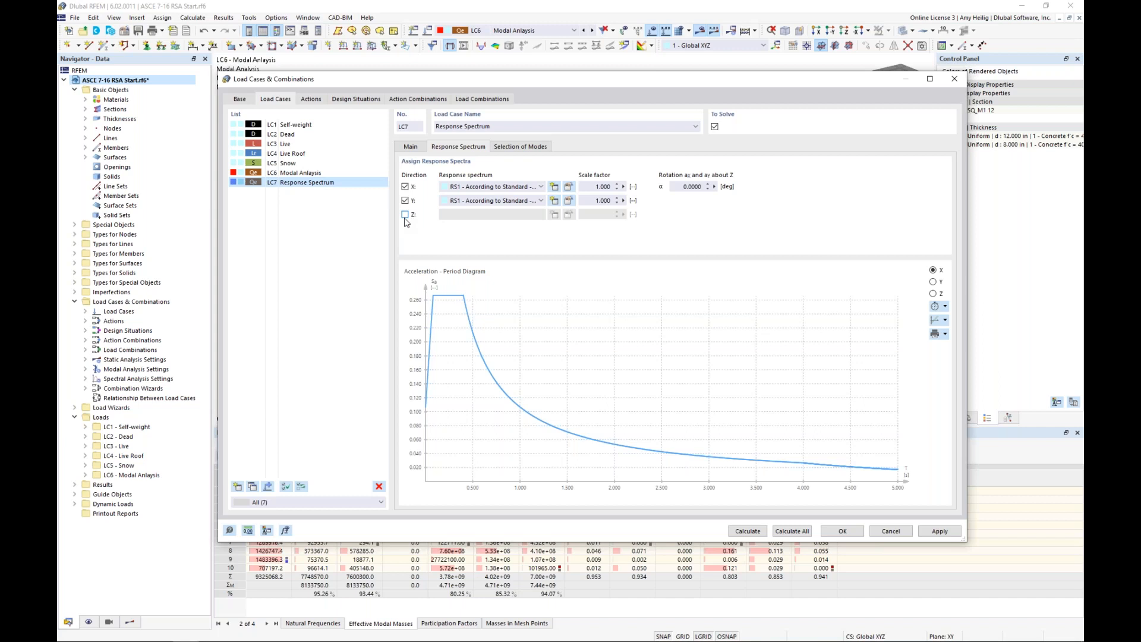
pyautogui.click(569, 188)
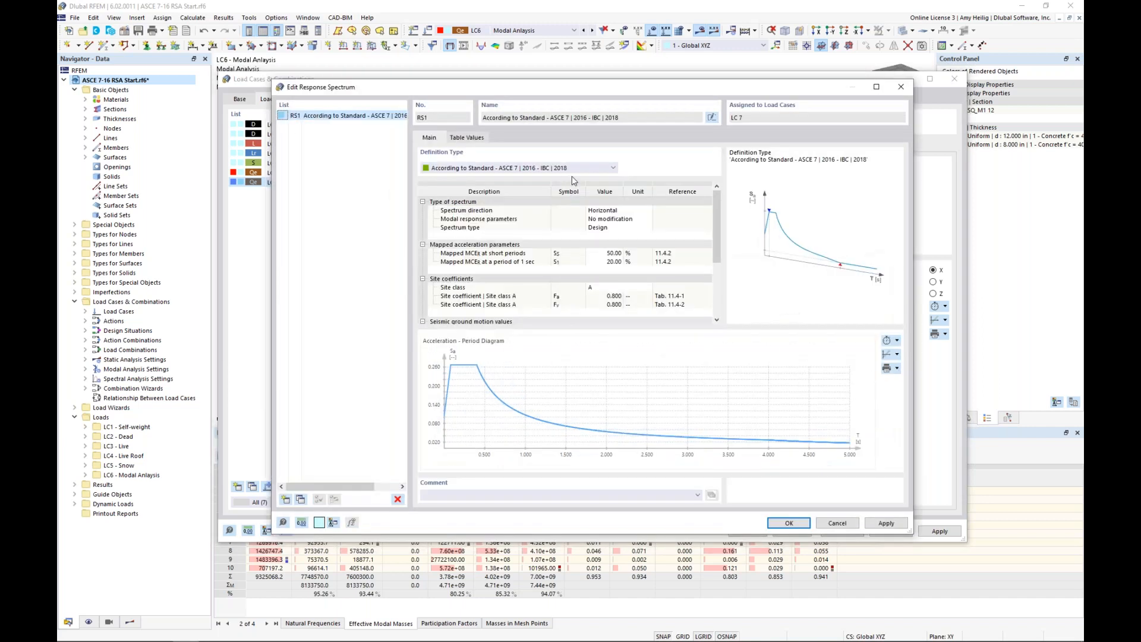
# Step: Try out the definition types User-Defined and Generate from Accelerogram for response spectrum RS1
pyautogui.click(577, 169)
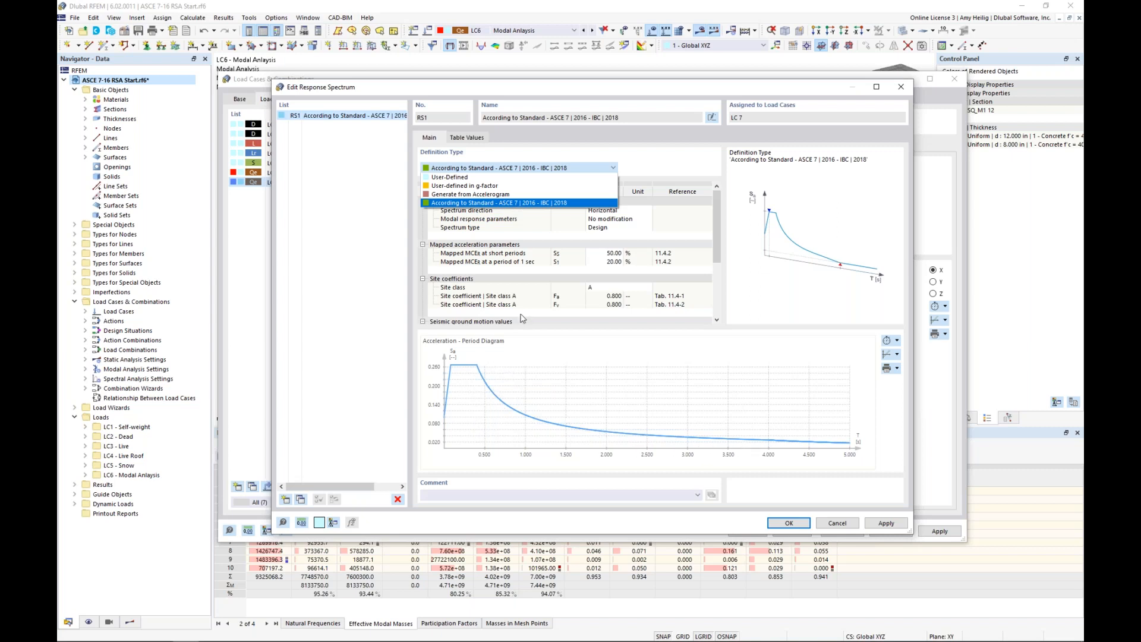
pyautogui.click(483, 183)
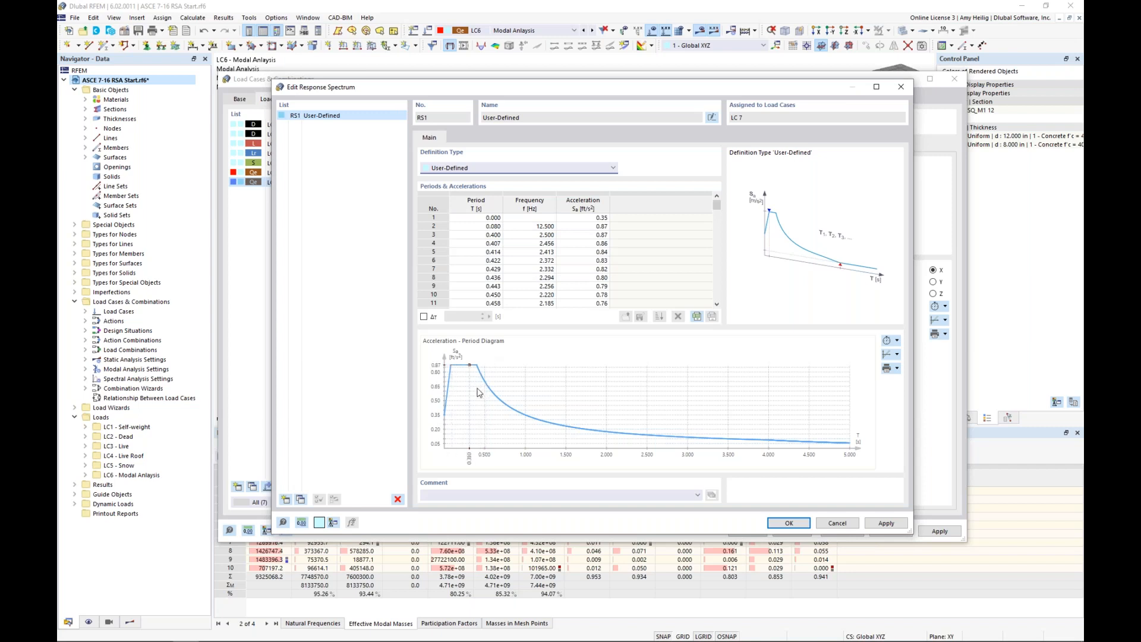
pyautogui.click(579, 167)
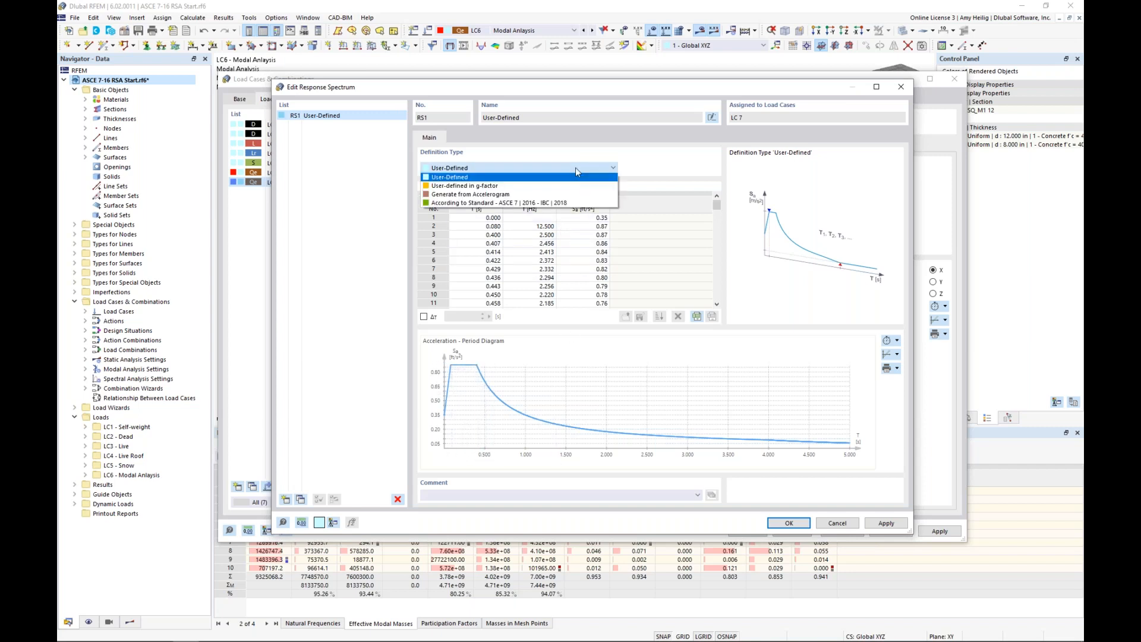
pyautogui.click(559, 195)
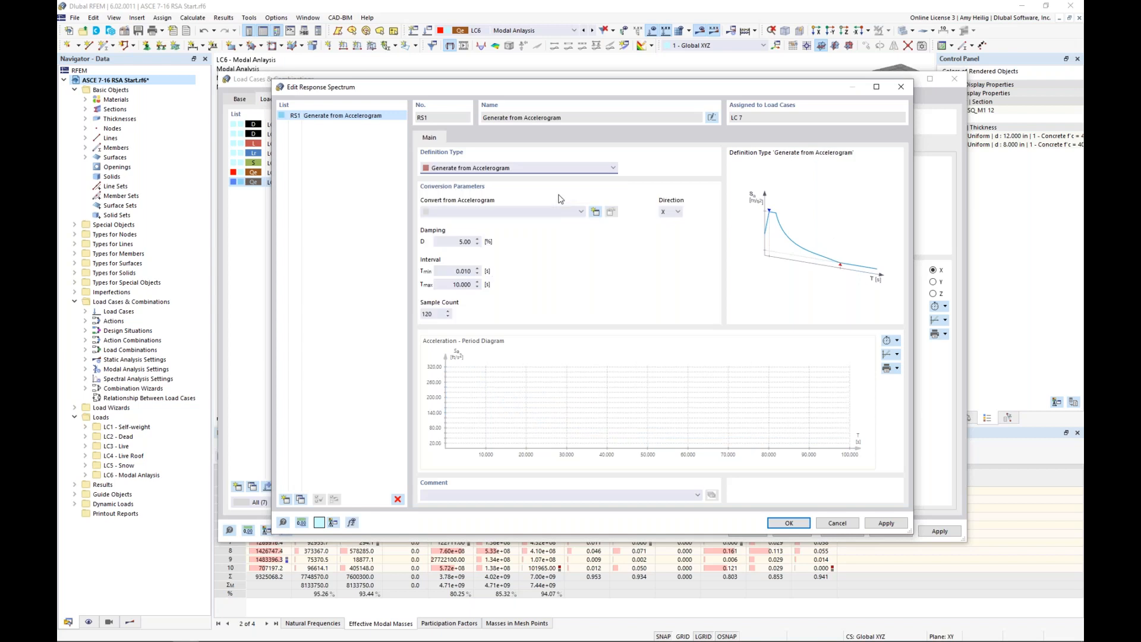
# Step: Start a new accelerogram with the definition type From Library and open the accelerogram library
pyautogui.click(596, 212)
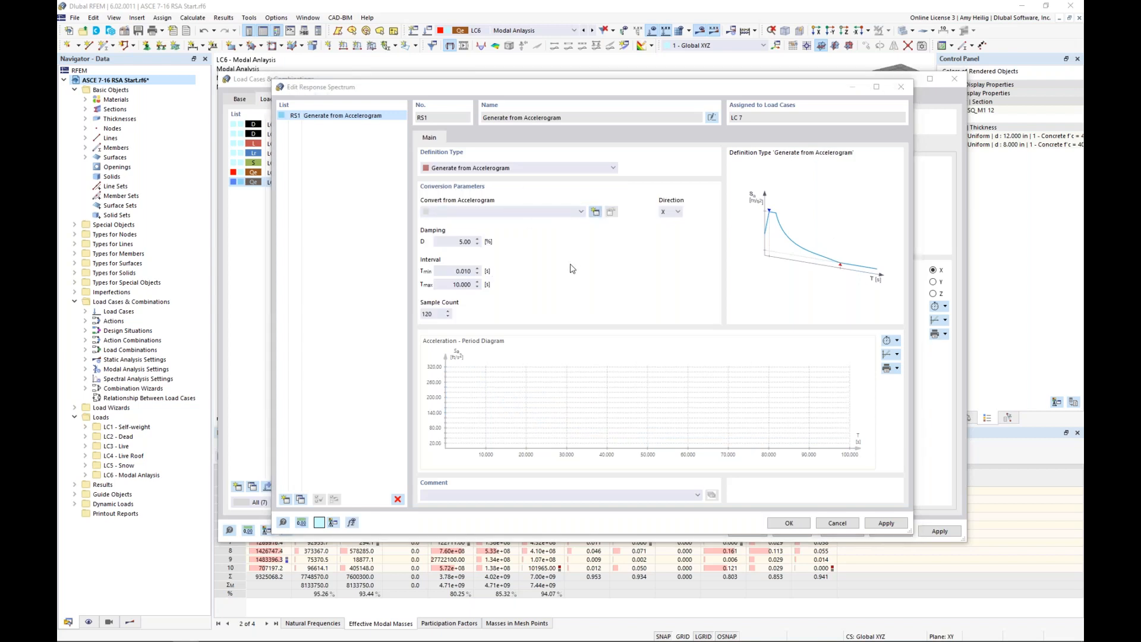
pyautogui.click(576, 167)
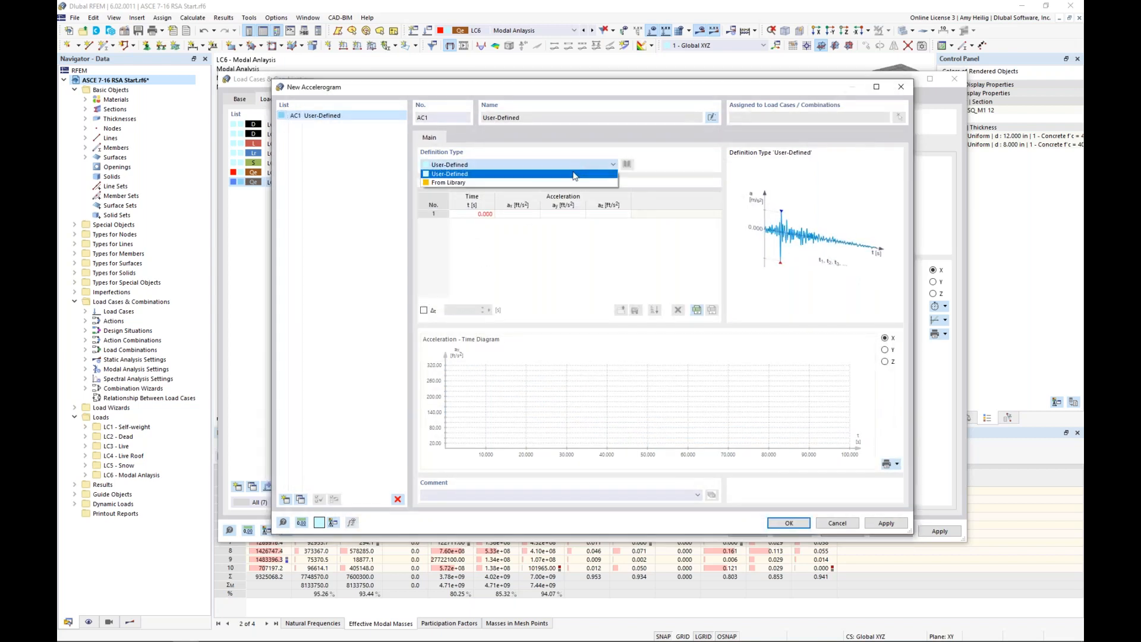
pyautogui.click(576, 183)
pyautogui.click(629, 167)
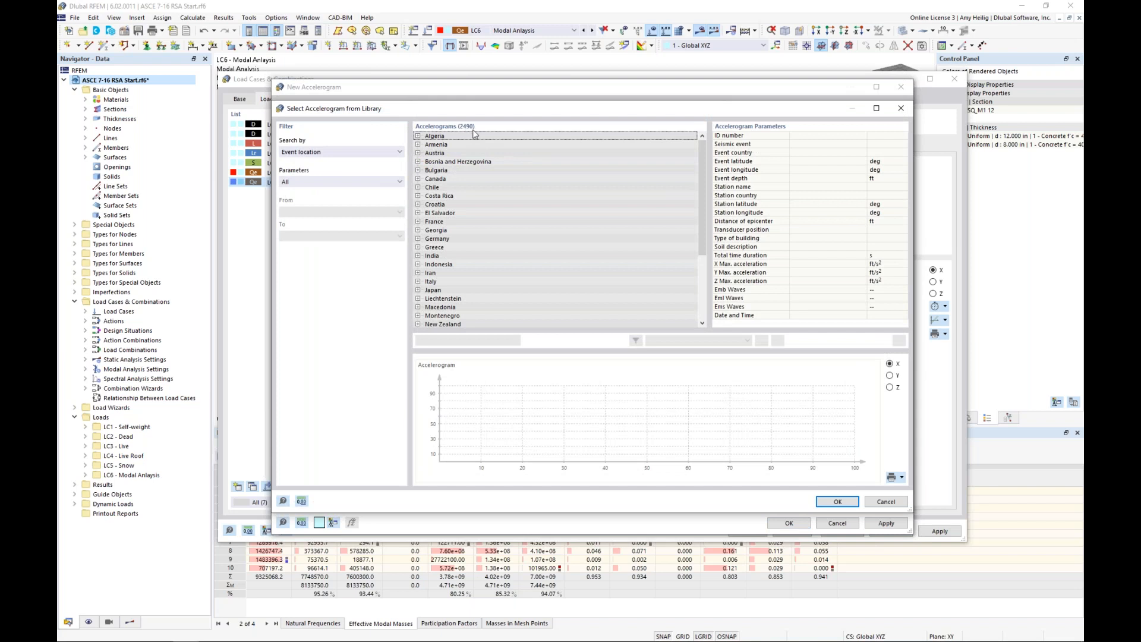
# Step: Examine the United States accelerograms in the library, including the Denali records from Anchorage and the Alaska TAPS pump stations
pyautogui.scroll(-1, 474, 169)
pyautogui.scroll(-3, 474, 169)
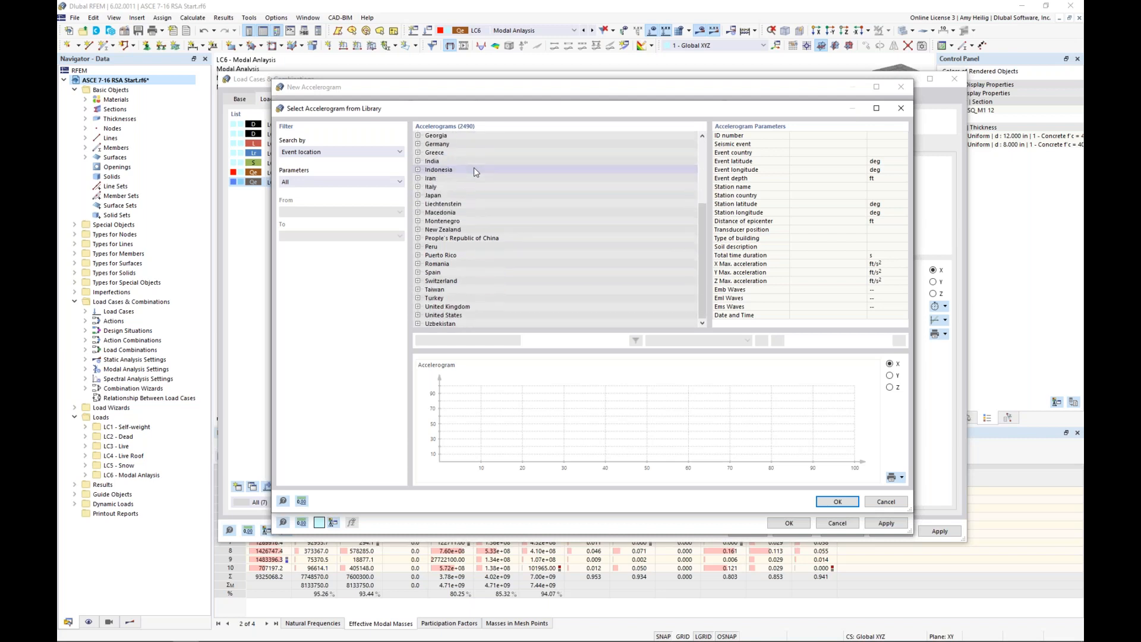
pyautogui.click(417, 315)
pyautogui.scroll(-3, 529, 240)
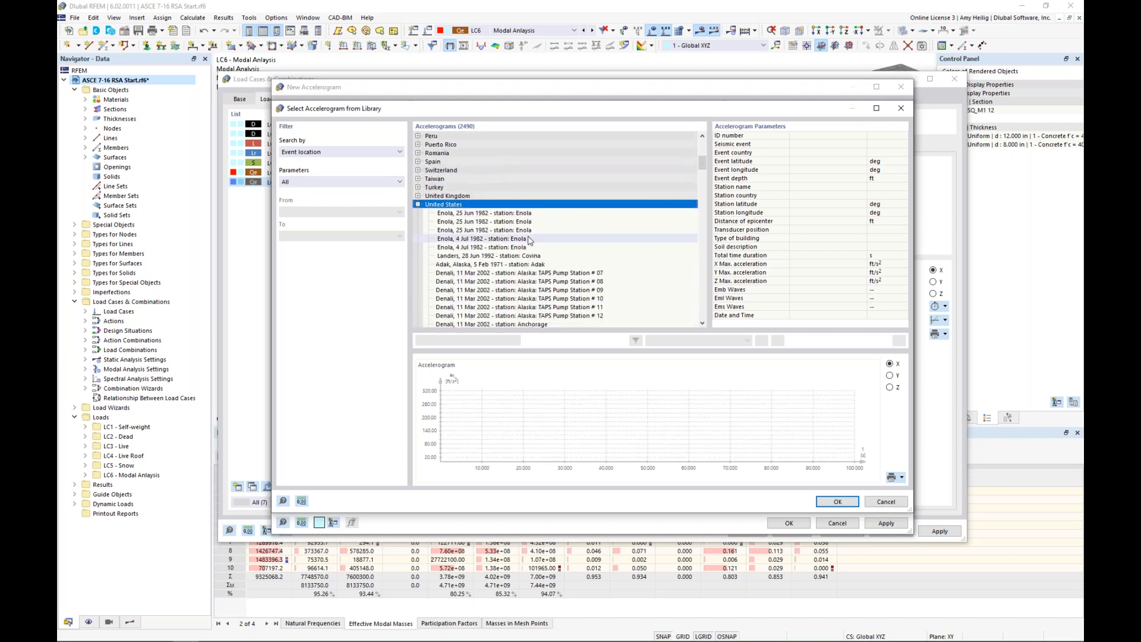
pyautogui.click(529, 240)
pyautogui.click(528, 266)
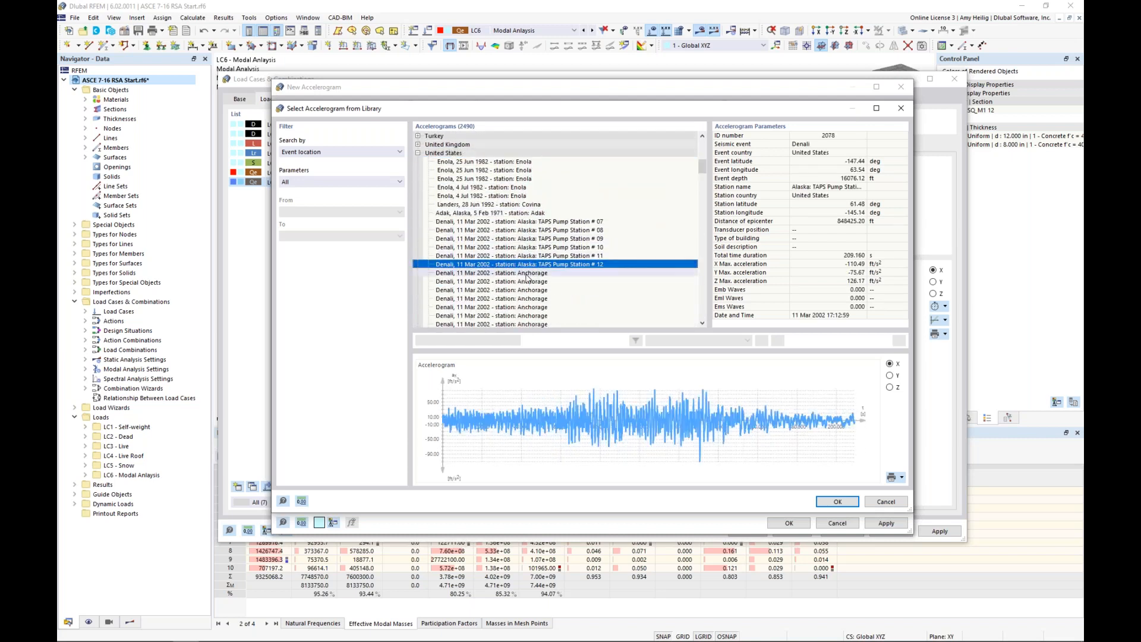
pyautogui.click(527, 282)
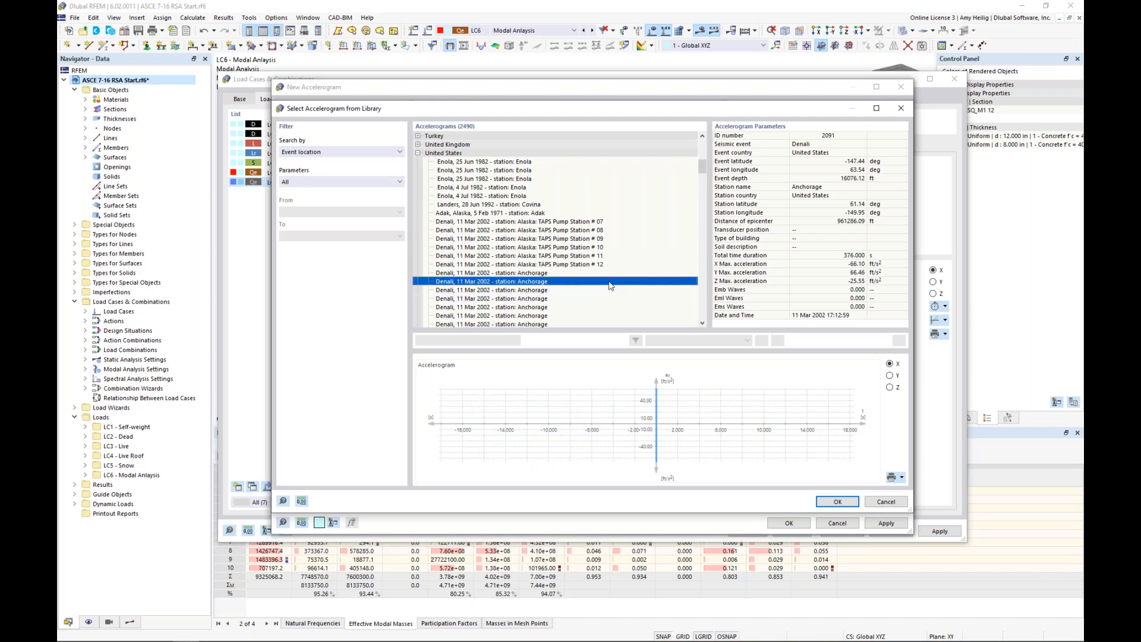
pyautogui.click(589, 249)
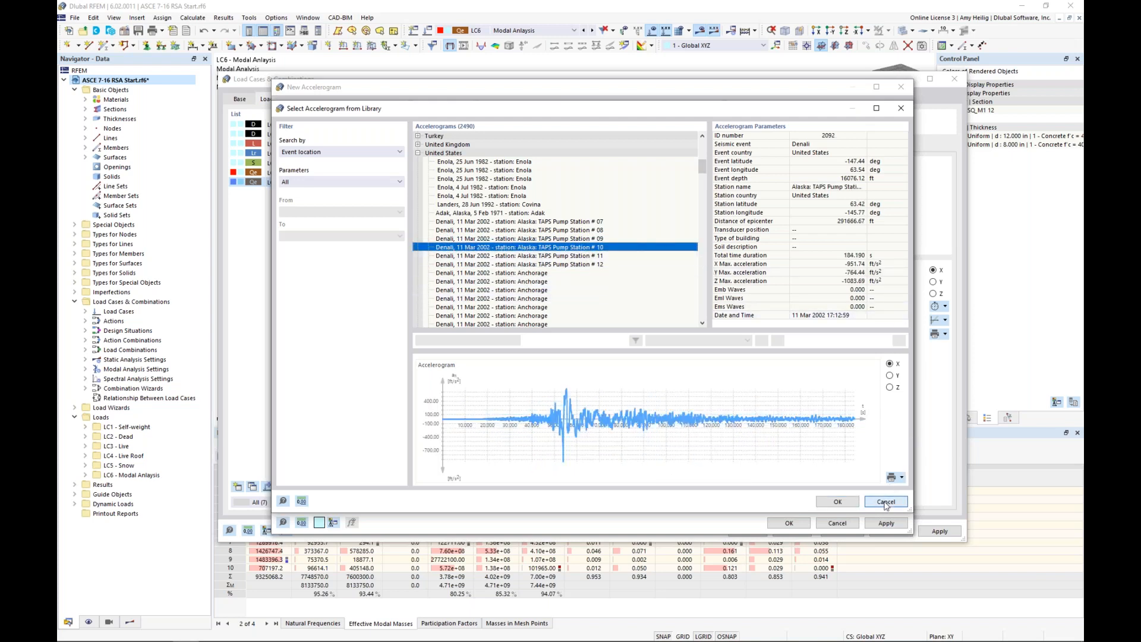
# Step: Discard the new accelerogram and set RS1's definition type back to According to Standard - ASCE 7 | 2016 - IBC | 2018
pyautogui.click(837, 502)
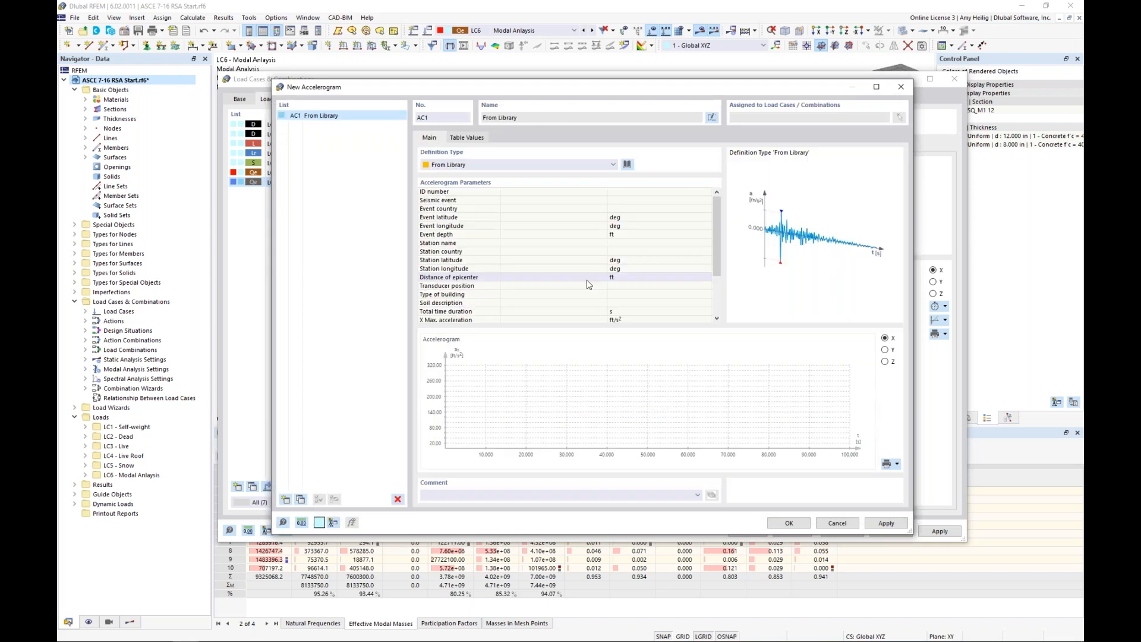
pyautogui.click(838, 522)
pyautogui.click(483, 168)
pyautogui.click(491, 204)
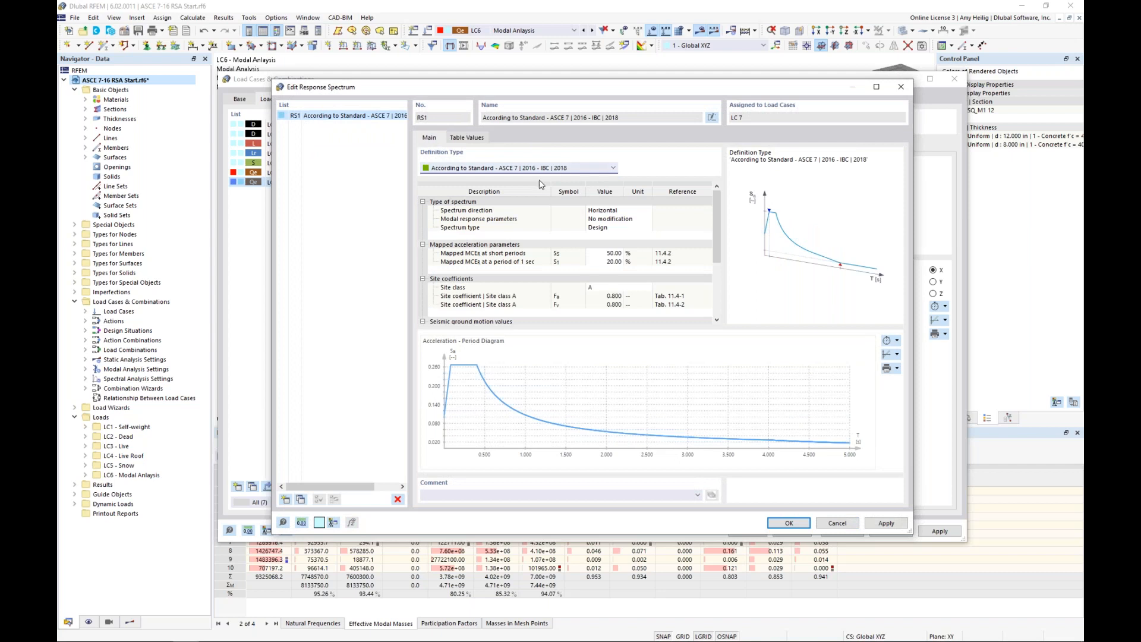
# Step: Examine the spectrum direction options of response spectrum RS1 without changing the selection
pyautogui.click(614, 212)
pyautogui.click(647, 211)
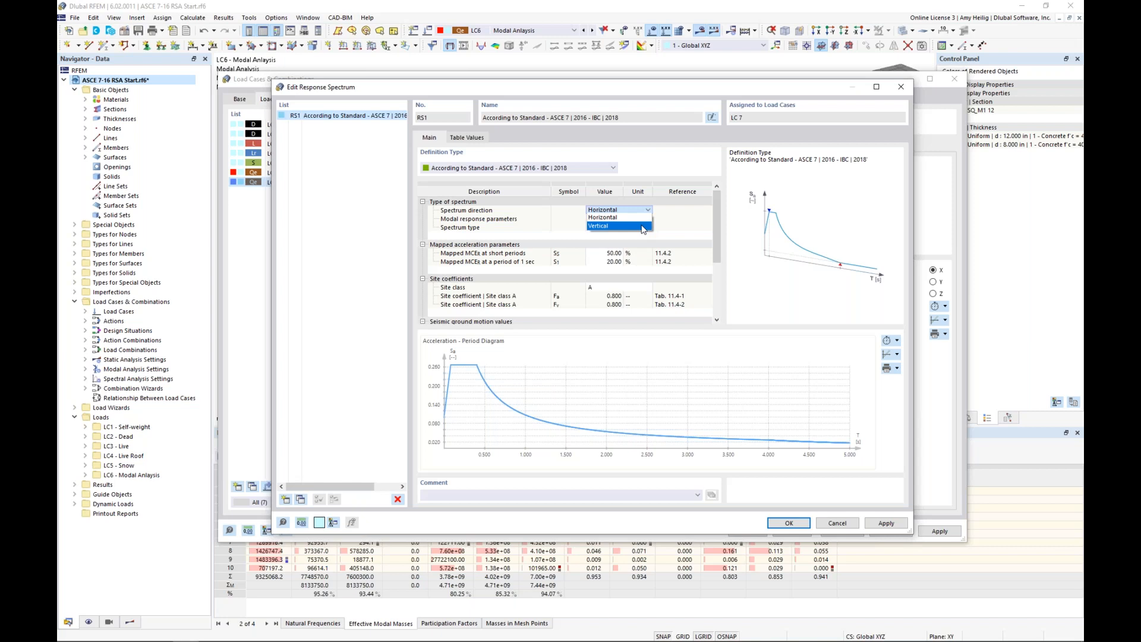
pyautogui.click(678, 219)
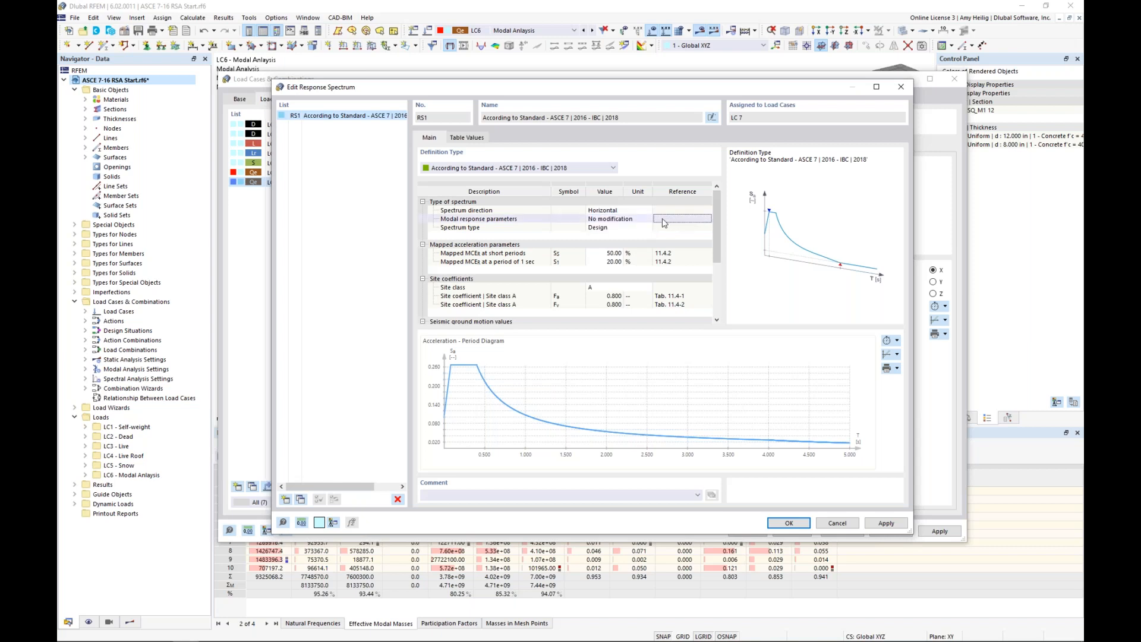
# Step: Try the Force related modal response parameters for RS1 and review the resulting importance and response modification factors
pyautogui.click(615, 219)
pyautogui.click(649, 220)
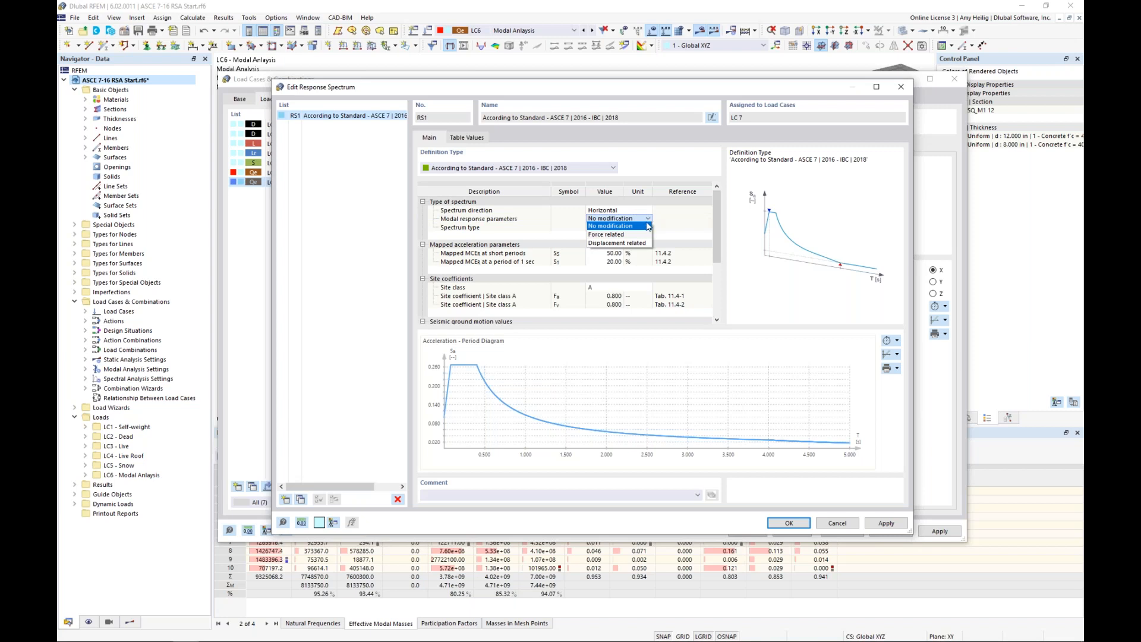
pyautogui.click(633, 235)
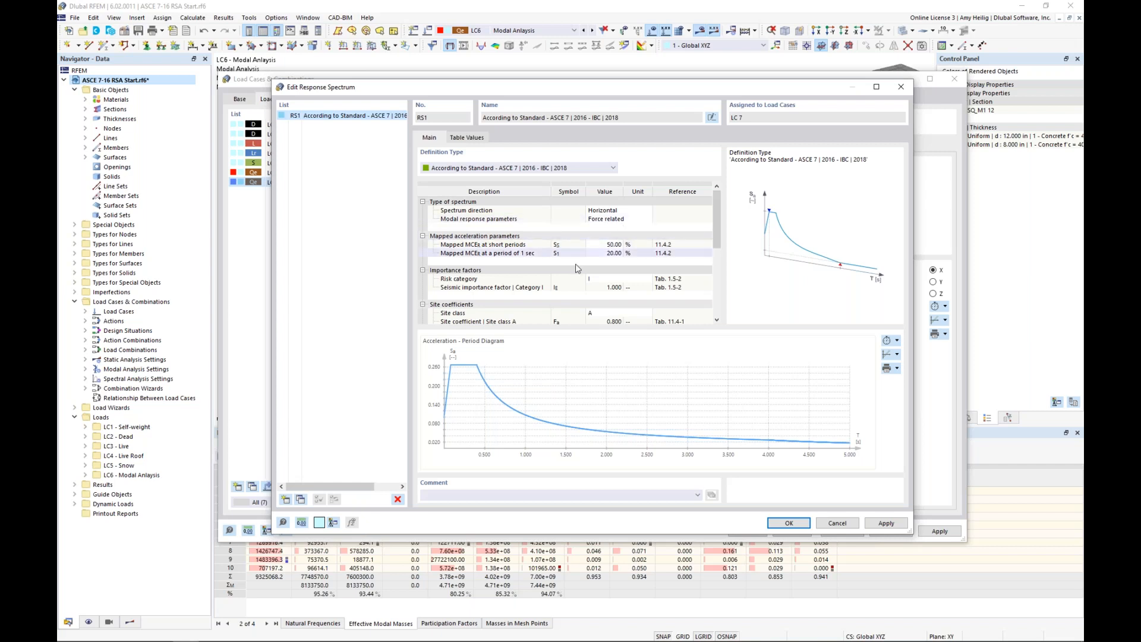
pyautogui.scroll(-1, 577, 284)
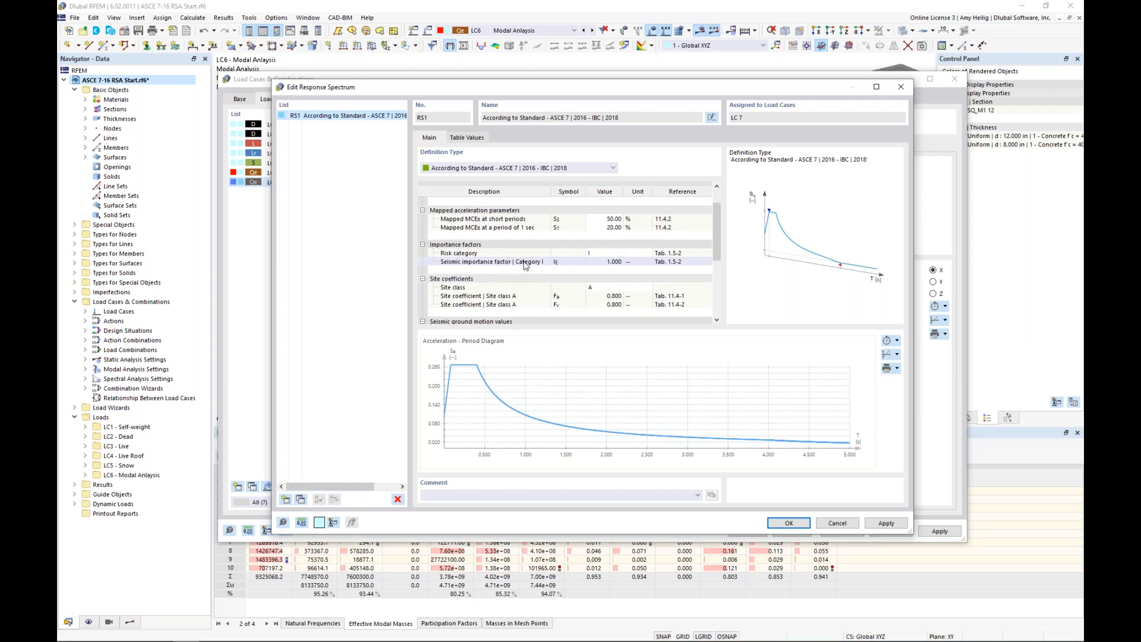
pyautogui.scroll(-3, 535, 267)
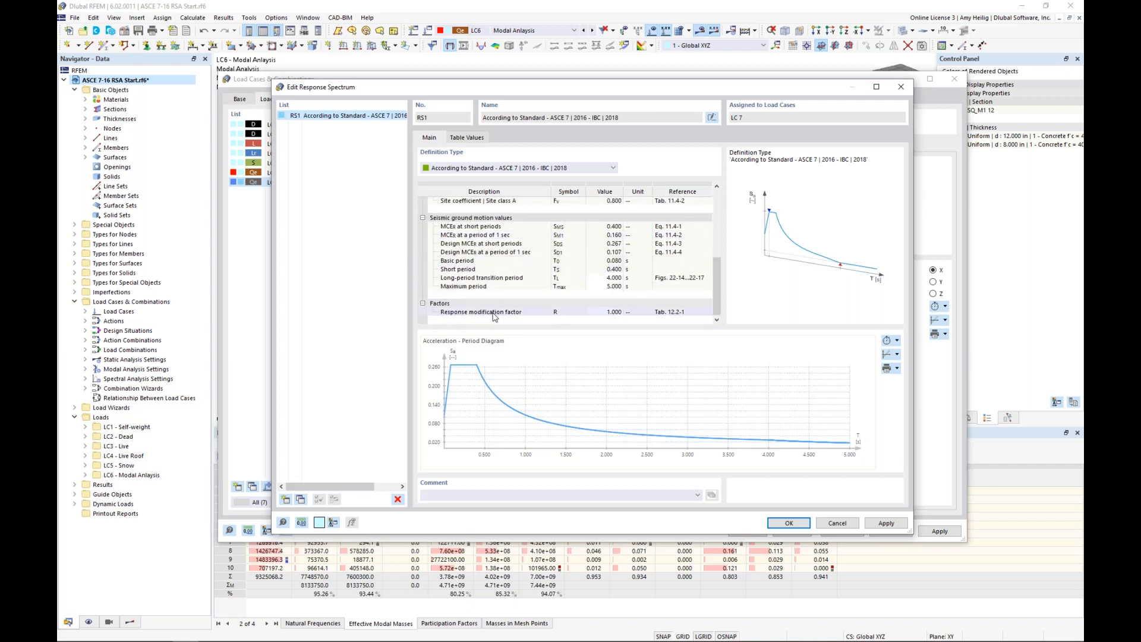
pyautogui.scroll(3, 579, 317)
# Step: Try the Displacement related modal response parameters for RS1 and review the deflection amplification factor
pyautogui.click(648, 221)
pyautogui.click(647, 221)
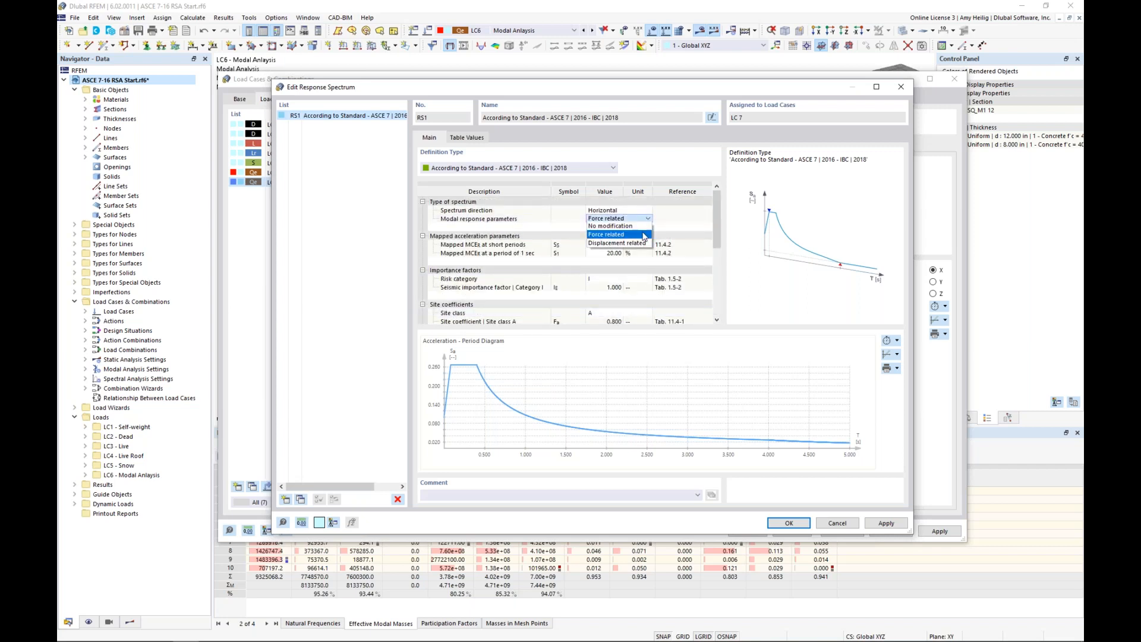
pyautogui.click(640, 242)
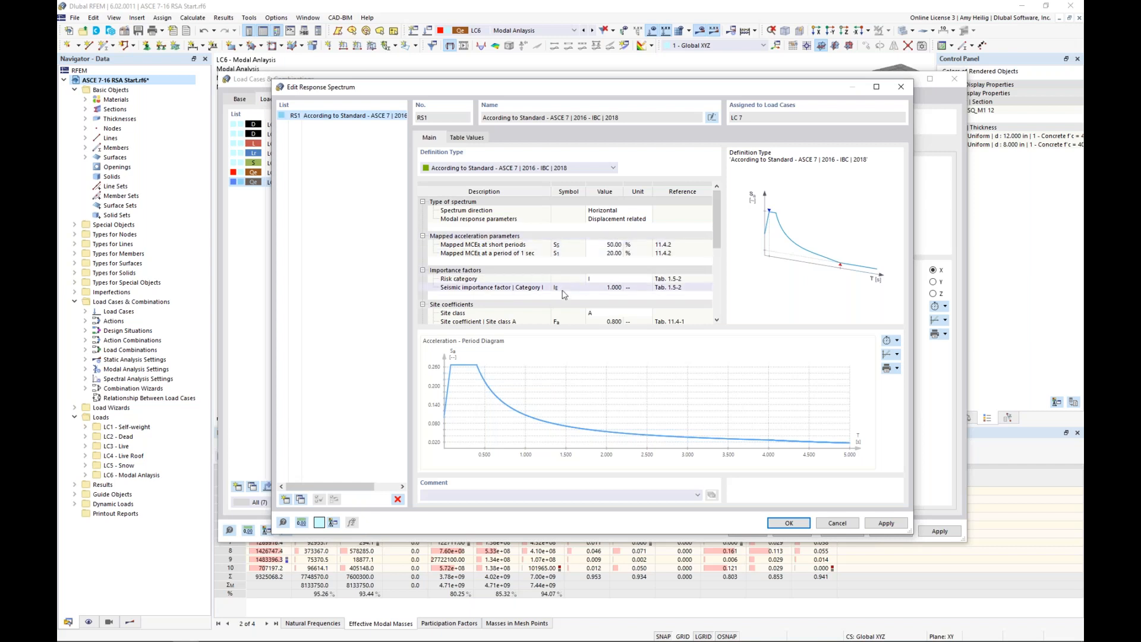
pyautogui.scroll(-5, 564, 293)
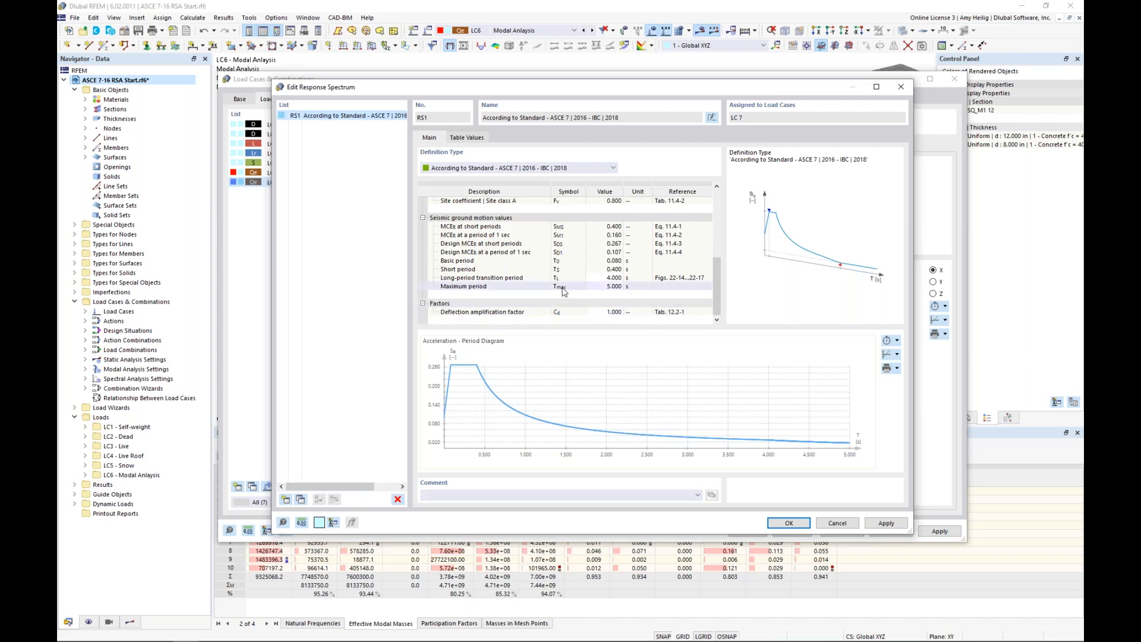
# Step: Set the modal response parameters of RS1 back to No modification
pyautogui.scroll(5, 564, 291)
pyautogui.click(621, 220)
pyautogui.click(635, 224)
pyautogui.click(636, 230)
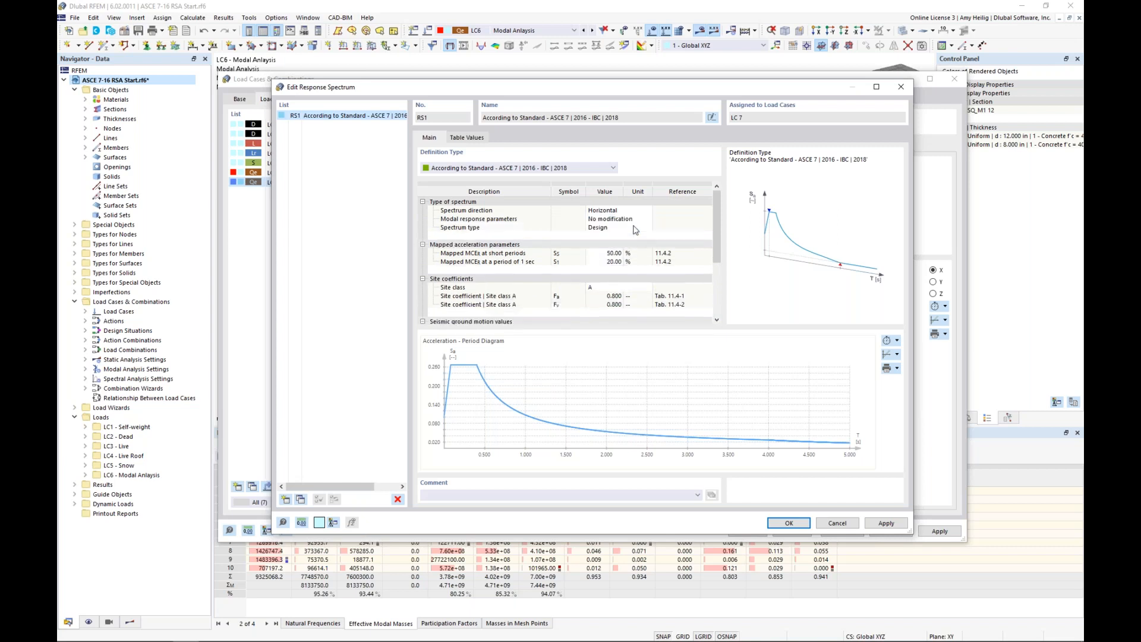
# Step: Examine the spectrum type options of RS1 and keep Design selected
pyautogui.click(629, 229)
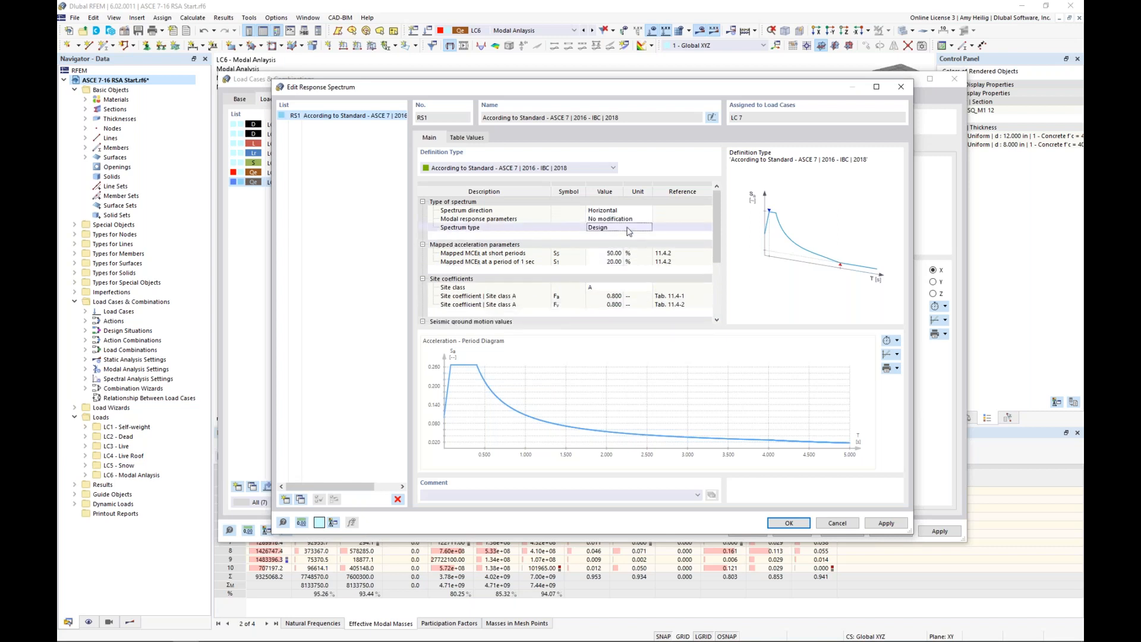
pyautogui.click(647, 227)
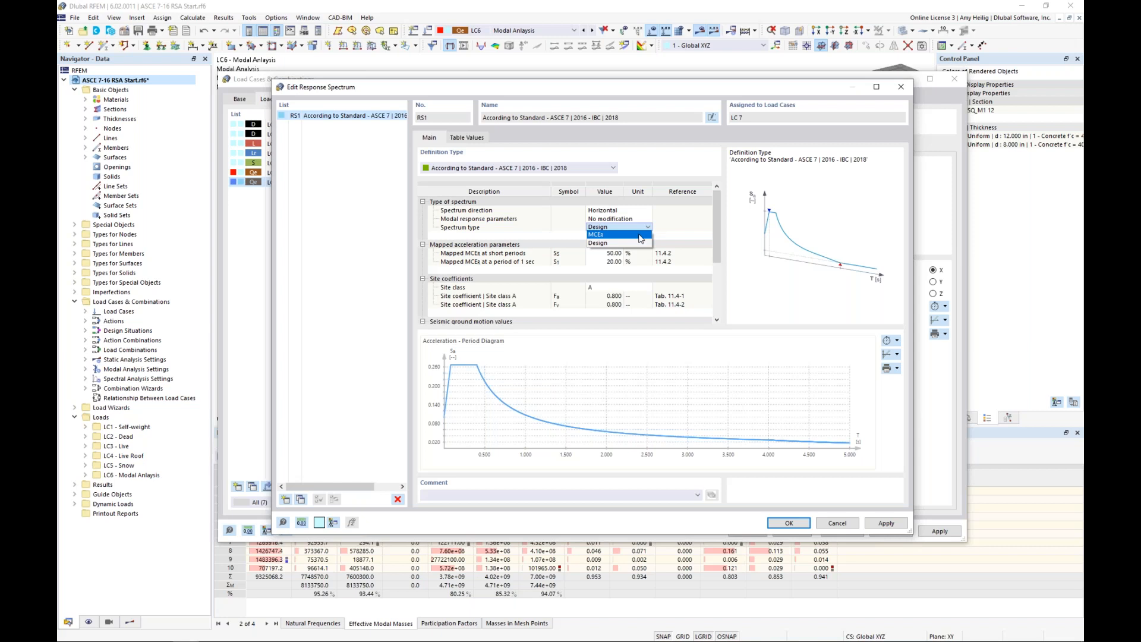
pyautogui.click(687, 241)
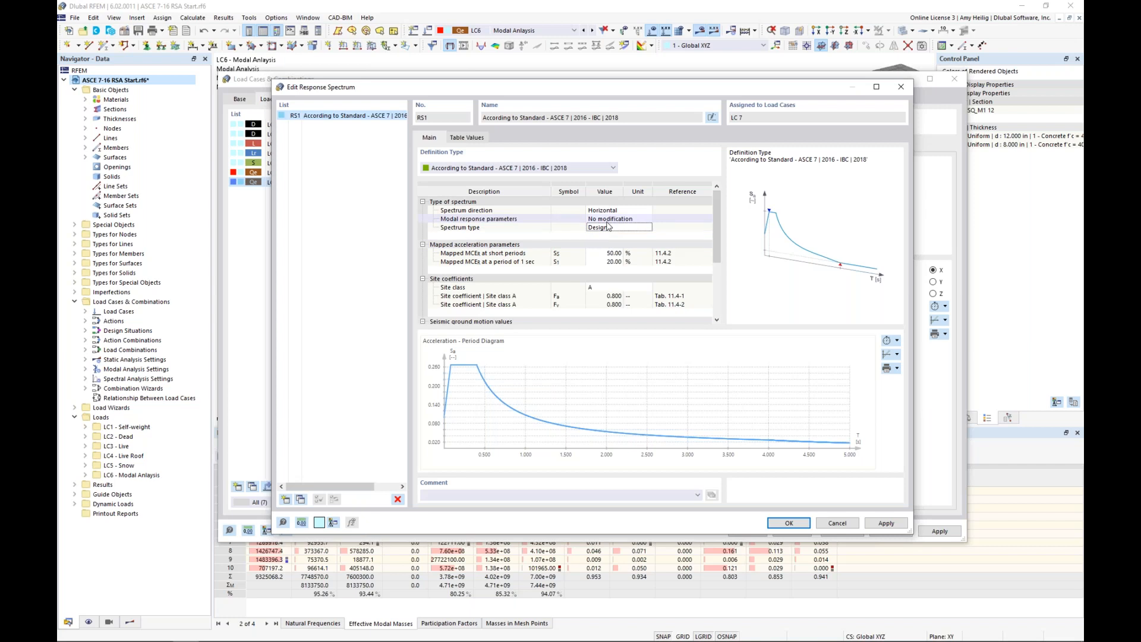
# Step: Set the site class of RS1 to C and review the site coefficients and seismic ground motion values
pyautogui.scroll(-1, 614, 257)
pyautogui.click(615, 262)
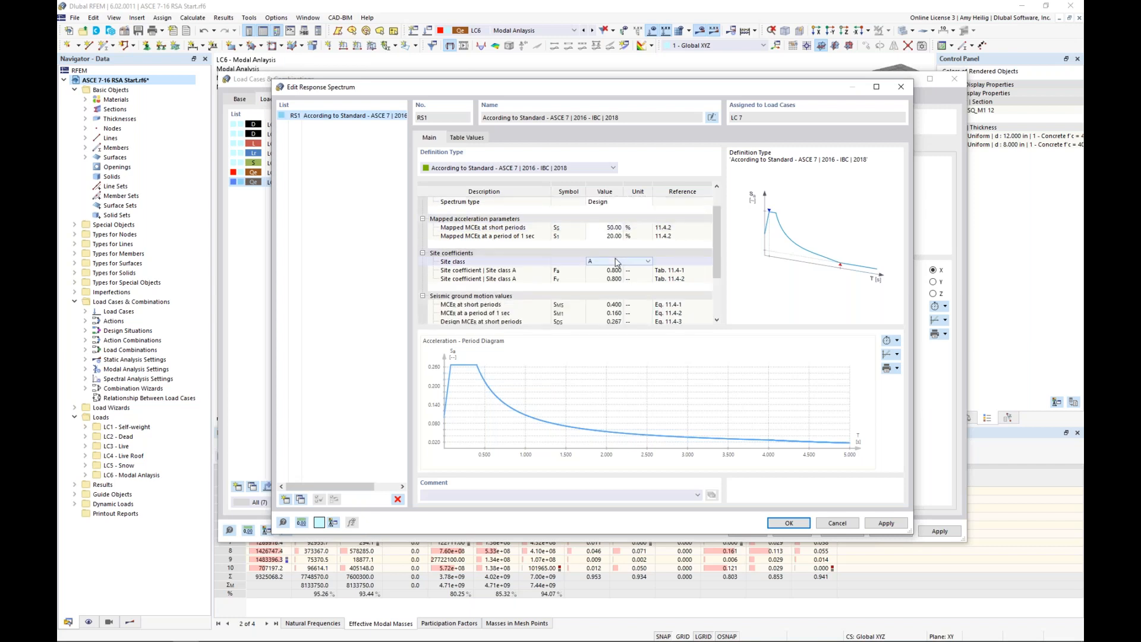
pyautogui.click(649, 262)
pyautogui.click(636, 286)
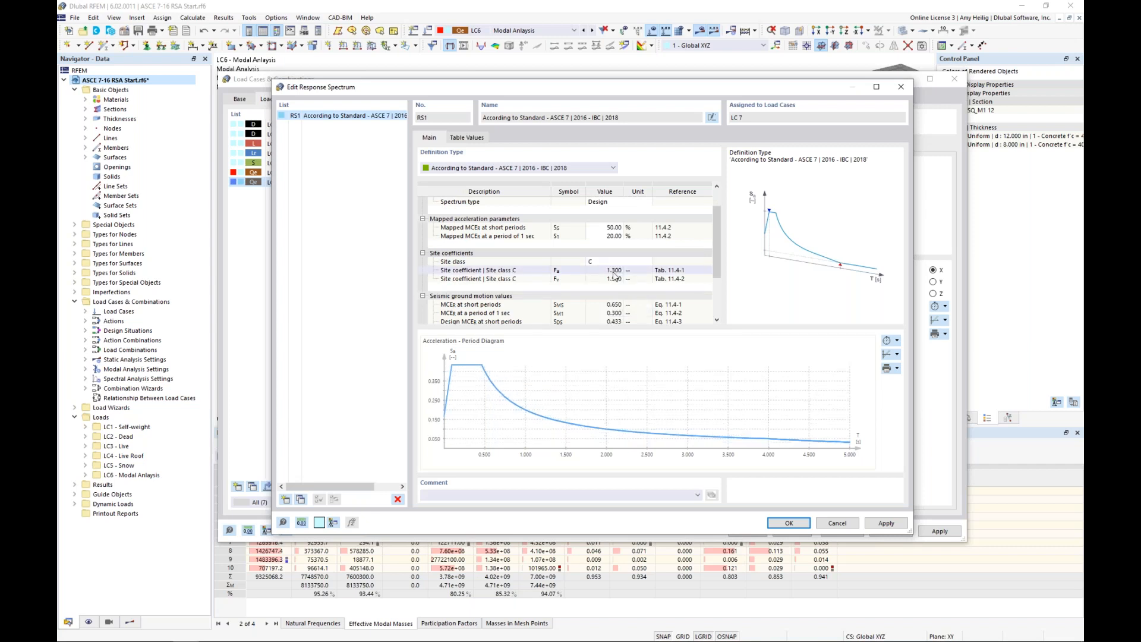
pyautogui.moveTo(715, 240); pyautogui.dragTo(711, 283)
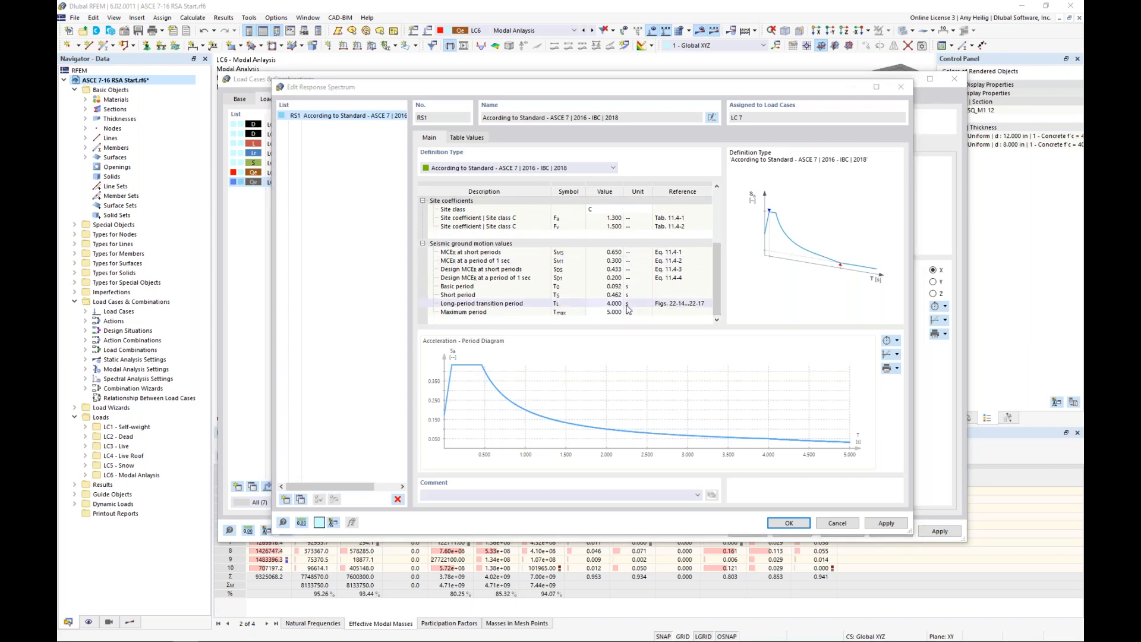
# Step: Switch to the web browser and examine Dlubal's online seismic load map for Philadelphia
pyautogui.press('super+Tab')
pyautogui.click(322, 327)
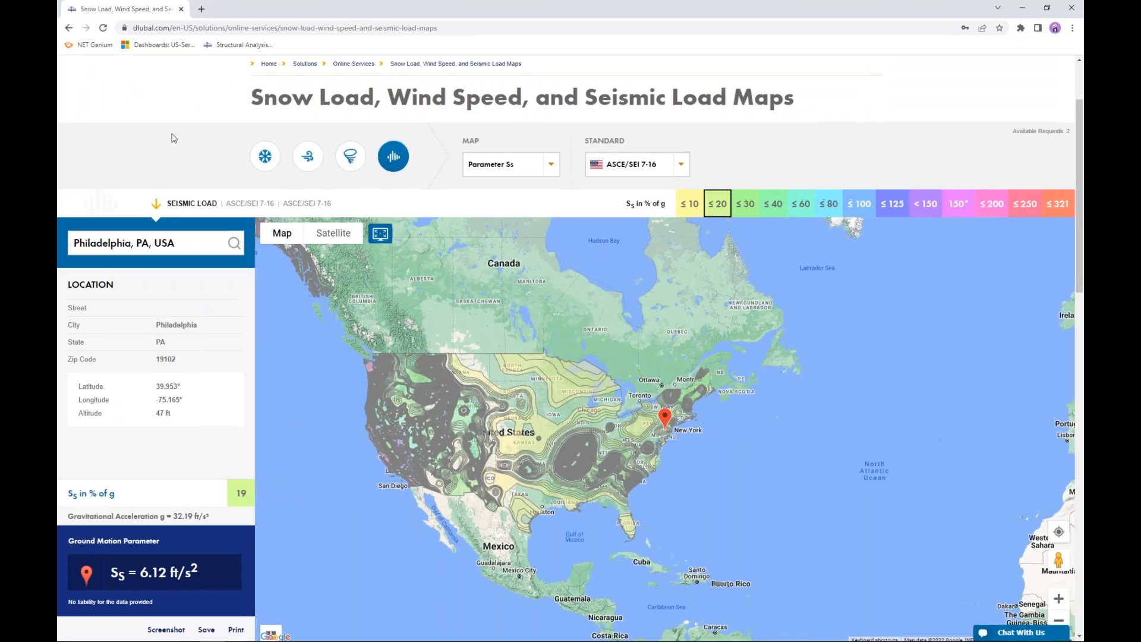
pyautogui.scroll(2, 172, 138)
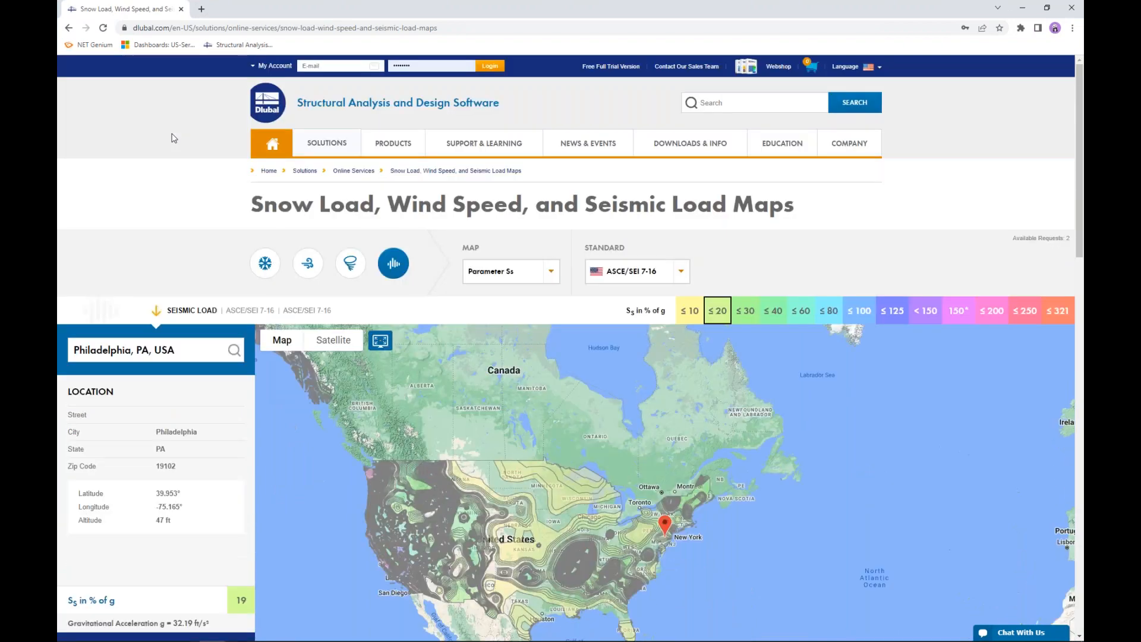
pyautogui.moveTo(312, 150)
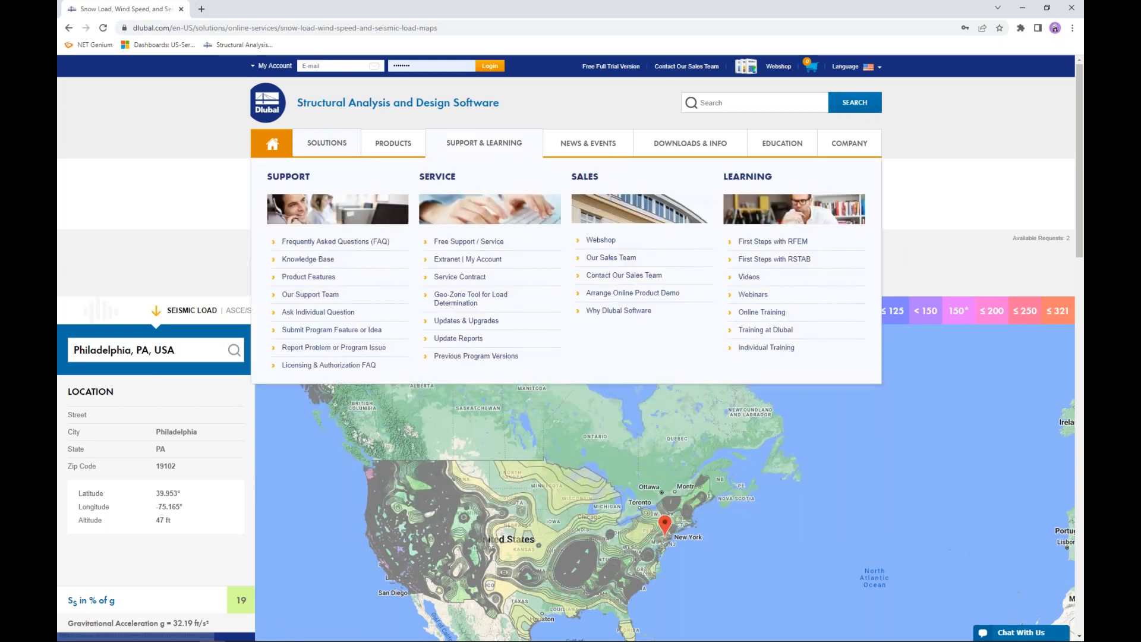
pyautogui.scroll(-1, 168, 135)
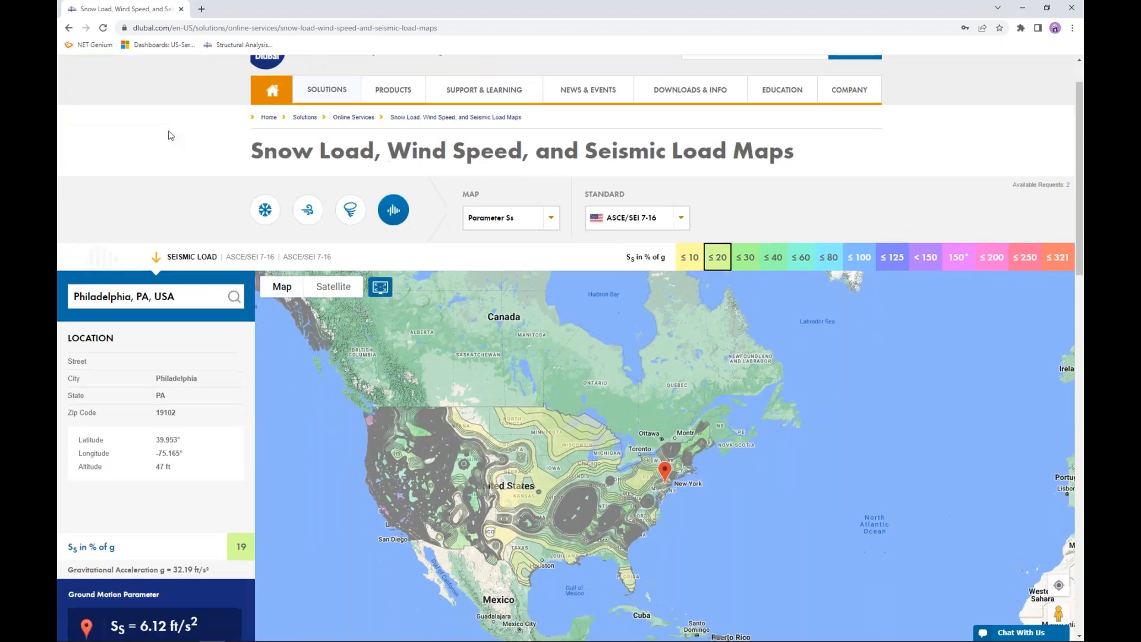
# Step: Browse the standards available for the seismic load map, keeping ASCE/SEI 7-16
pyautogui.click(687, 220)
pyautogui.scroll(-3, 685, 385)
pyautogui.moveTo(684, 381)
pyautogui.mouseDown()
pyautogui.moveTo(686, 343)
pyautogui.moveTo(687, 393)
pyautogui.mouseUp()
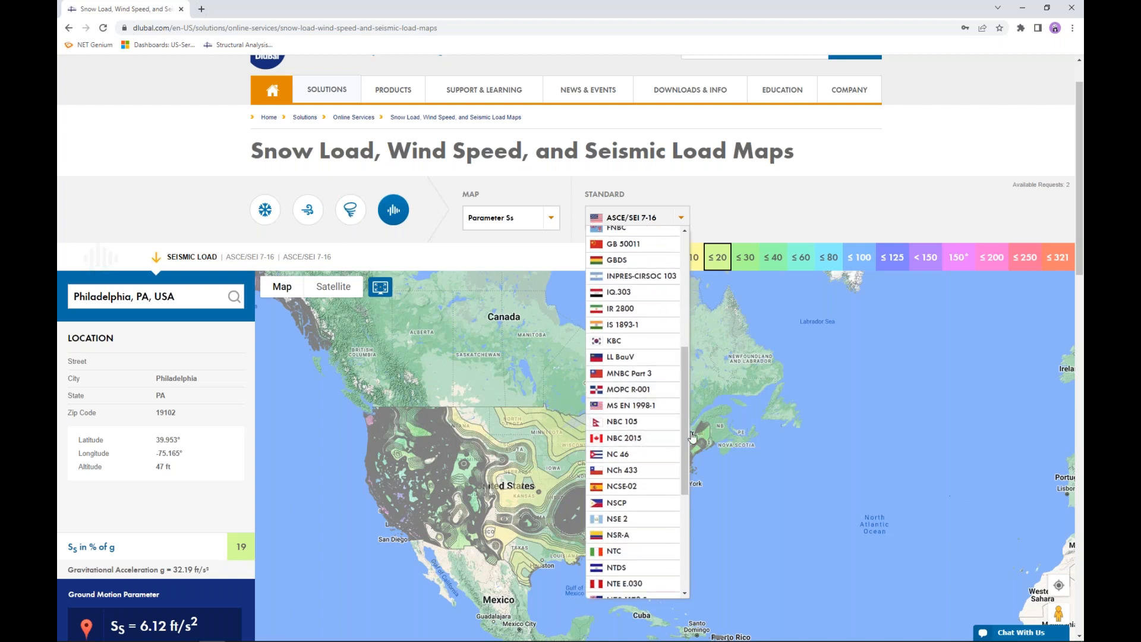
pyautogui.scroll(-2, 673, 426)
pyautogui.scroll(2, 673, 425)
pyautogui.click(752, 210)
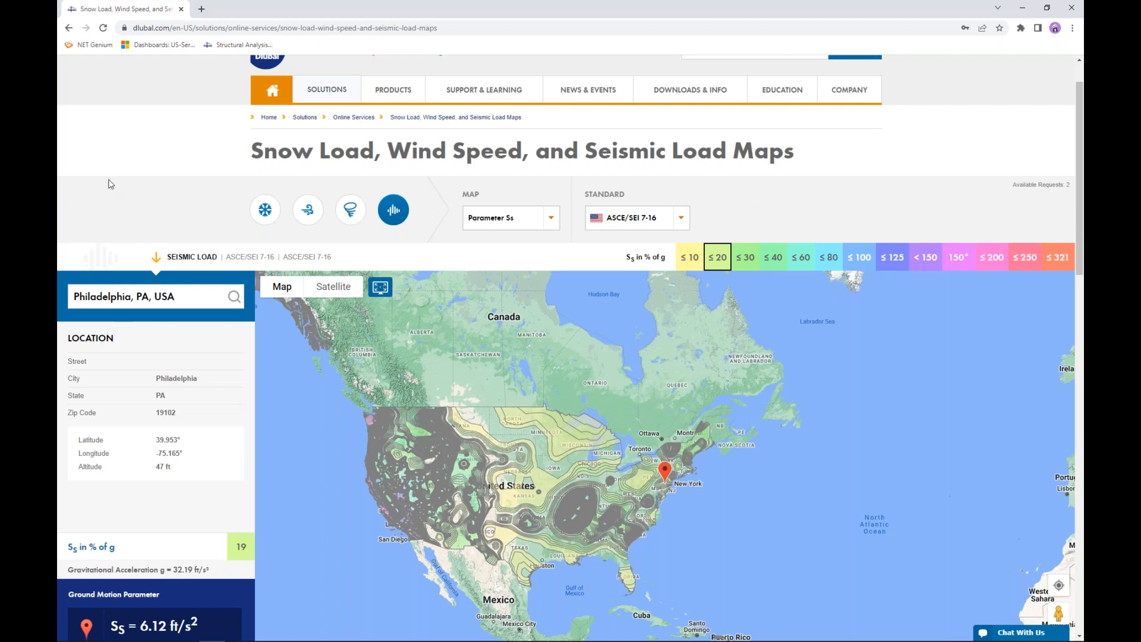
# Step: Examine the ground motion data for Philadelphia and the map parameters offered for ASCE/SEI 7-16
pyautogui.scroll(-2, 108, 185)
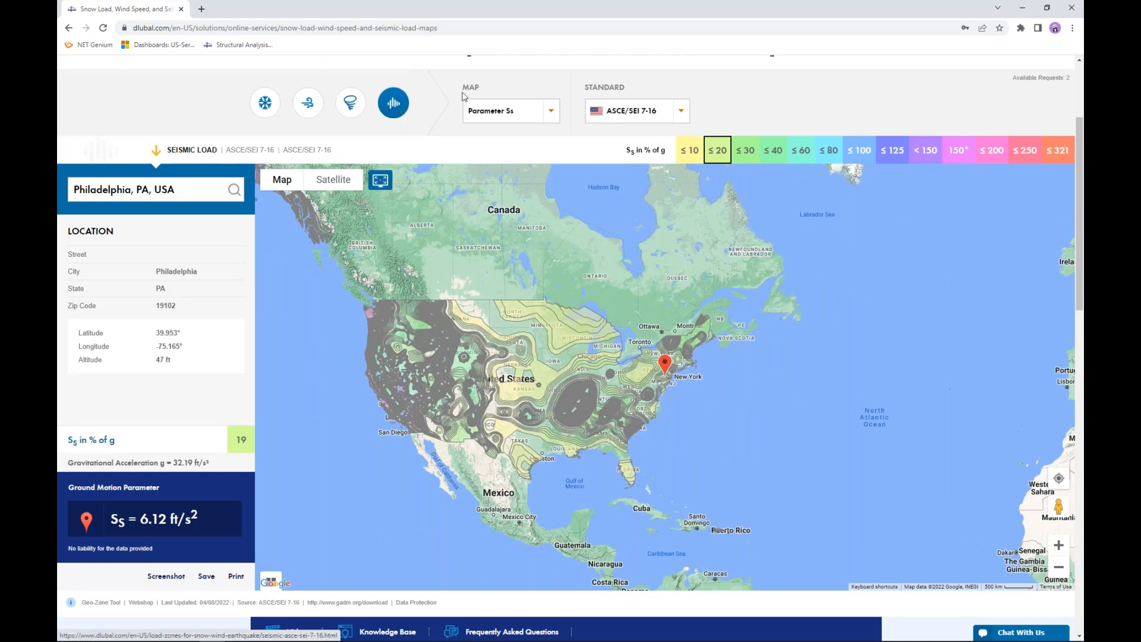
pyautogui.click(552, 116)
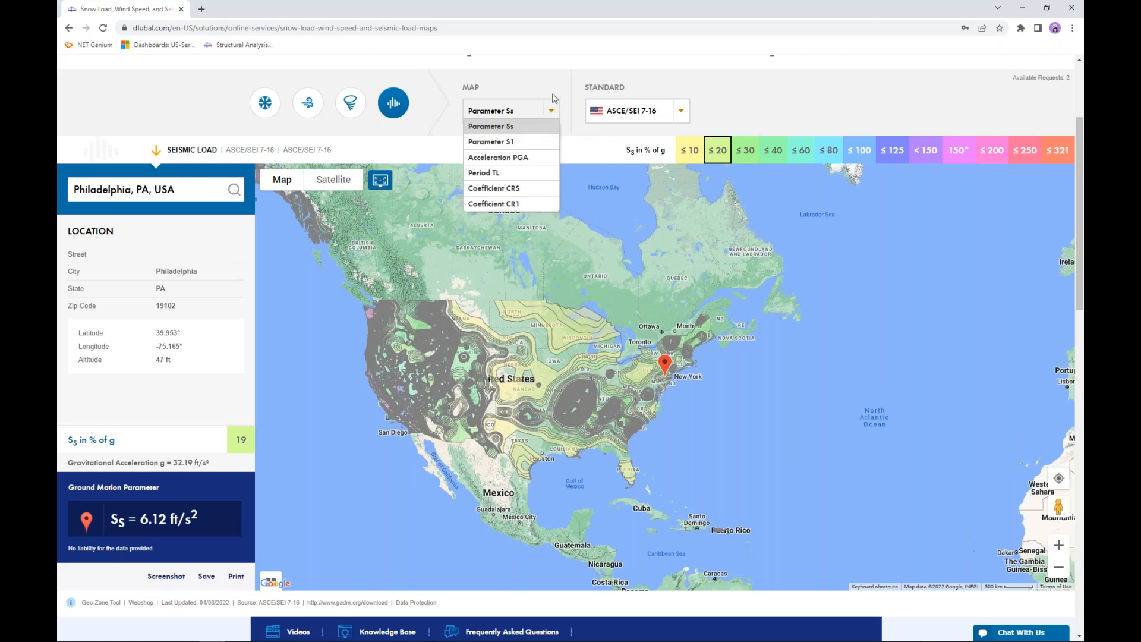
pyautogui.scroll(2, 556, 99)
pyautogui.scroll(2, 555, 98)
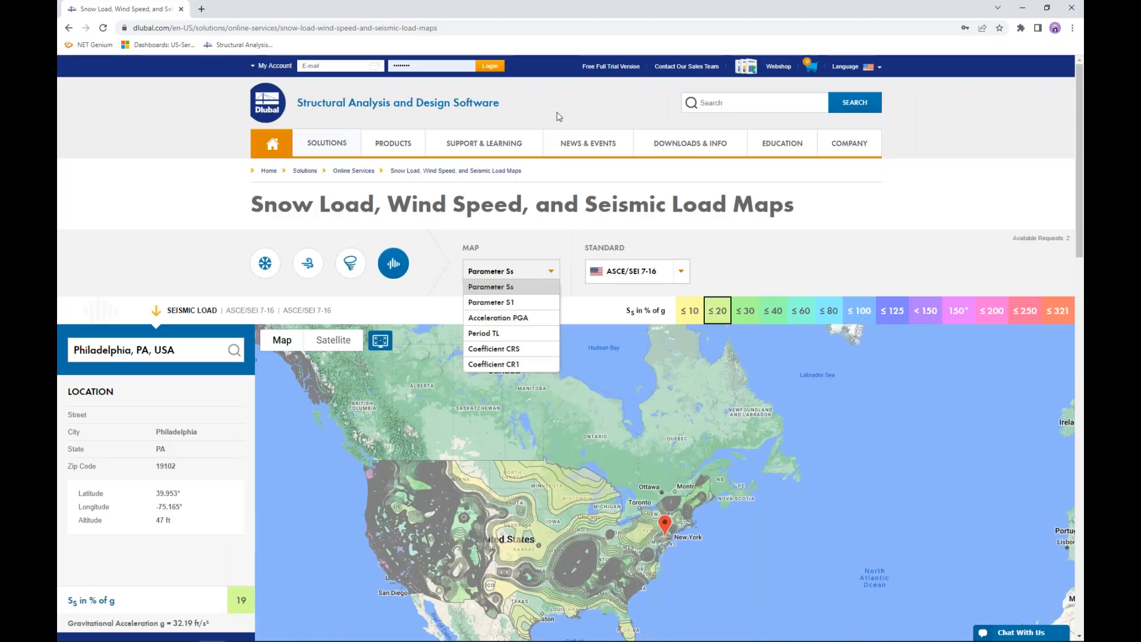
# Step: Switch back to RFEM and accept the settings of response spectrum RS1
pyautogui.press('super+Tab')
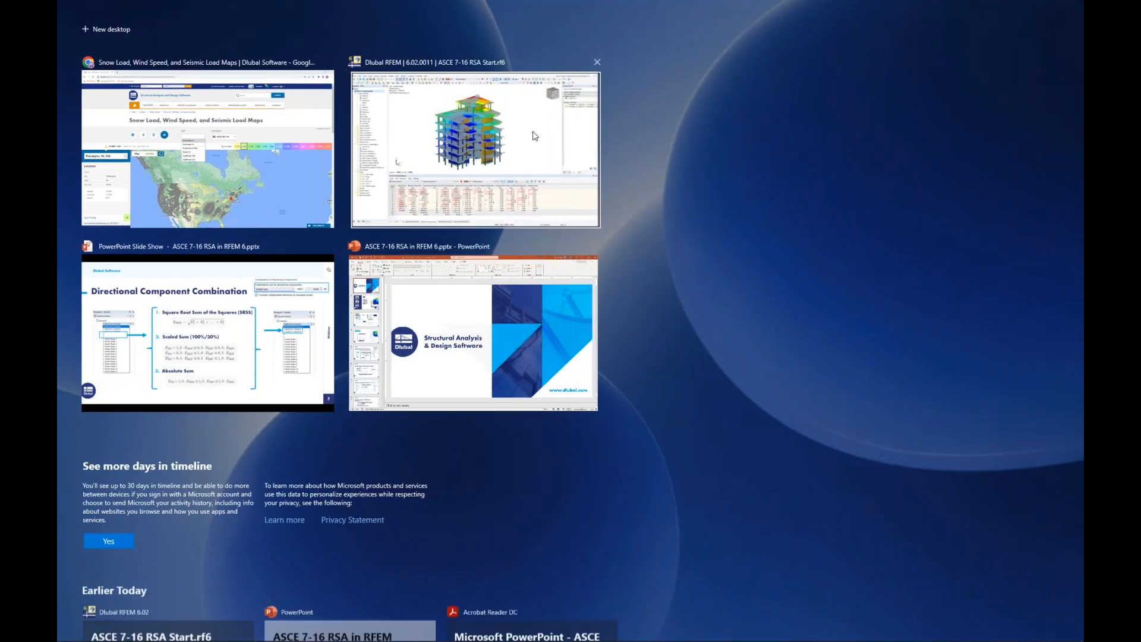
pyautogui.click(532, 131)
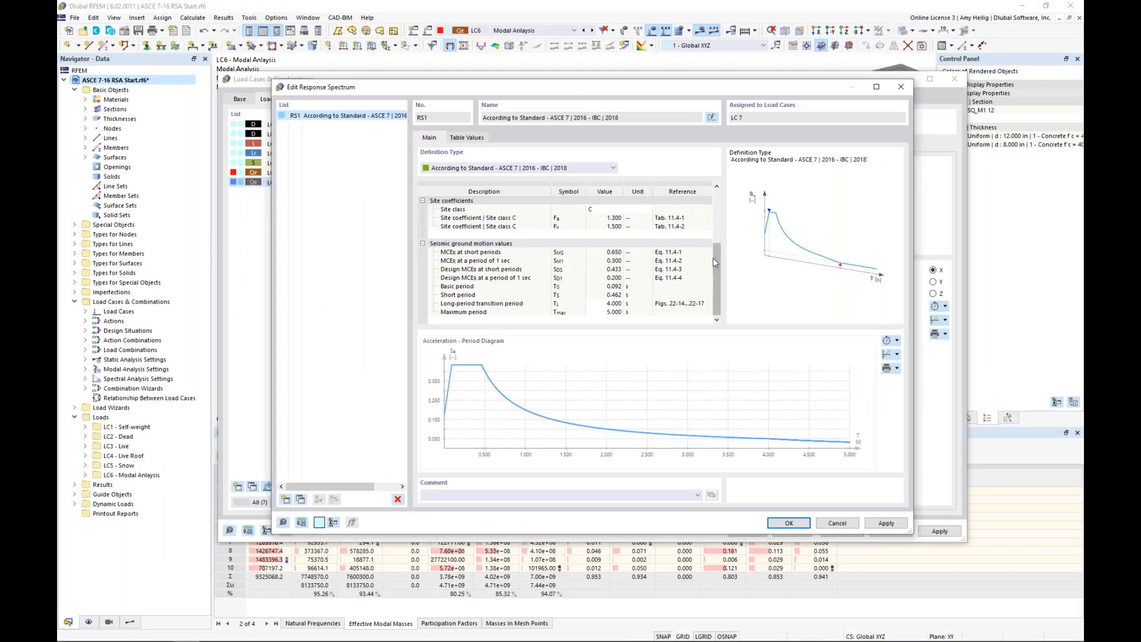
pyautogui.moveTo(722, 263); pyautogui.dragTo(730, 224)
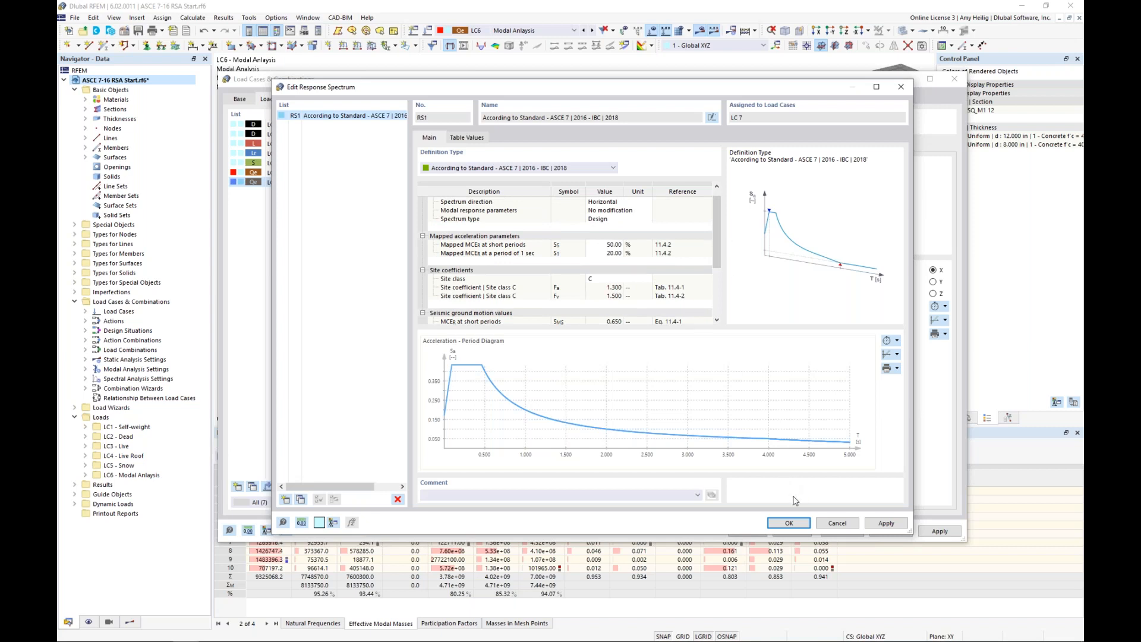
pyautogui.click(789, 523)
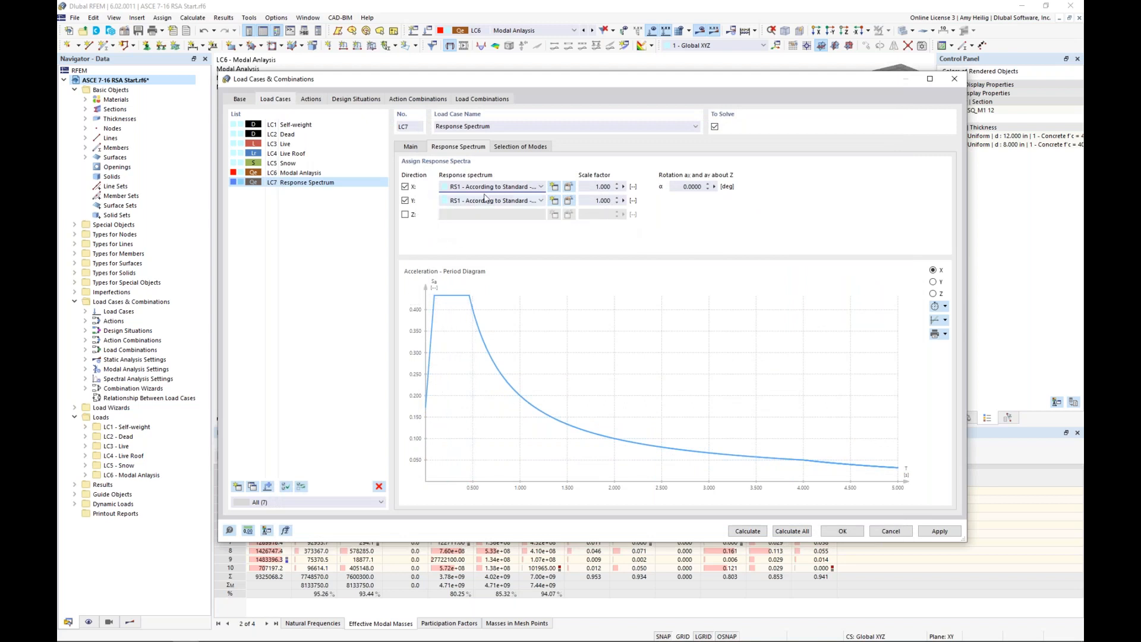
# Step: Deactivate the LC7 modes with an effective modal mass factor below 0.03 and calculate the load case
pyautogui.click(517, 150)
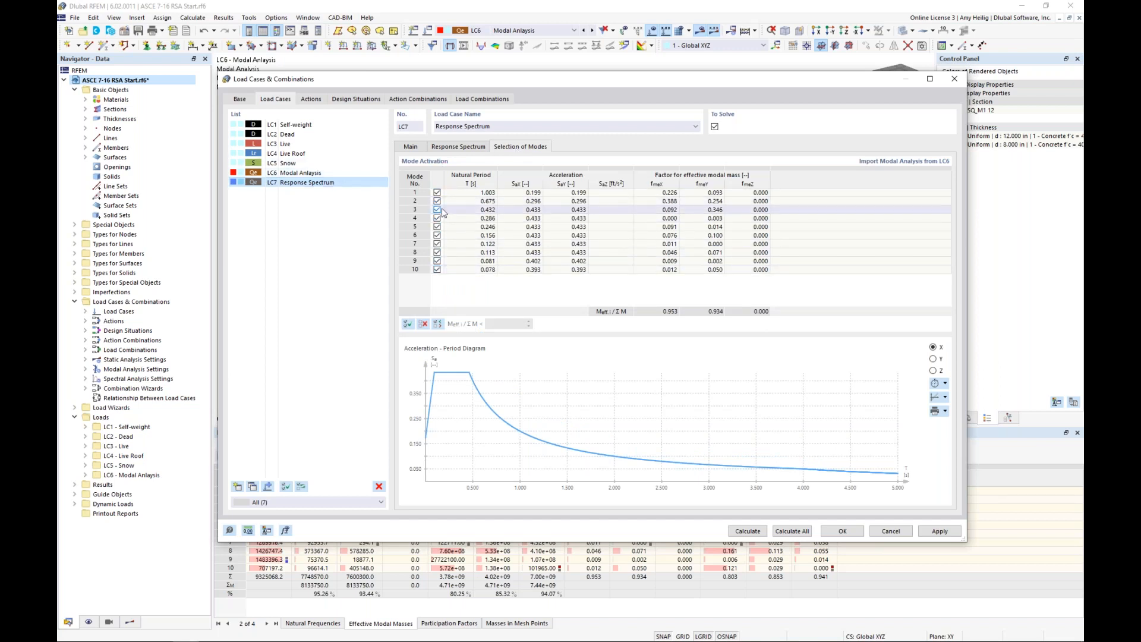
pyautogui.click(439, 324)
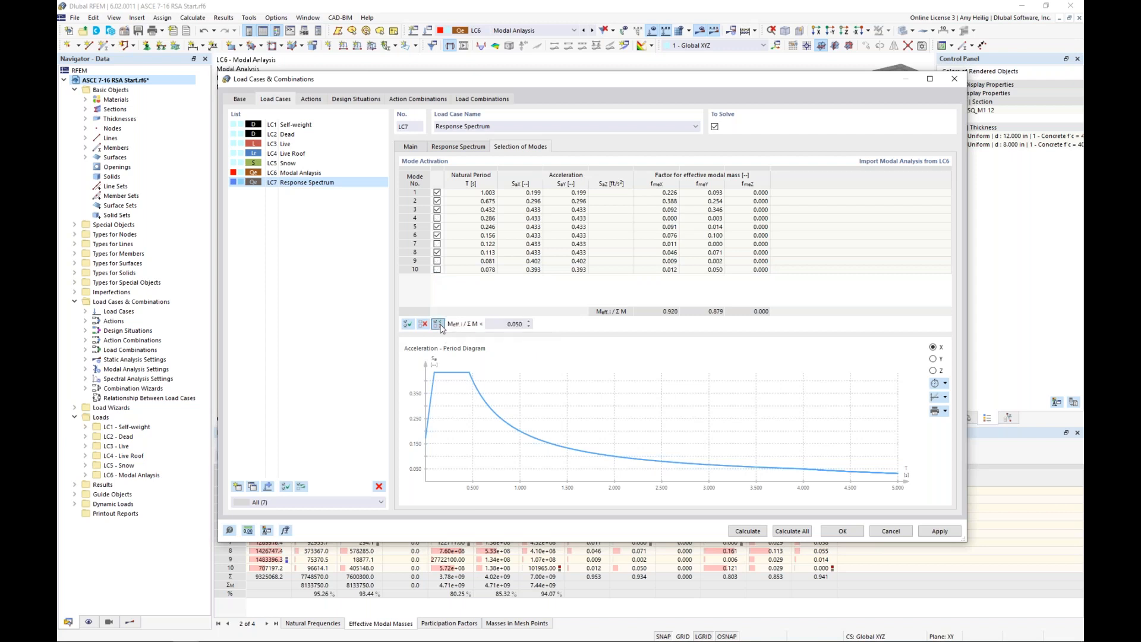
pyautogui.doubleClick(495, 325)
pyautogui.write('0.03')
pyautogui.click(573, 297)
pyautogui.click(418, 151)
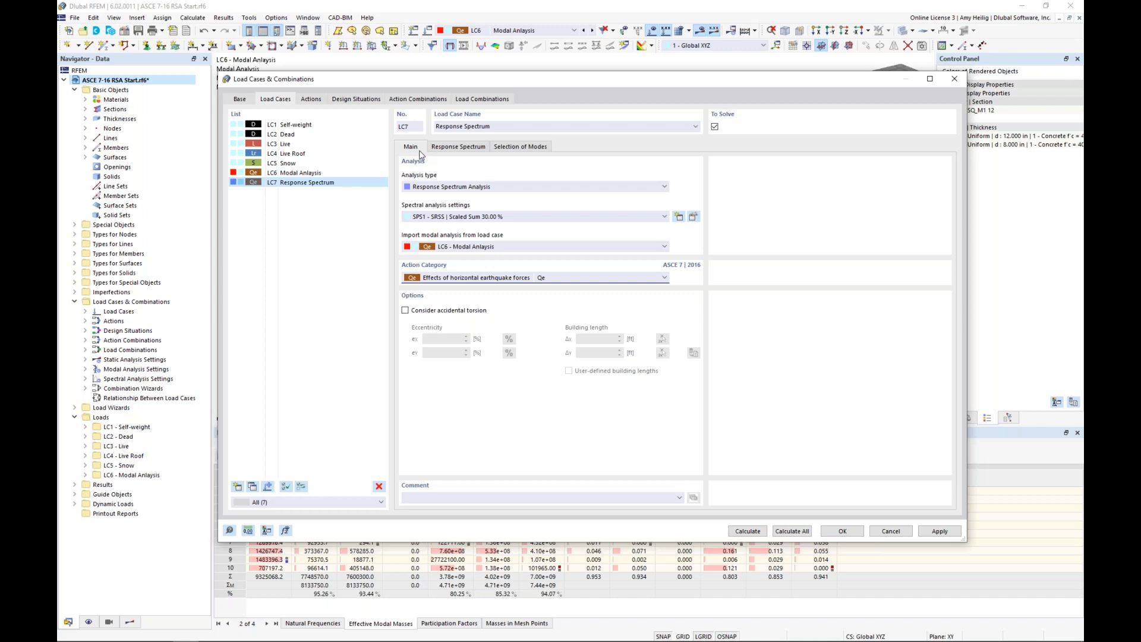
pyautogui.click(744, 531)
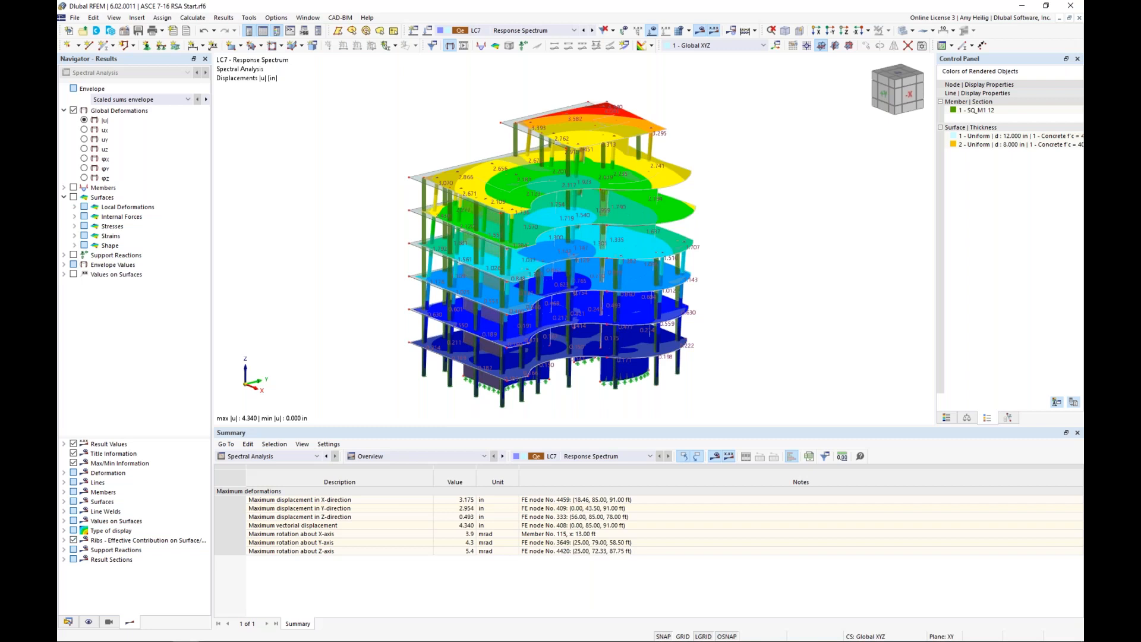
# Step: View the LC7 deformations for X 100% | Y 30% and X, Mode Shape 1, then return to the scaled sums envelope
pyautogui.click(166, 99)
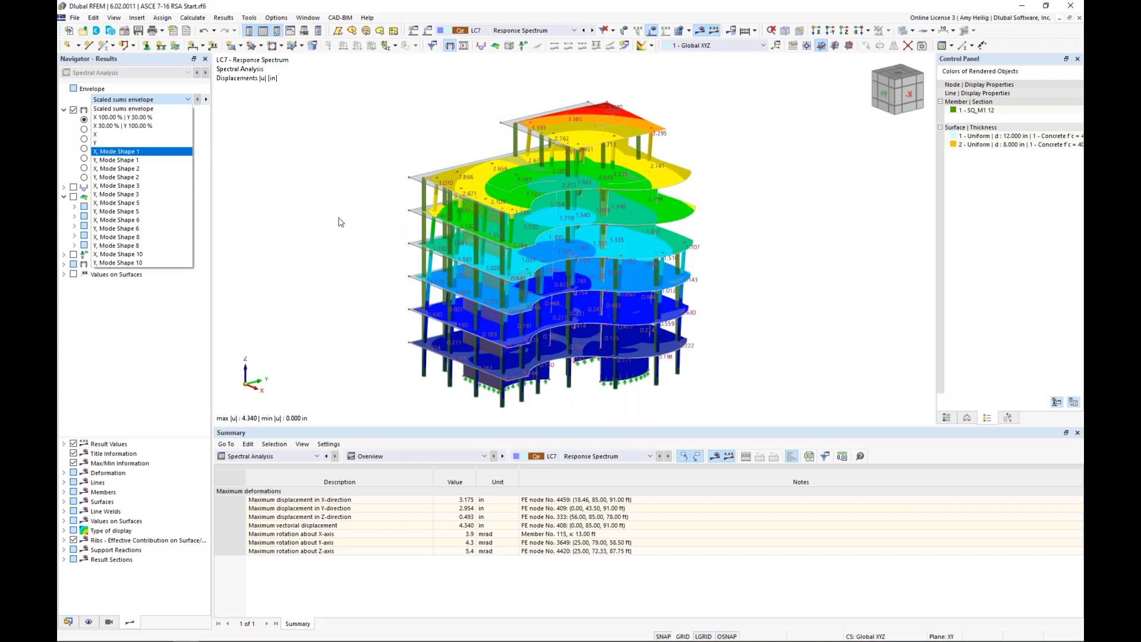
pyautogui.click(113, 120)
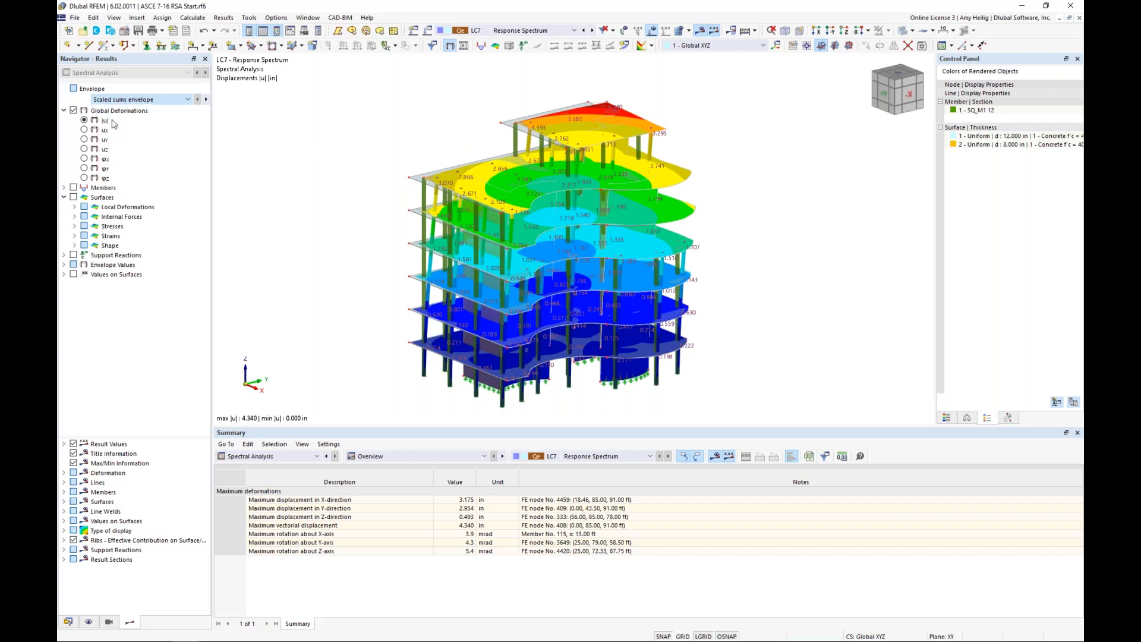
pyautogui.click(118, 99)
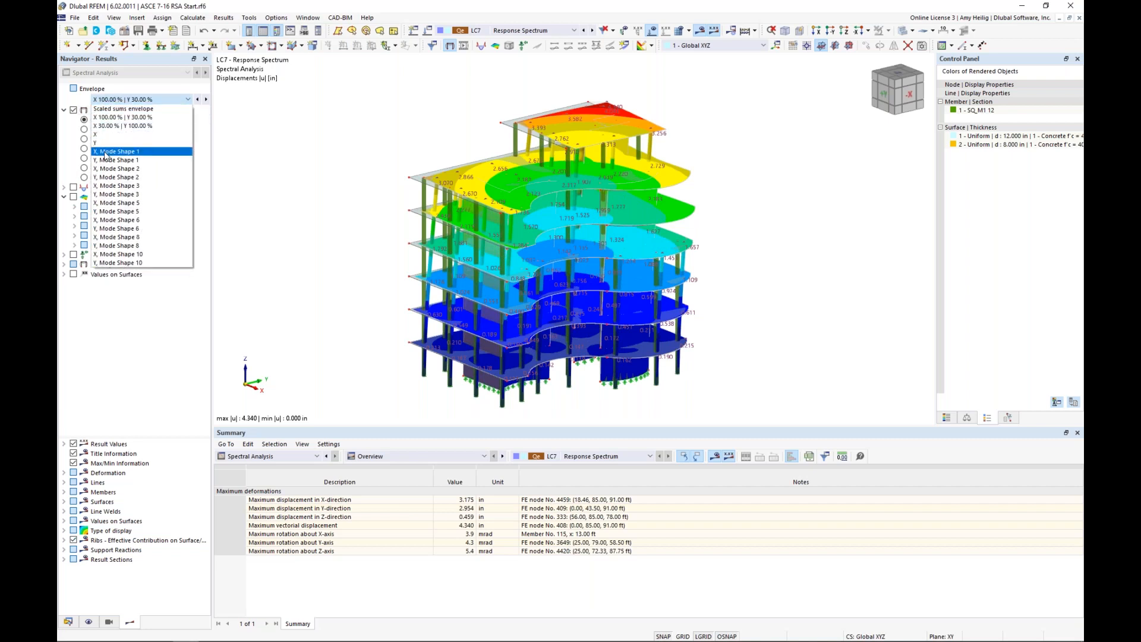
pyautogui.click(105, 153)
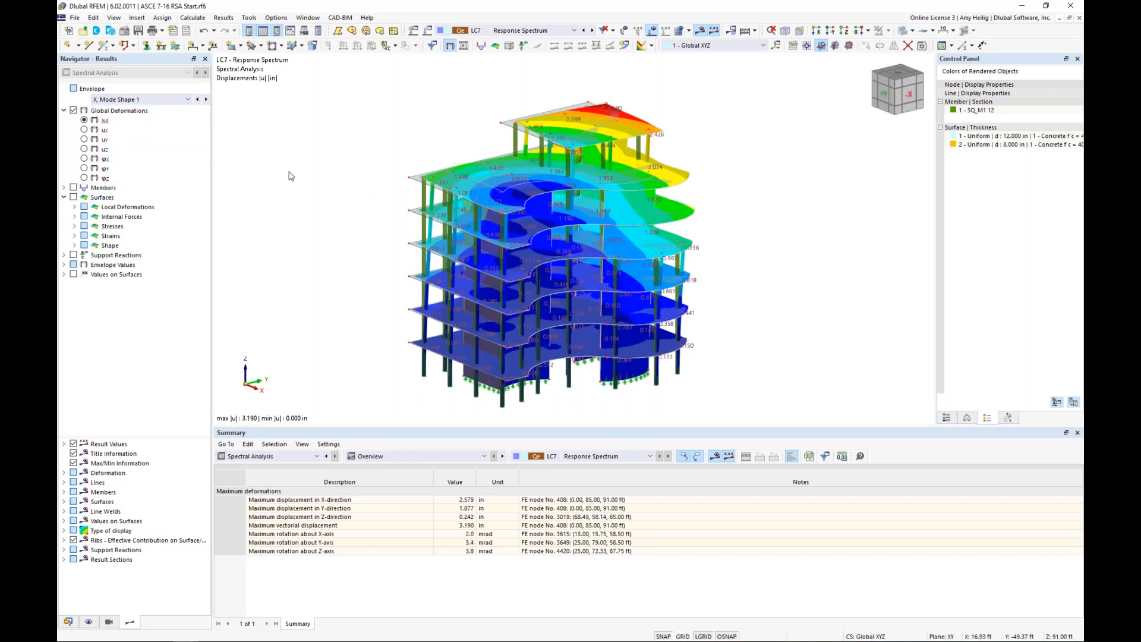
pyautogui.click(165, 101)
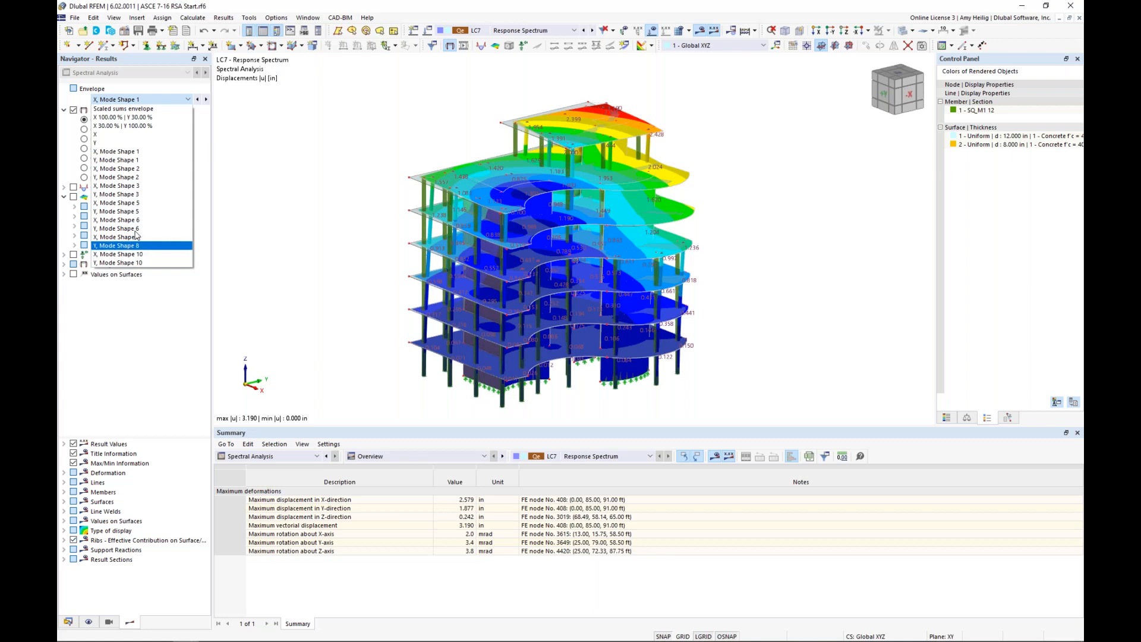
pyautogui.click(130, 109)
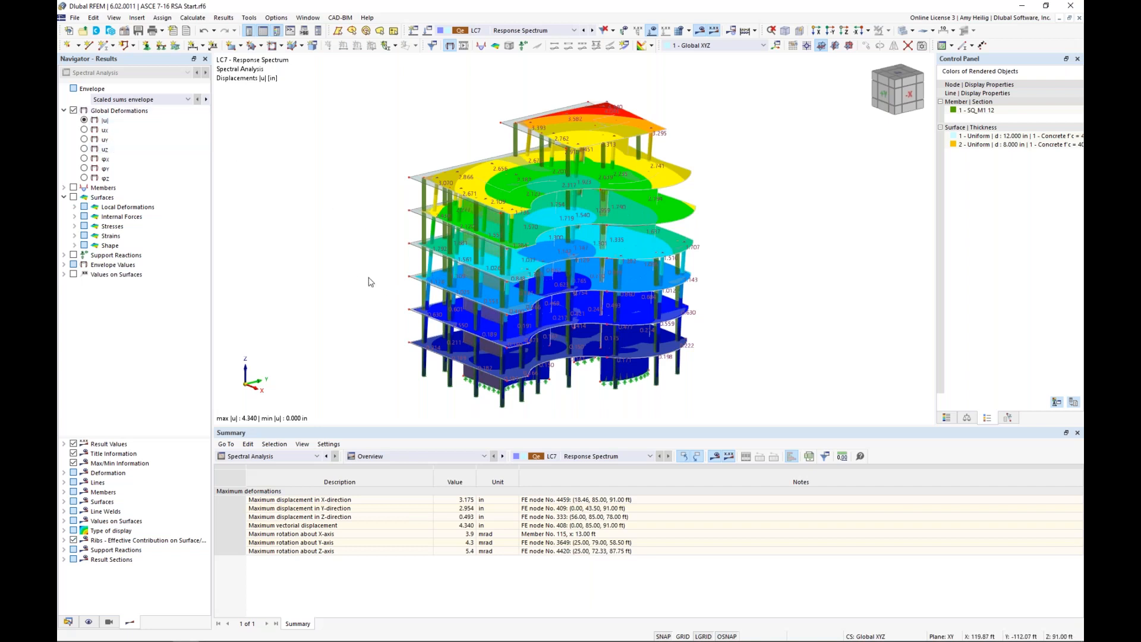
# Step: Display the axial forces N of the members for LC7 with the model in wireframe
pyautogui.click(64, 188)
pyautogui.click(74, 188)
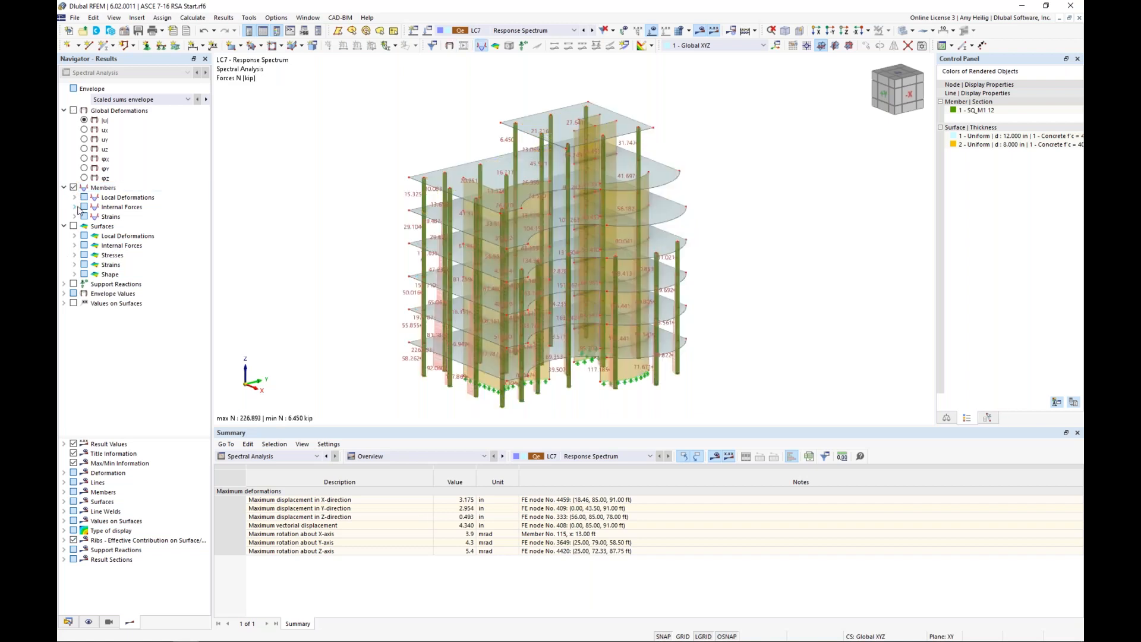
pyautogui.click(75, 207)
pyautogui.keyDown('ctrl'); pyautogui.moveTo(567, 151); pyautogui.dragTo(566, 142, button='middle'); pyautogui.keyUp('ctrl')
pyautogui.scroll(5, 566, 144)
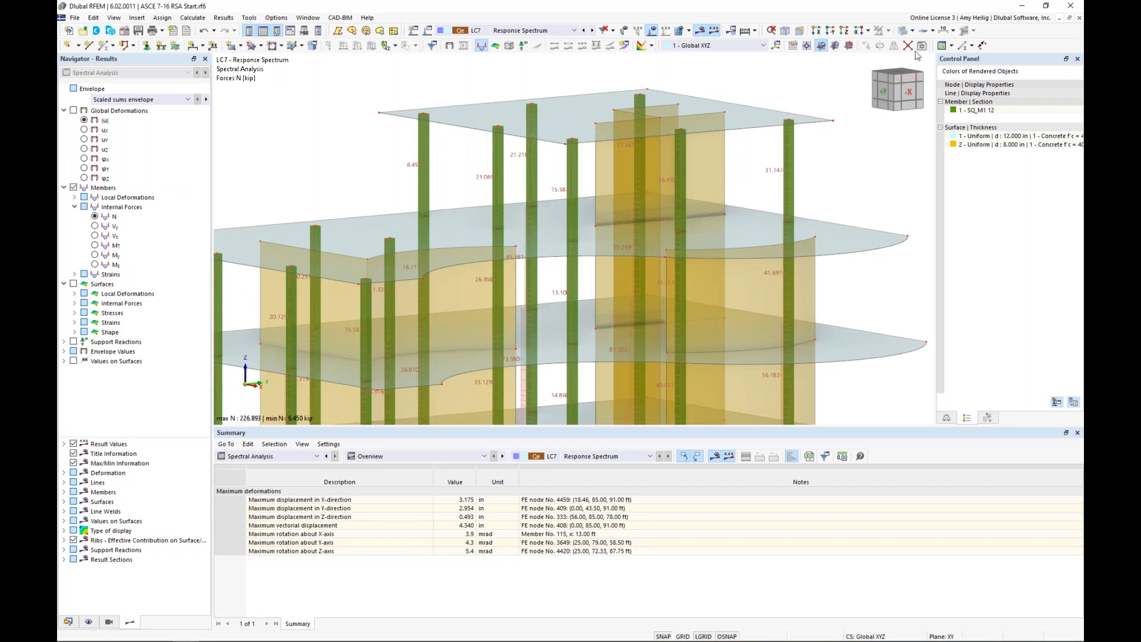
pyautogui.click(902, 31)
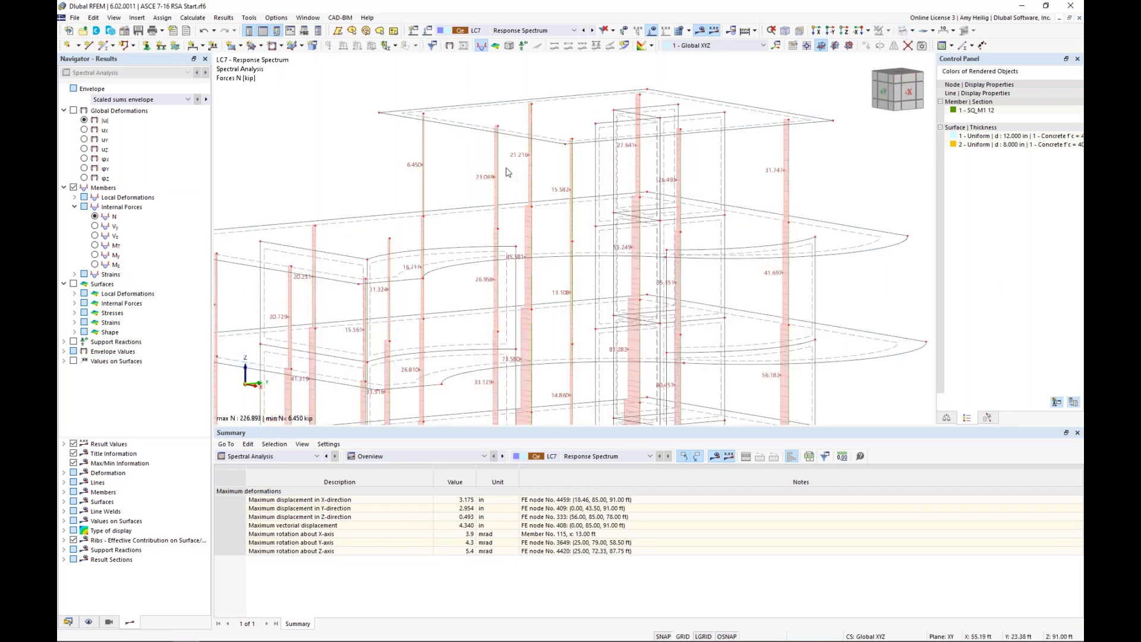
pyautogui.moveTo(470, 195); pyautogui.dragTo(442, 216, button='middle')
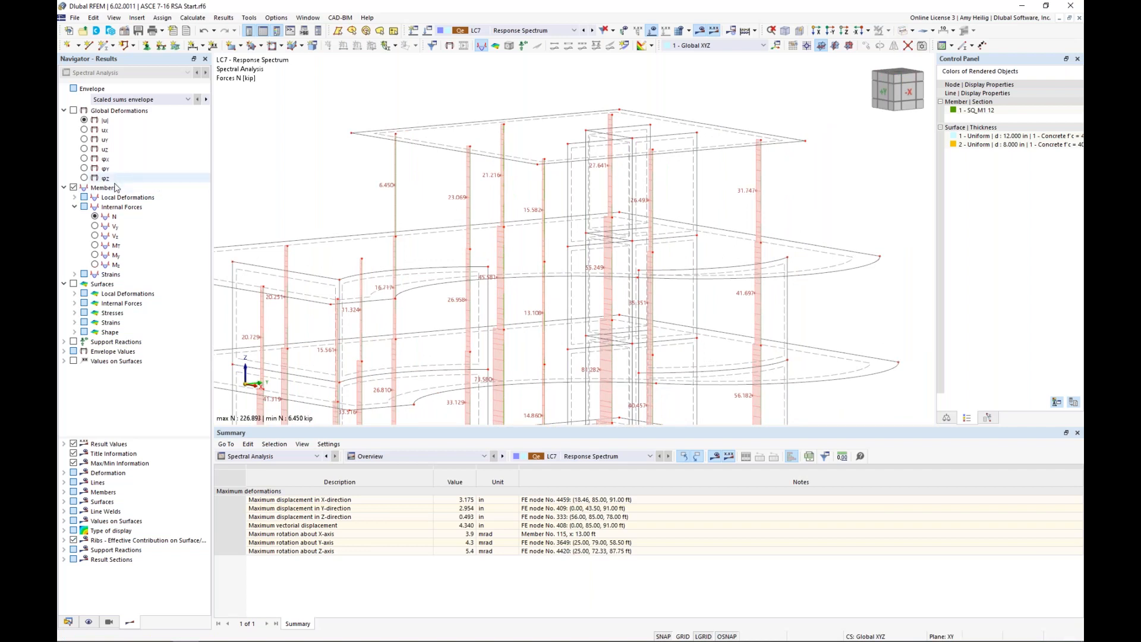
# Step: View the member shear forces Vy and Vz and the bending moments My for LC7
pyautogui.click(94, 227)
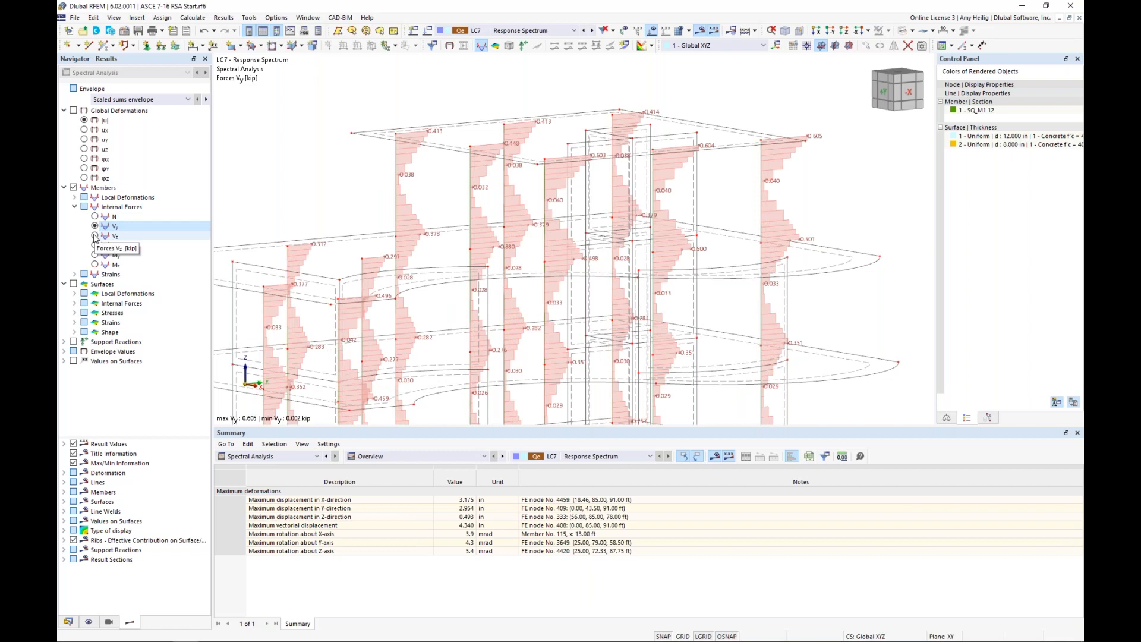
pyautogui.click(95, 236)
pyautogui.click(95, 255)
# Step: View the surface moments mx and my for LC7 with member results hidden, then turn the surface results off
pyautogui.click(72, 285)
pyautogui.click(73, 188)
pyautogui.click(75, 303)
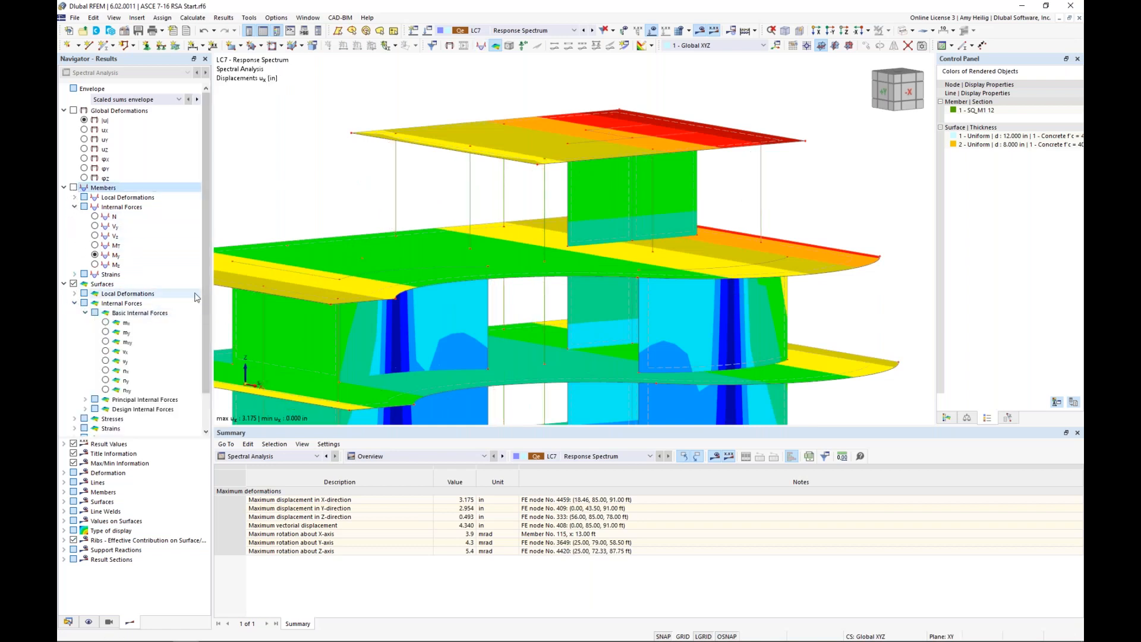
pyautogui.click(105, 323)
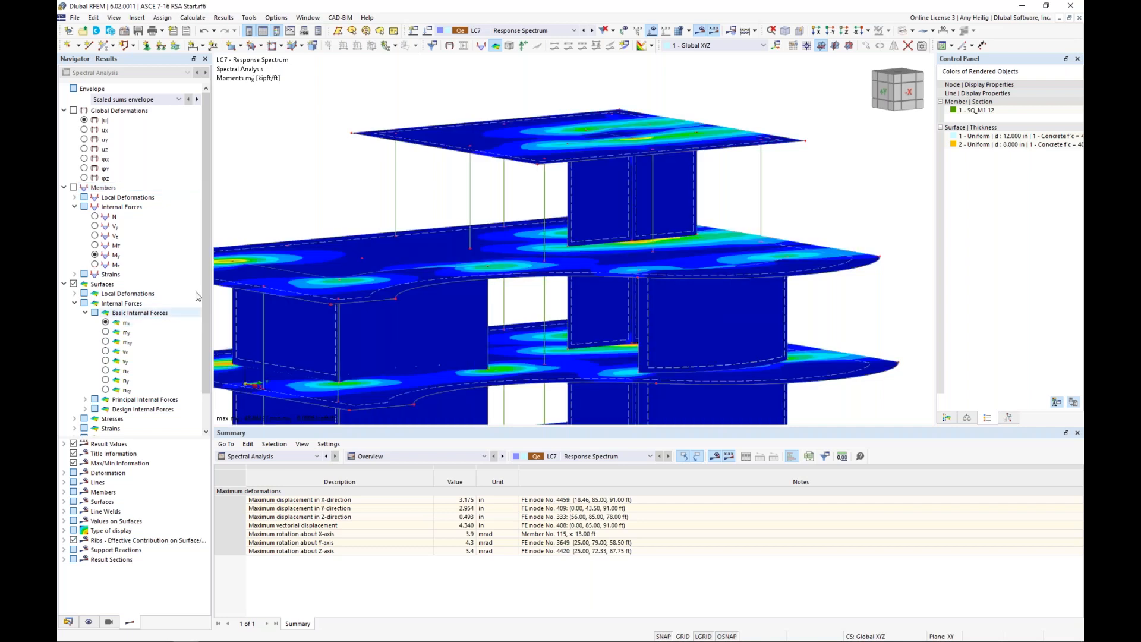
pyautogui.click(105, 333)
pyautogui.keyDown('ctrl'); pyautogui.moveTo(528, 209); pyautogui.dragTo(528, 218, button='middle'); pyautogui.keyUp('ctrl')
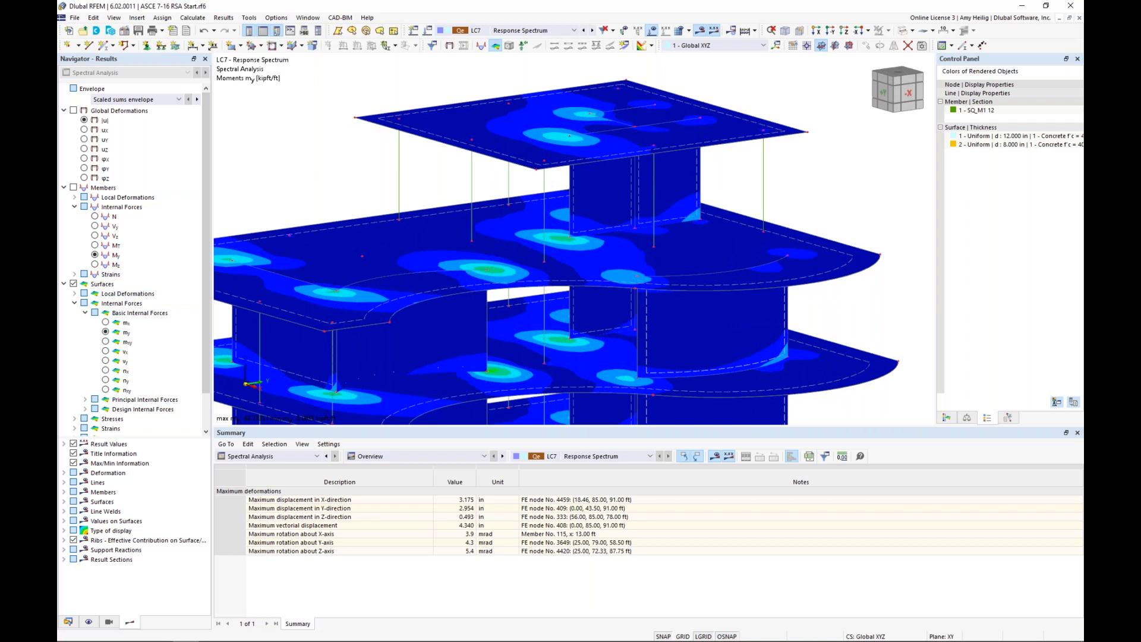
pyautogui.click(74, 286)
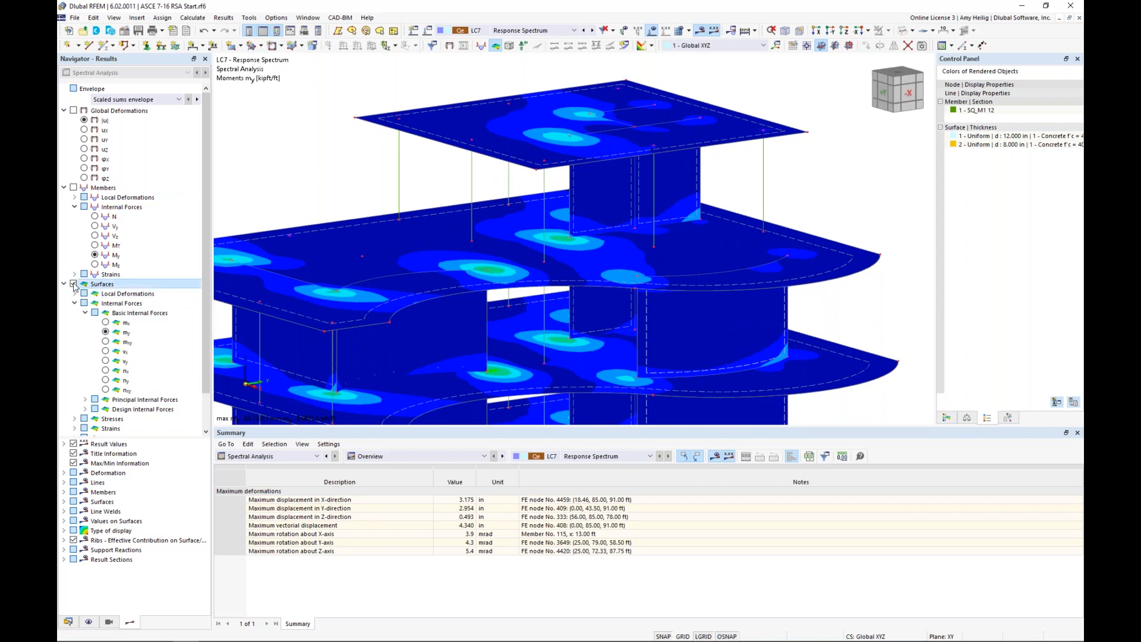
# Step: Turn the surface results off, view the LC7 global deformations |u| of the whole building, and collapse the member and surface result categories
pyautogui.click(75, 284)
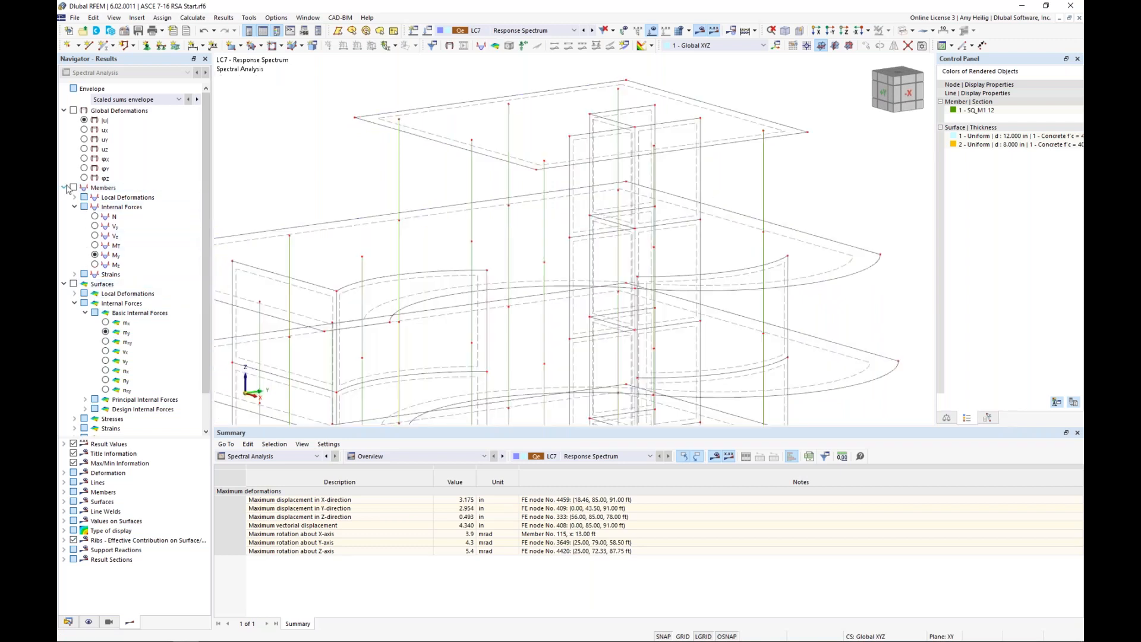
pyautogui.click(74, 111)
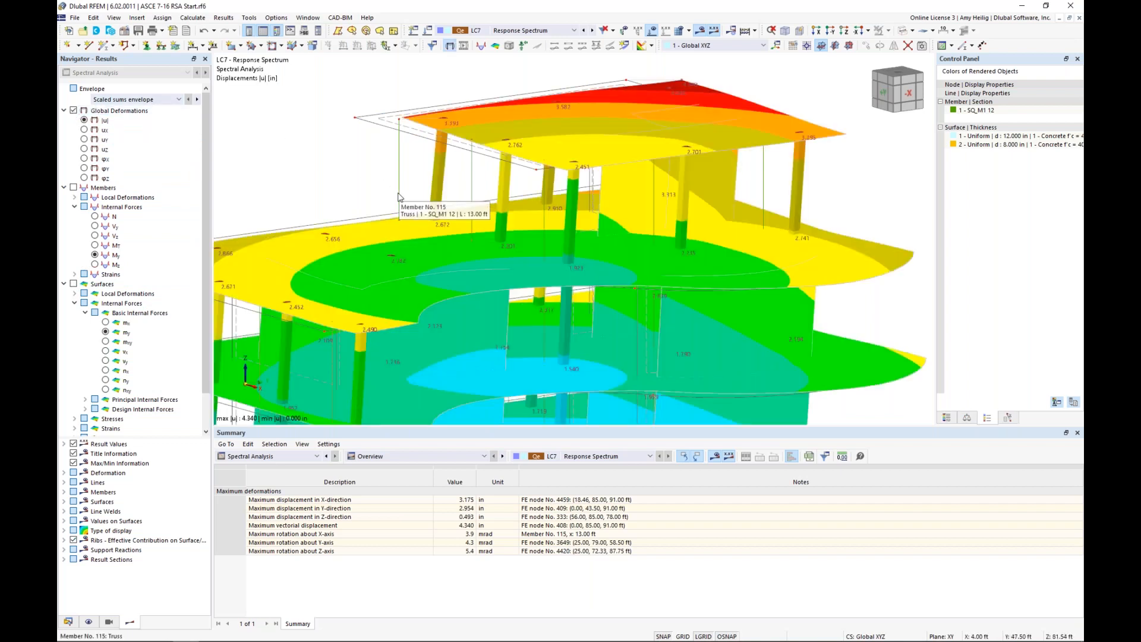
pyautogui.scroll(-6, 398, 196)
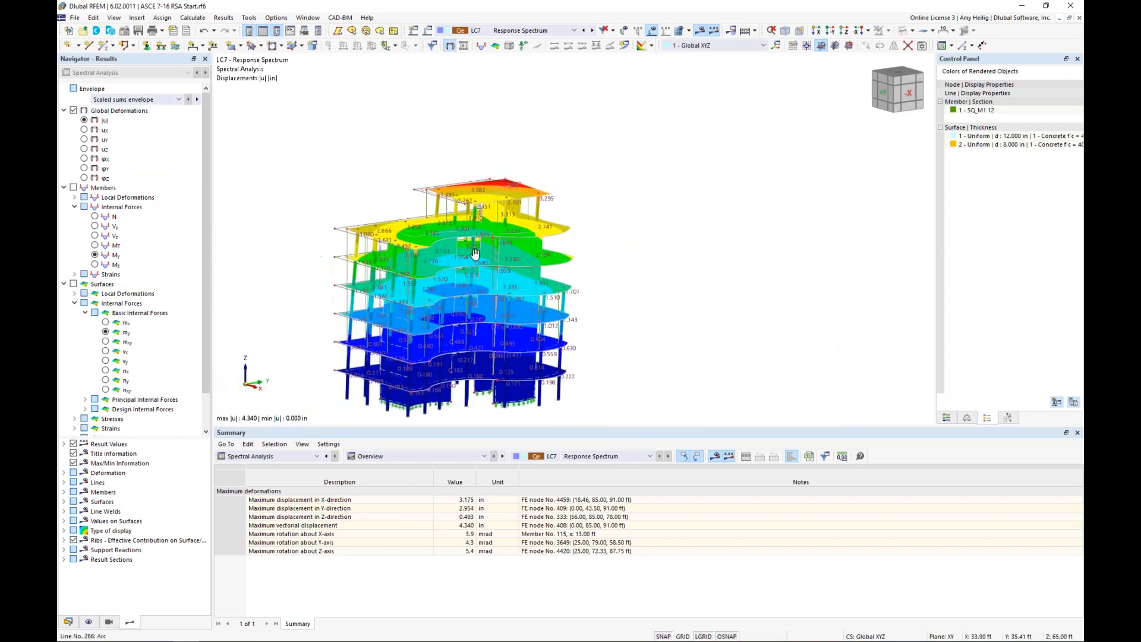
pyautogui.scroll(3, 475, 254)
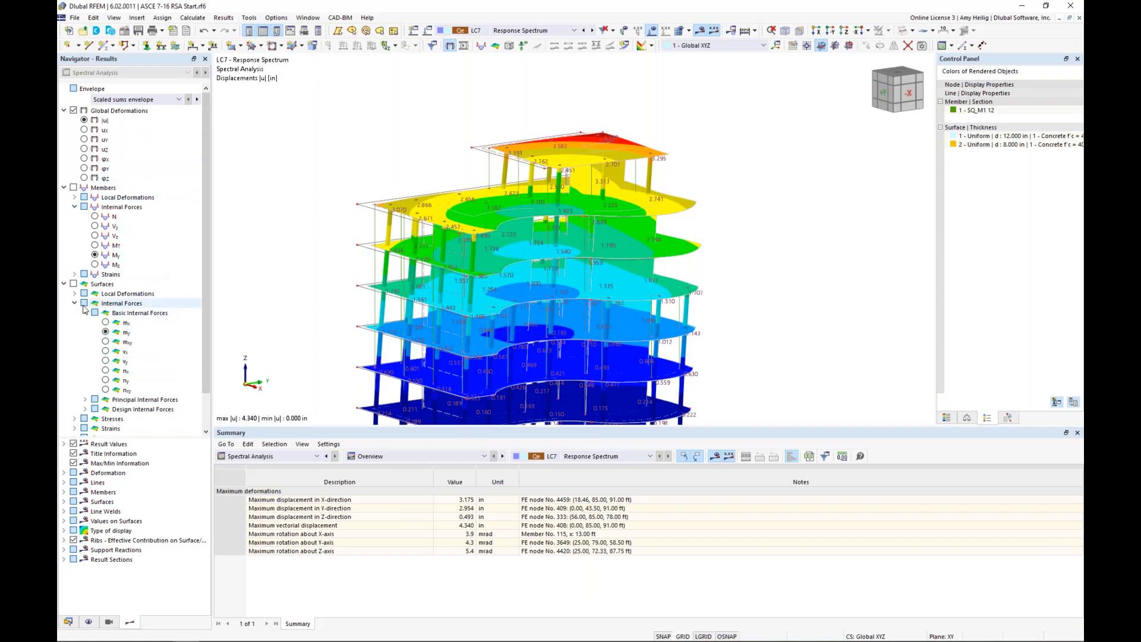
pyautogui.click(63, 284)
pyautogui.click(63, 188)
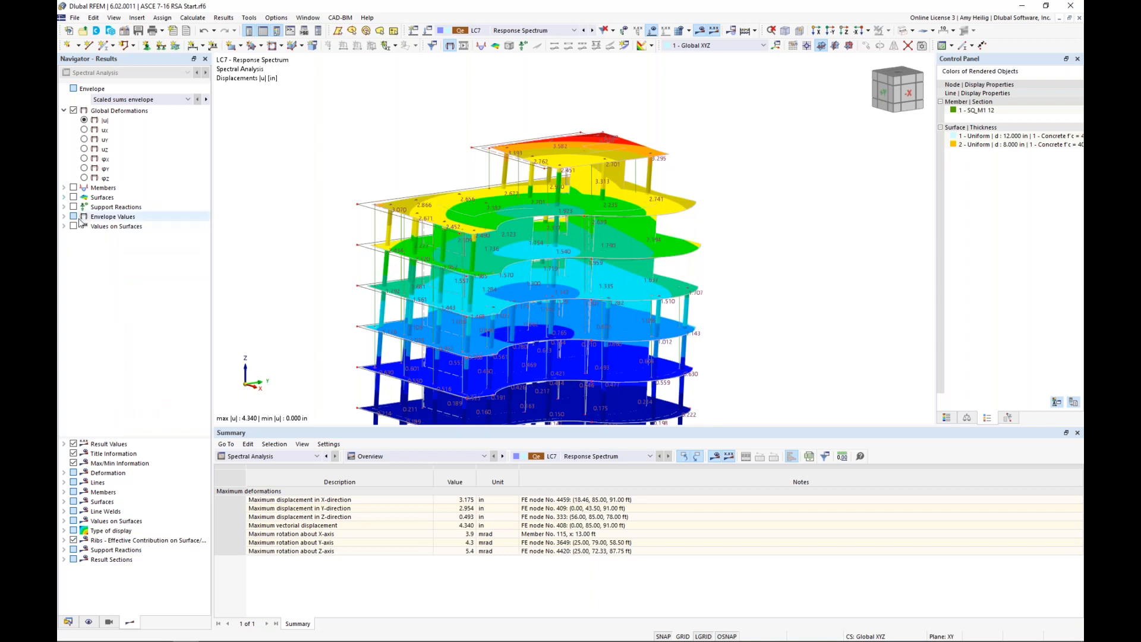
# Step: Examine the internal forces by member in the spectral analysis result tables for LC7, including members 1 and 2
pyautogui.click(288, 457)
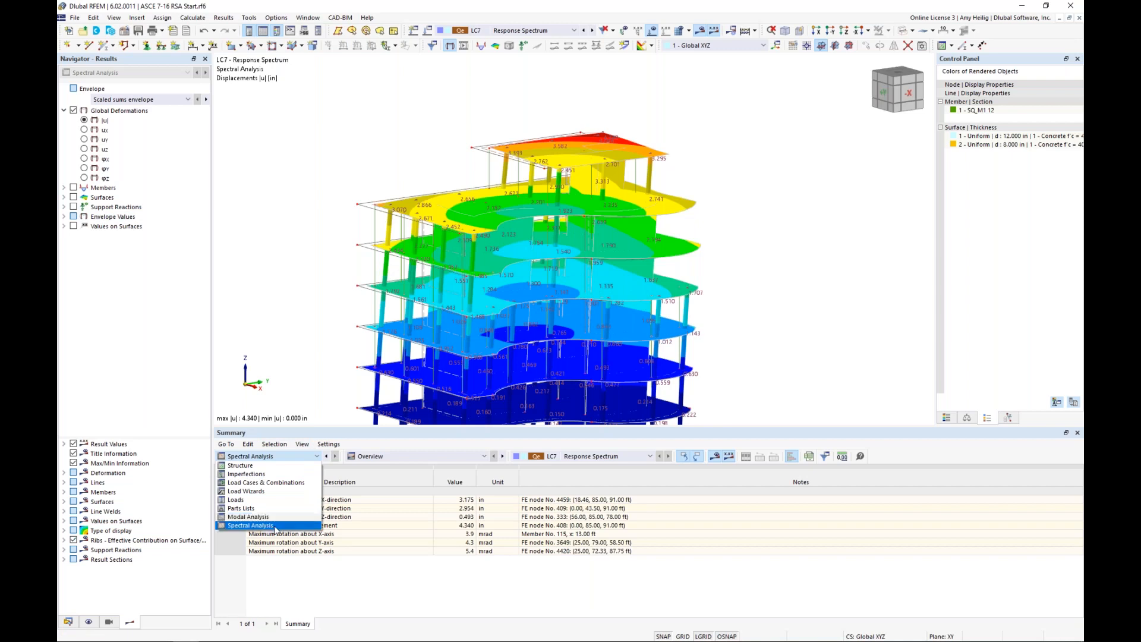
pyautogui.click(419, 456)
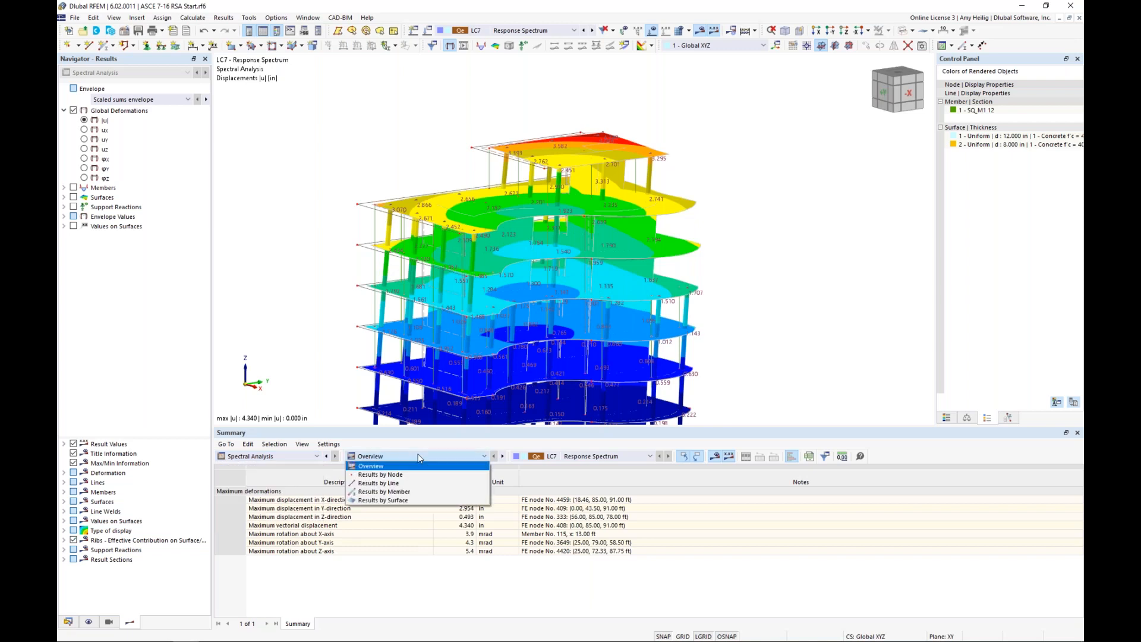
pyautogui.click(410, 492)
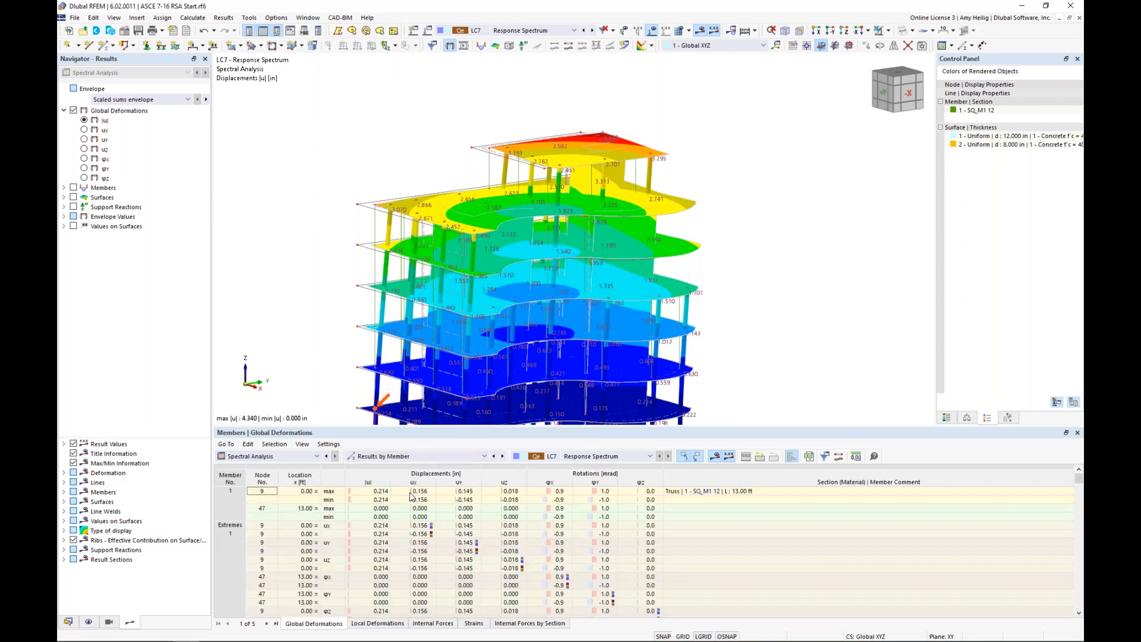
pyautogui.click(433, 623)
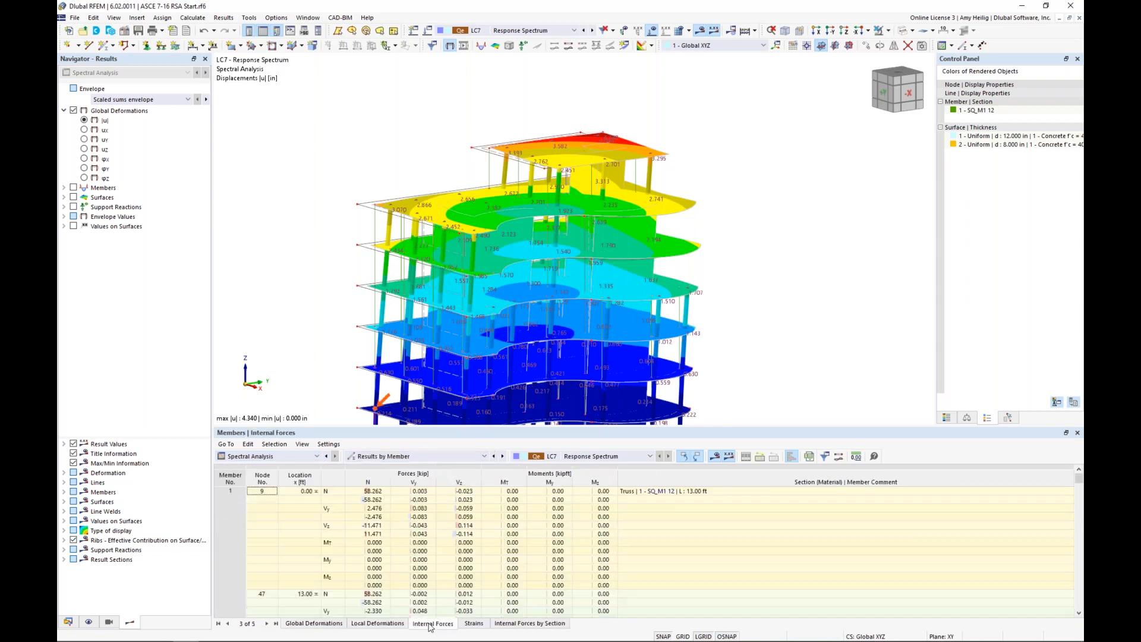
pyautogui.click(410, 526)
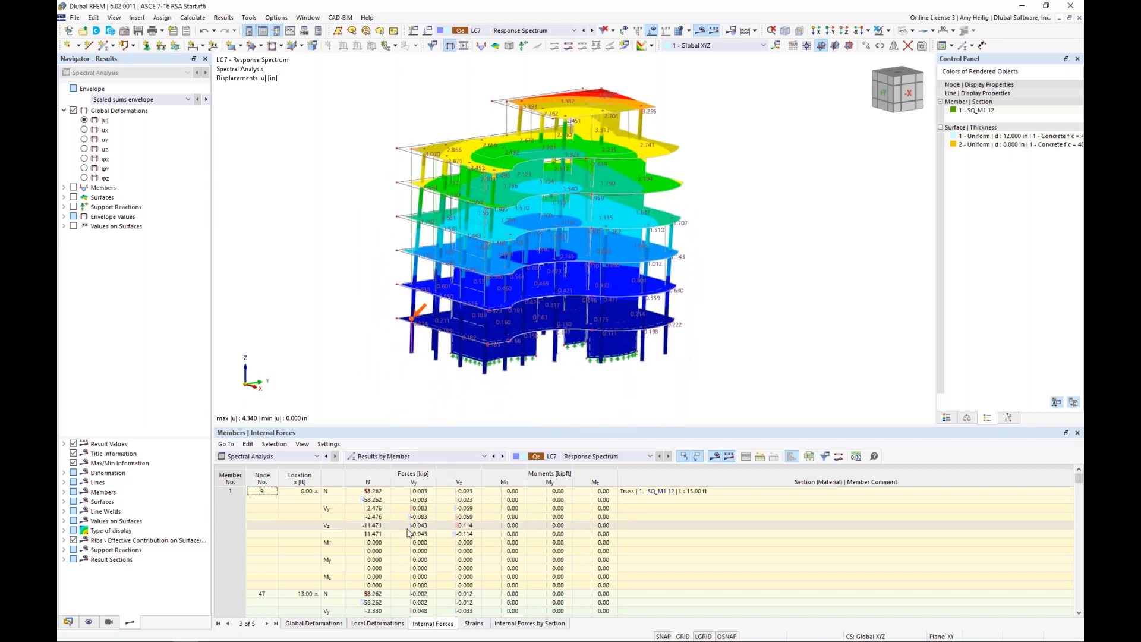
pyautogui.scroll(-4, 407, 553)
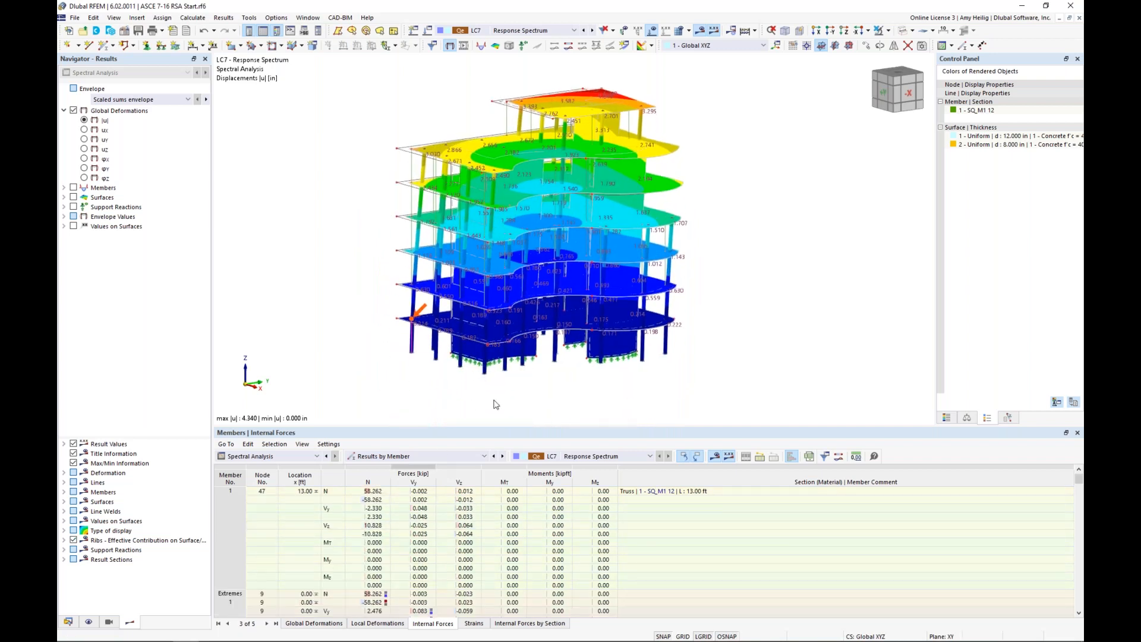
pyautogui.scroll(-6, 405, 581)
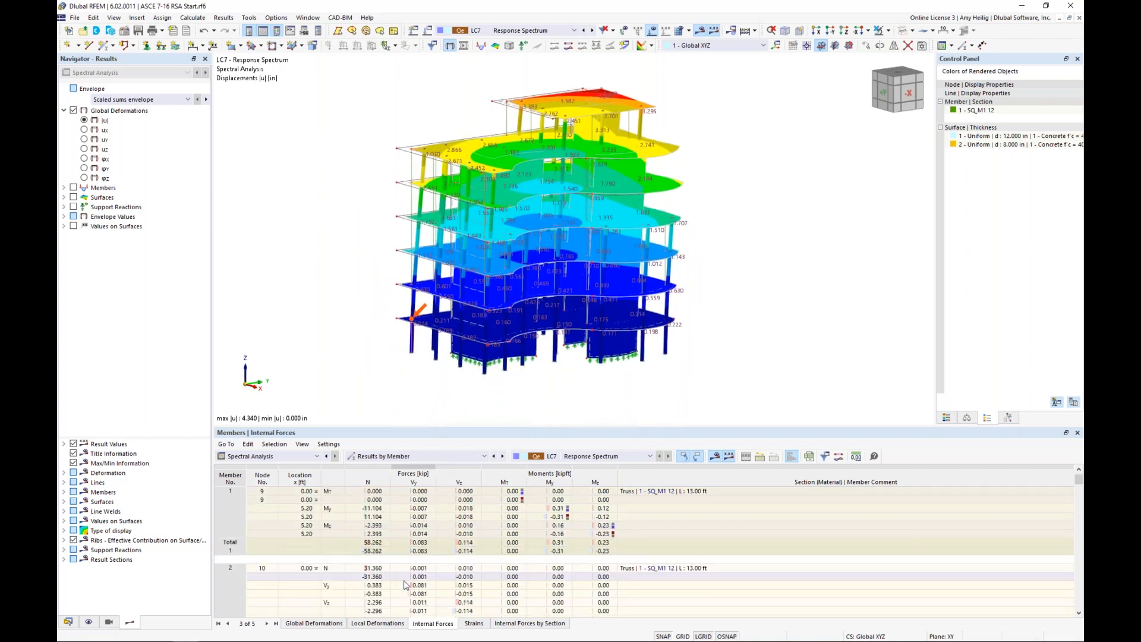
pyautogui.click(404, 578)
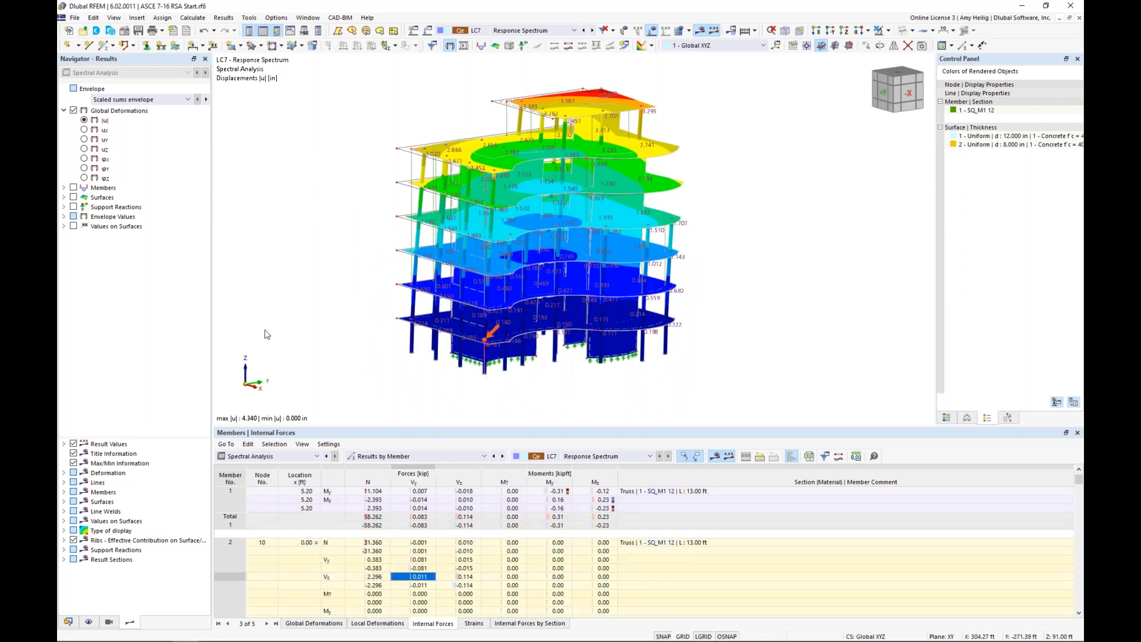
pyautogui.click(418, 456)
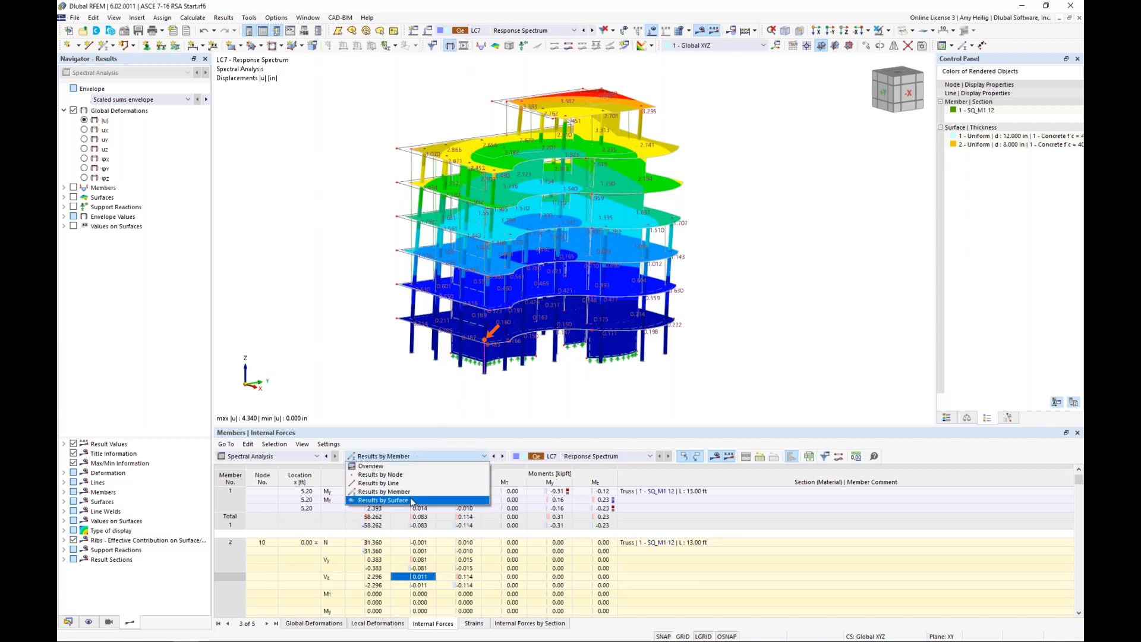
pyautogui.click(423, 435)
pyautogui.moveTo(426, 425); pyautogui.dragTo(428, 395)
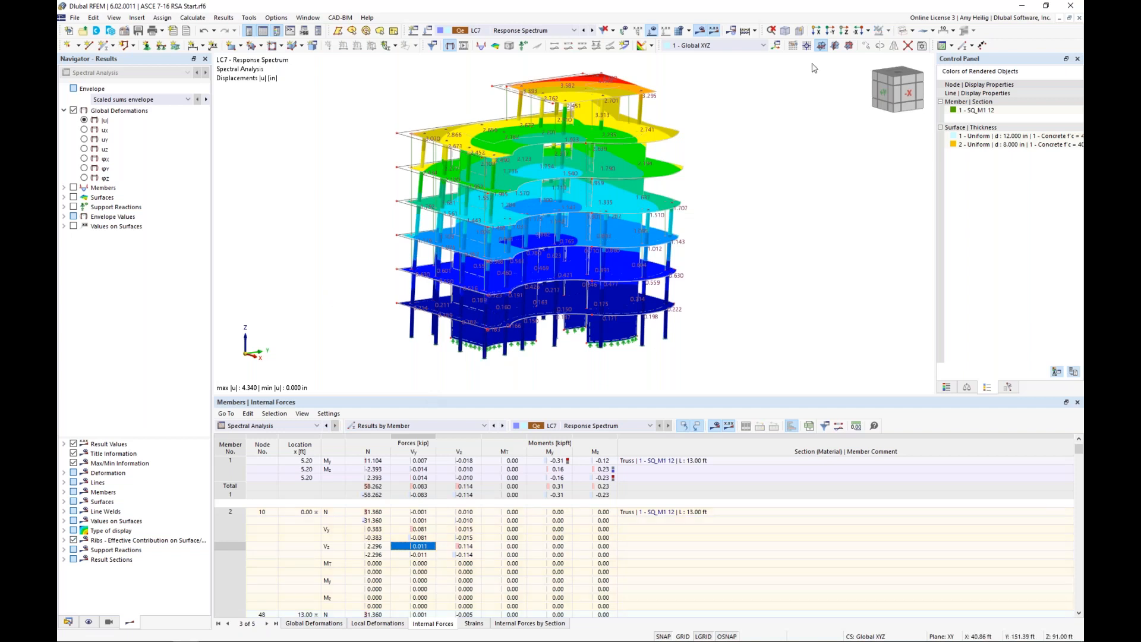
# Step: Display the building as a transparent model with the global deformations hidden
pyautogui.click(913, 32)
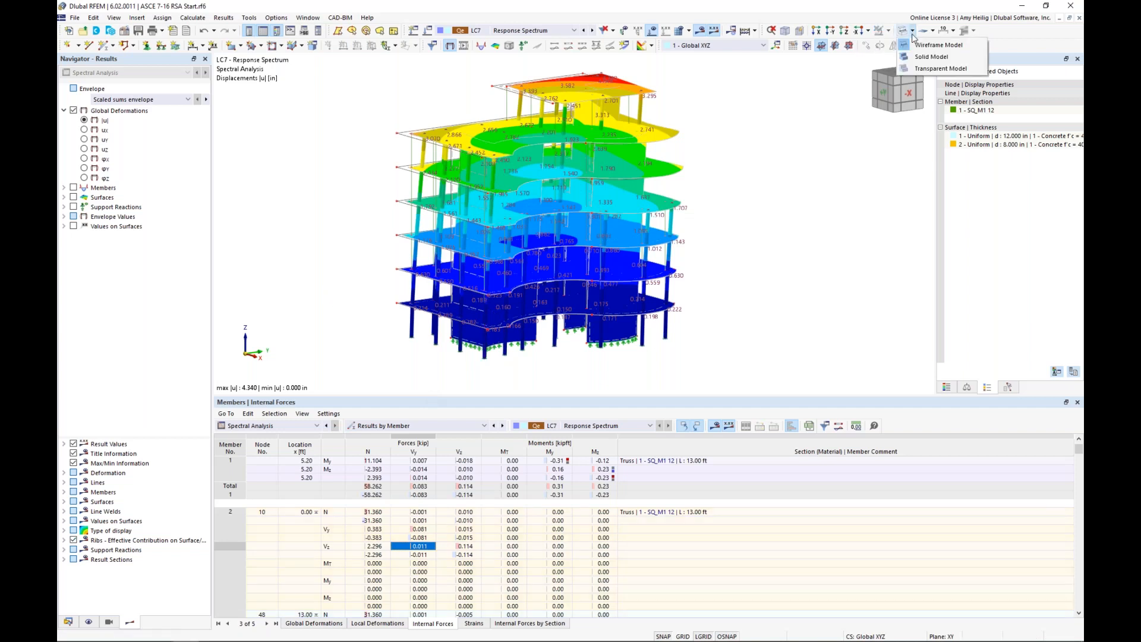
pyautogui.click(921, 69)
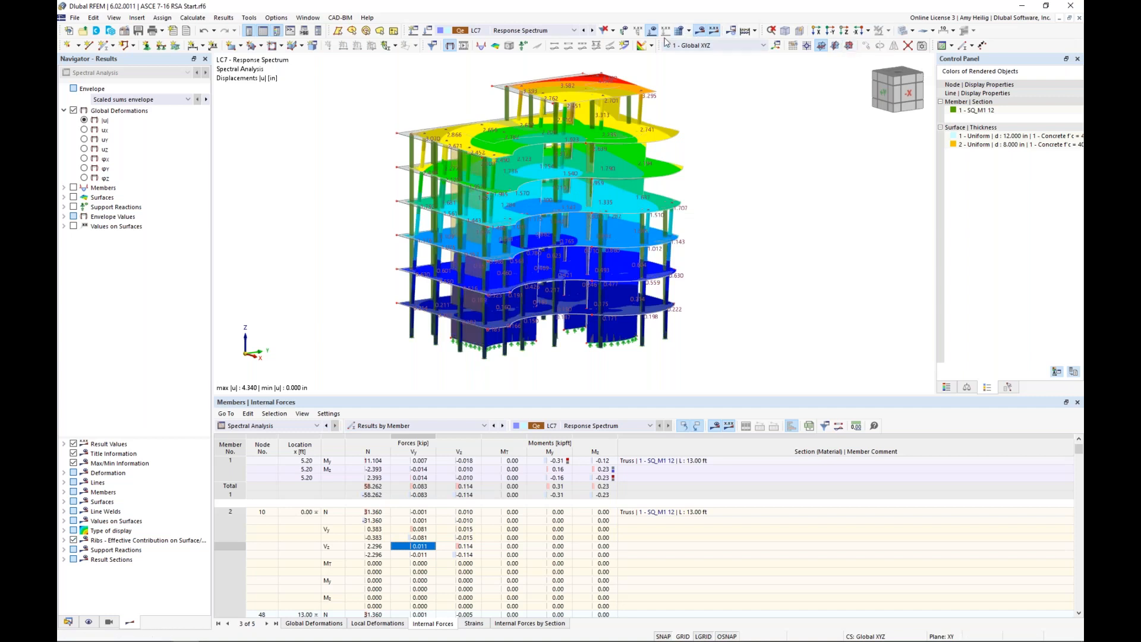
pyautogui.click(73, 110)
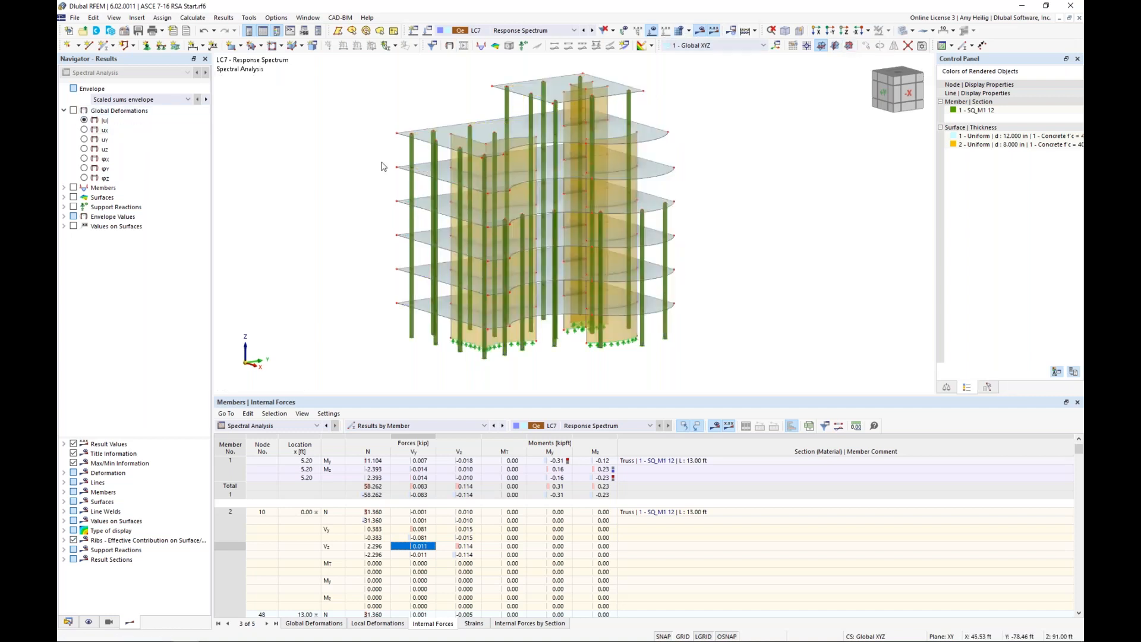
# Step: Activate the Building Model add-on in the model's base data
pyautogui.click(69, 621)
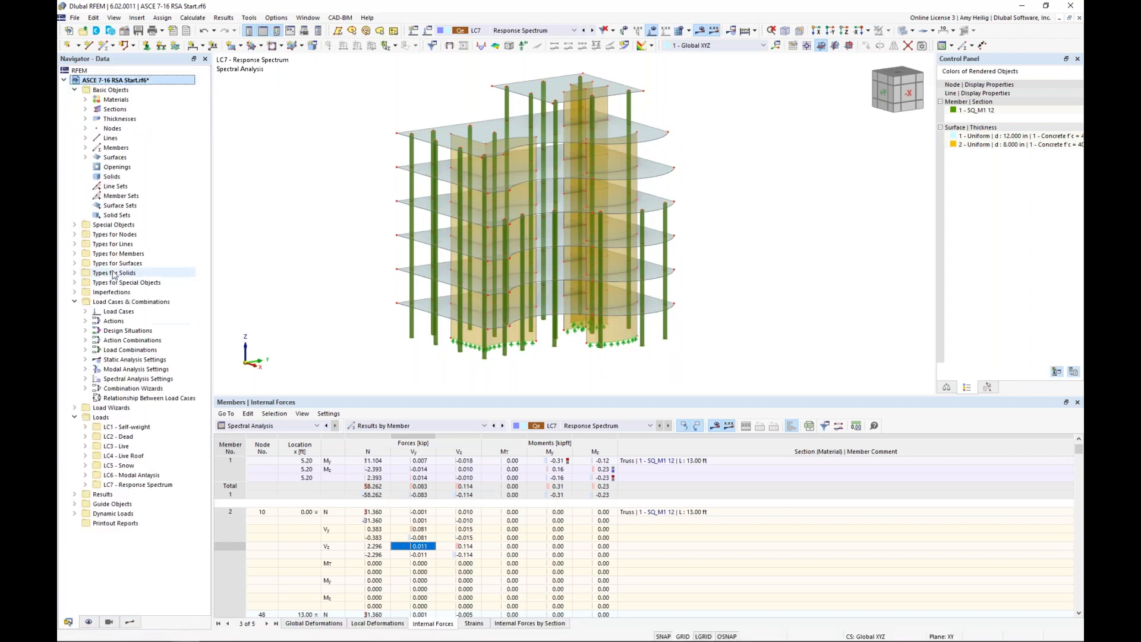
pyautogui.rightClick(144, 82)
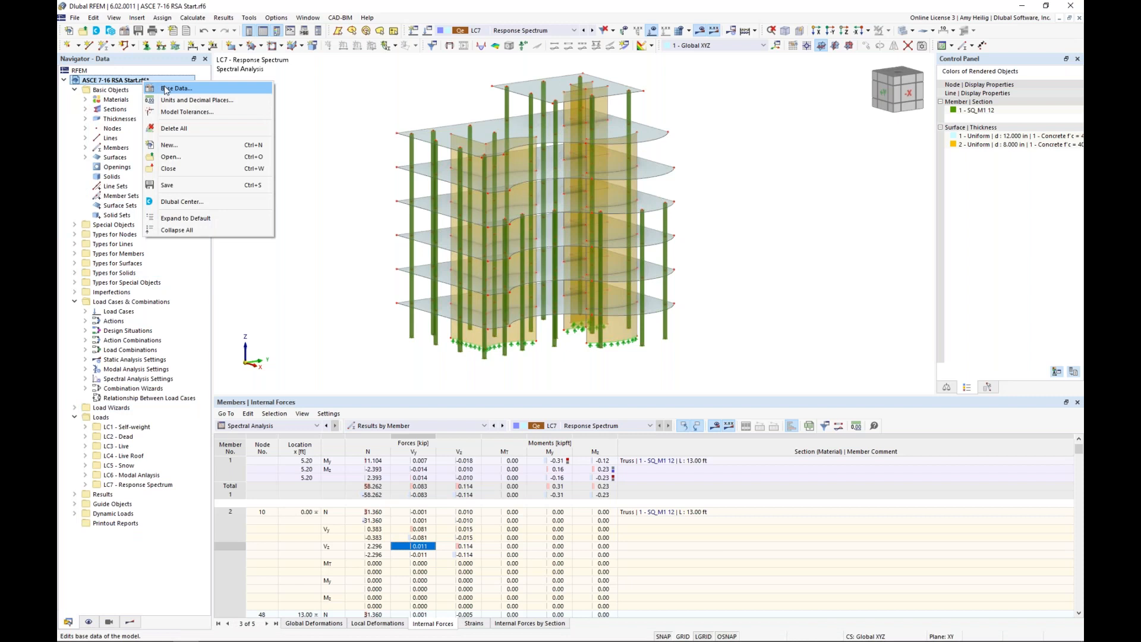
pyautogui.click(166, 88)
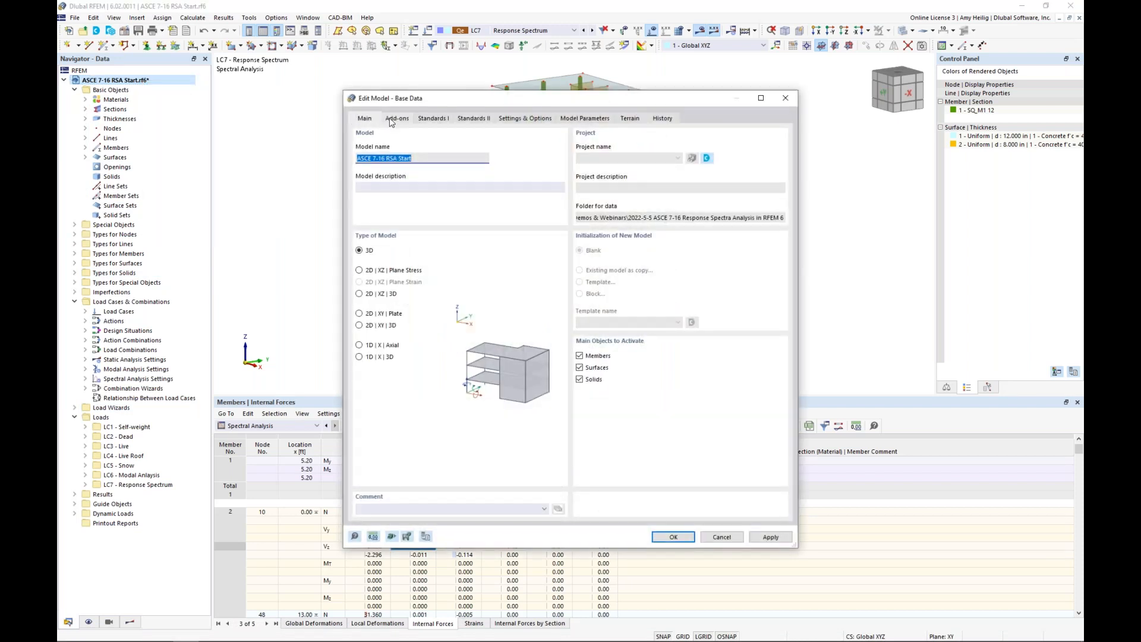
pyautogui.click(397, 118)
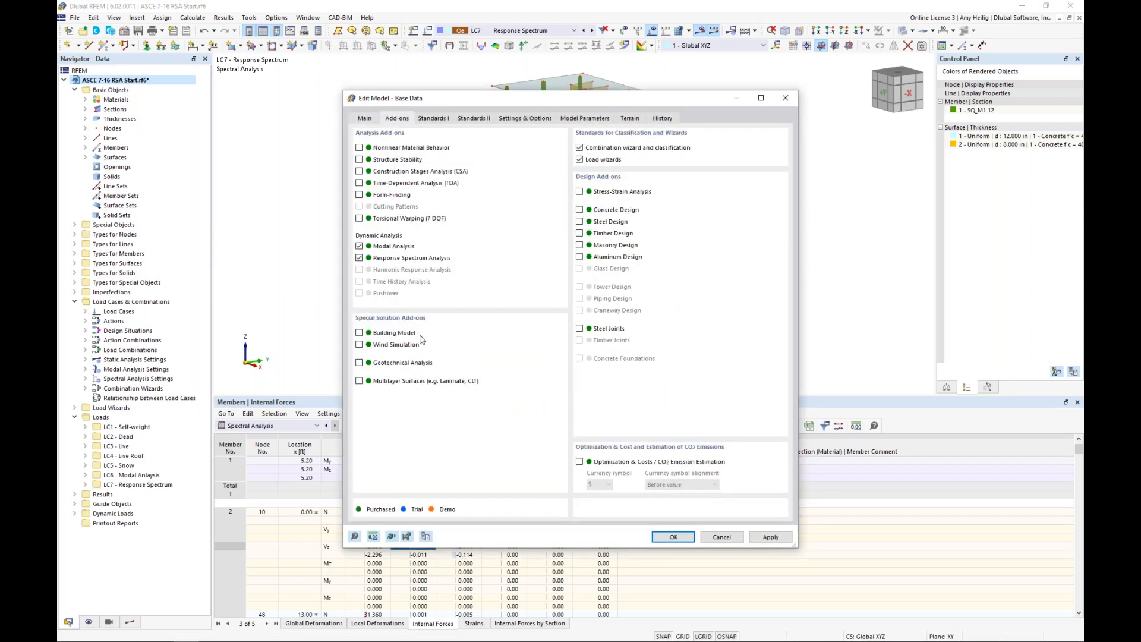
pyautogui.click(360, 333)
pyautogui.click(673, 537)
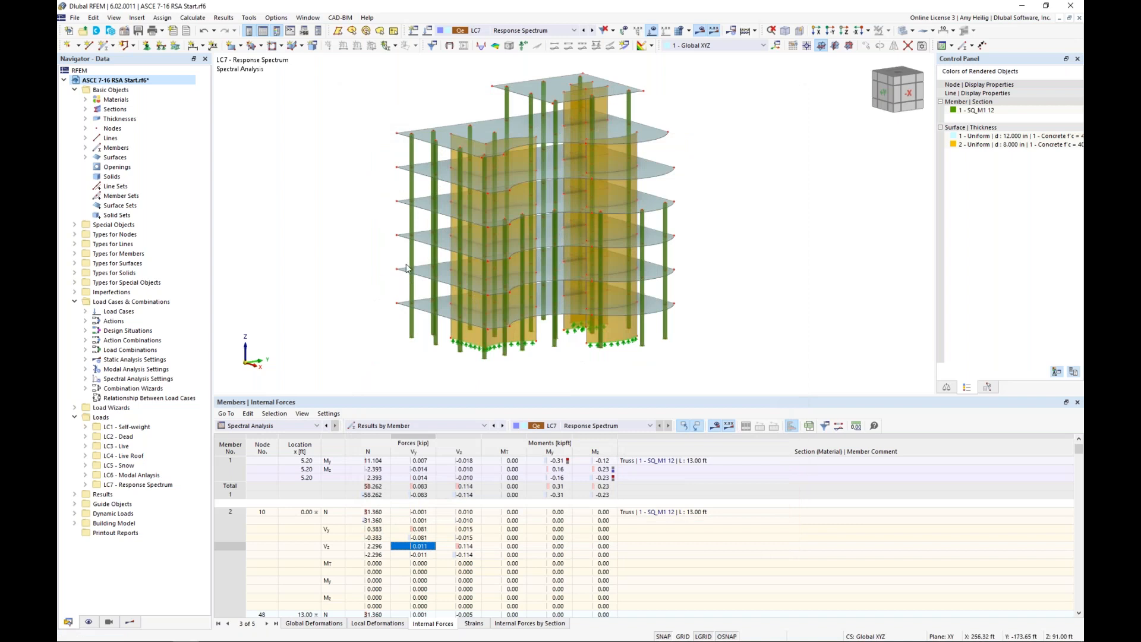
# Step: Create a new building story with a top elevation of 13 ft, keeping the bottom elevation at 0 ft
pyautogui.moveTo(398, 253); pyautogui.dragTo(416, 276, button='middle')
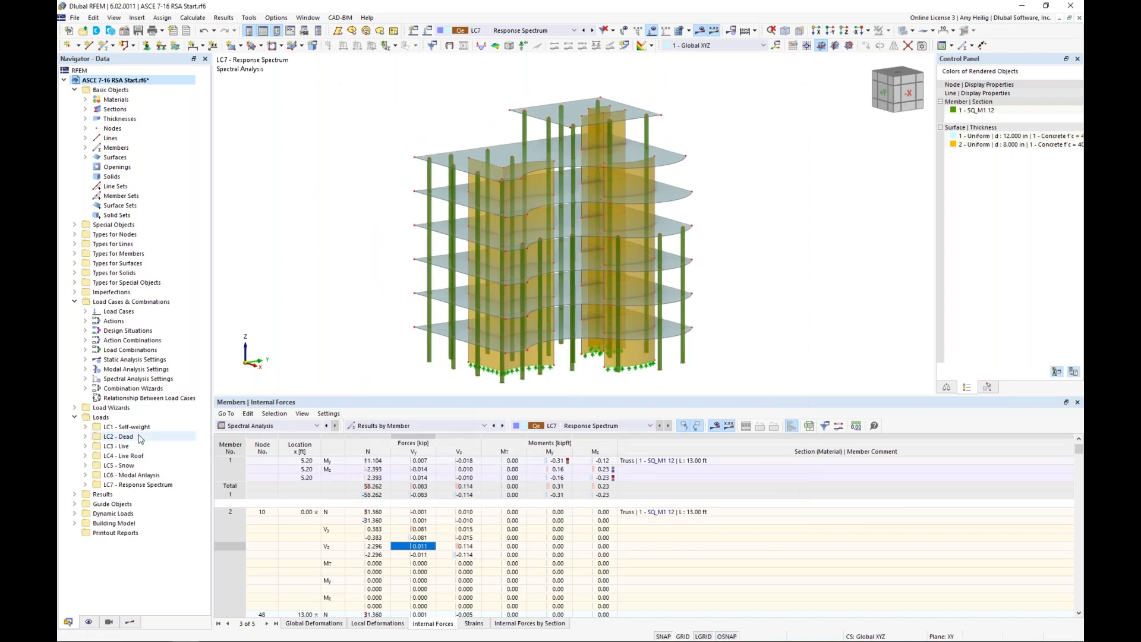
pyautogui.click(74, 524)
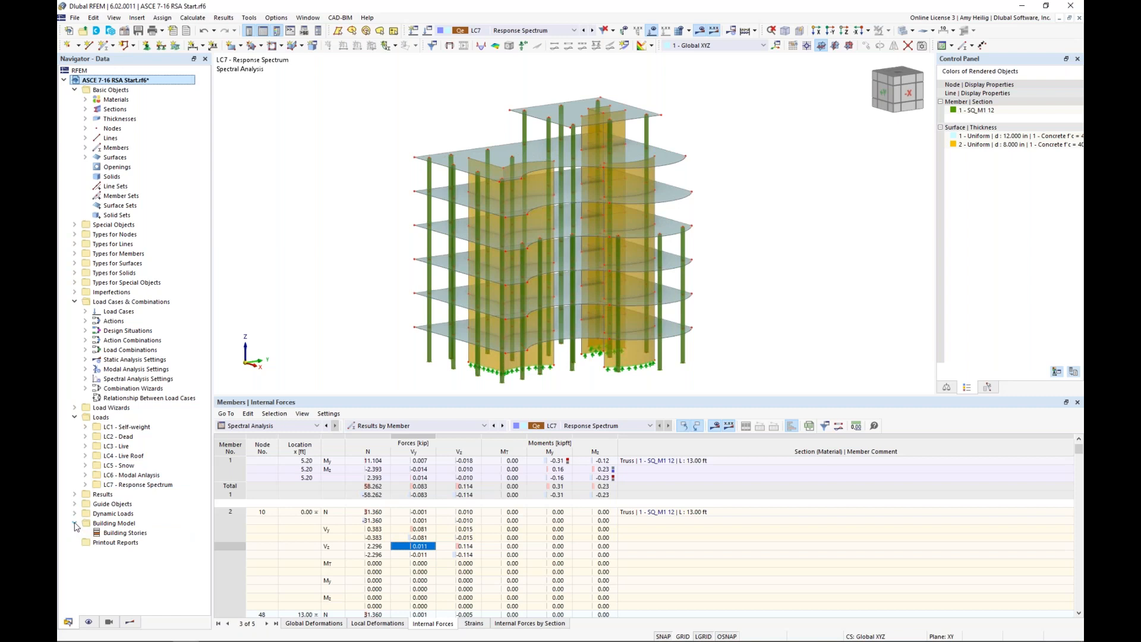
pyautogui.rightClick(117, 536)
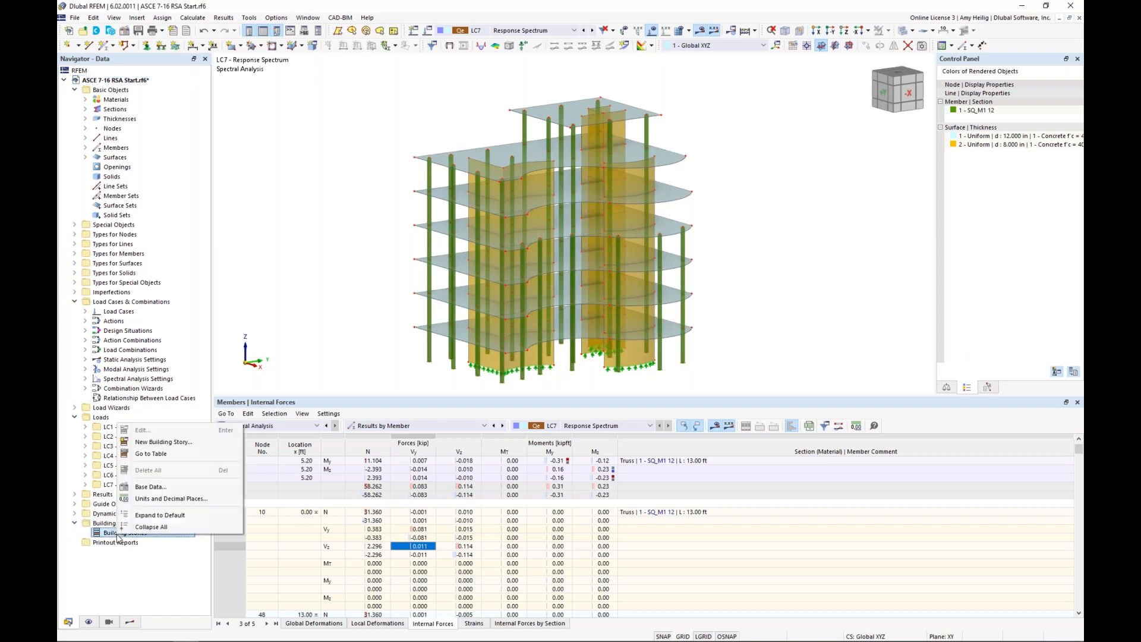
pyautogui.click(164, 443)
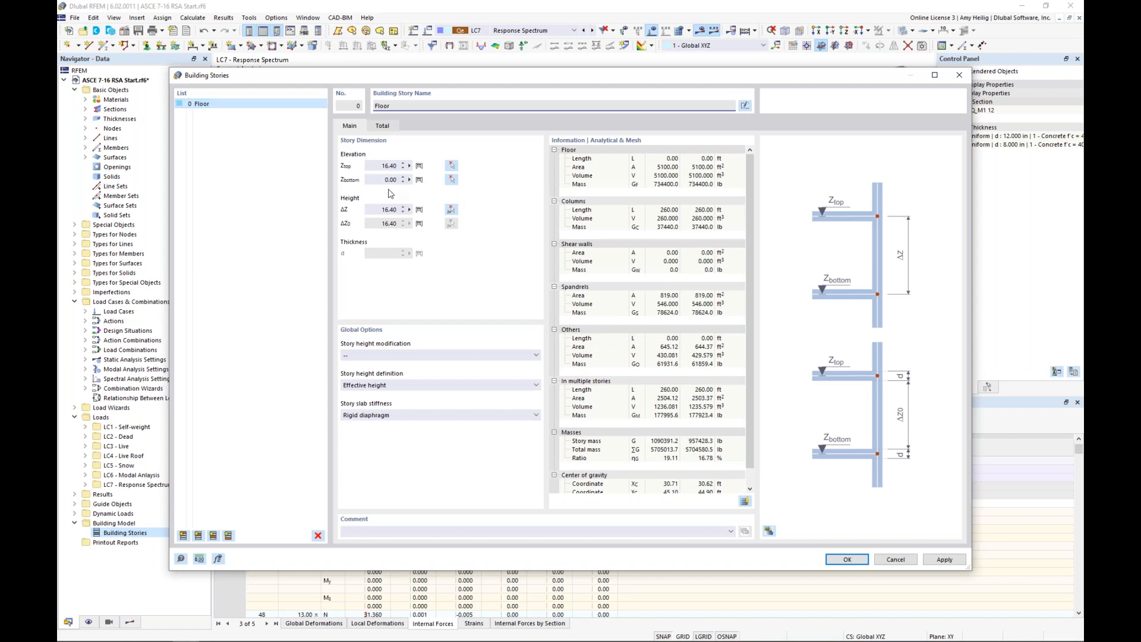
pyautogui.click(374, 166)
pyautogui.write('13')
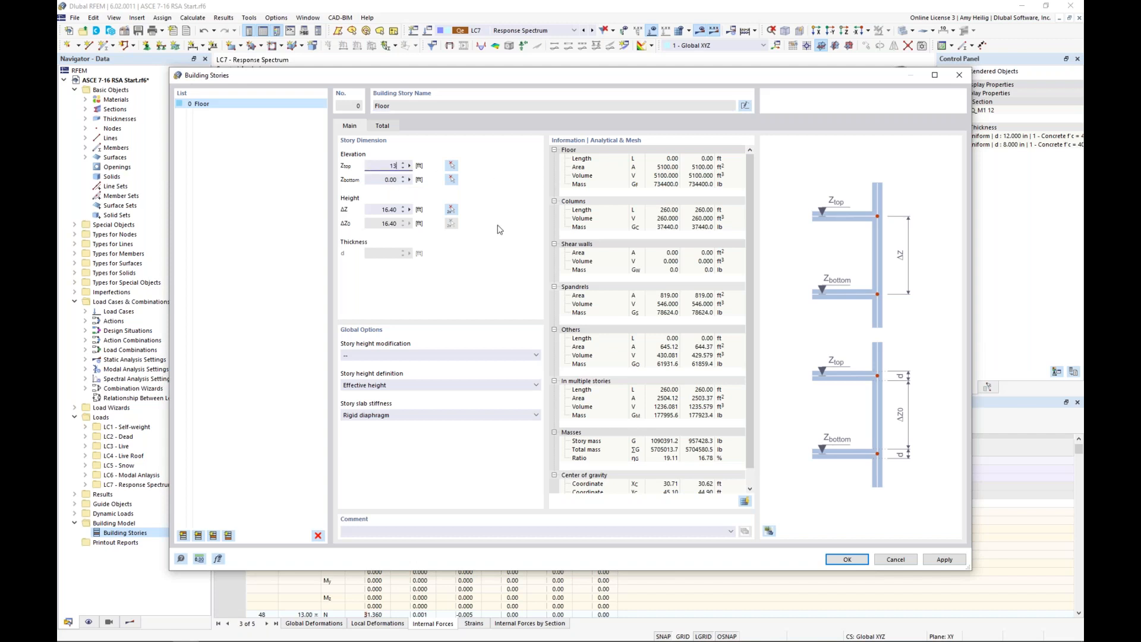
pyautogui.click(384, 179)
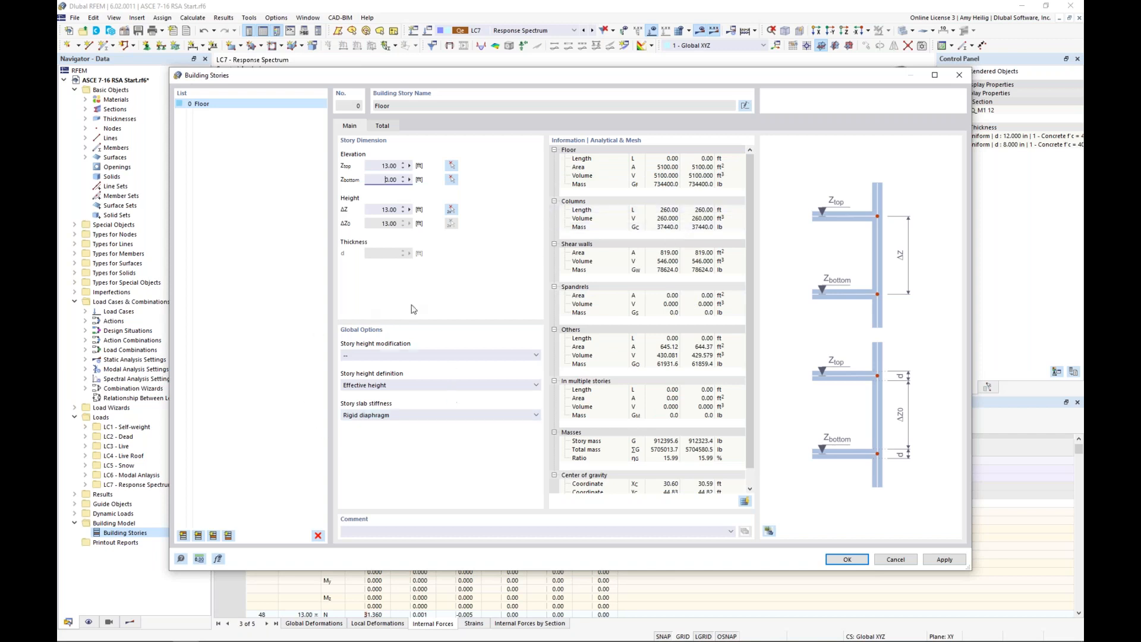
# Step: Set the story slab stiffness to none ("--") instead of a rigid diaphragm
pyautogui.click(392, 416)
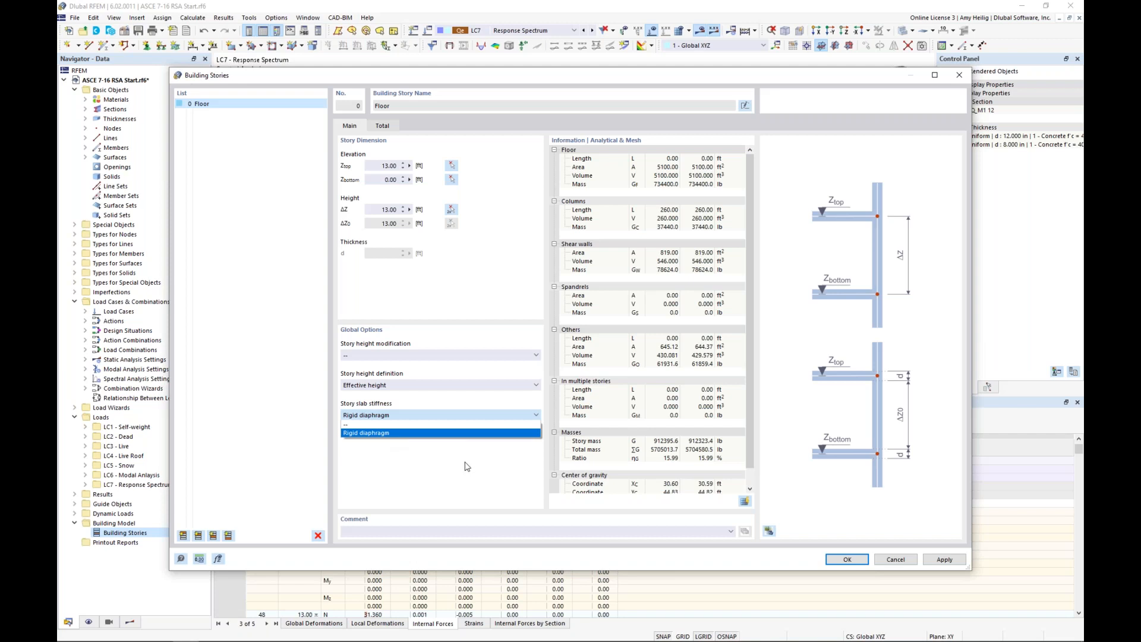
pyautogui.click(593, 78)
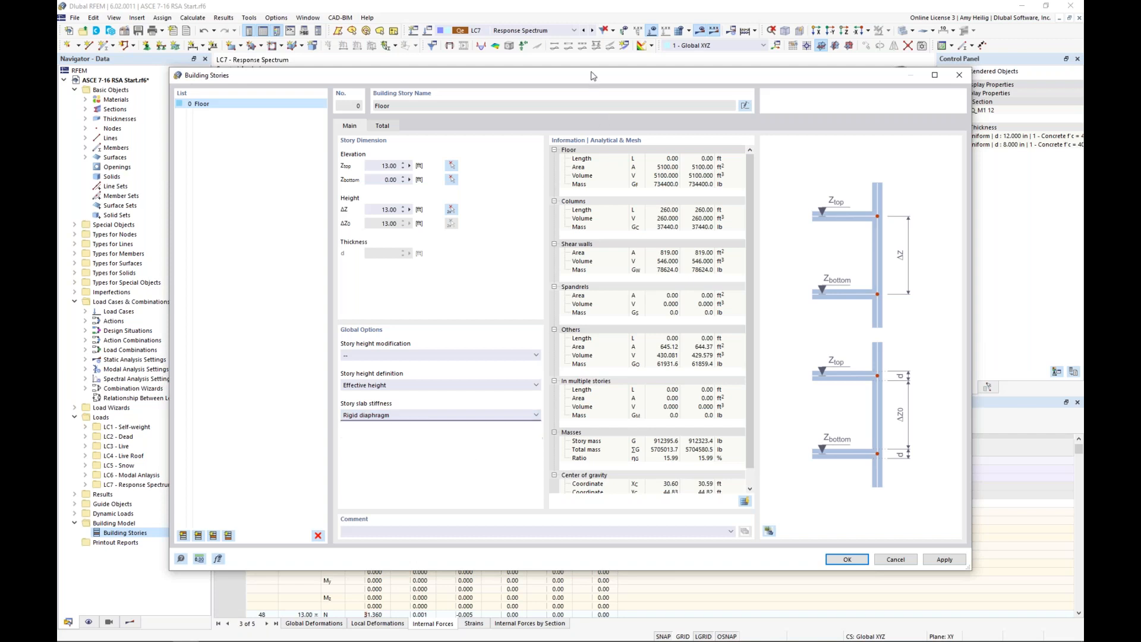
pyautogui.moveTo(590, 78); pyautogui.dragTo(604, 326)
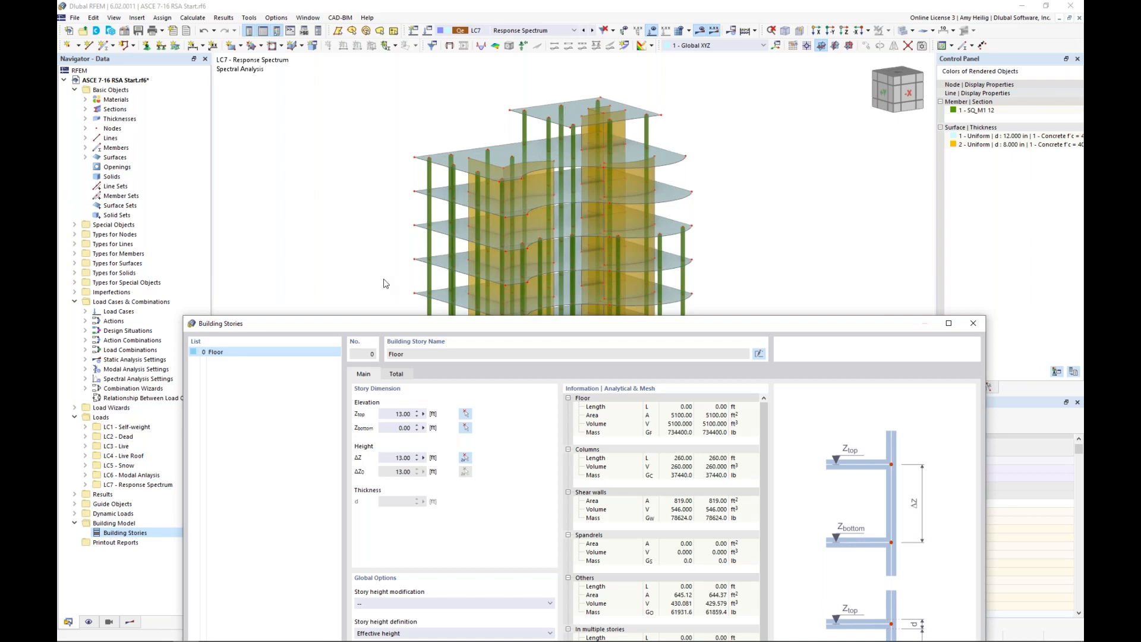
pyautogui.moveTo(367, 327); pyautogui.dragTo(373, 92)
pyautogui.click(421, 428)
pyautogui.click(415, 443)
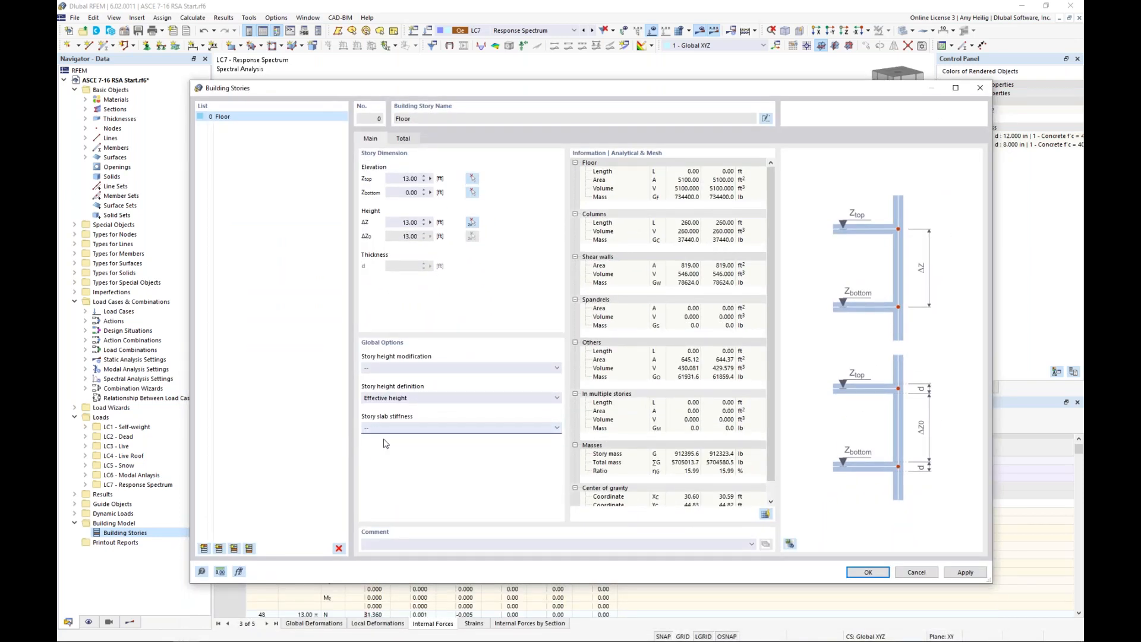
# Step: Add six more 13 ft high stories above the first one, up to an elevation of 91 ft
pyautogui.click(204, 549)
pyautogui.click(204, 548)
pyautogui.click(204, 549)
pyautogui.click(204, 548)
pyautogui.click(204, 548)
pyautogui.click(204, 549)
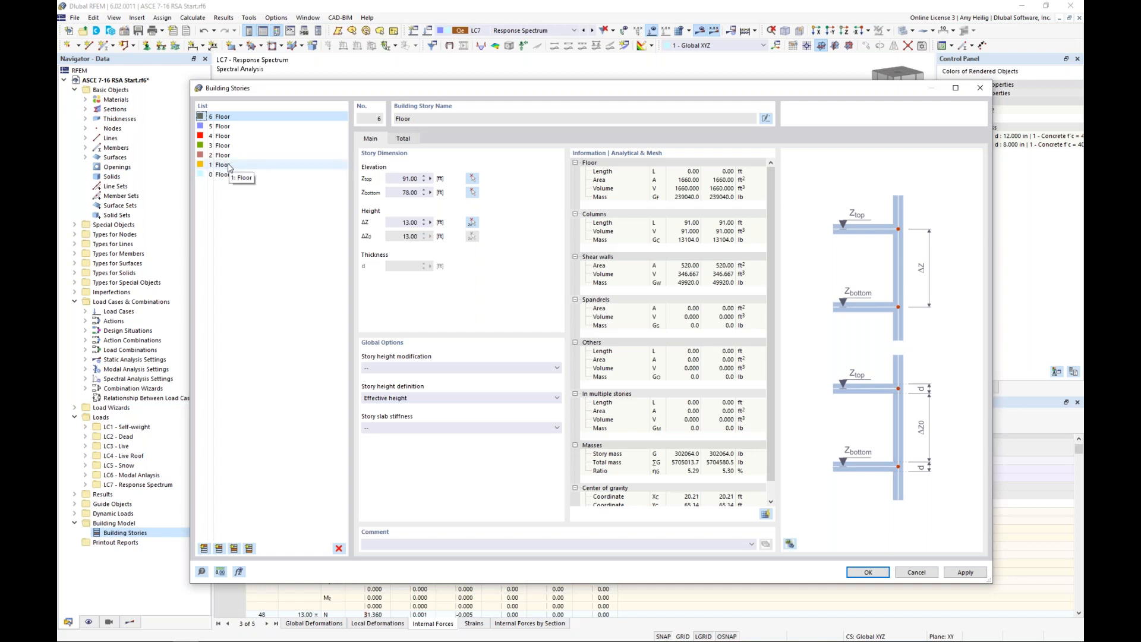
pyautogui.moveTo(360, 89); pyautogui.dragTo(392, 54)
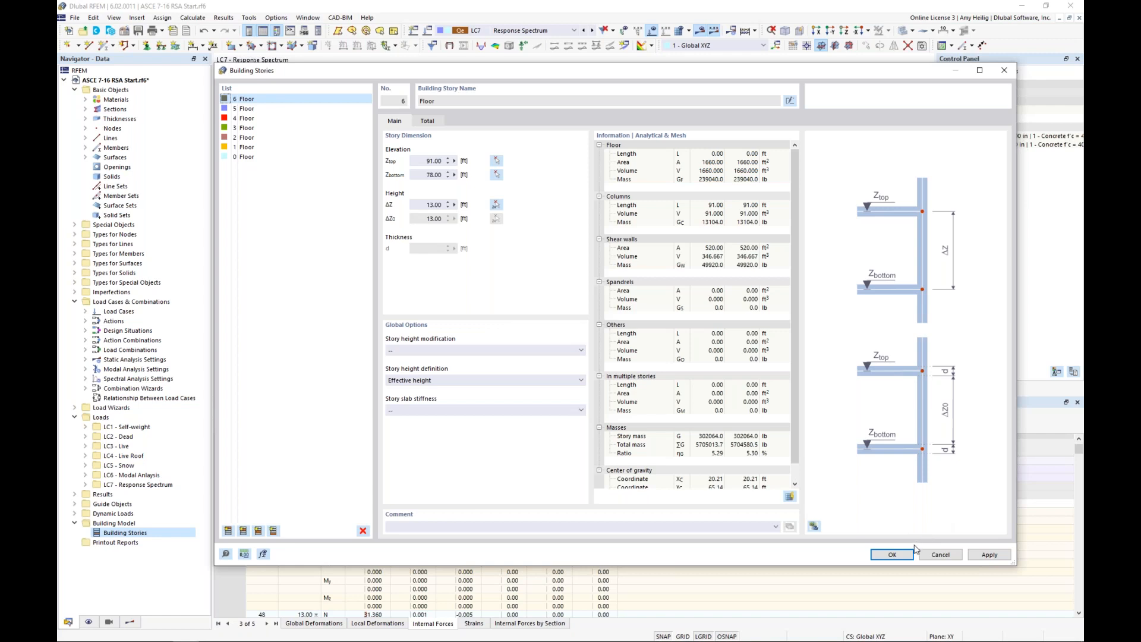
# Step: Accept the building stories and inspect their levels and elevations on the rotated model
pyautogui.click(893, 554)
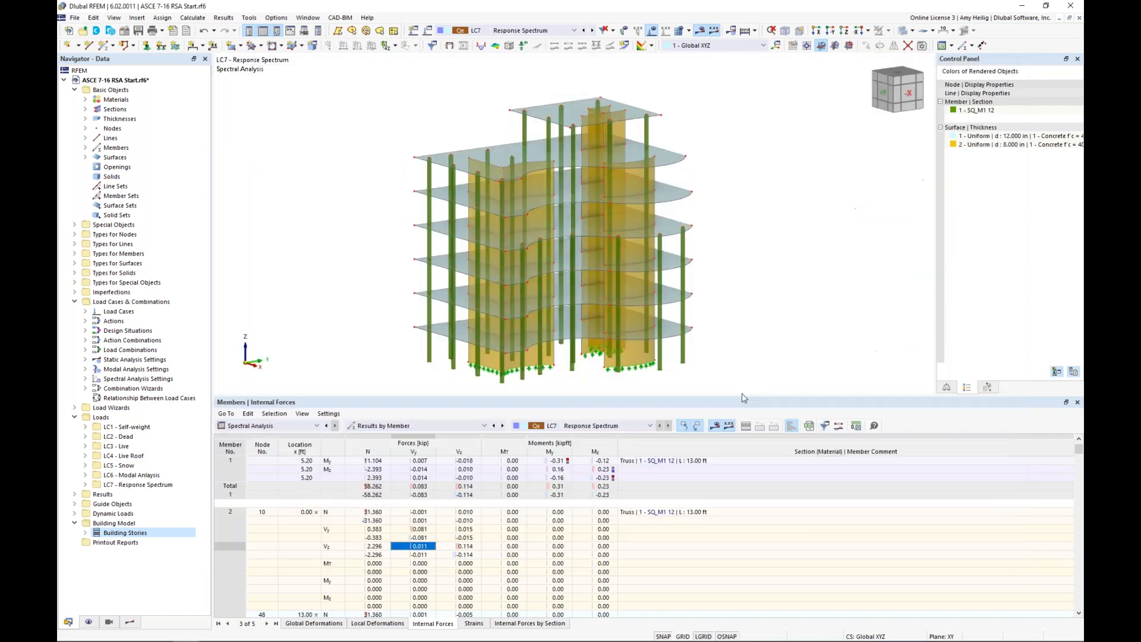
pyautogui.keyDown('ctrl'); pyautogui.moveTo(779, 253); pyautogui.dragTo(638, 251, button='middle'); pyautogui.keyUp('ctrl')
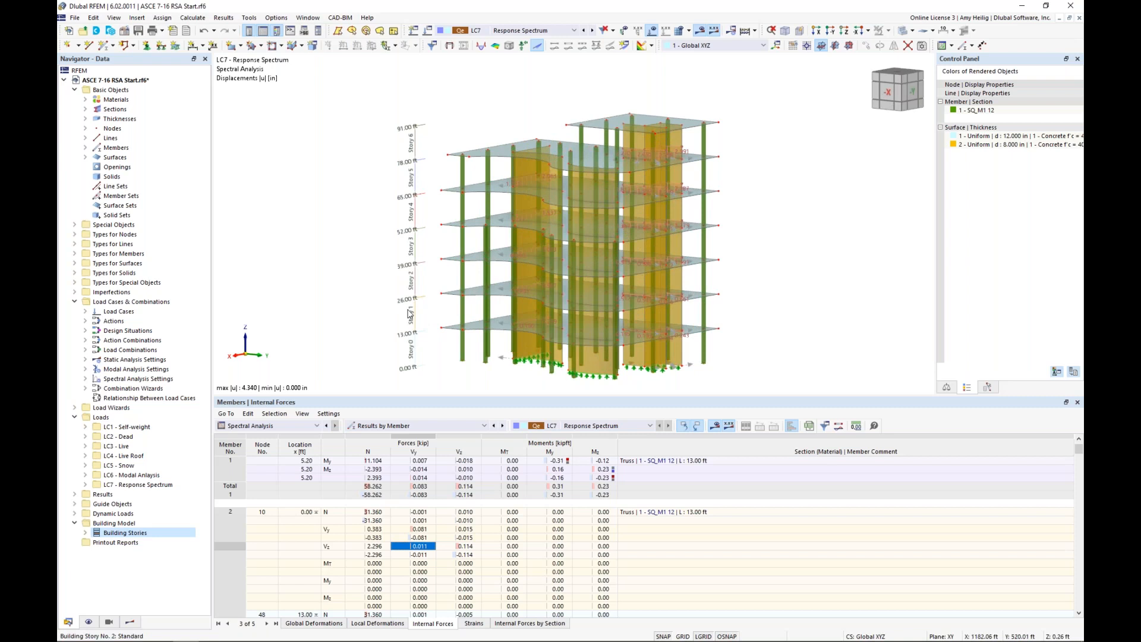
pyautogui.moveTo(483, 396); pyautogui.dragTo(470, 465)
pyautogui.scroll(2, 426, 367)
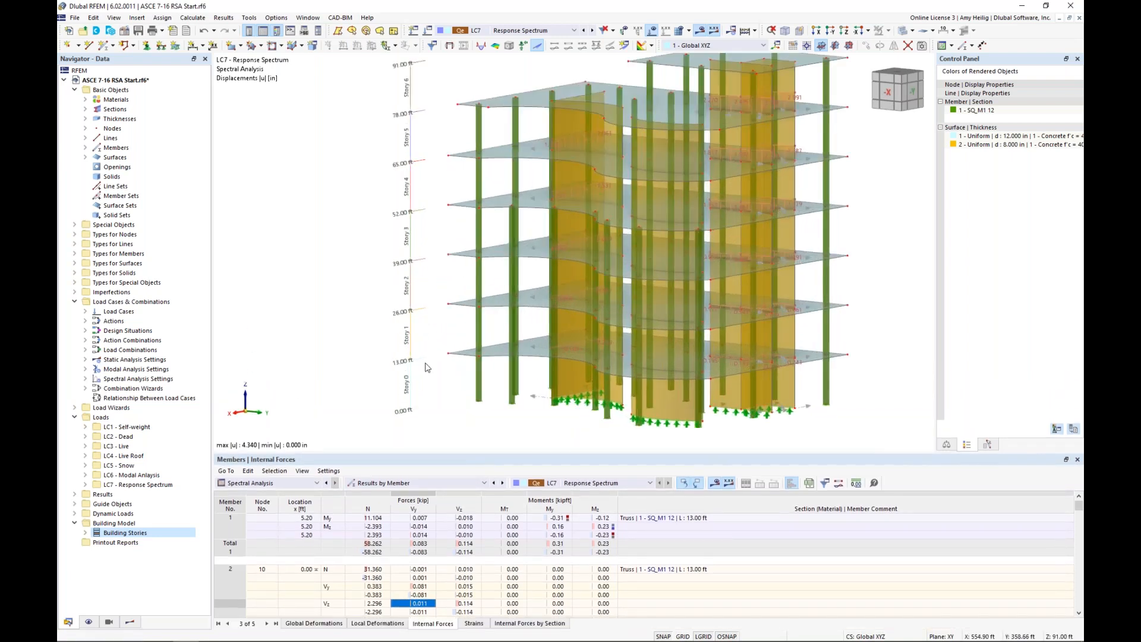
pyautogui.scroll(-1, 426, 367)
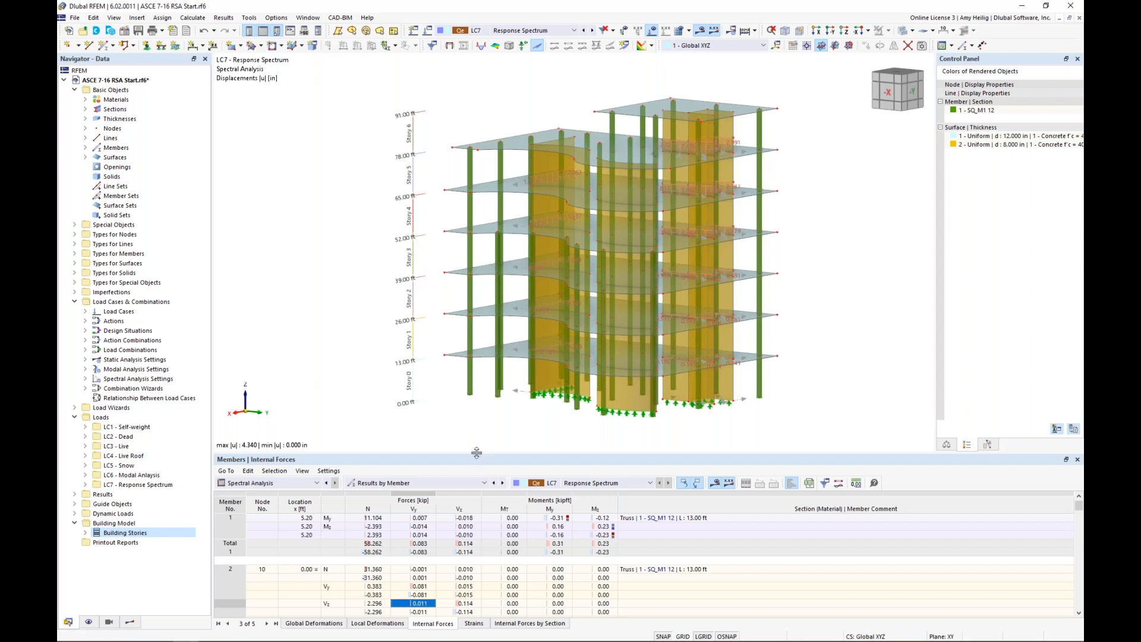
pyautogui.moveTo(476, 453); pyautogui.dragTo(476, 406)
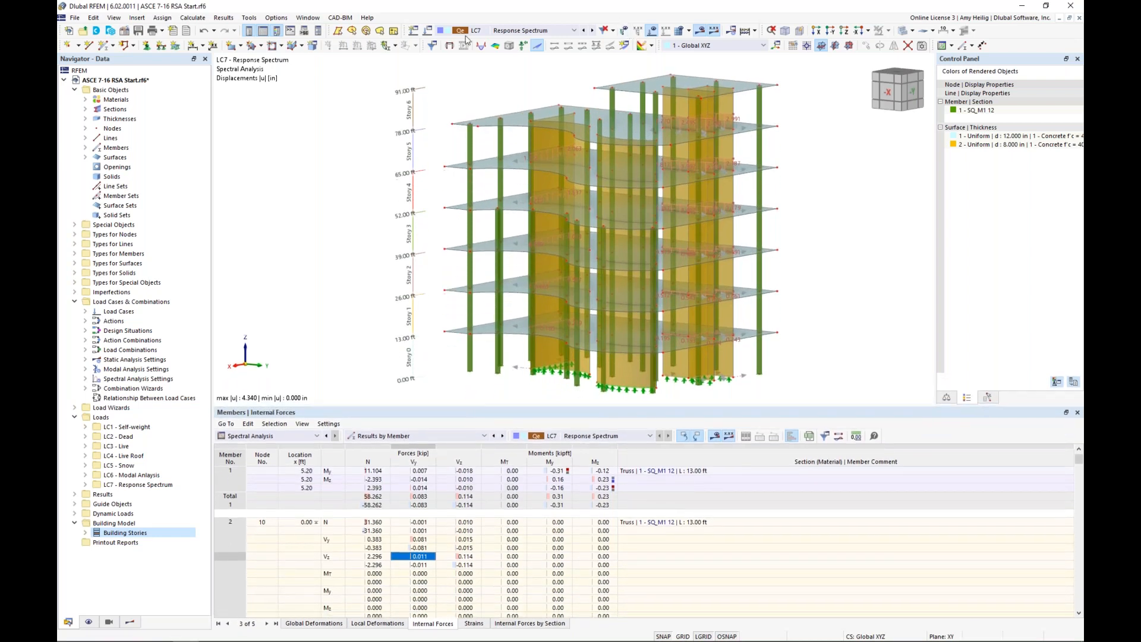
# Step: List the LC7 spectral analysis results by stories and review the story actions, interstory drifts, and centers of mass and rigidity
pyautogui.click(130, 623)
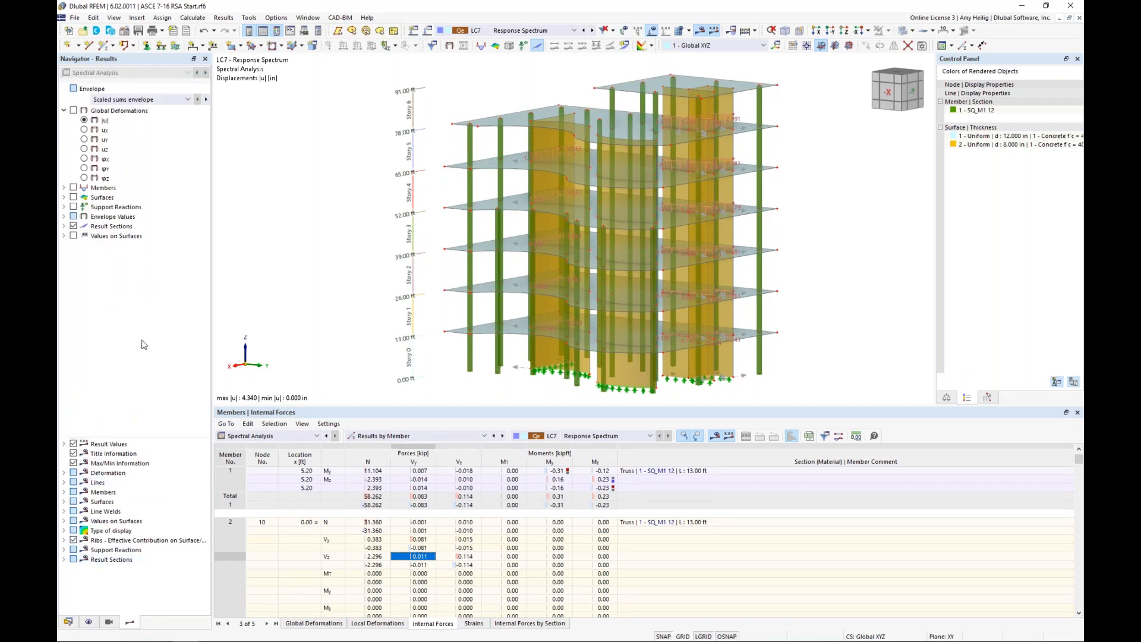
pyautogui.click(266, 438)
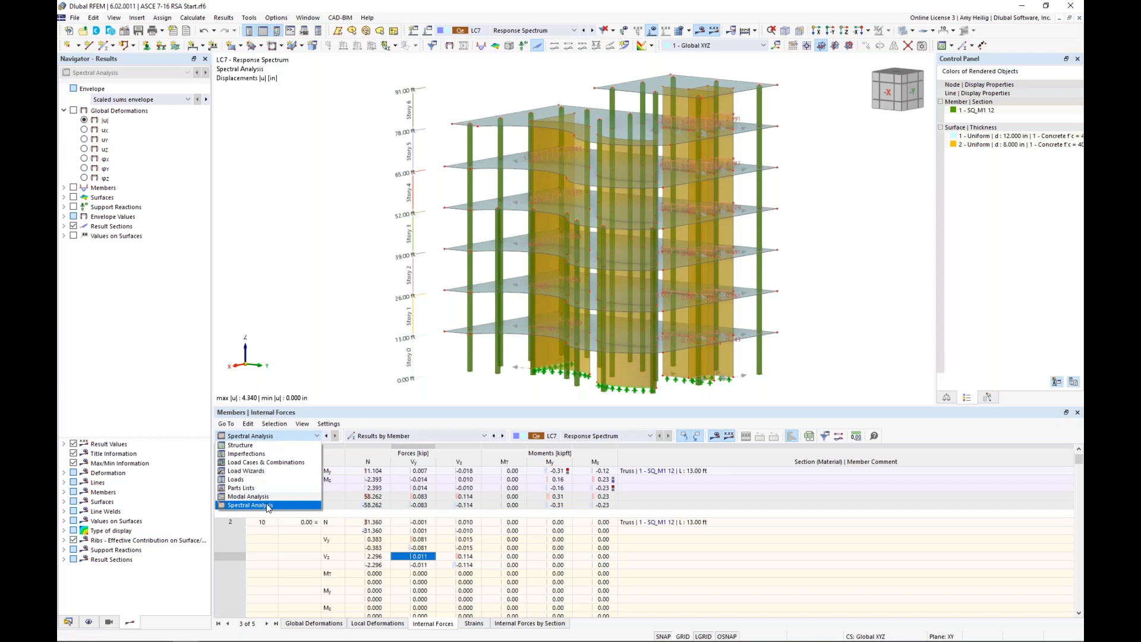
pyautogui.click(485, 436)
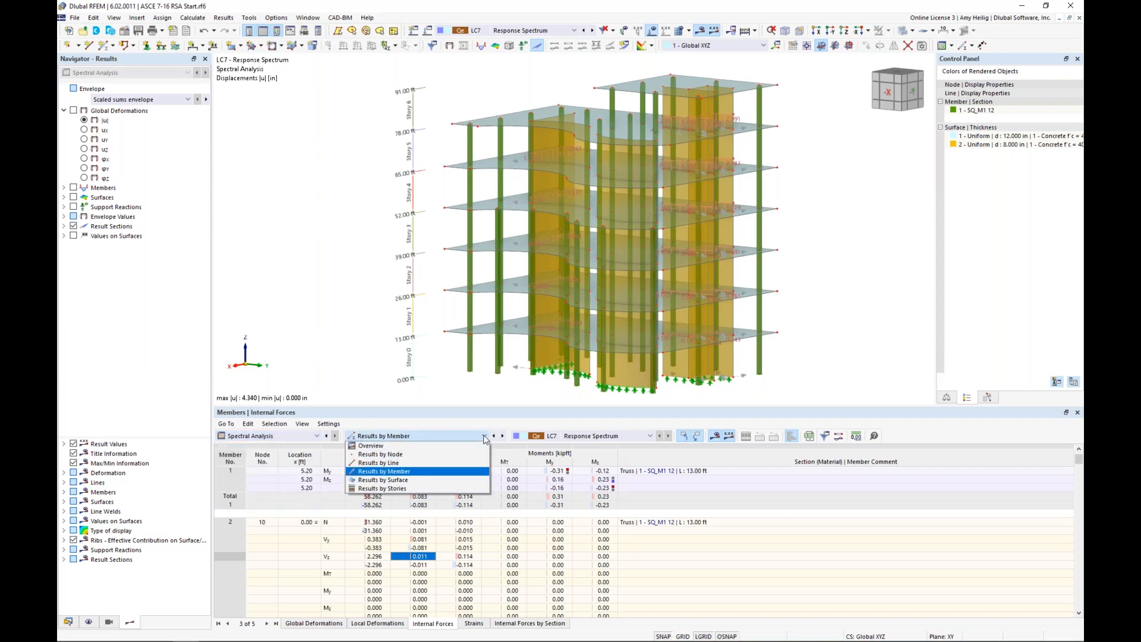
pyautogui.click(397, 490)
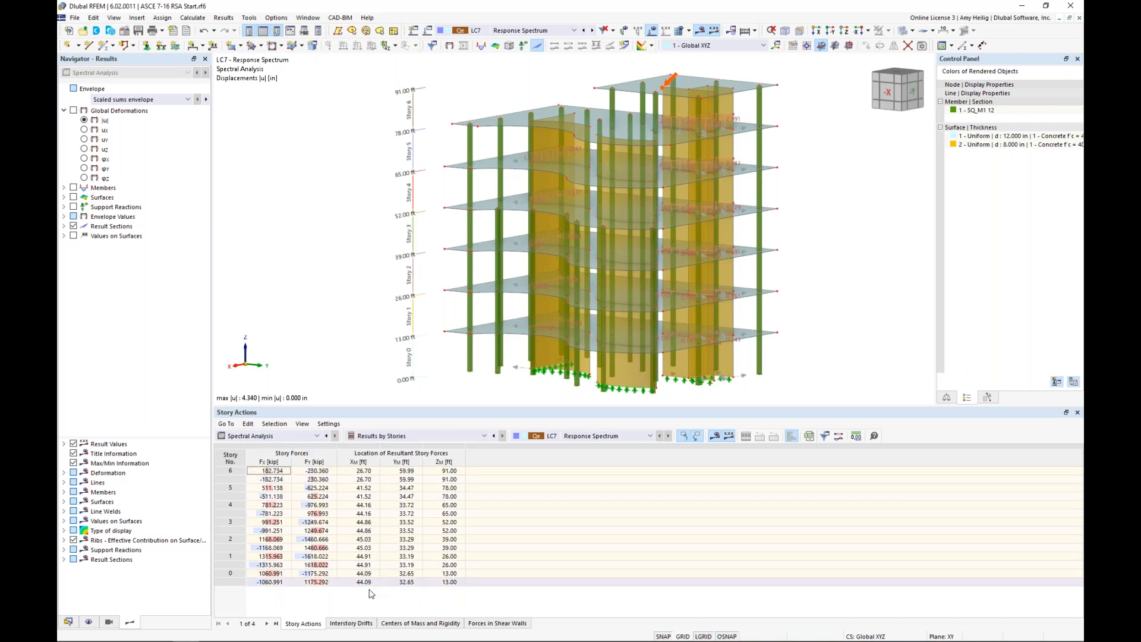
pyautogui.click(361, 625)
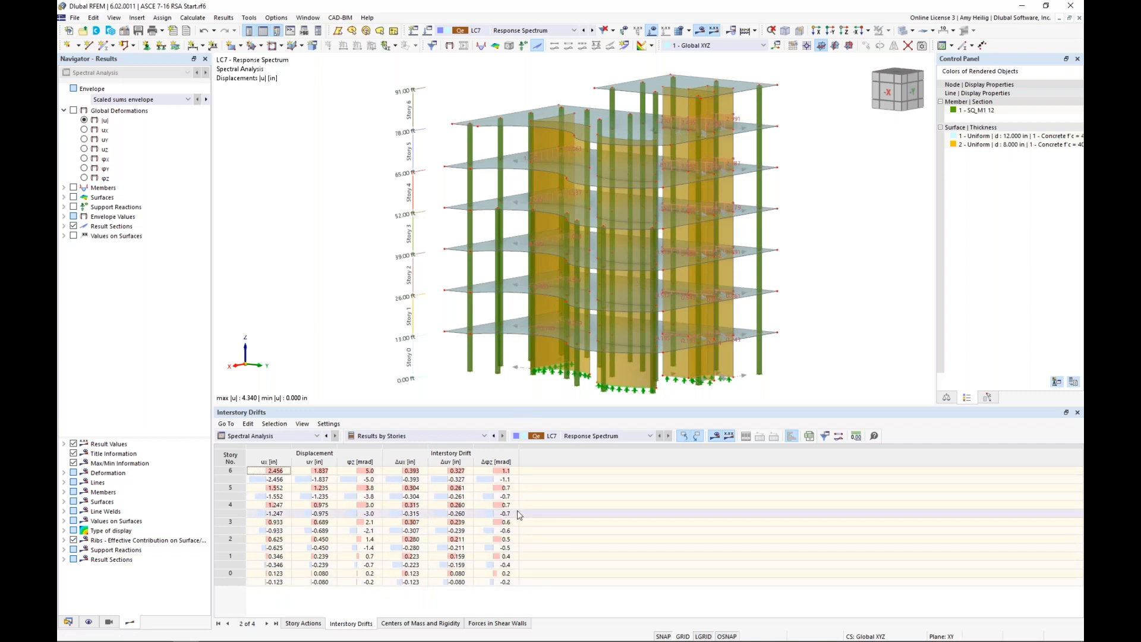
pyautogui.click(403, 624)
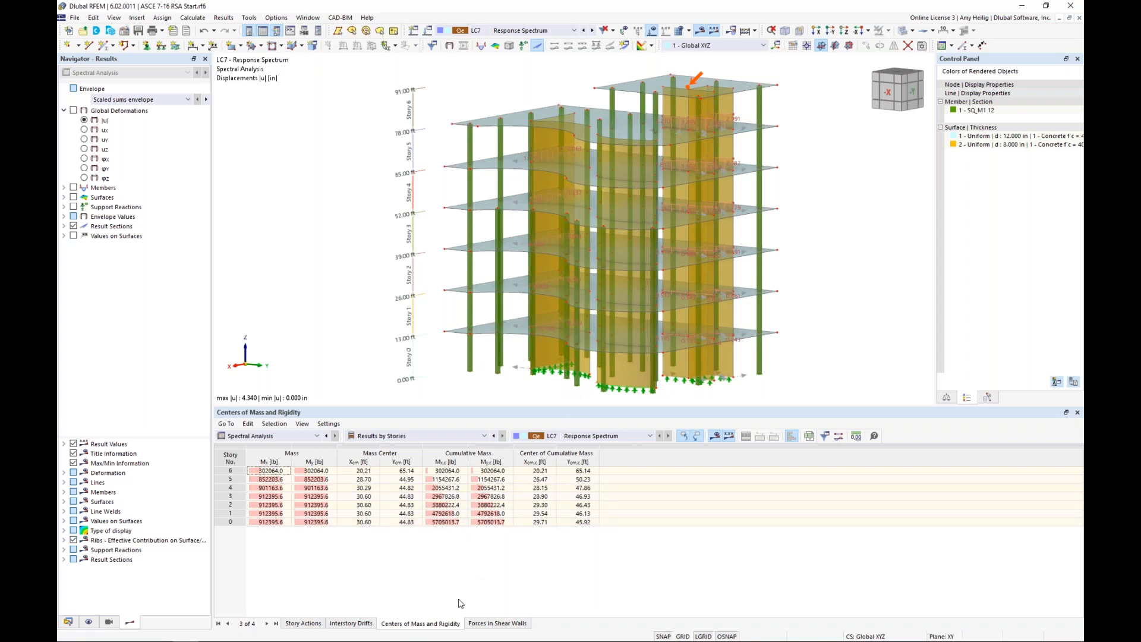
# Step: Examine the forces in shear walls and locate story 6 walls 50, 51 and 52 in the model
pyautogui.click(498, 625)
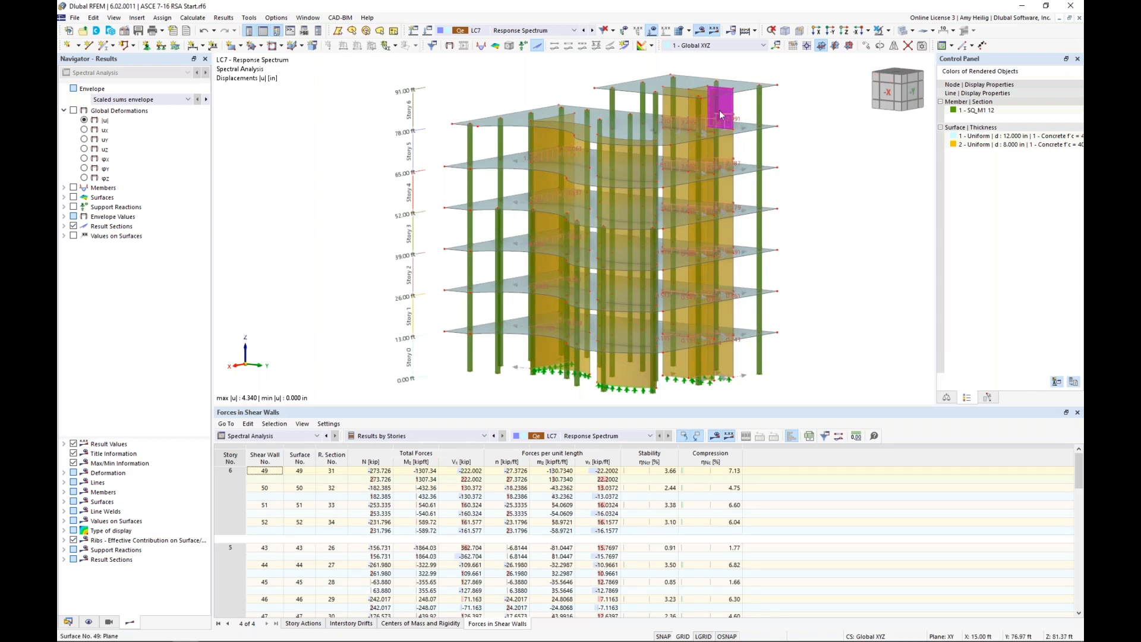
pyautogui.scroll(5, 721, 115)
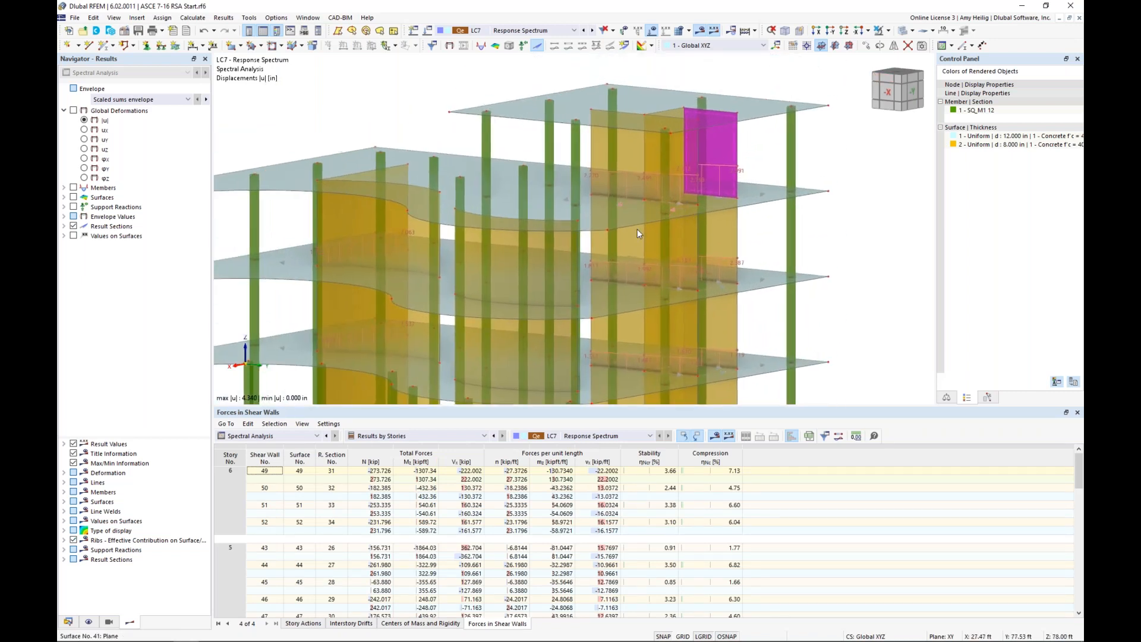
pyautogui.click(371, 488)
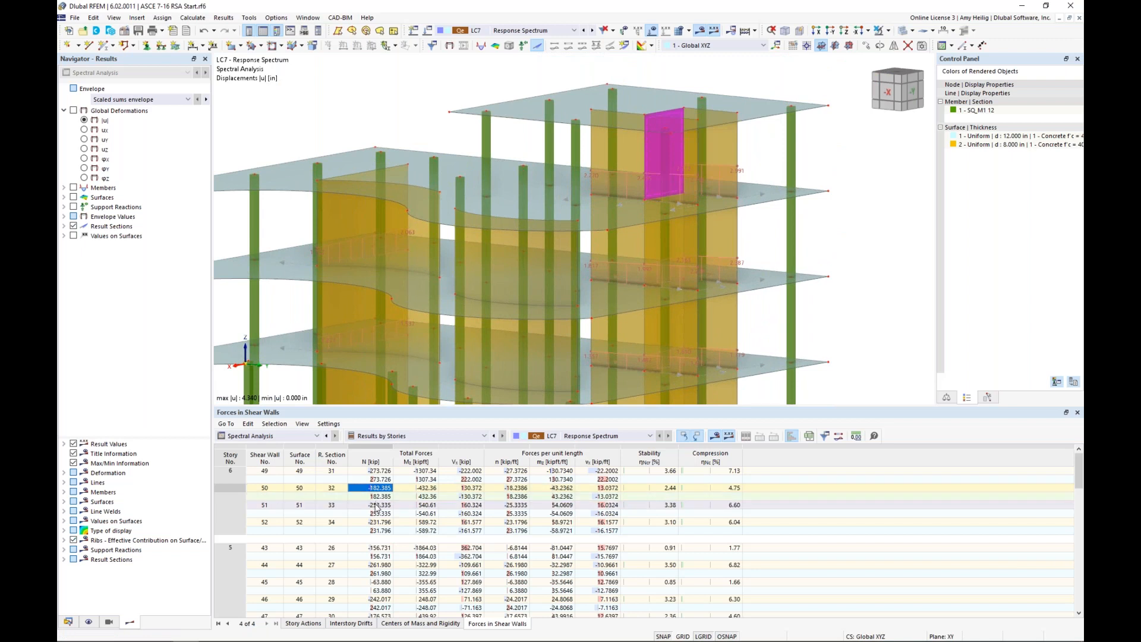
pyautogui.click(376, 505)
pyautogui.click(378, 523)
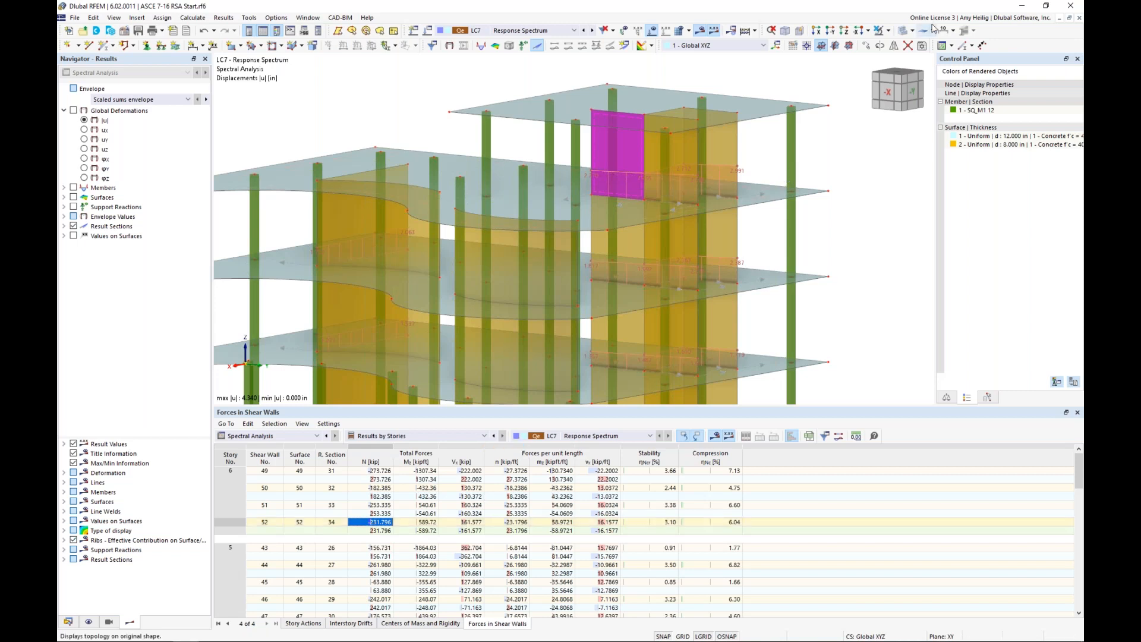
# Step: Switch the model to wireframe display and inspect the definition of result section 34 for shear wall 52 on story 6
pyautogui.click(903, 31)
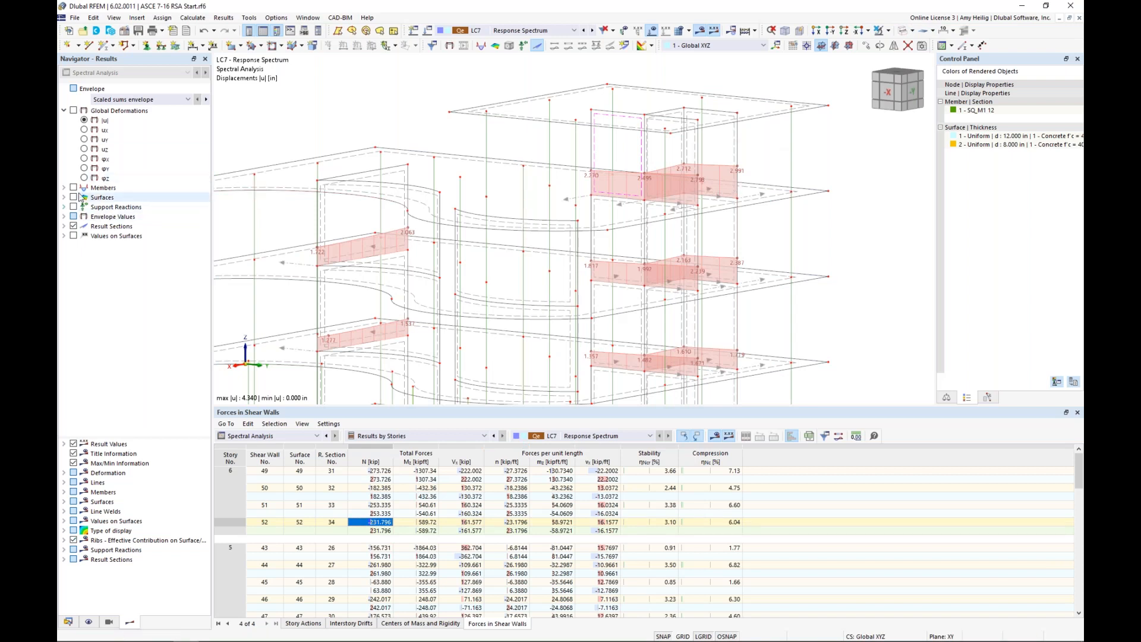
pyautogui.doubleClick(113, 229)
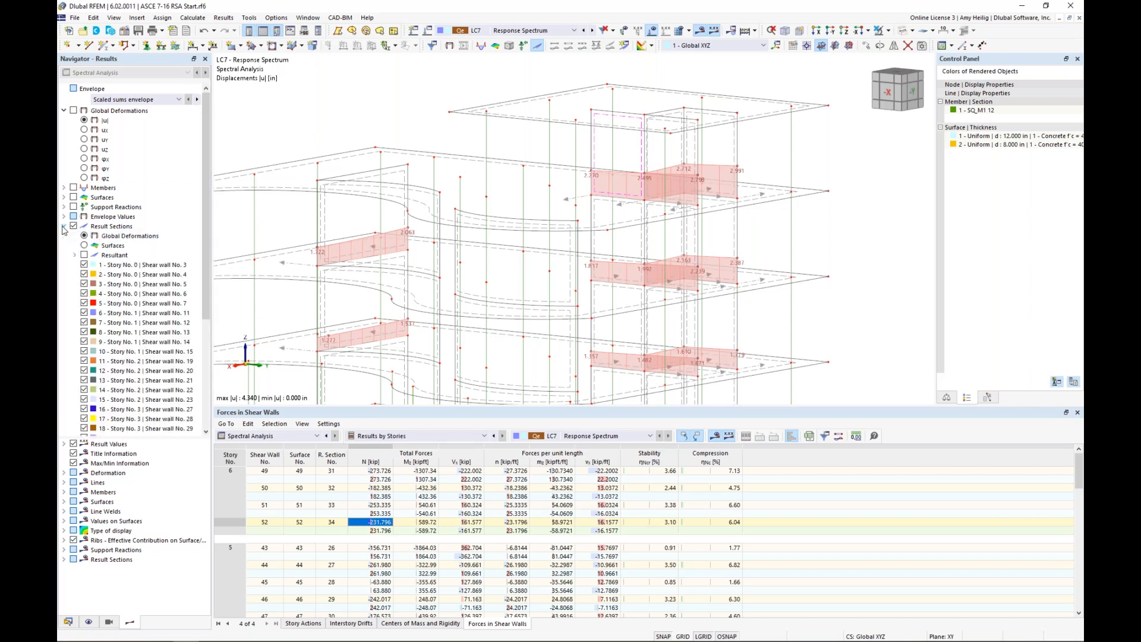
pyautogui.scroll(-6, 159, 285)
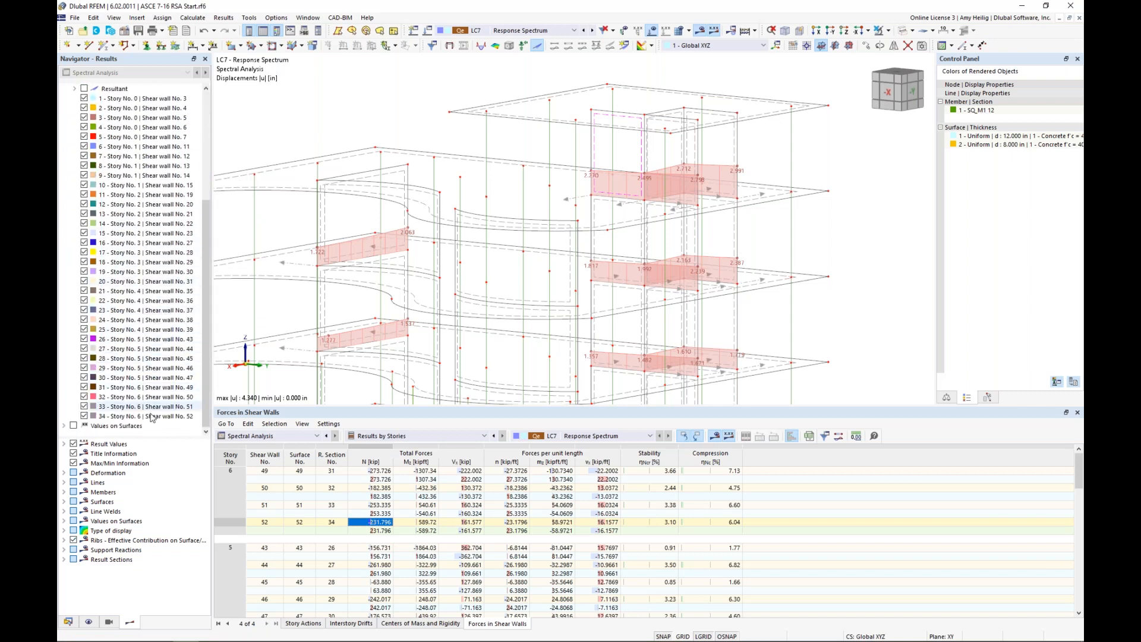
pyautogui.doubleClick(152, 417)
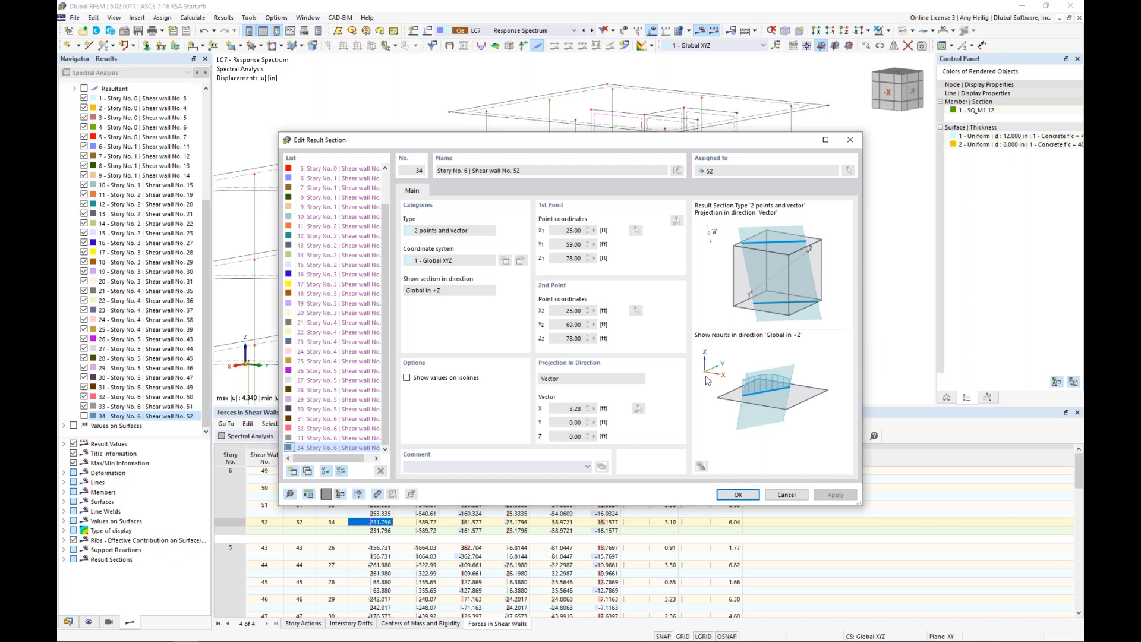
pyautogui.click(785, 496)
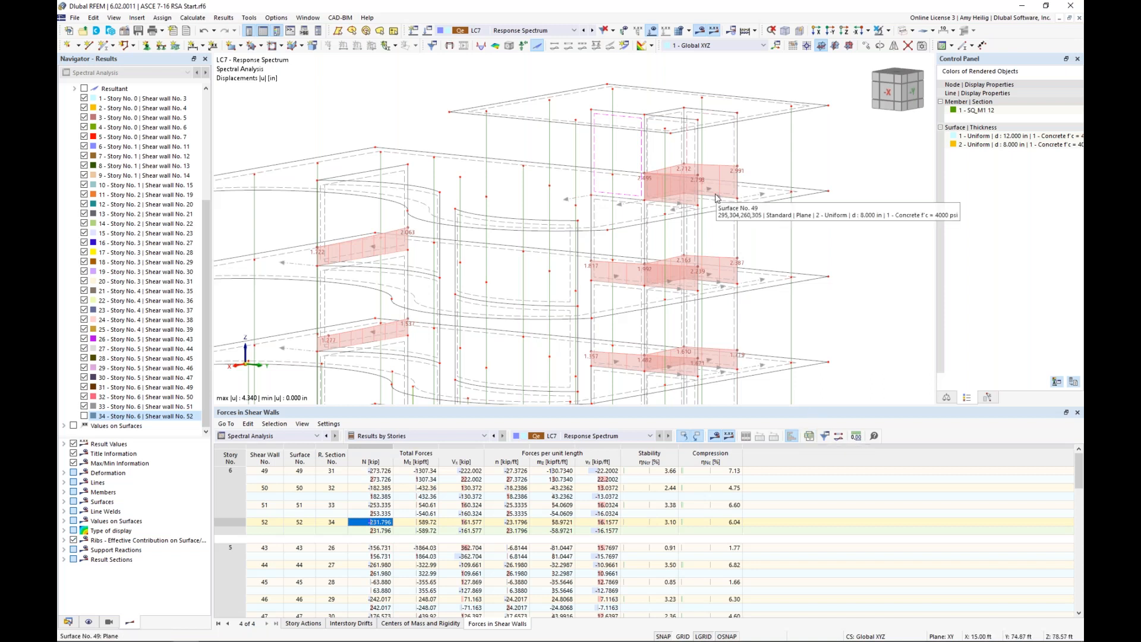
# Step: Return to the story actions results, and switch to the PowerPoint slide show to view the Base Shear and Drift Considerations slide
pyautogui.click(305, 625)
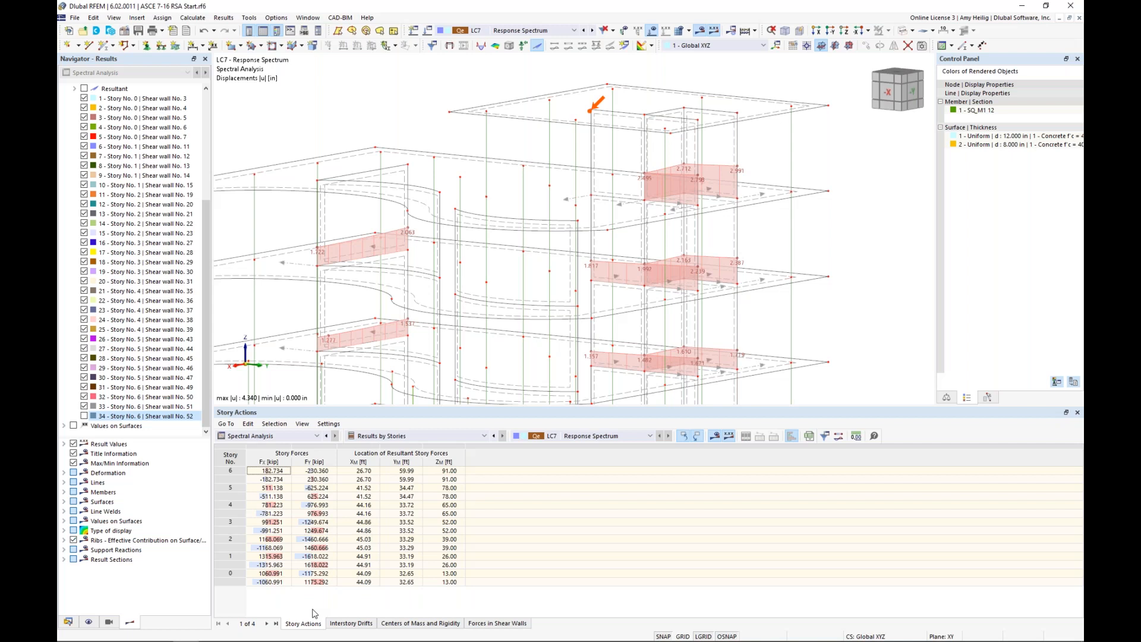
pyautogui.press('super+Tab')
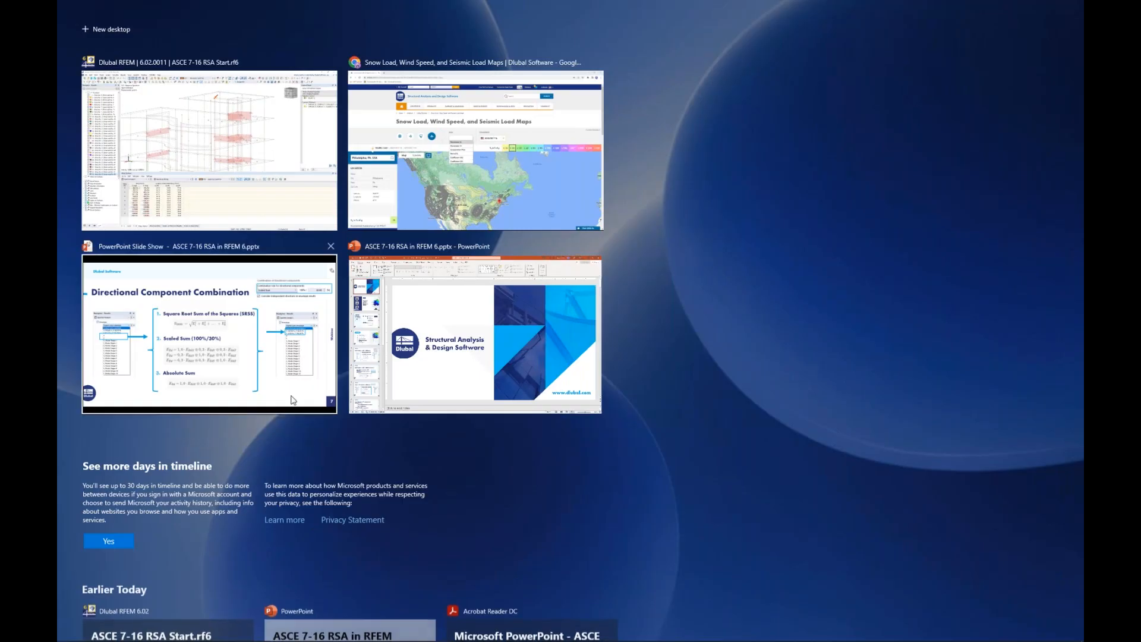
pyautogui.click(293, 398)
pyautogui.press('Right')
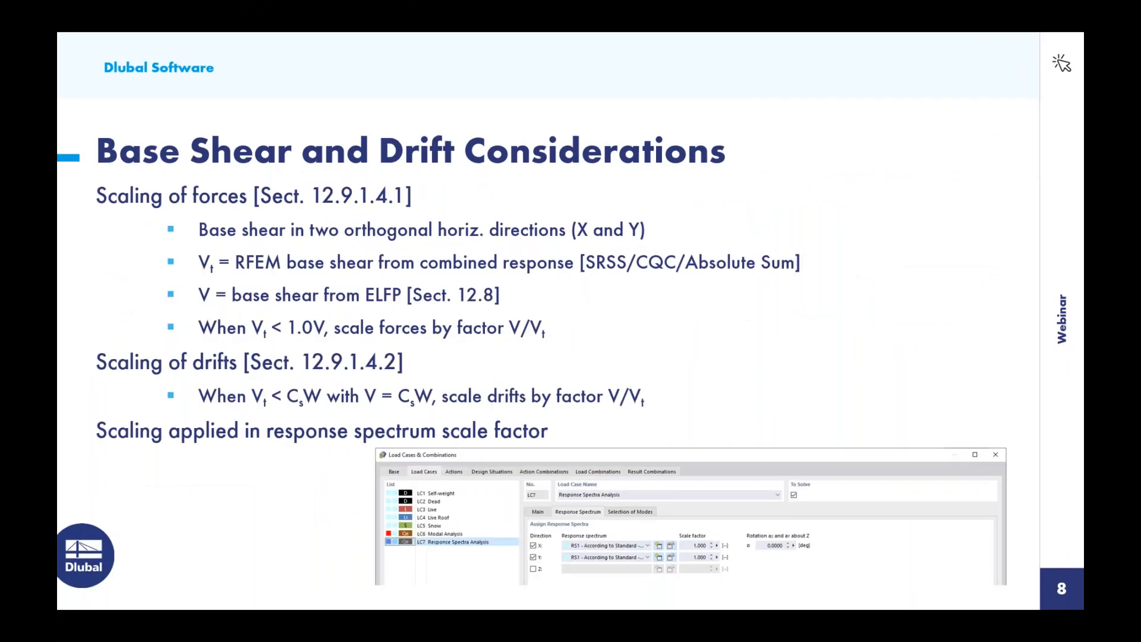
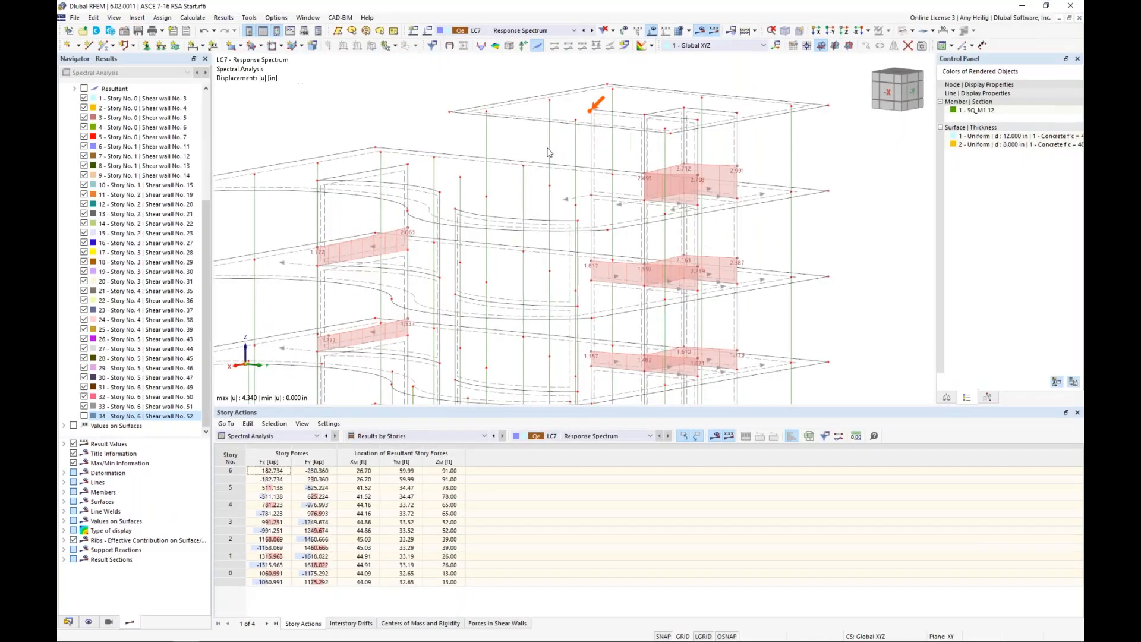
# Step: Check the X and Y response spectrum scale factors and the main analysis settings of load case LC7
pyautogui.click(427, 34)
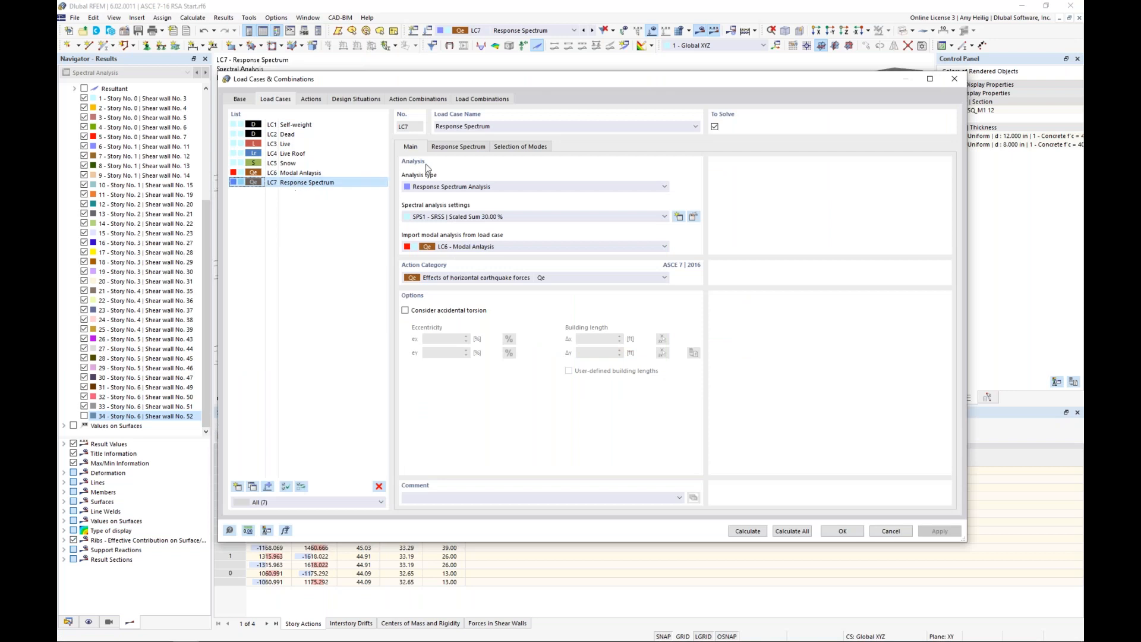
pyautogui.click(458, 148)
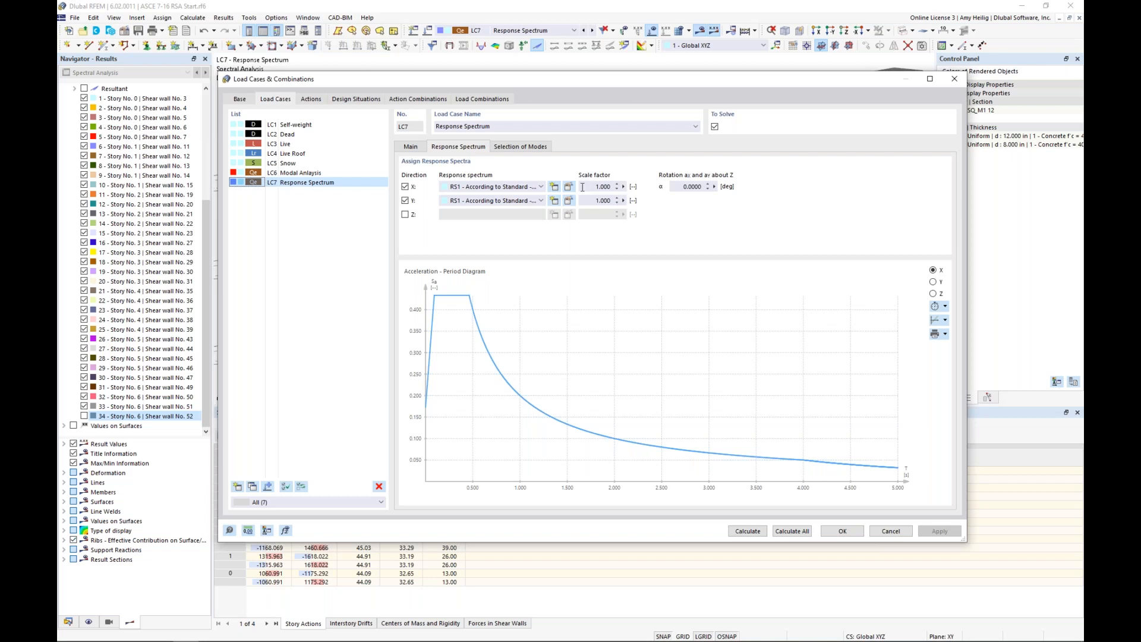
pyautogui.click(412, 148)
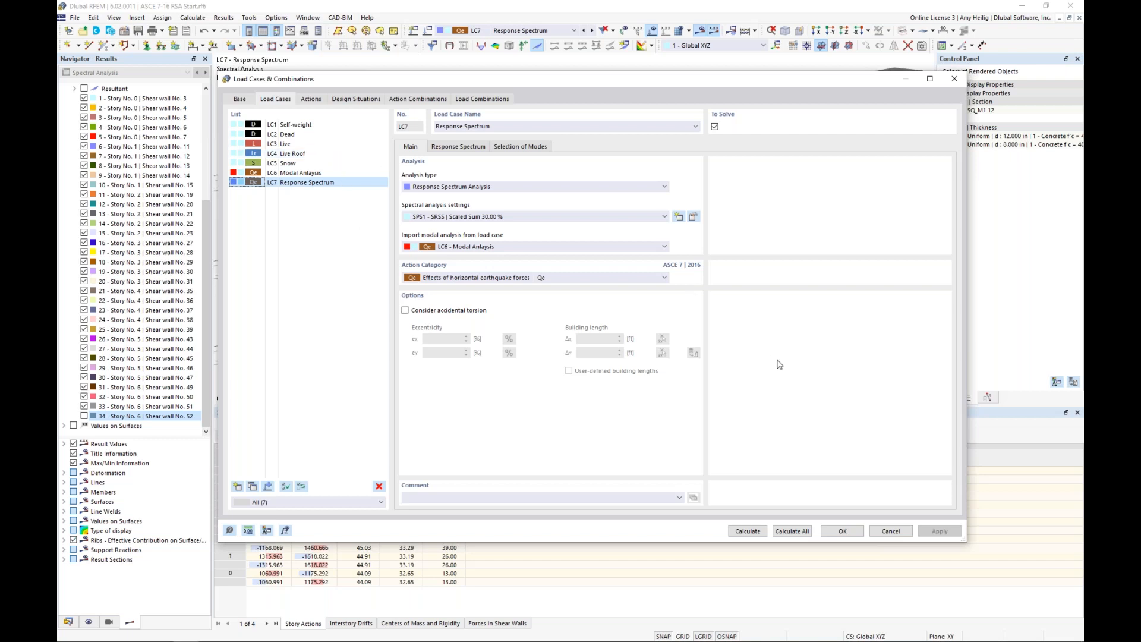
pyautogui.click(845, 530)
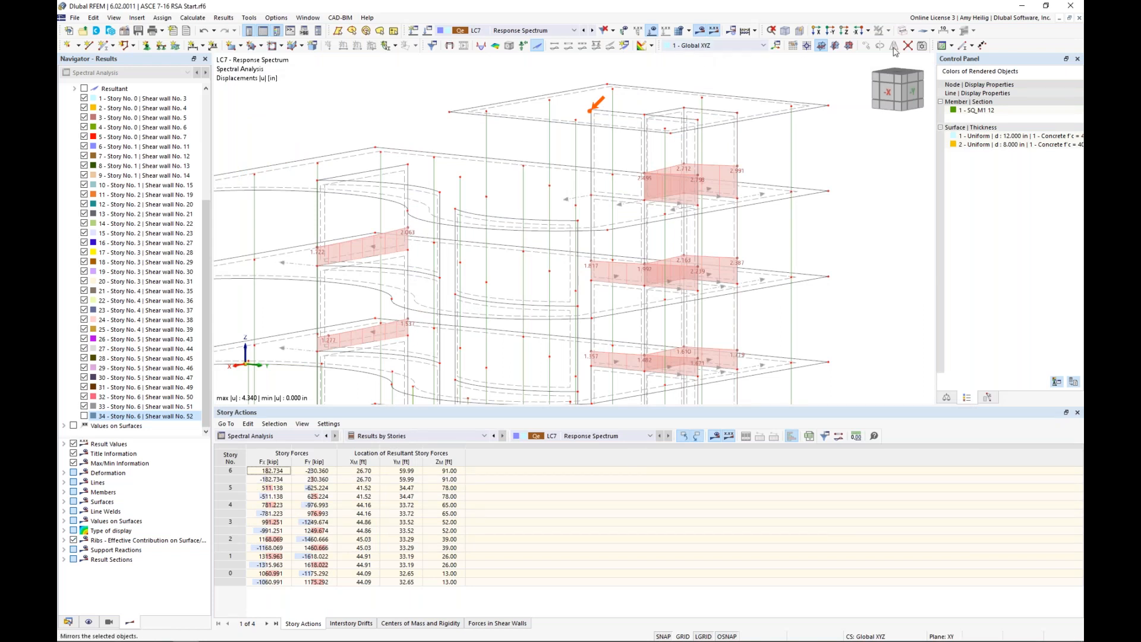
# Step: Restore the transparent solid display of the model, collapse the result sections, and turn off the results display
pyautogui.click(912, 31)
pyautogui.click(931, 56)
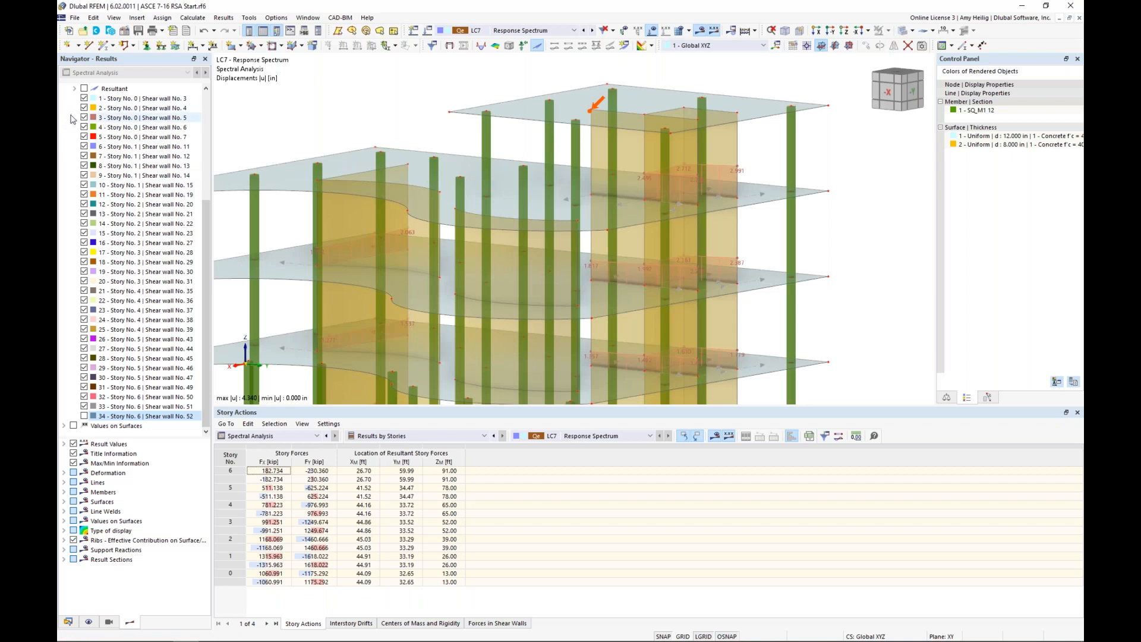
pyautogui.scroll(6, 73, 119)
pyautogui.click(63, 226)
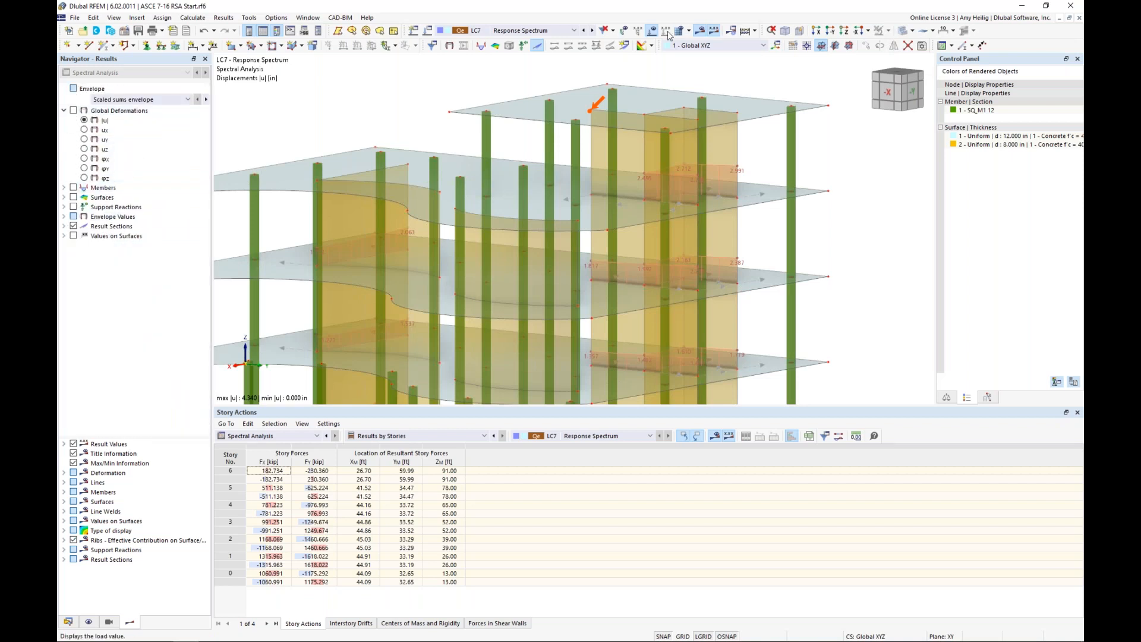
pyautogui.click(699, 31)
pyautogui.scroll(-6, 625, 127)
pyautogui.keyDown('ctrl'); pyautogui.moveTo(586, 237); pyautogui.dragTo(689, 260, button='middle'); pyautogui.keyUp('ctrl')
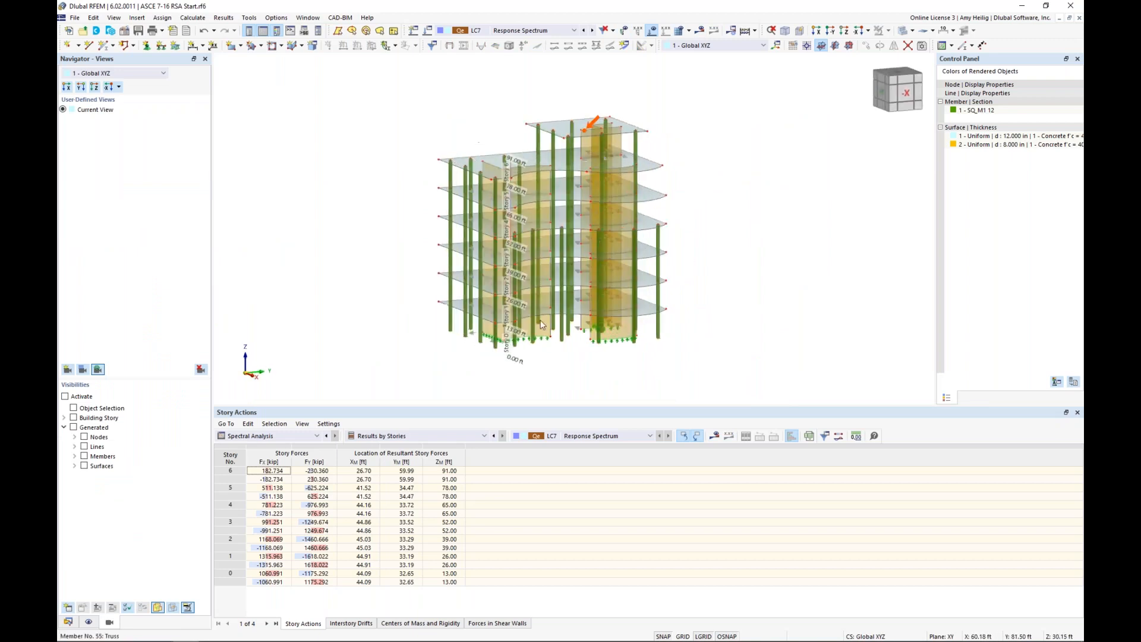
# Step: Activate the Concrete Design add-on in the model's base data, check its ACI 318 2019 design standard, and apply the settings
pyautogui.click(68, 621)
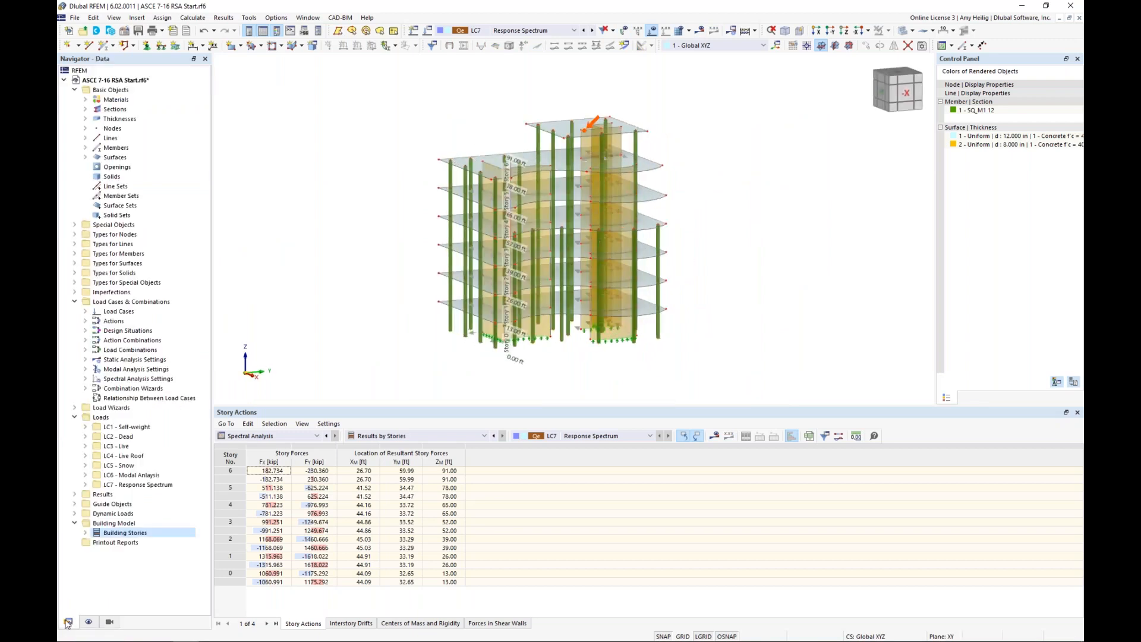
pyautogui.rightClick(122, 81)
pyautogui.click(142, 89)
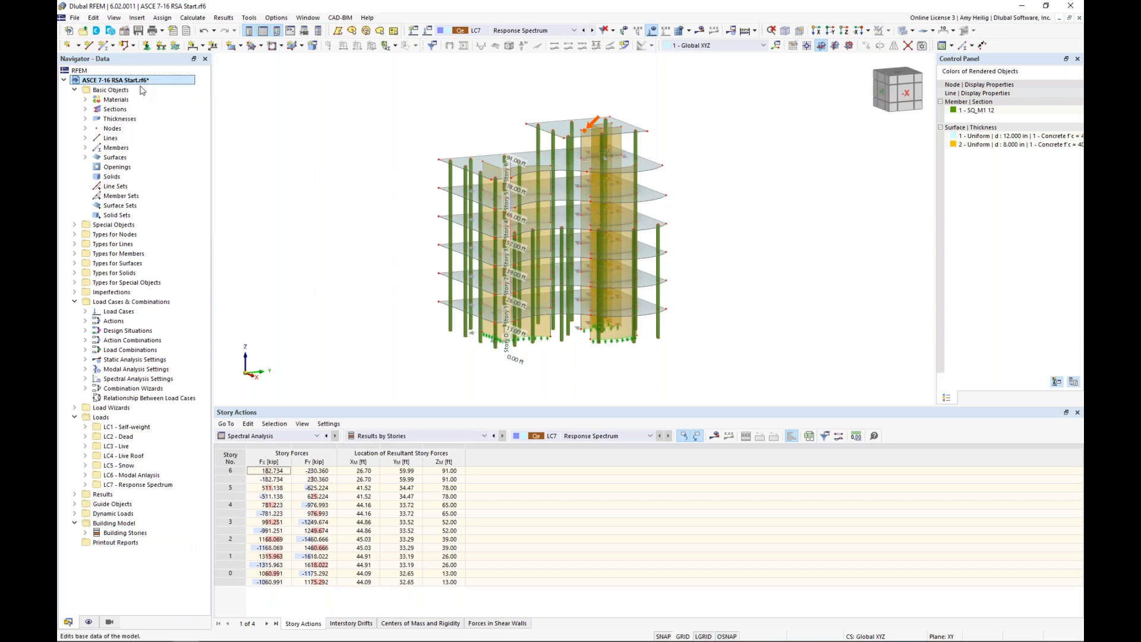
pyautogui.click(426, 122)
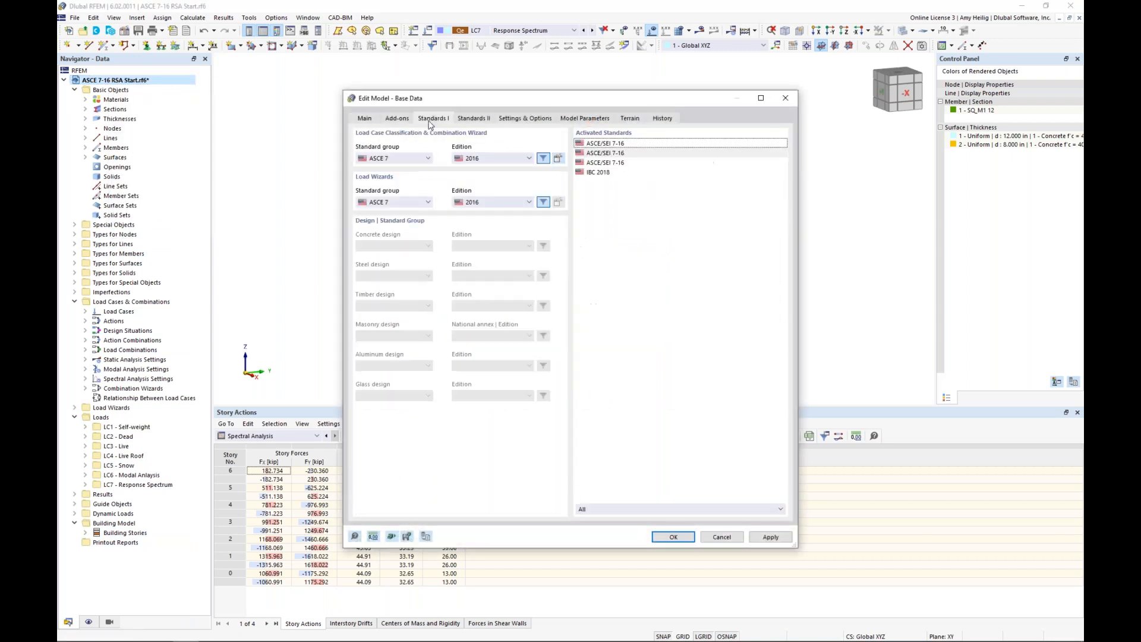
pyautogui.click(397, 118)
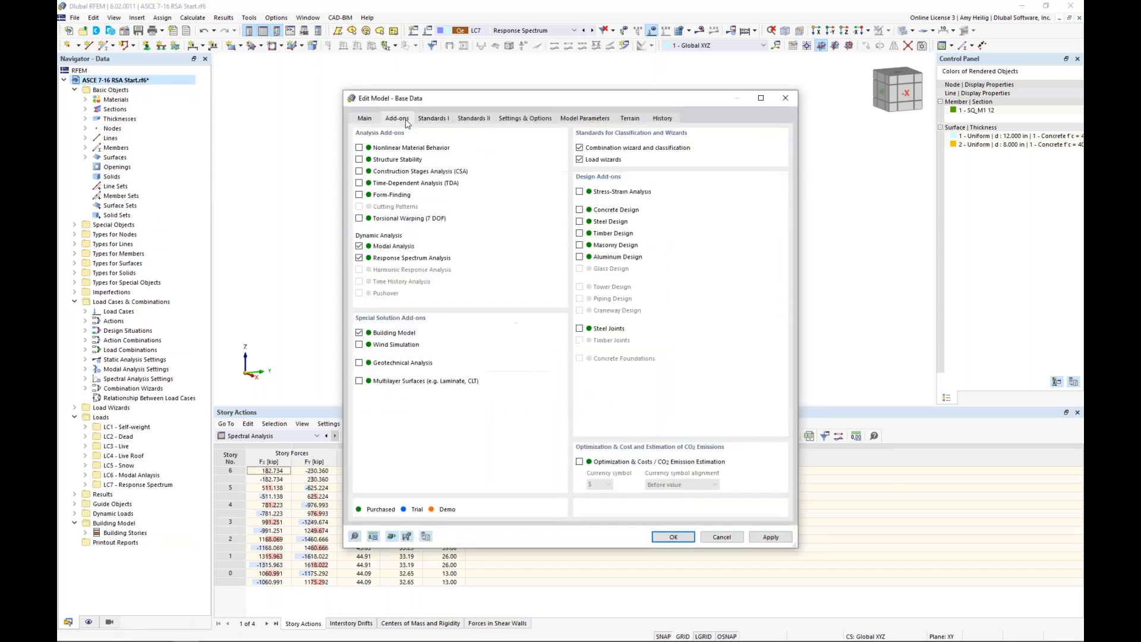
pyautogui.click(581, 211)
pyautogui.click(442, 121)
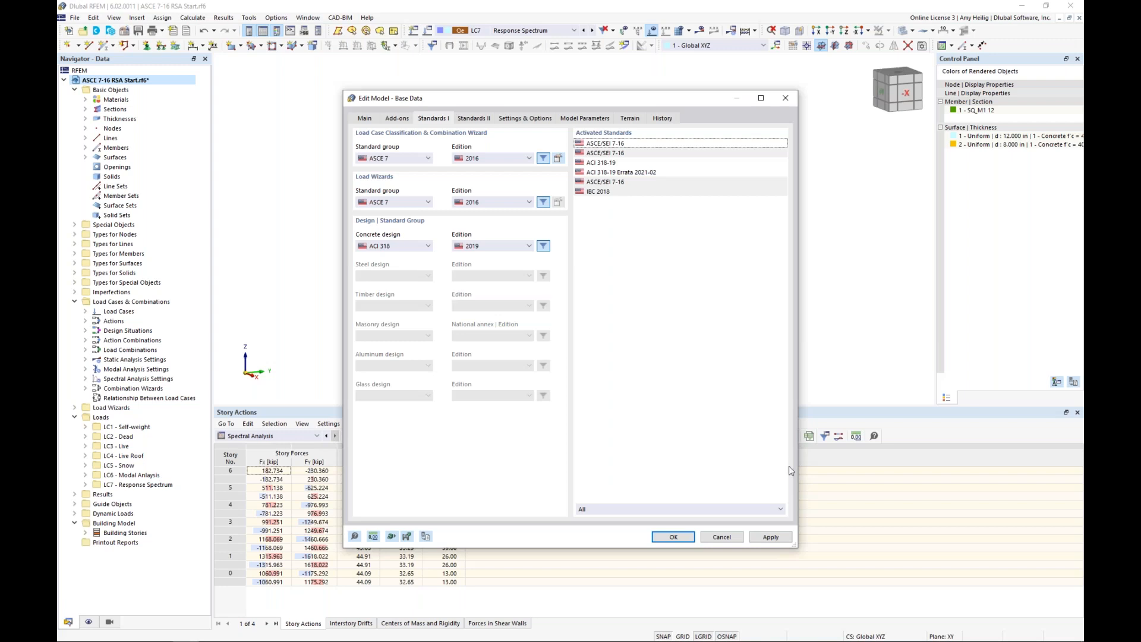
pyautogui.click(682, 537)
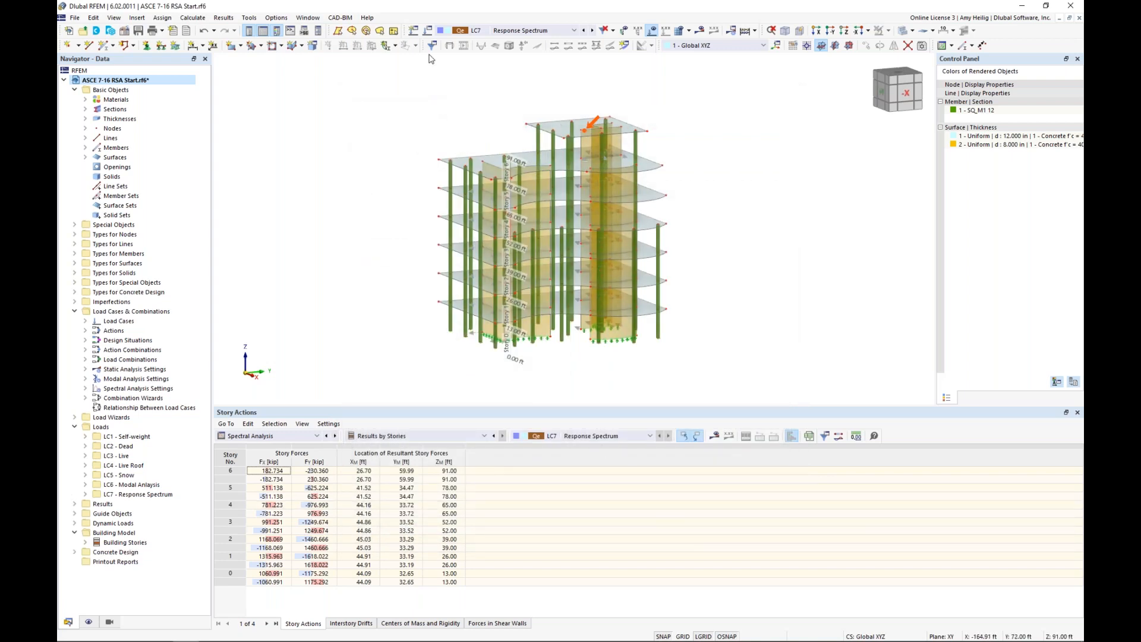
# Step: Enable result combinations in the base options of the load cases and combinations
pyautogui.click(428, 32)
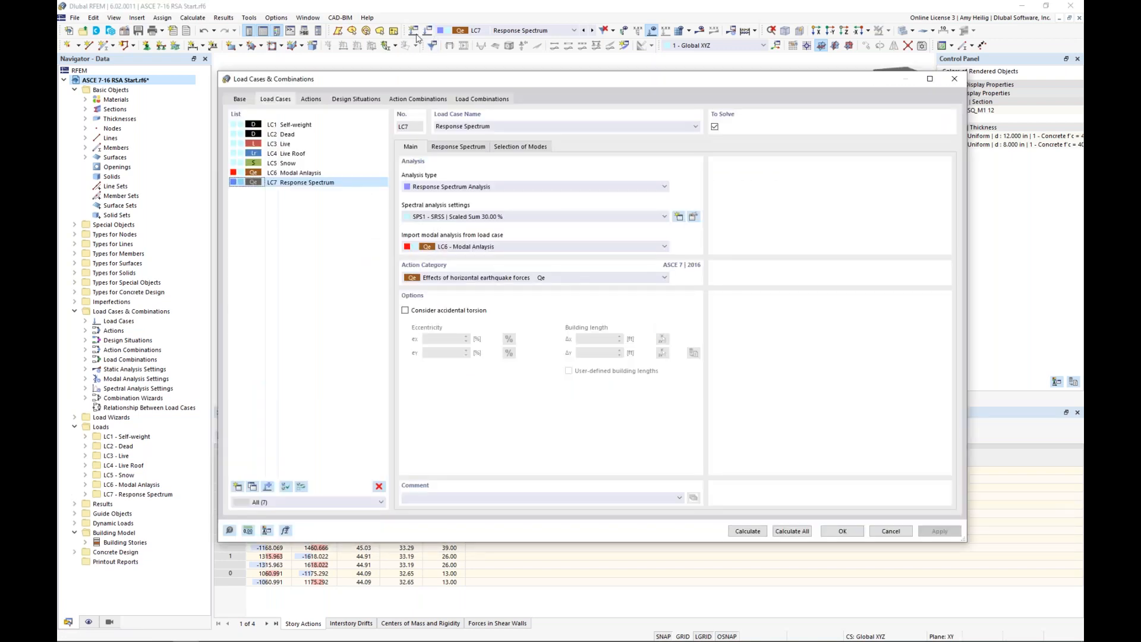
pyautogui.click(240, 99)
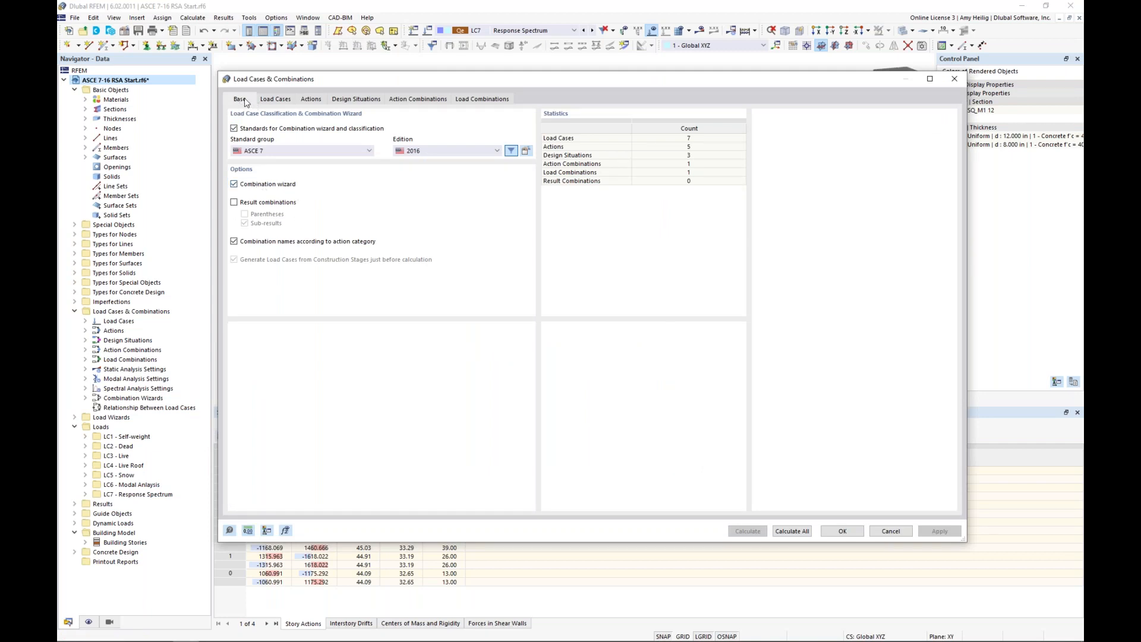
pyautogui.click(234, 204)
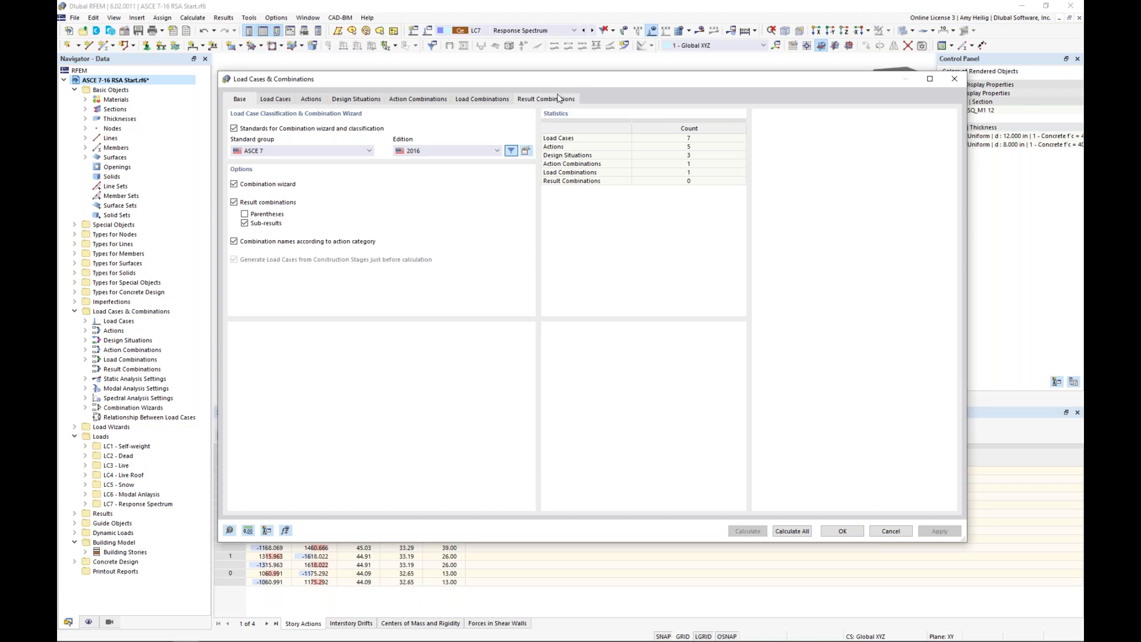
# Step: Add design situation DS4 of type Section 2.3 (LRFD), 6., review its combination rule, and assign the Result combinations wizard
pyautogui.click(359, 100)
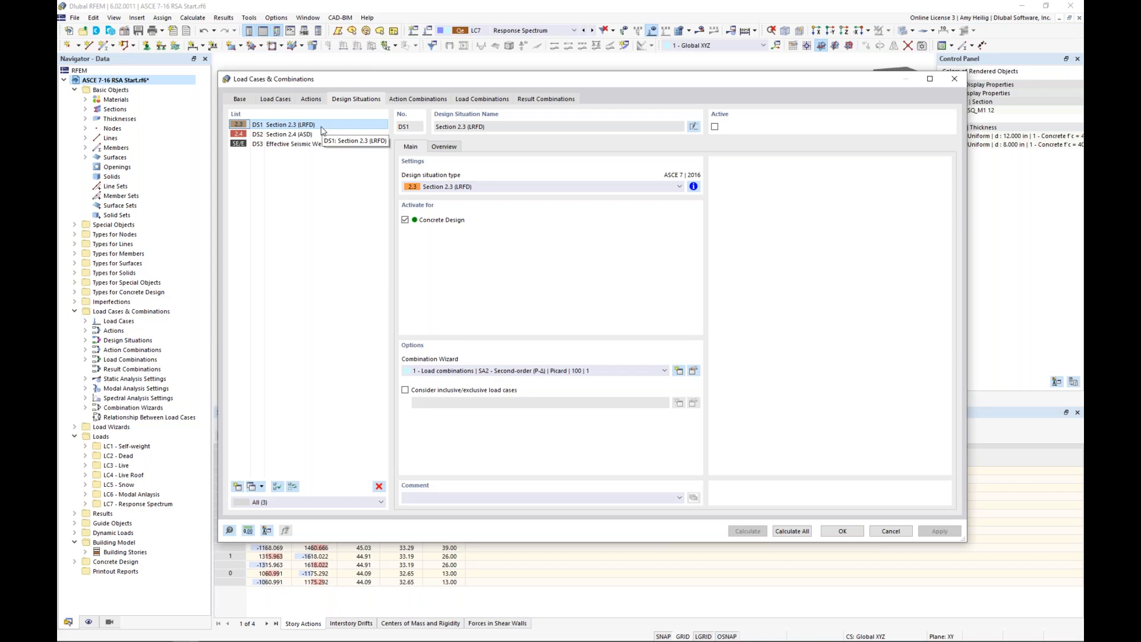
pyautogui.click(237, 487)
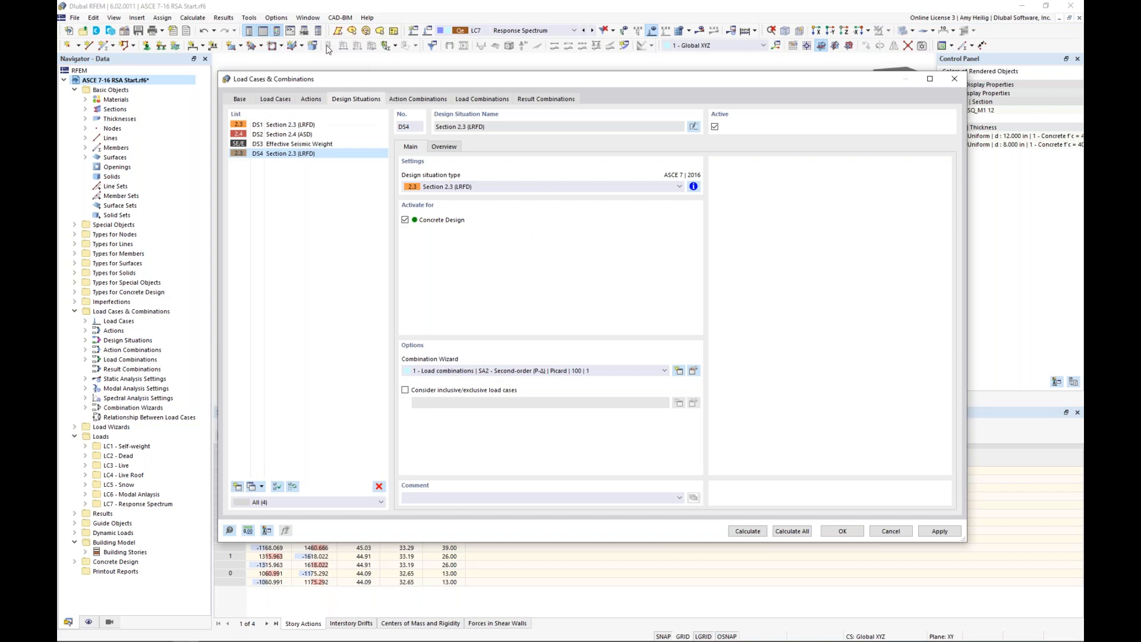
pyautogui.click(491, 188)
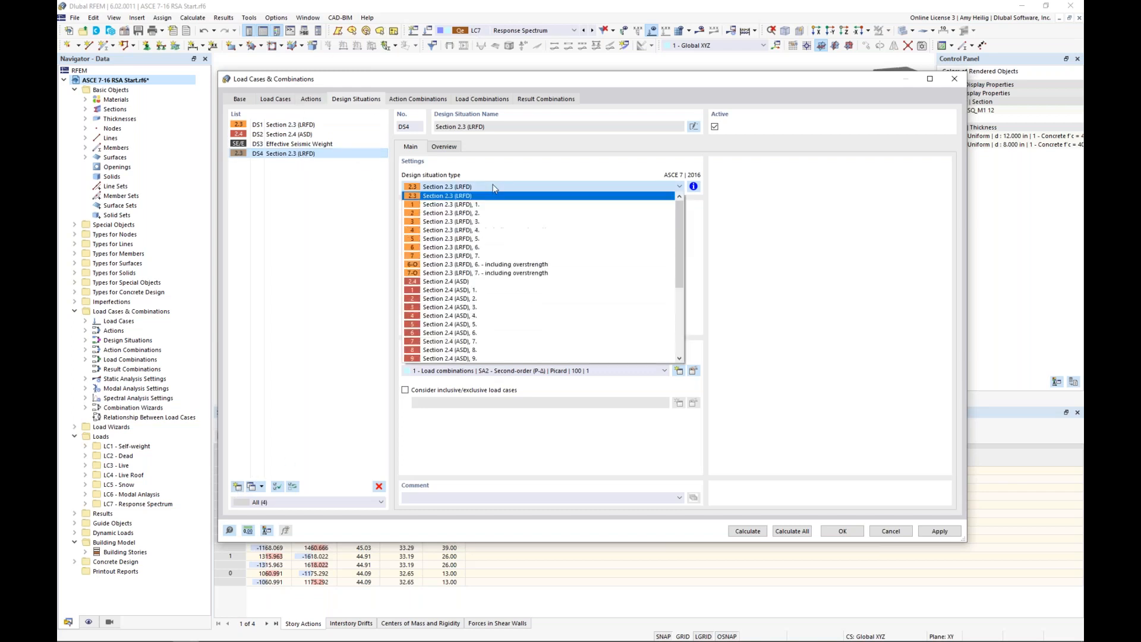
pyautogui.click(486, 248)
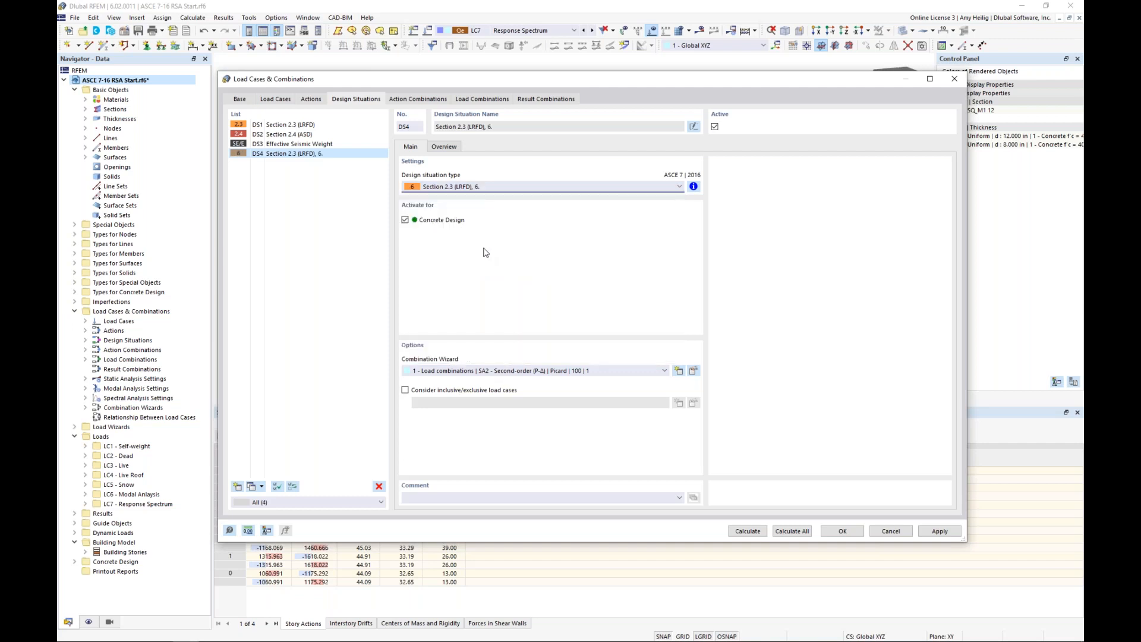
pyautogui.click(693, 186)
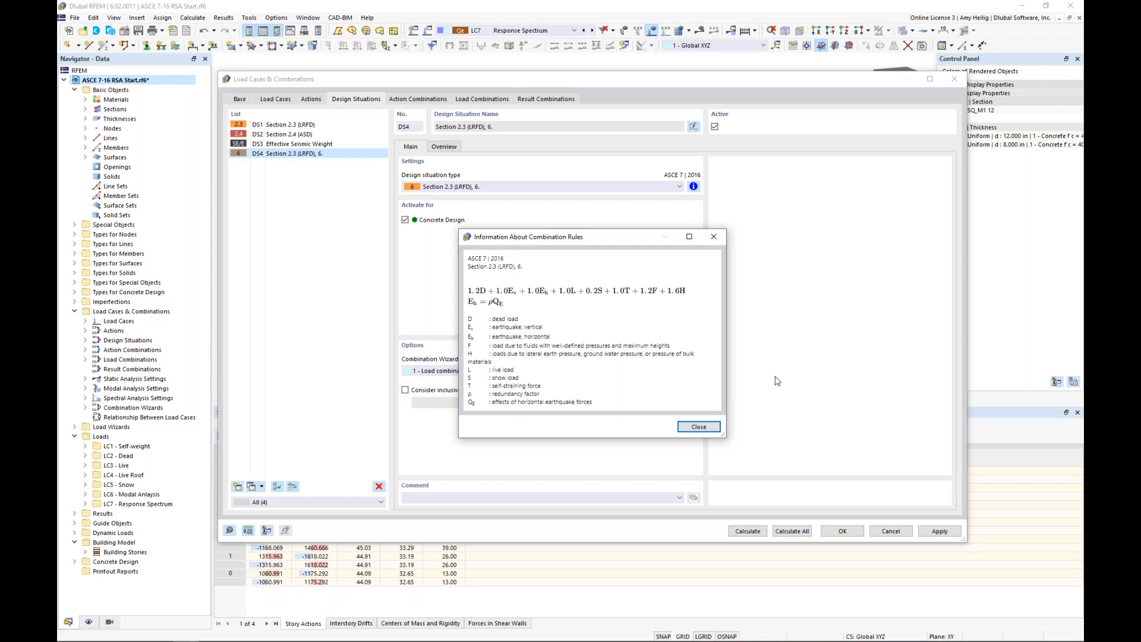
pyautogui.click(716, 428)
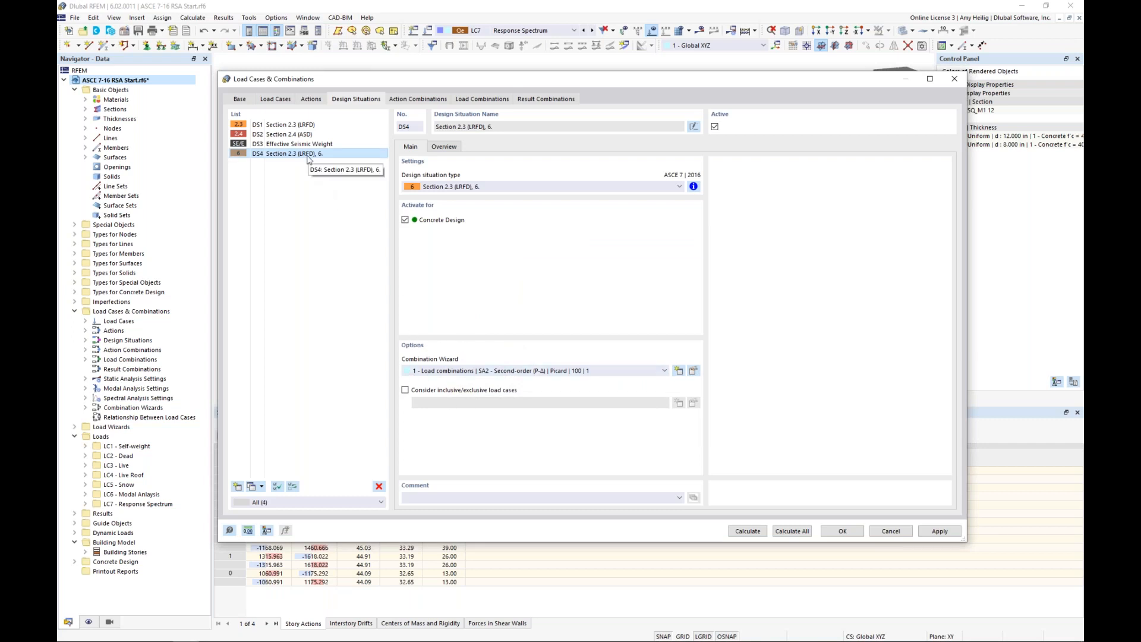
pyautogui.click(542, 370)
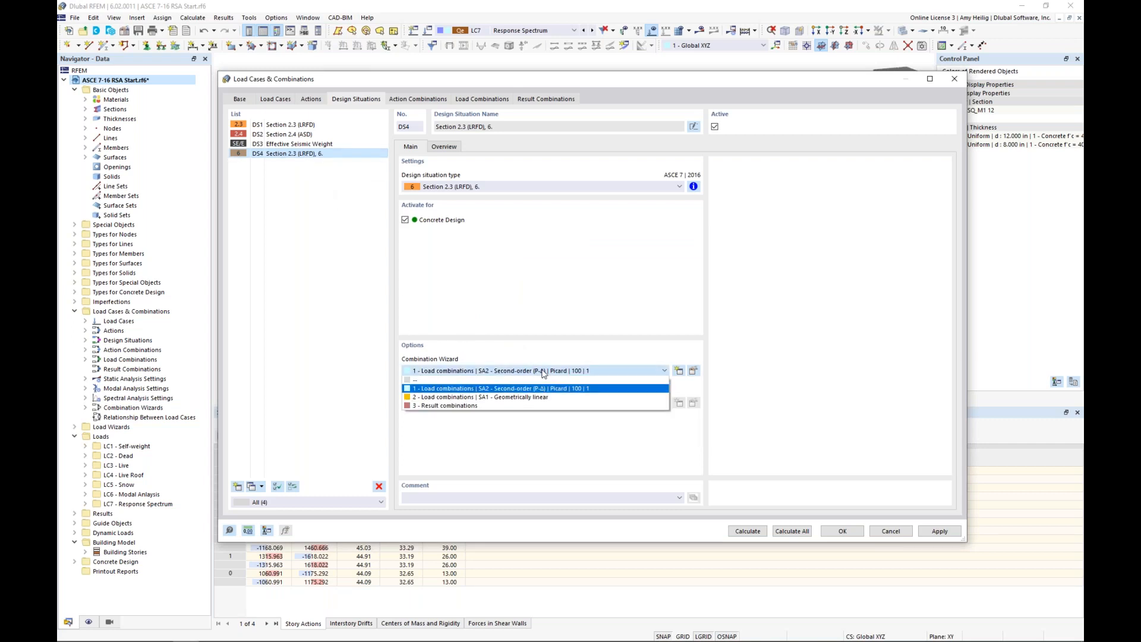
pyautogui.click(531, 406)
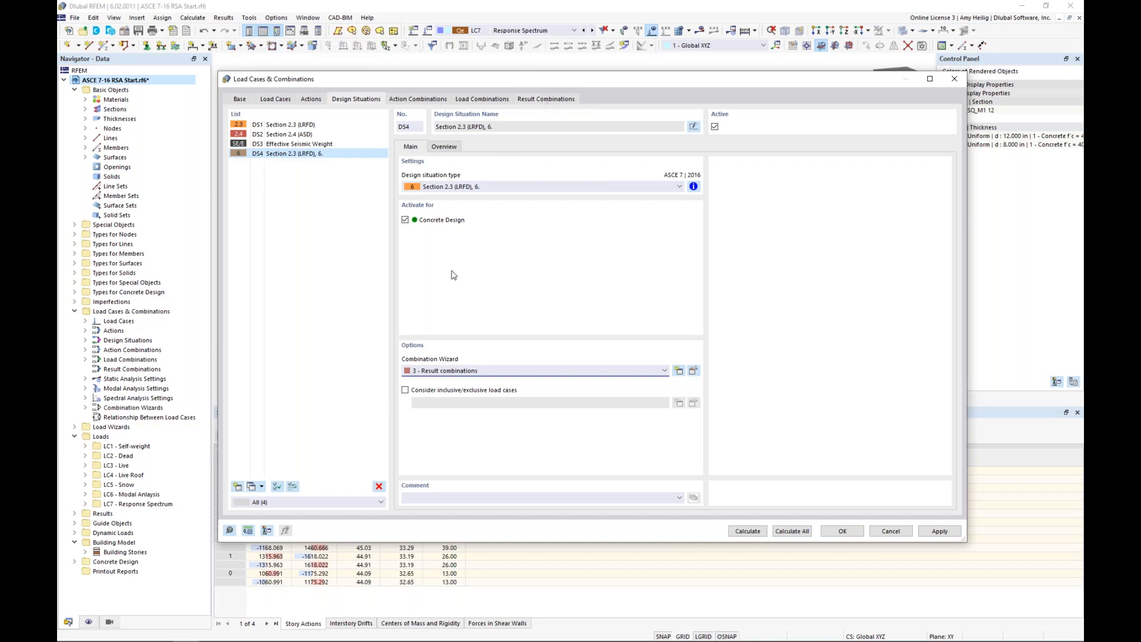
# Step: Copy design situation DS4, set the copy's type to Section 2.3 (LRFD), 7., and review its combination rule
pyautogui.click(252, 487)
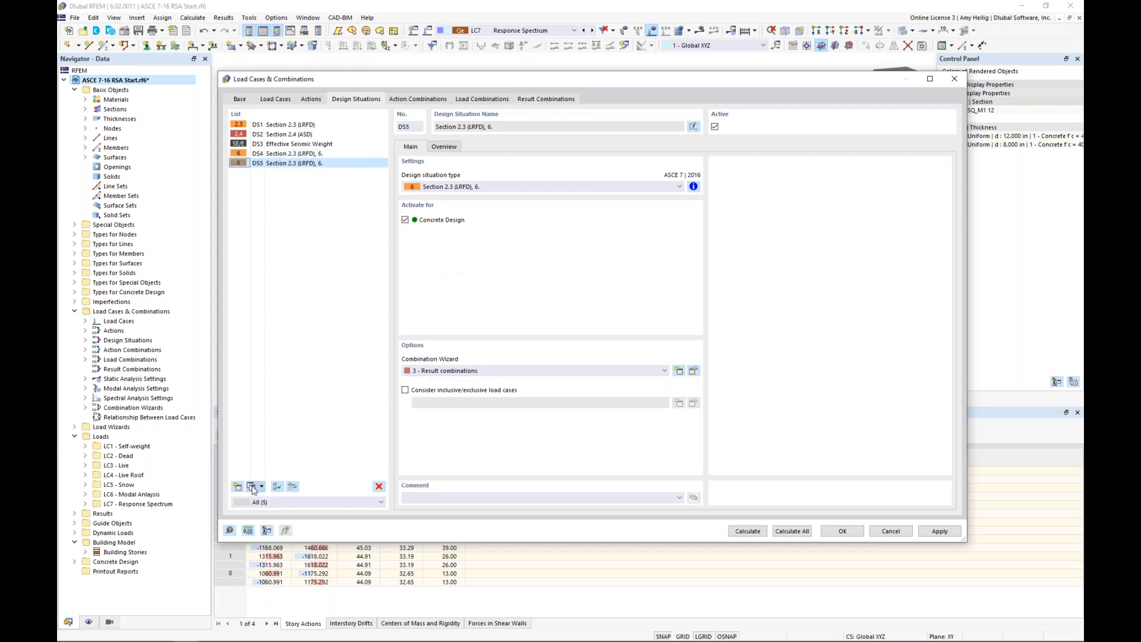
pyautogui.click(485, 188)
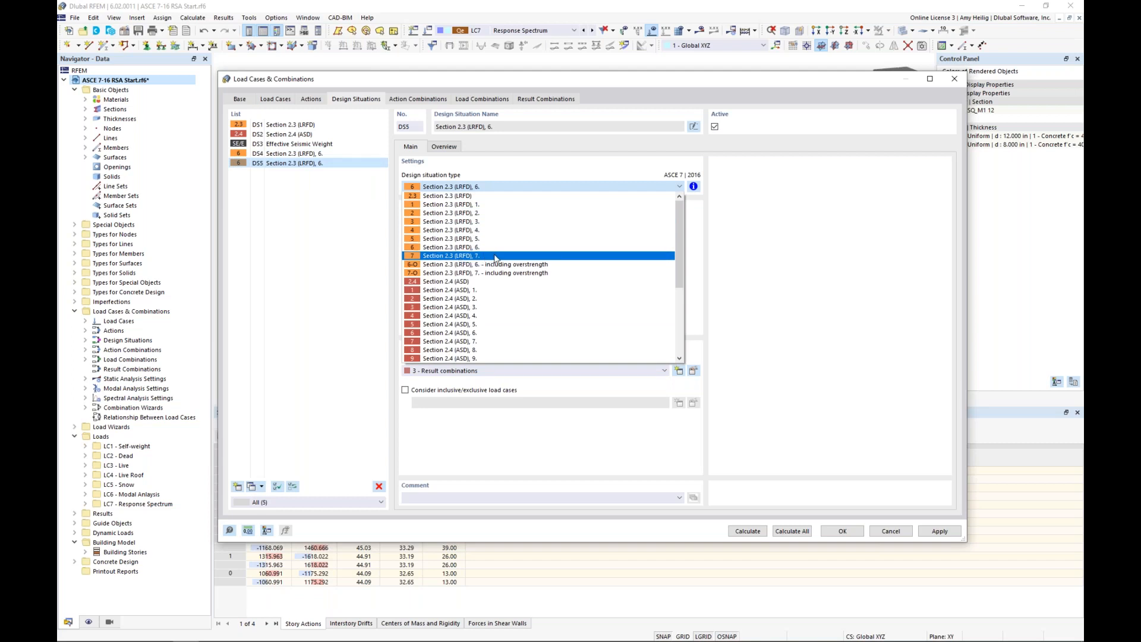
pyautogui.click(496, 257)
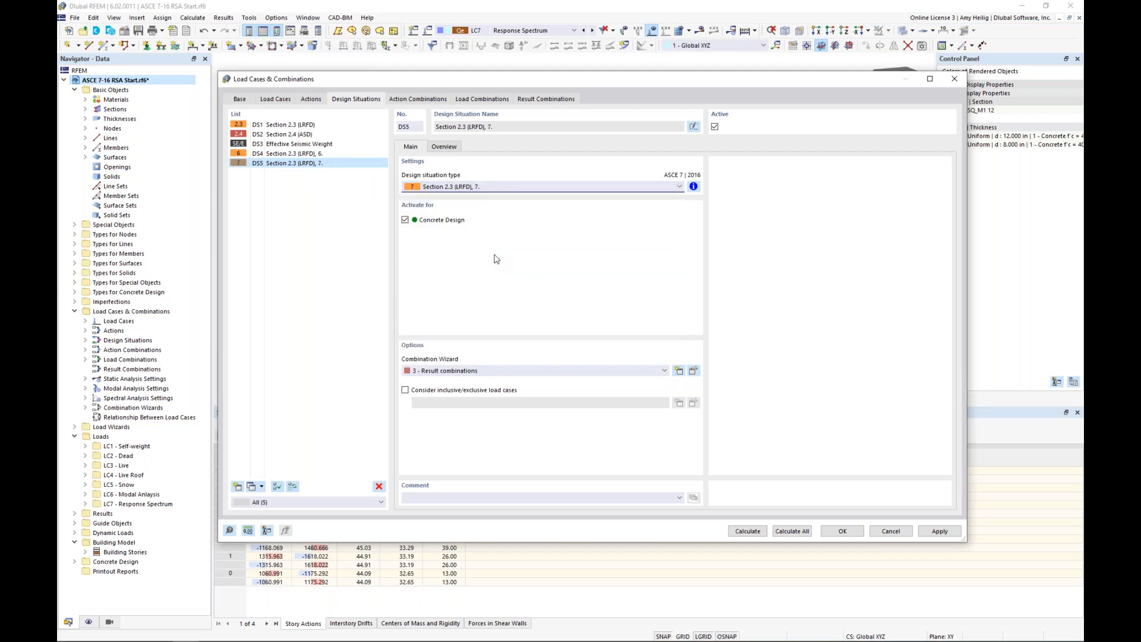
pyautogui.click(693, 186)
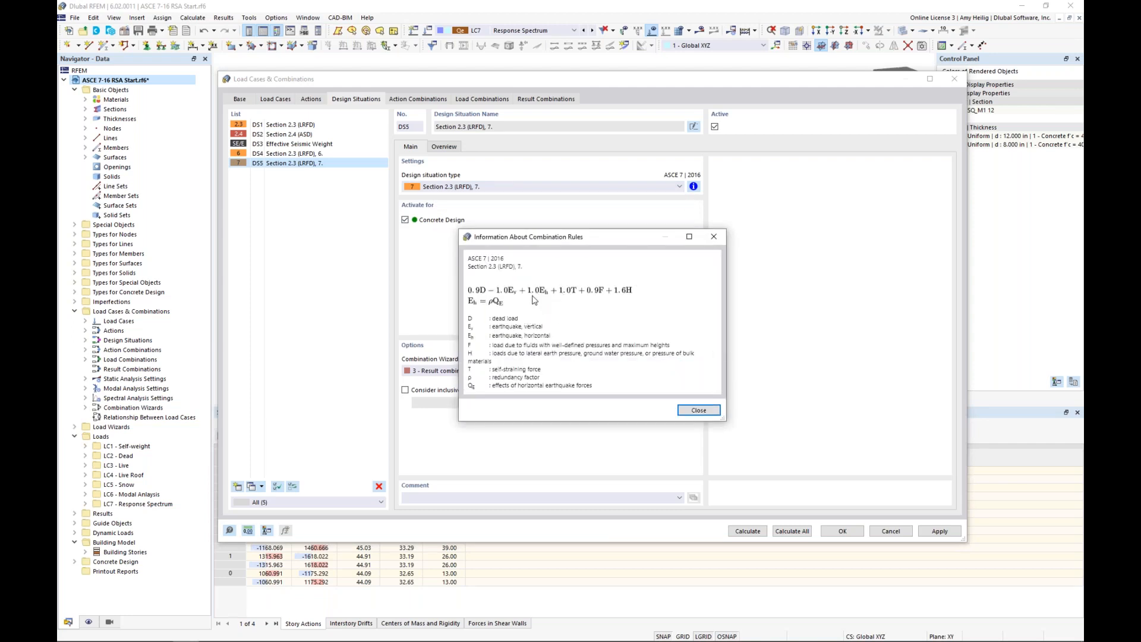
pyautogui.click(714, 237)
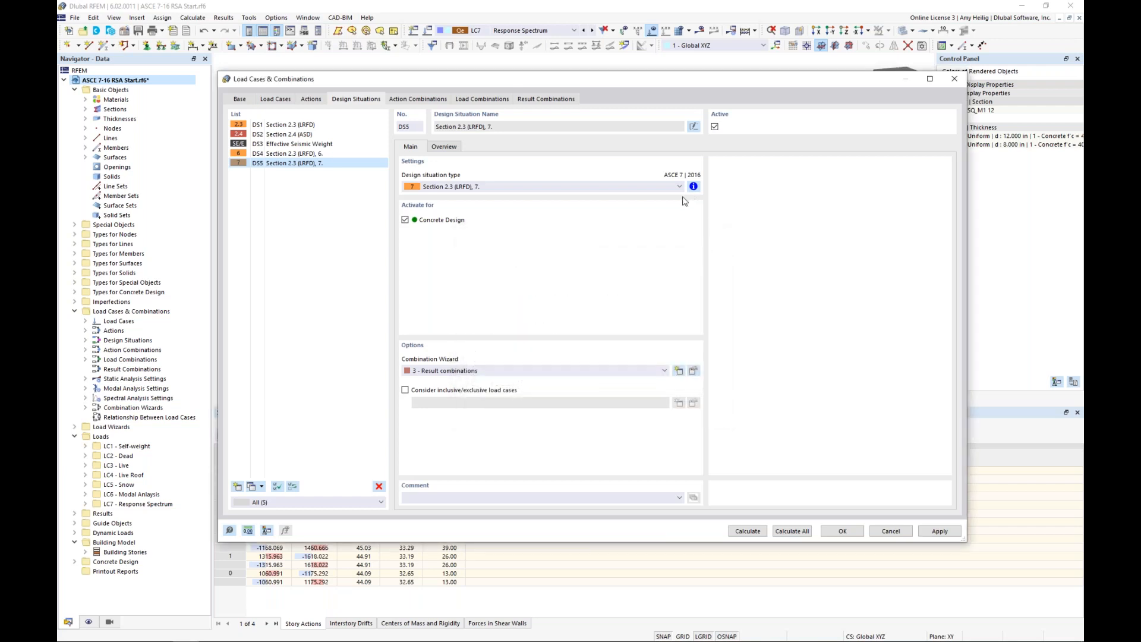
# Step: In RC1's assignment, try LC7 sub-results X 100.00 % | Y 30.00 % and X 30.00 % | Y 100.00 %, and restore Scaled sums envelope
pyautogui.click(560, 100)
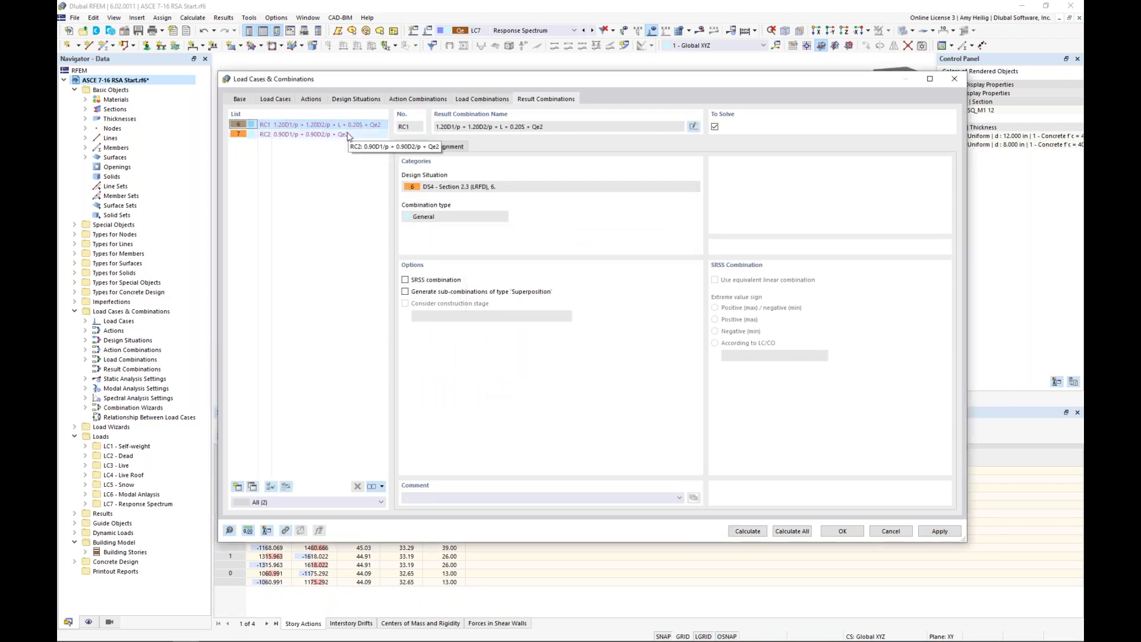
pyautogui.click(450, 147)
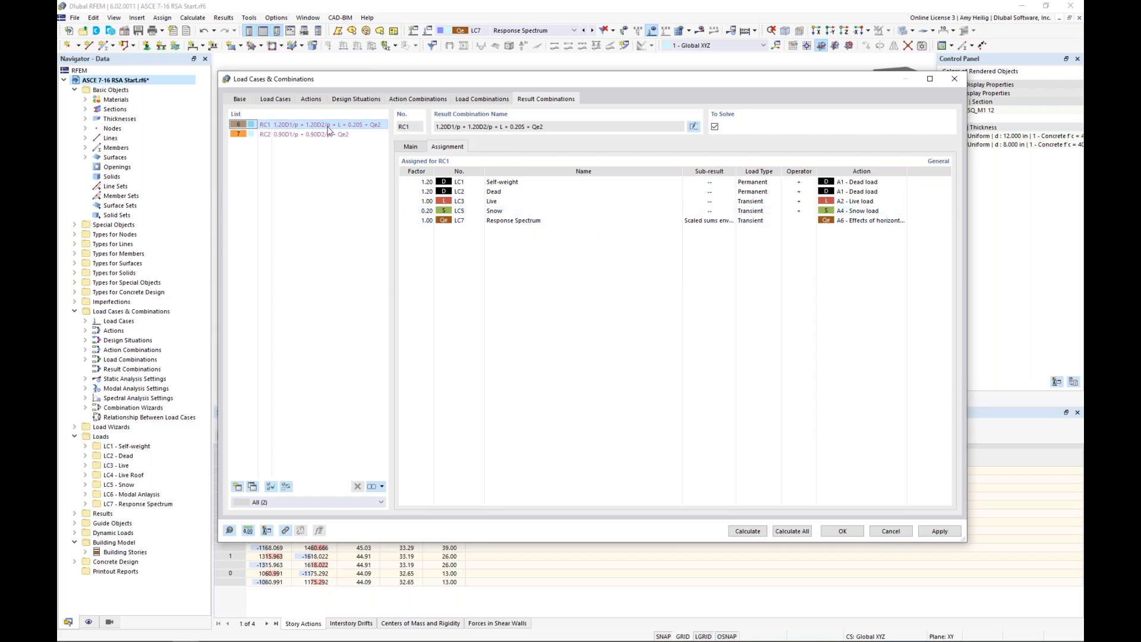
pyautogui.click(707, 220)
pyautogui.click(732, 222)
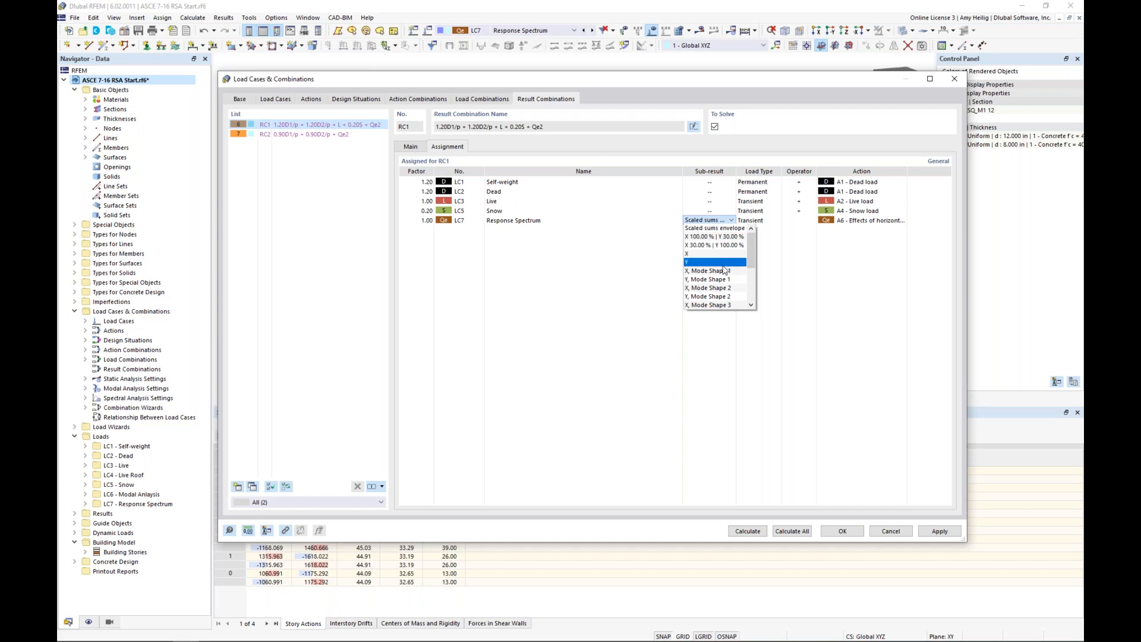
pyautogui.click(722, 237)
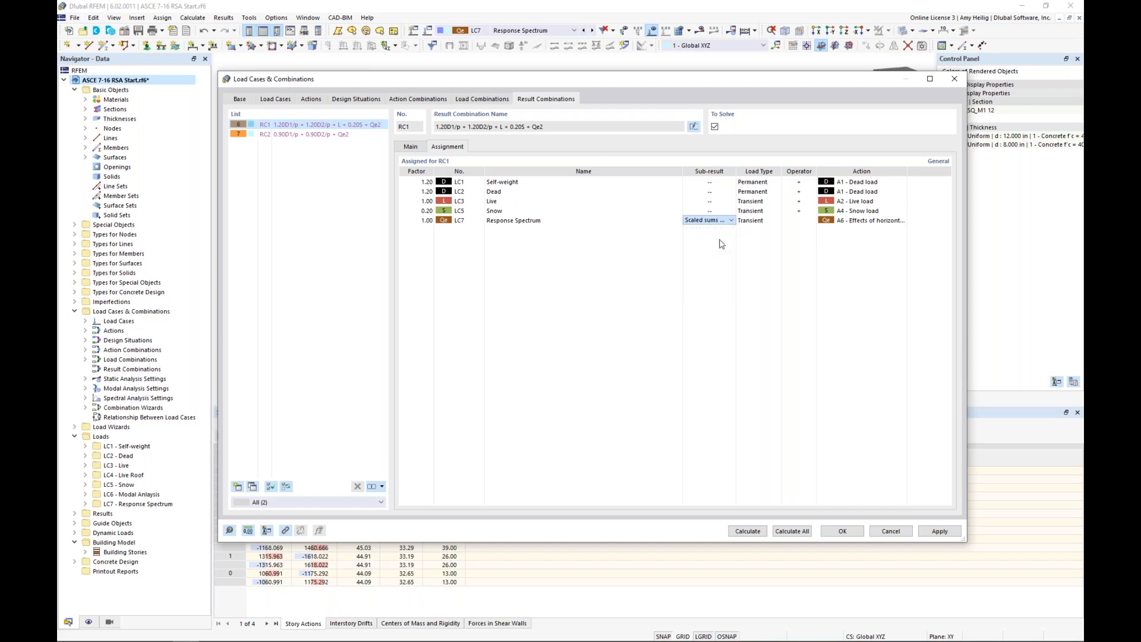
pyautogui.click(725, 220)
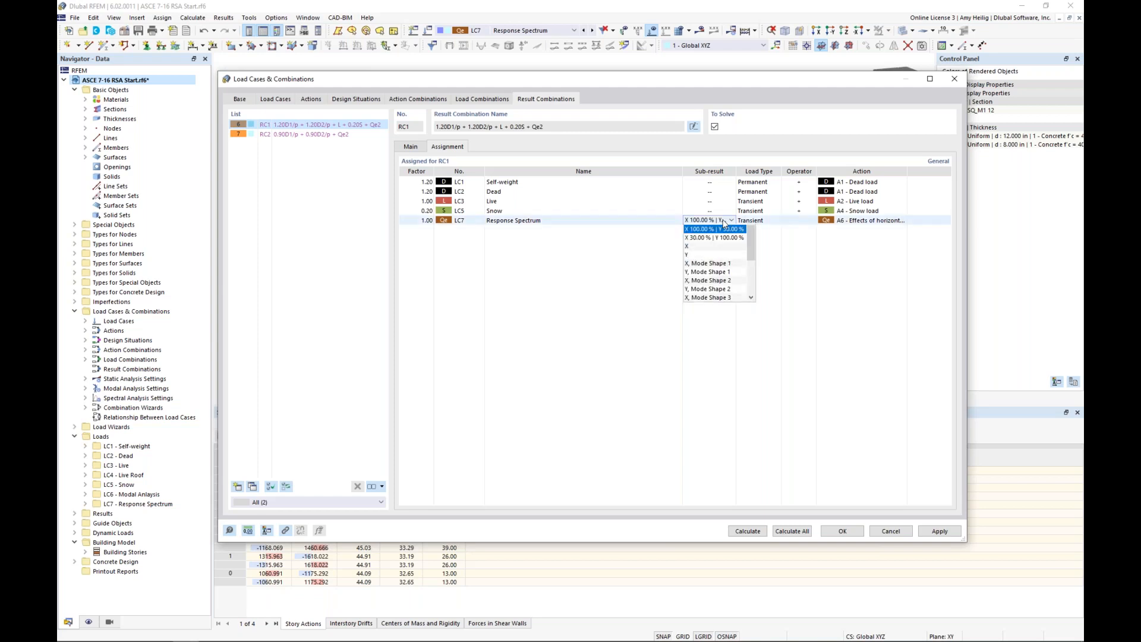
pyautogui.click(721, 246)
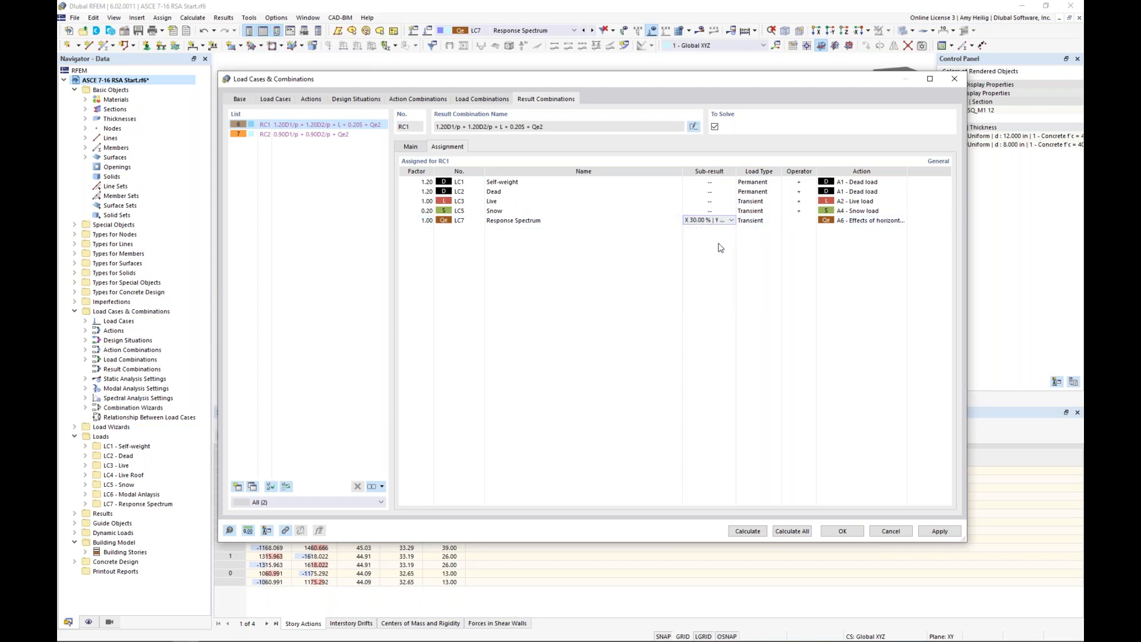
pyautogui.click(711, 223)
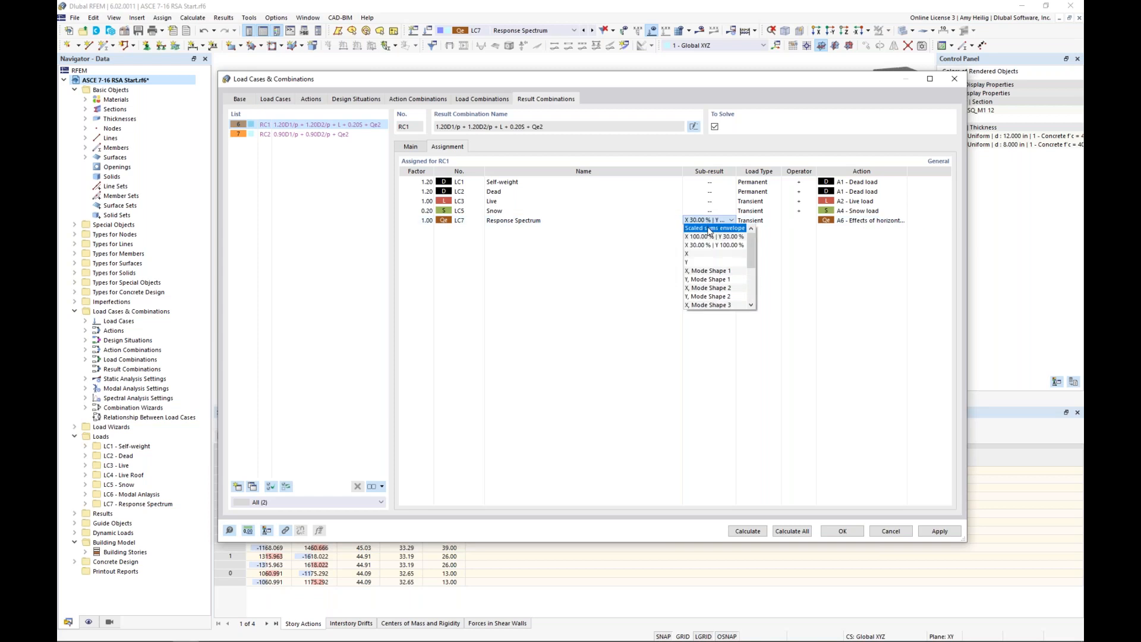
pyautogui.click(709, 229)
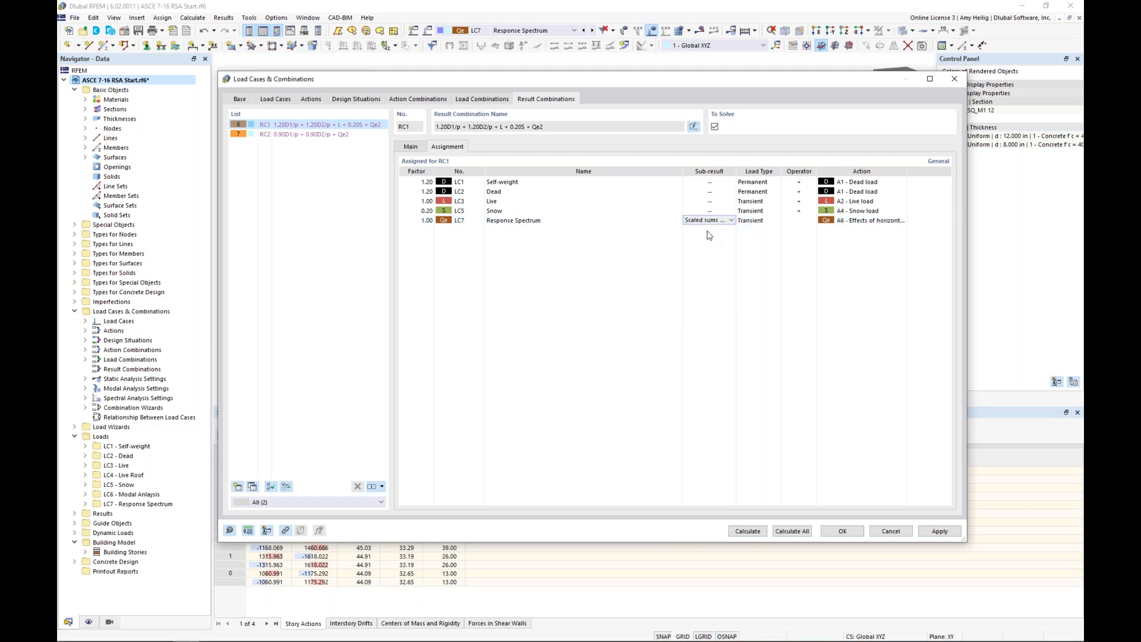
# Step: Review the load case assignment of result combination RC2 and the Concrete Design activation of design situations DS5 and DS4
pyautogui.click(304, 134)
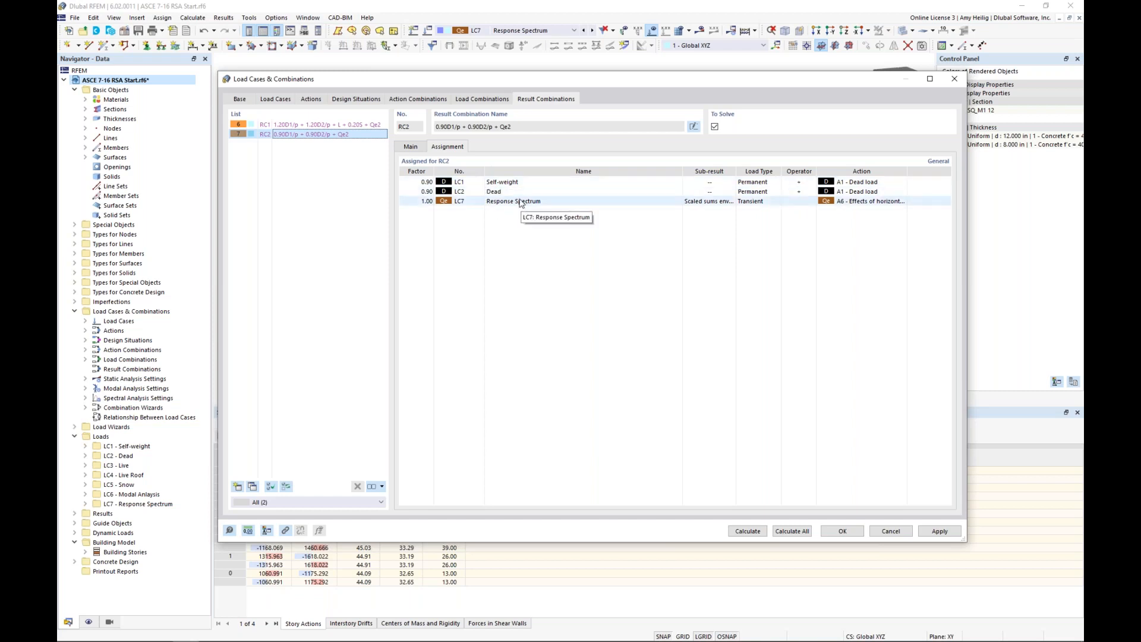
pyautogui.click(367, 100)
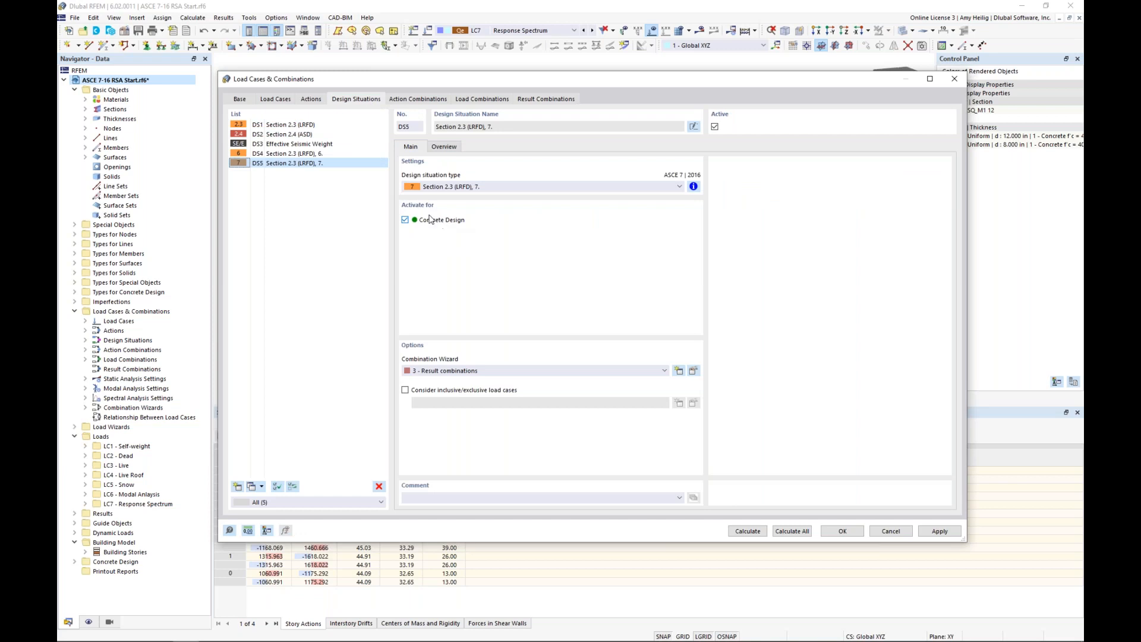
pyautogui.click(326, 155)
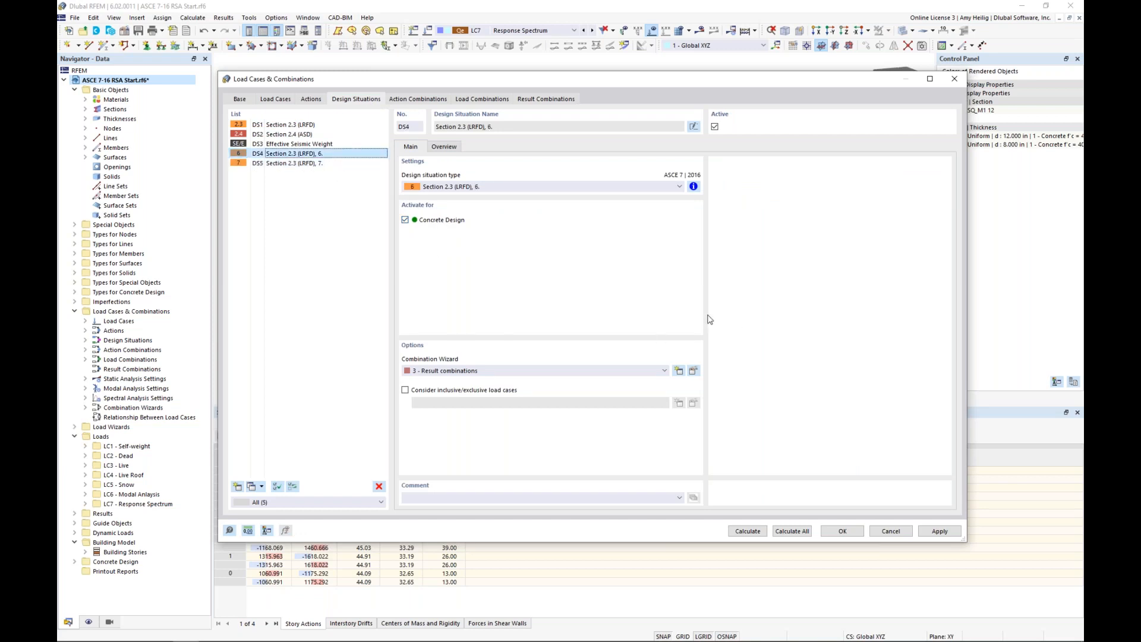
# Step: Switch to the PowerPoint slide show and advance to the Future RFEM 6 Dynamic Developments slide
pyautogui.press('super+Tab')
pyautogui.click(535, 123)
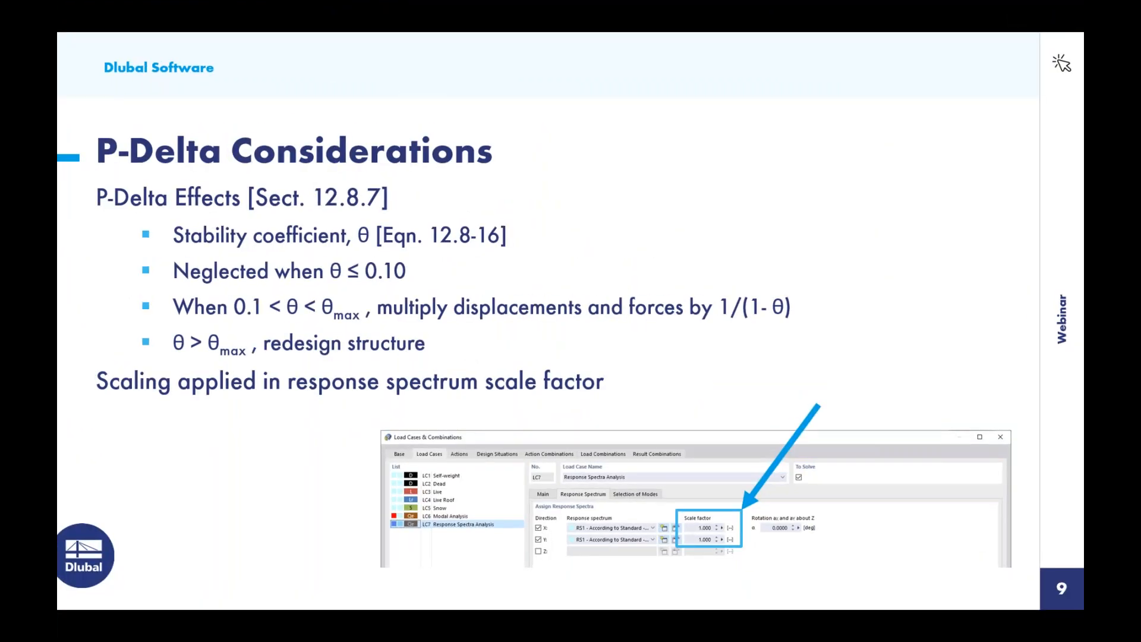
pyautogui.press('Right')
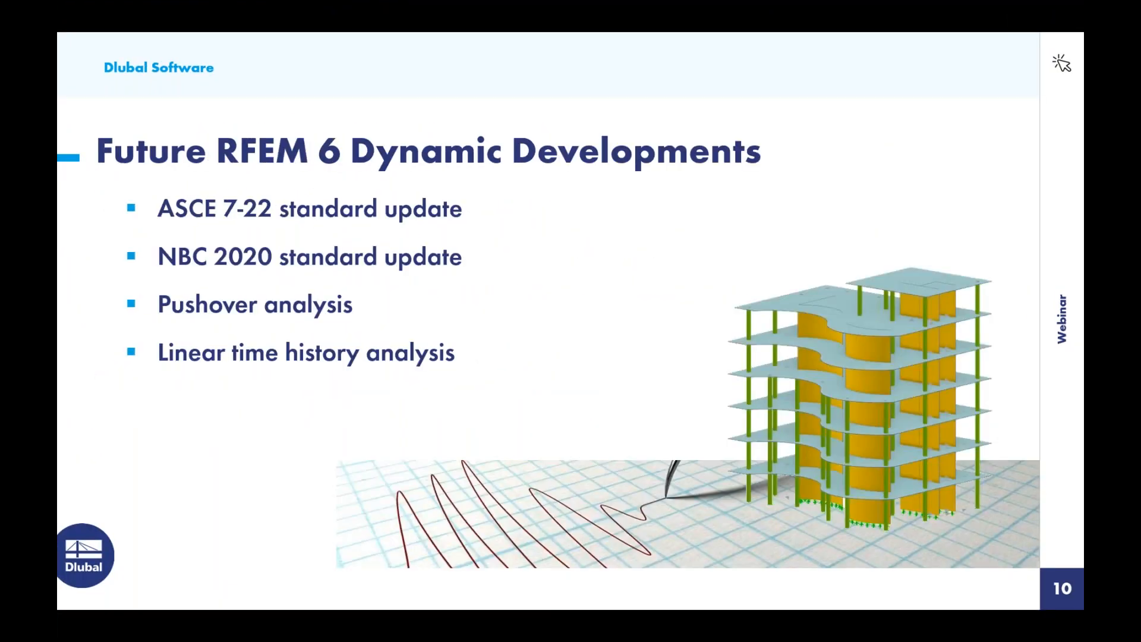